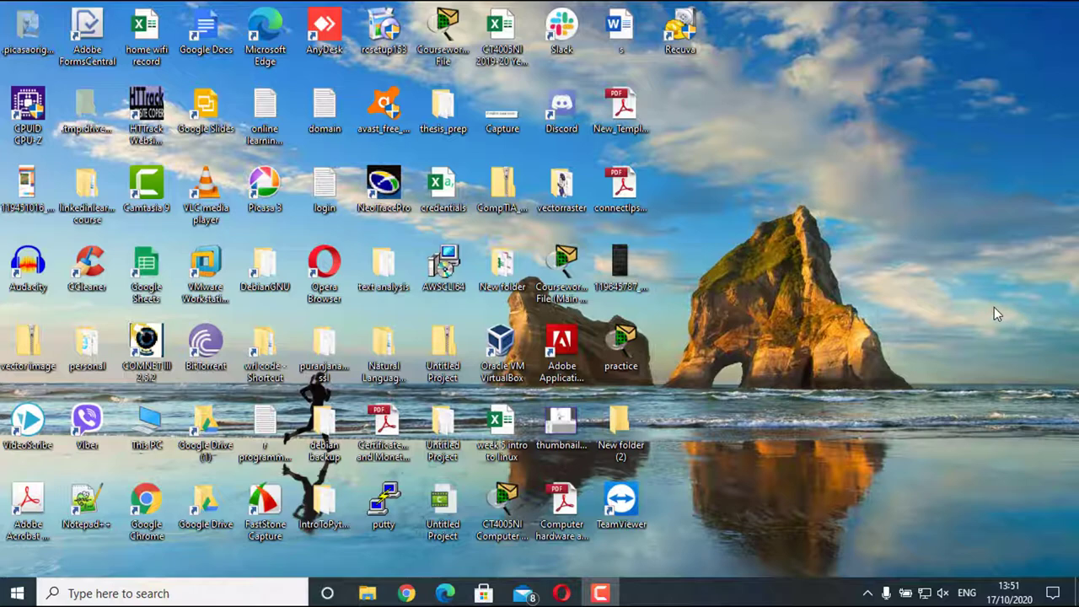
# - Search Google for 'cisco netacad' in a new incognito Chrome window
pyautogui.click(406, 594)
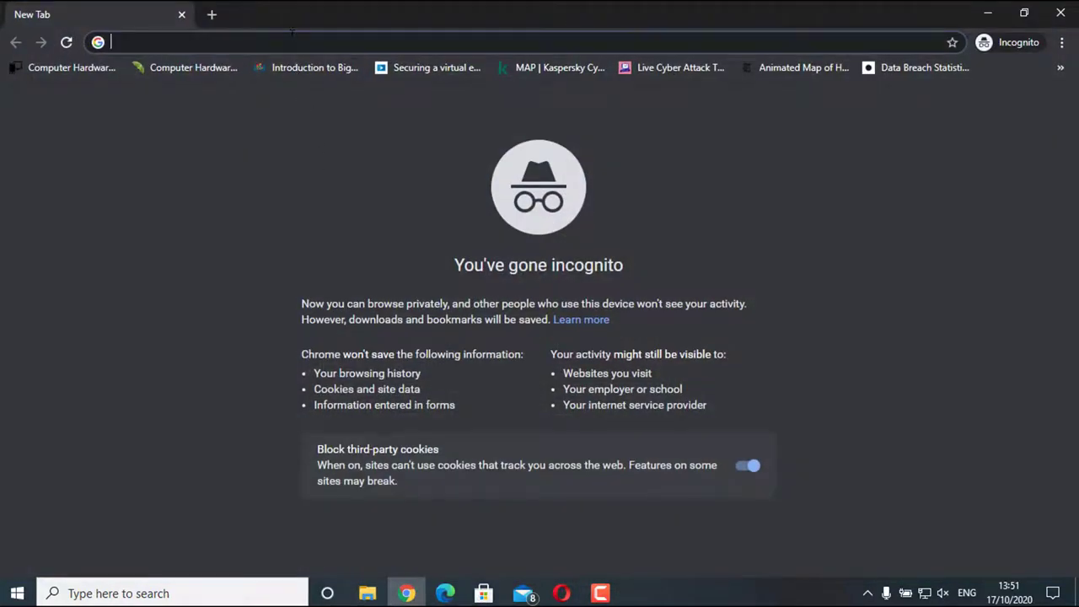
pyautogui.write('ciso')
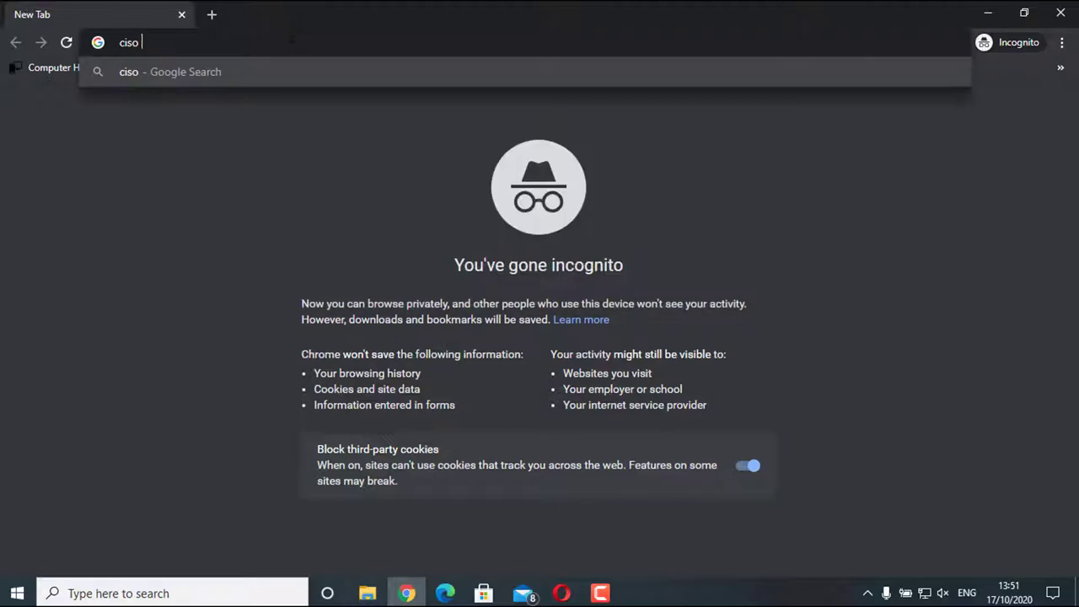
pyautogui.press('BackSpace')
pyautogui.press('BackSpace')
pyautogui.write('c')
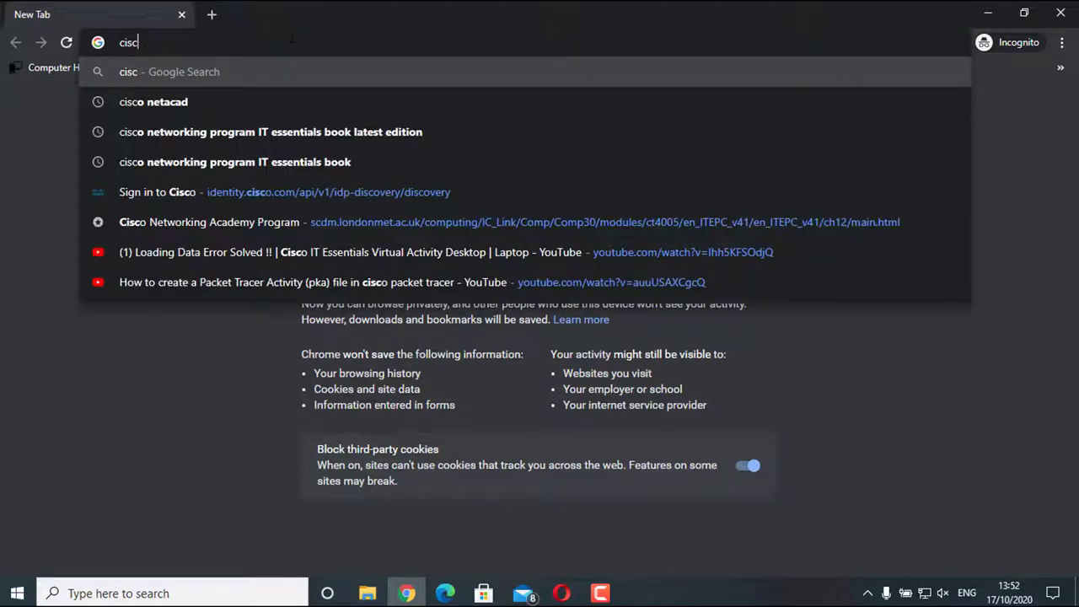
pyautogui.write('o netwo')
pyautogui.press('BackSpace')
pyautogui.press('BackSpace')
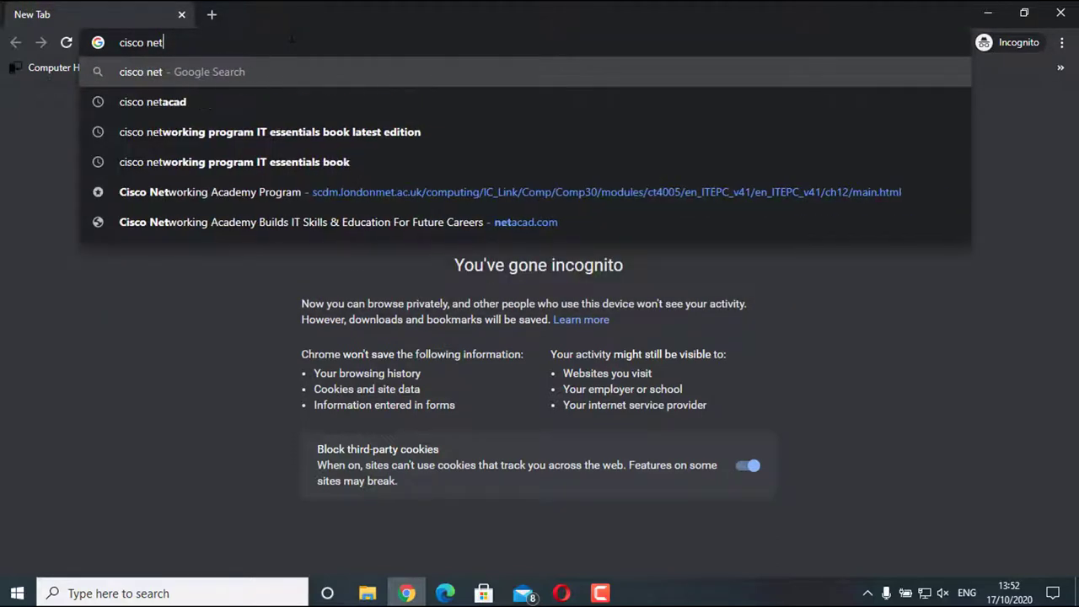
pyautogui.press('Down')
pyautogui.press('Return')
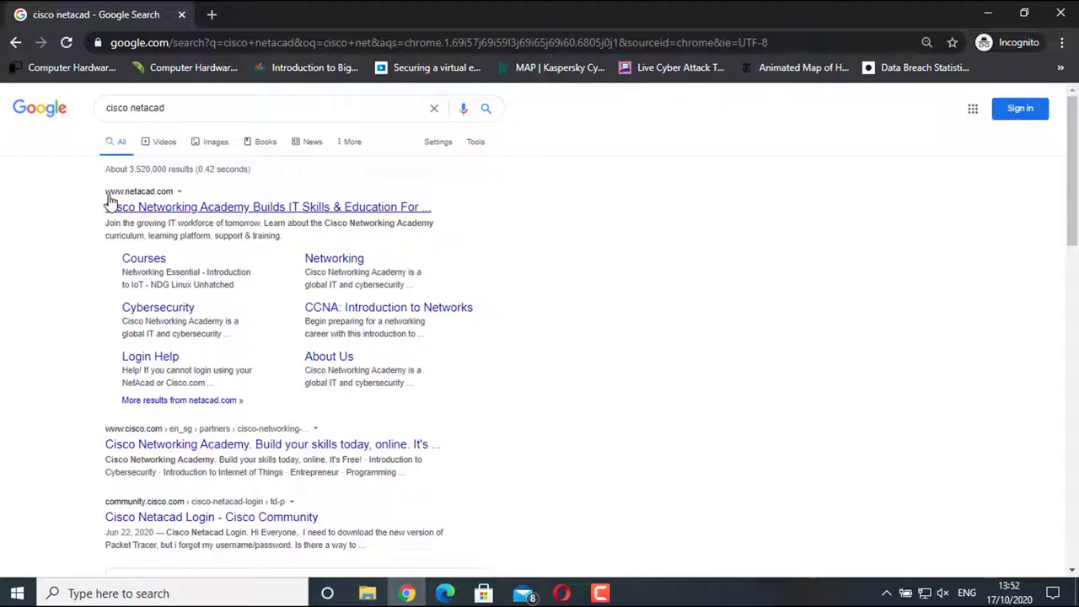
# - Open the netacad.com result and go to its Log In > Login page
pyautogui.click(183, 210)
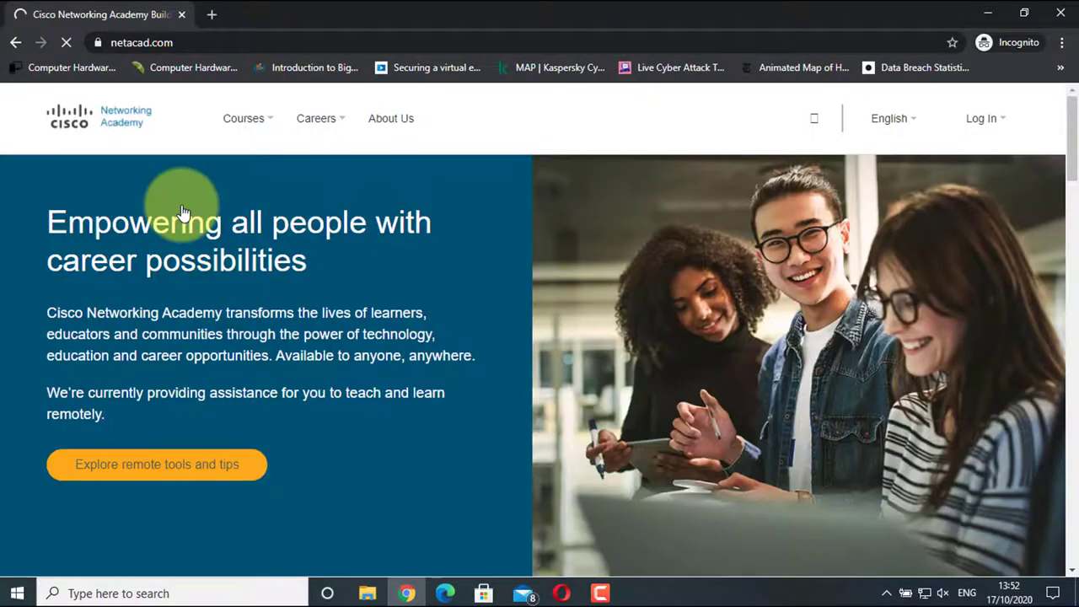
pyautogui.click(986, 122)
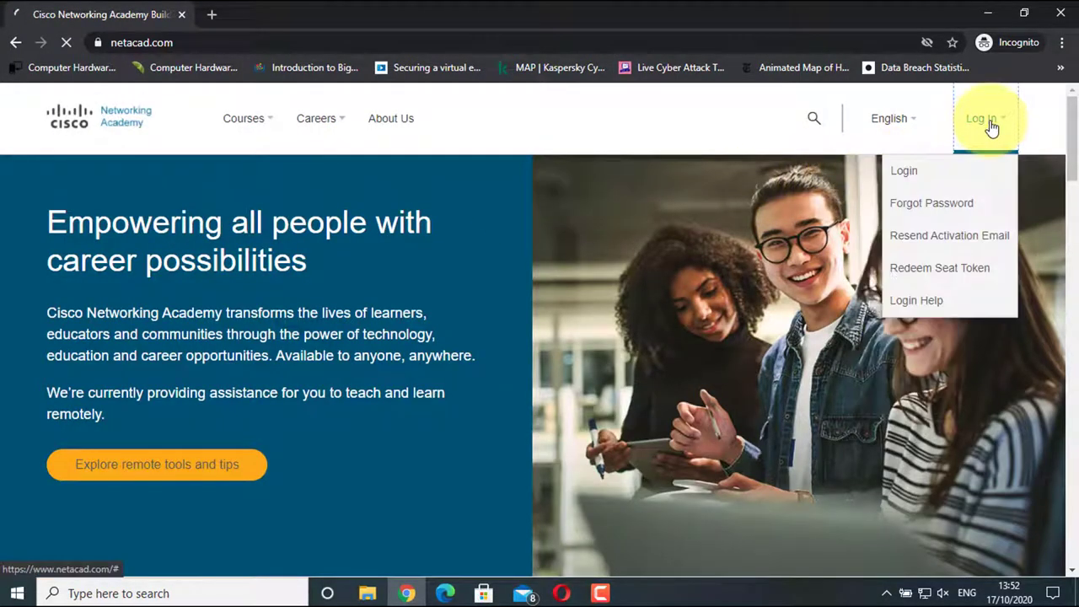
pyautogui.click(942, 175)
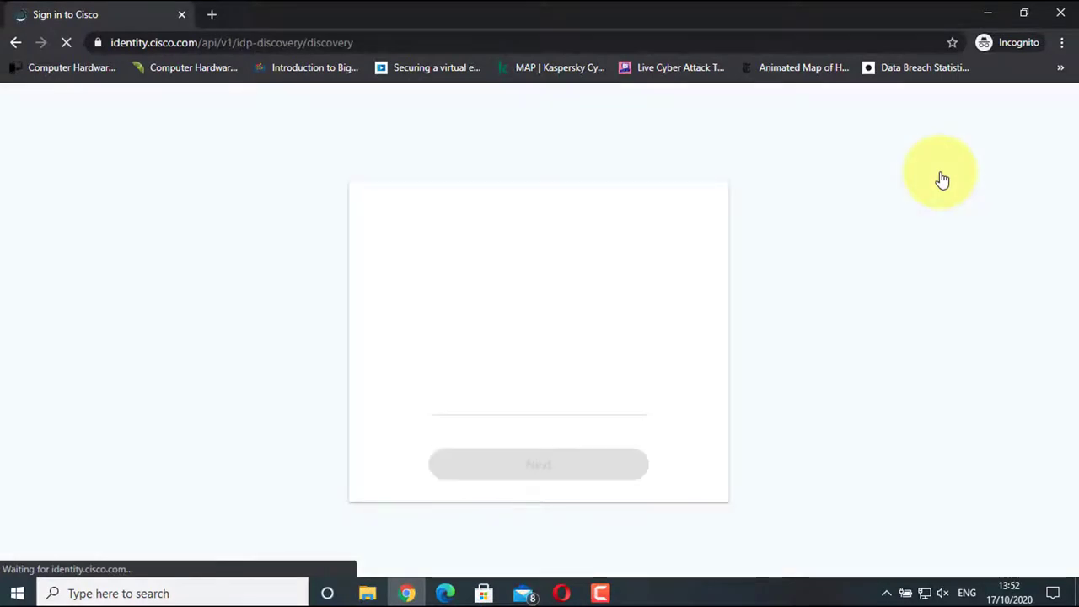
# - Sign in with the account e-mail address and the account password
pyautogui.click(449, 357)
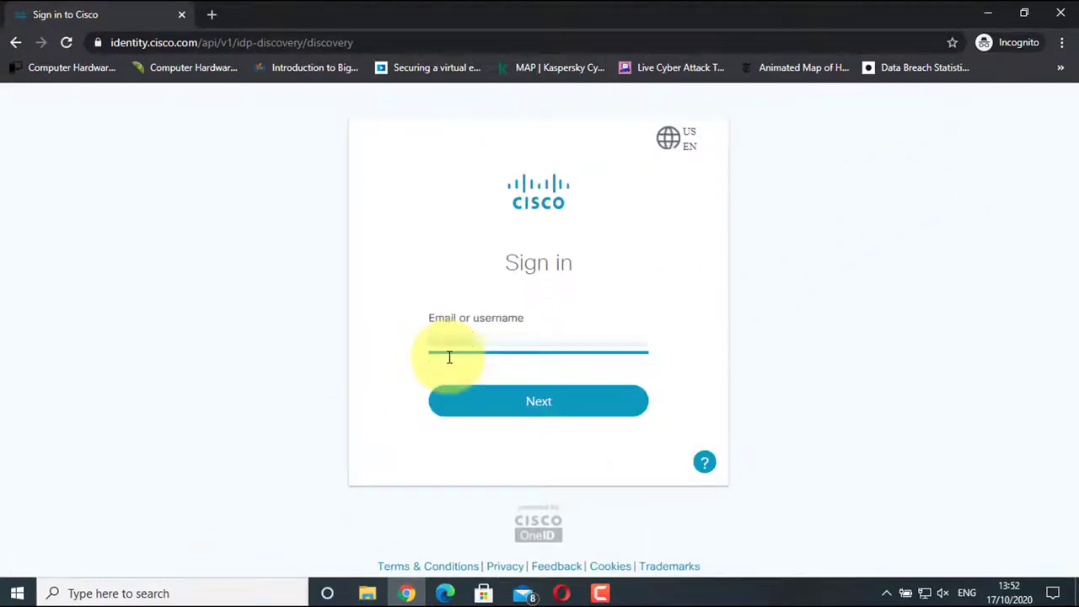
pyautogui.write('user.name@example.com')
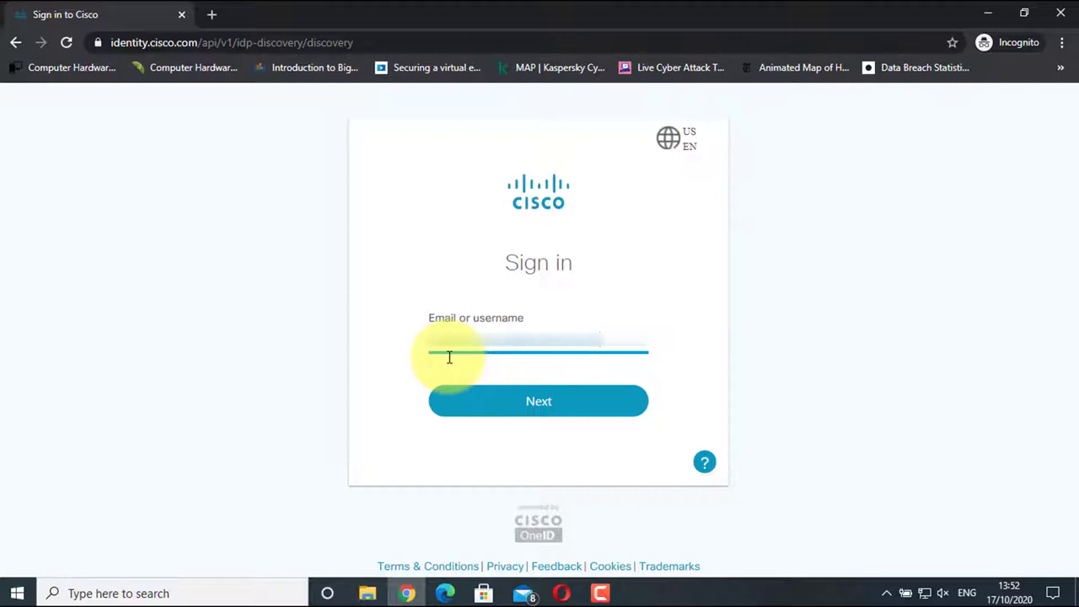
pyautogui.click(481, 403)
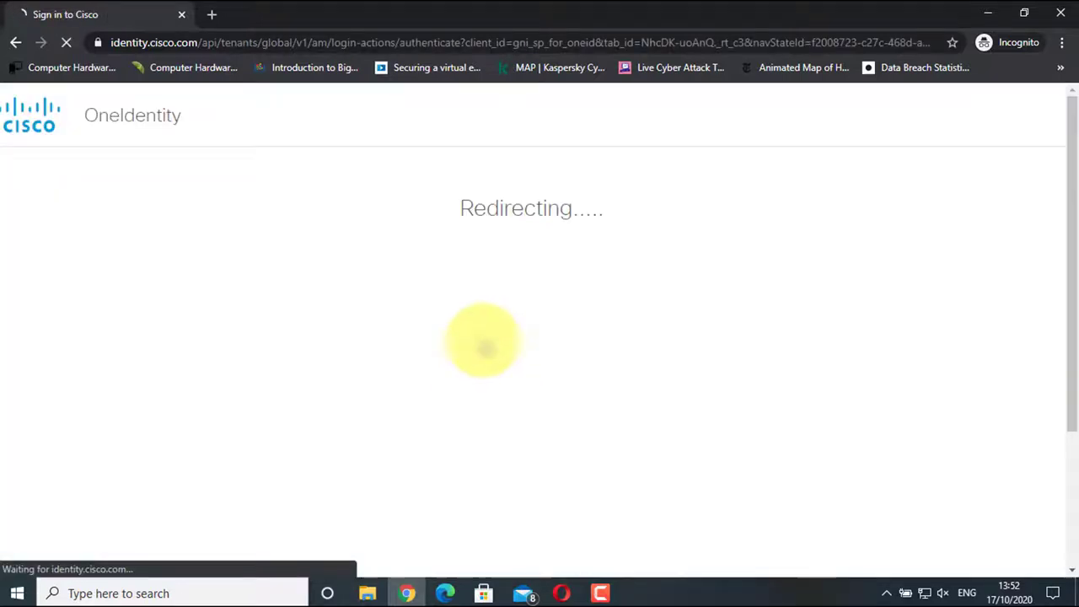
pyautogui.write('password')
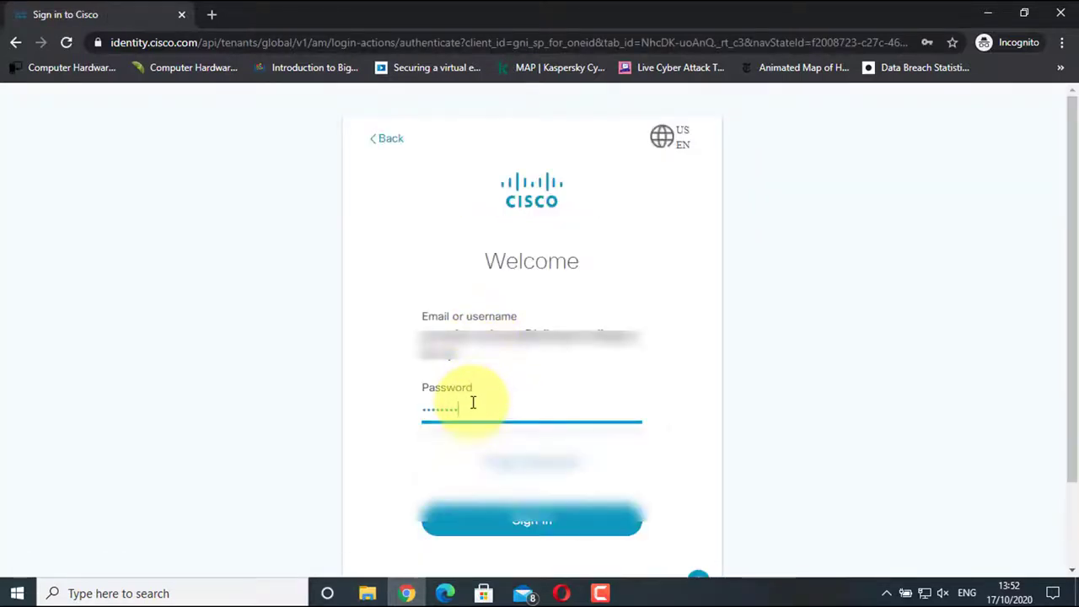
pyautogui.press('Return')
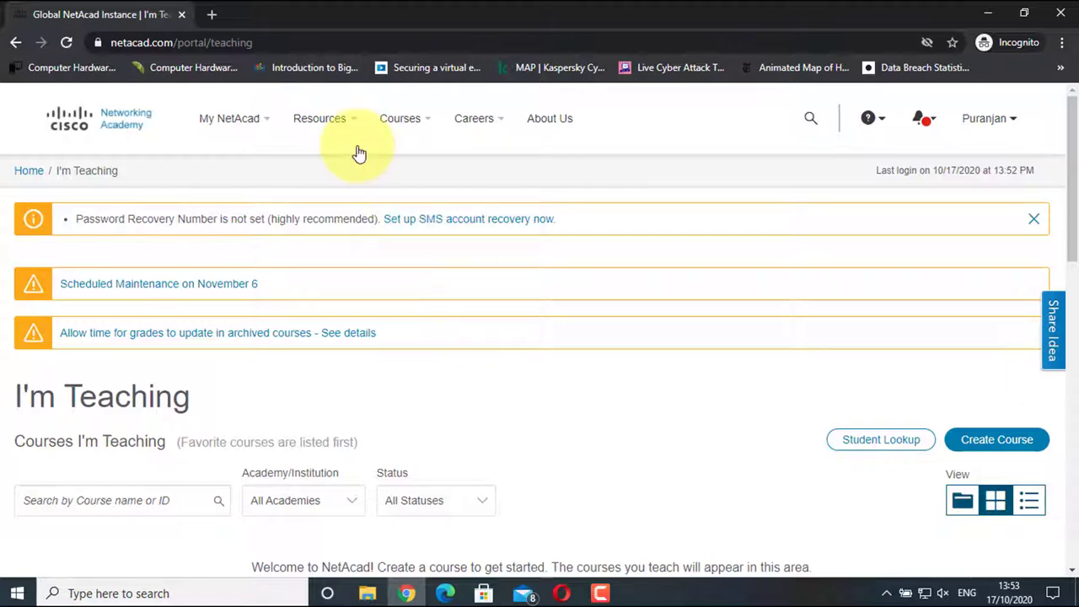
# - Go through Resources > All Resources > Course Resources to the IT Essentials folder
pyautogui.click(335, 128)
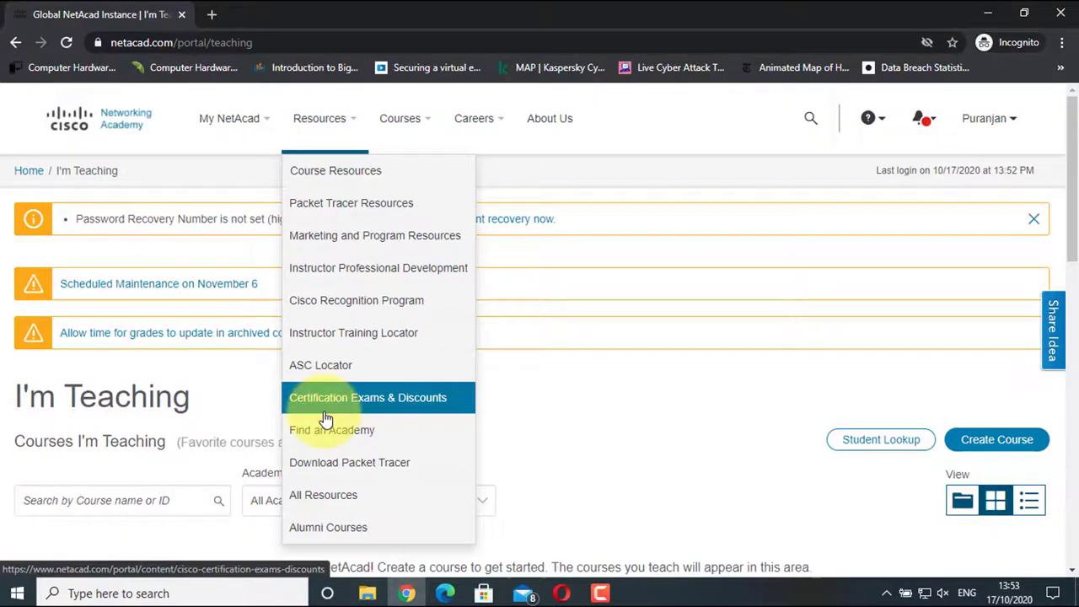
pyautogui.click(325, 494)
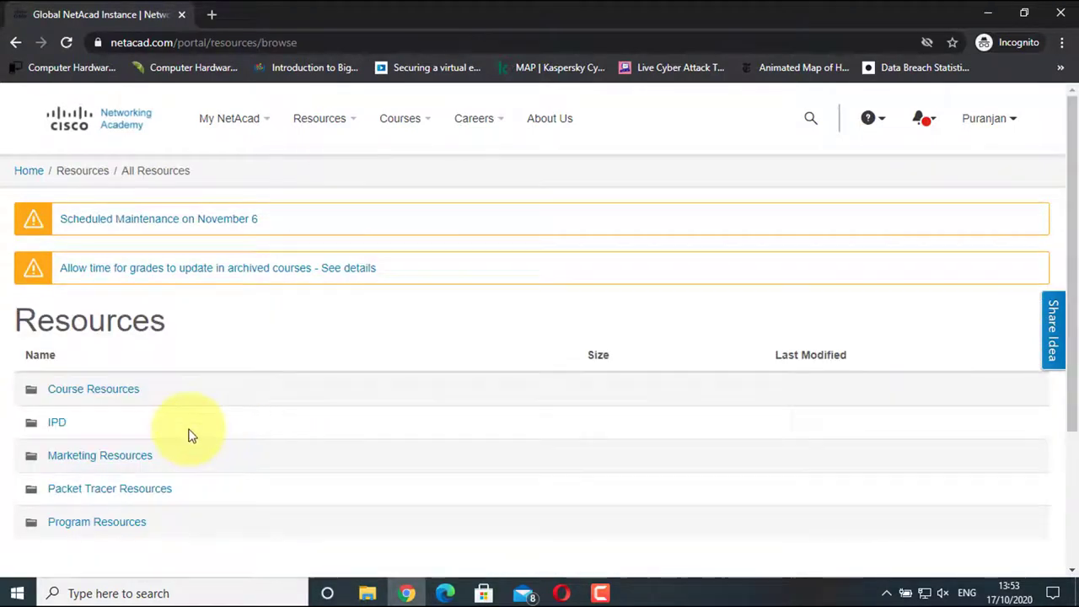
pyautogui.click(108, 401)
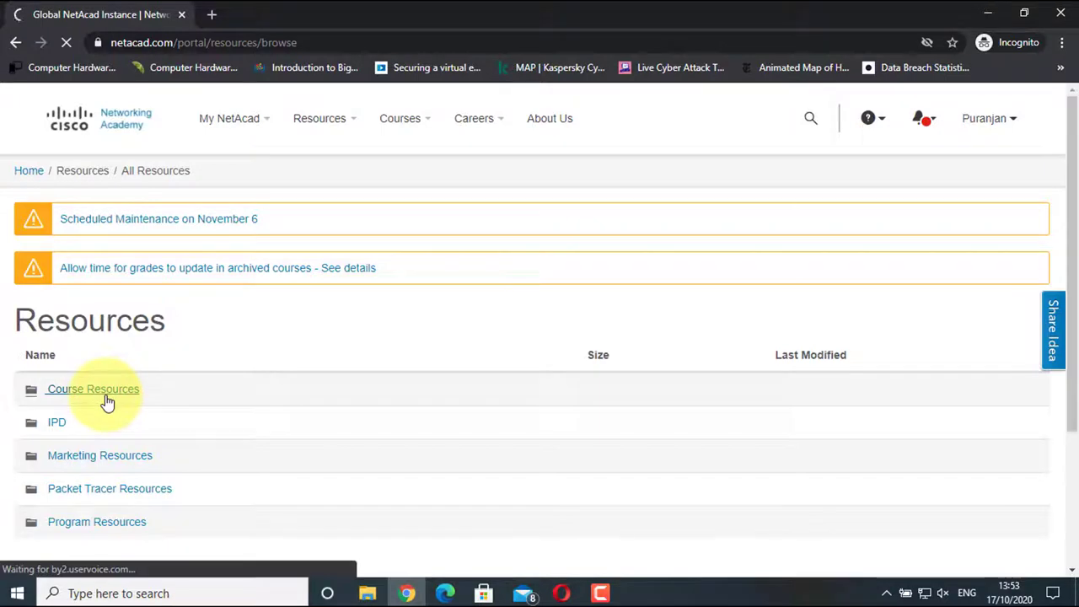
pyautogui.scroll(-1, 283, 385)
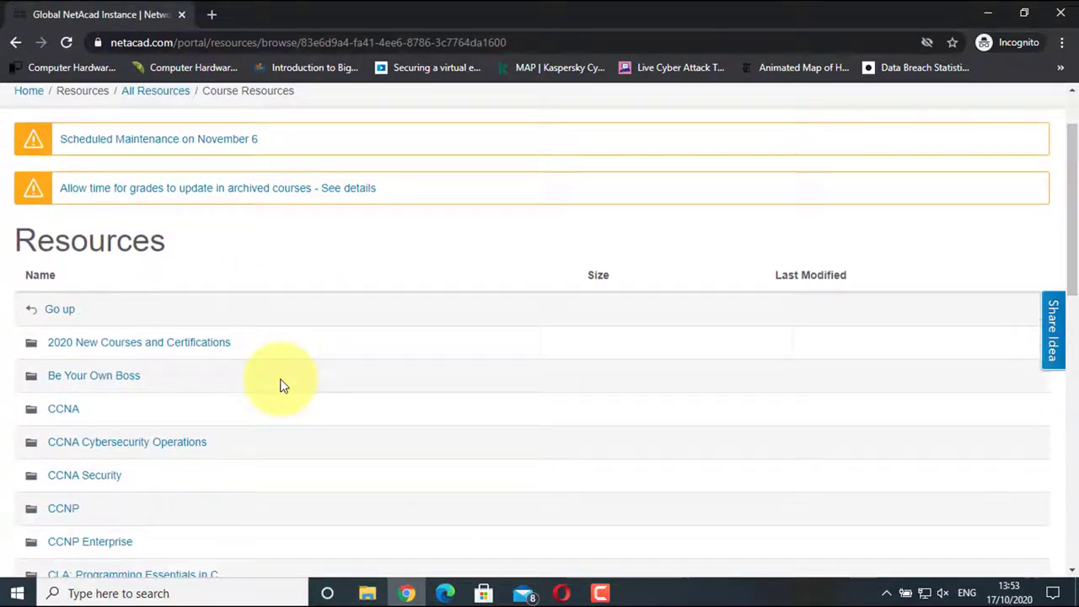
pyautogui.scroll(-5, 284, 385)
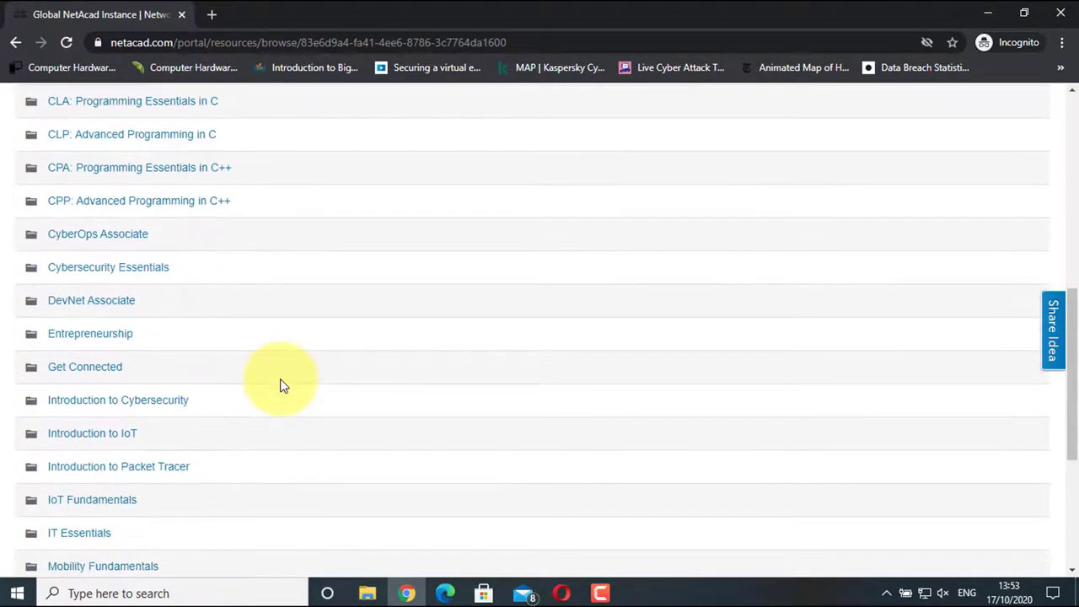
pyautogui.scroll(-1, 283, 385)
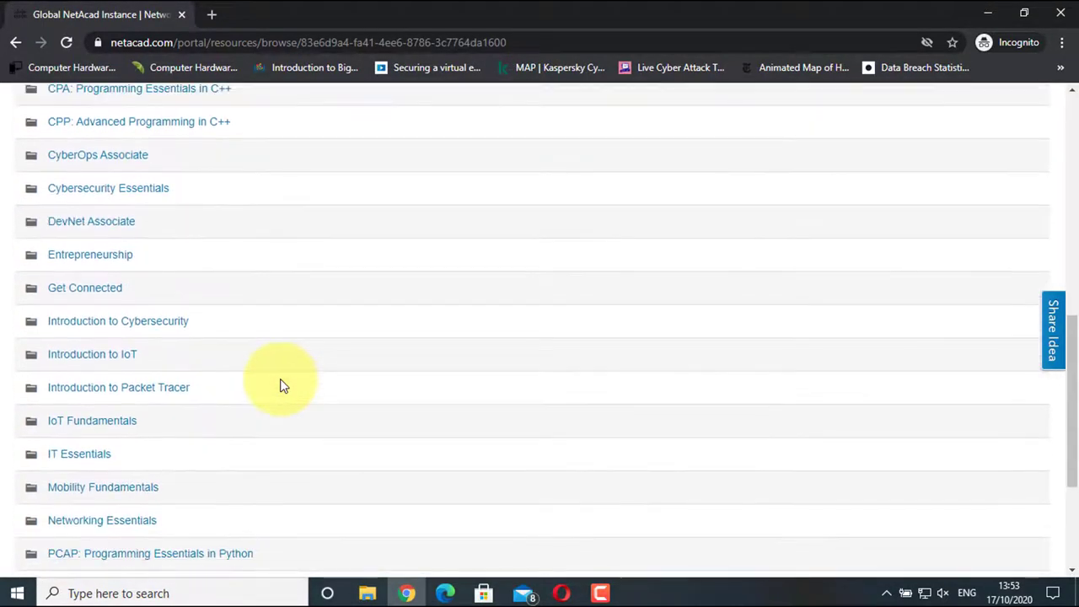
pyautogui.click(92, 465)
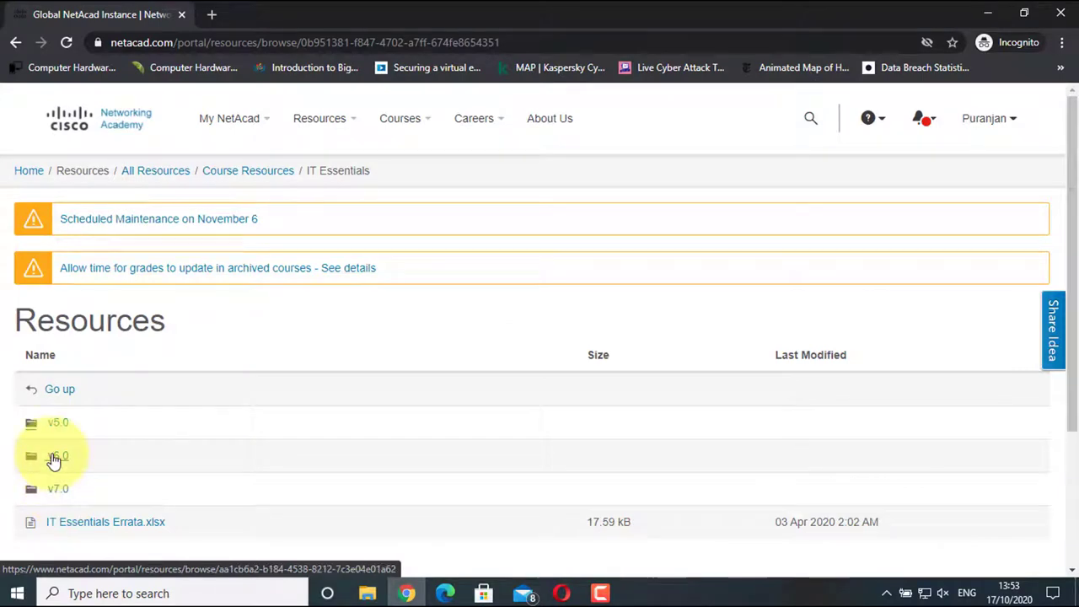
# - Open the v6.0 folder and its English subfolder, and scroll to the end of the file list
pyautogui.click(53, 456)
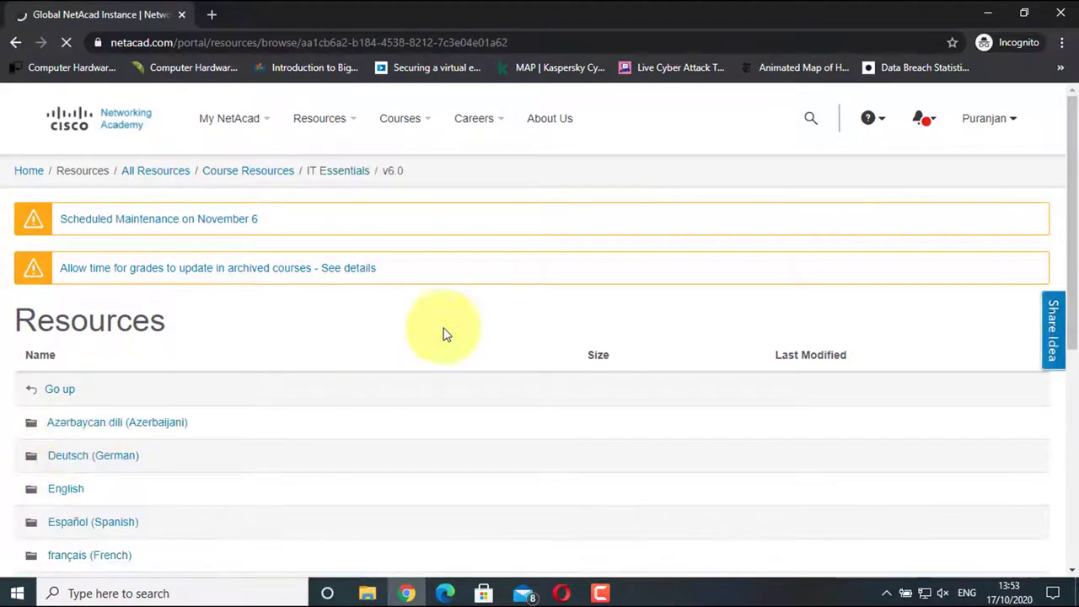
pyautogui.scroll(-1, 74, 413)
pyautogui.click(75, 411)
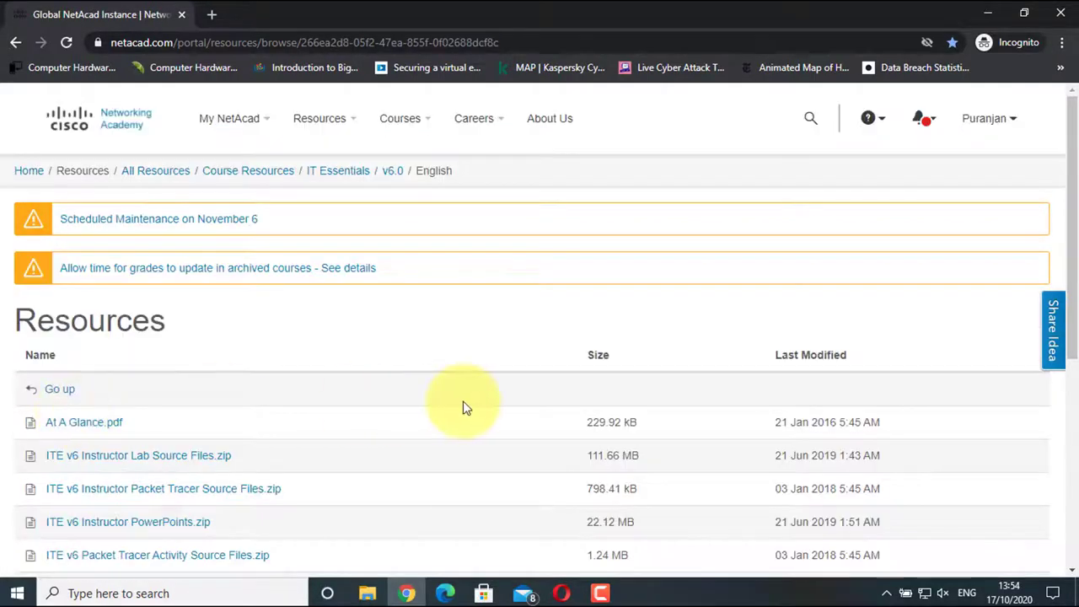
pyautogui.scroll(-5, 465, 403)
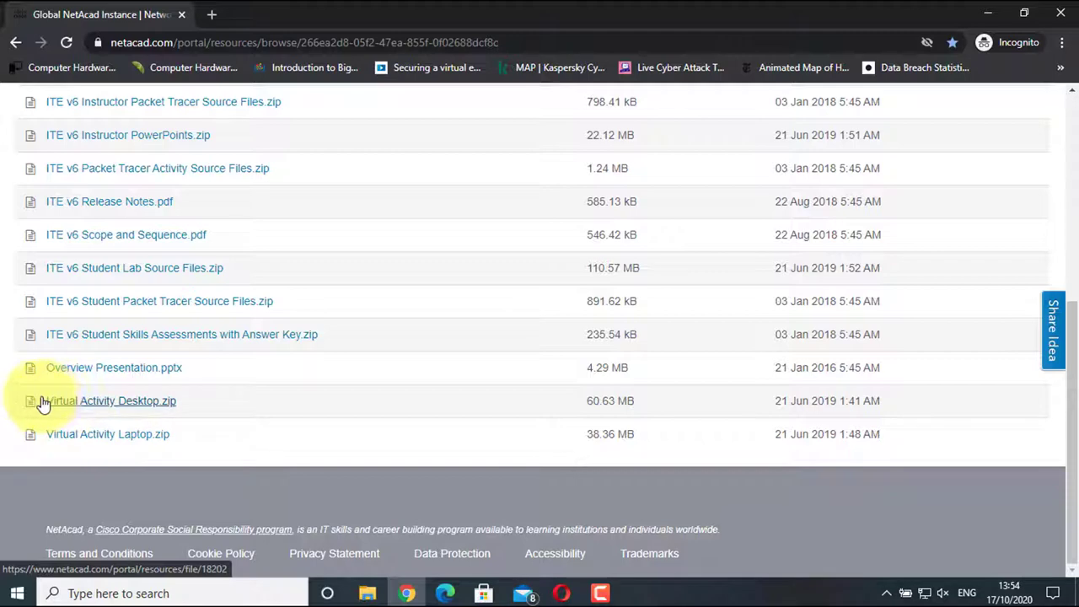
# - Start downloading Virtual Activity Desktop.zip and Virtual Activity Laptop.zip, cancelling both Save As dialogs
pyautogui.click(85, 407)
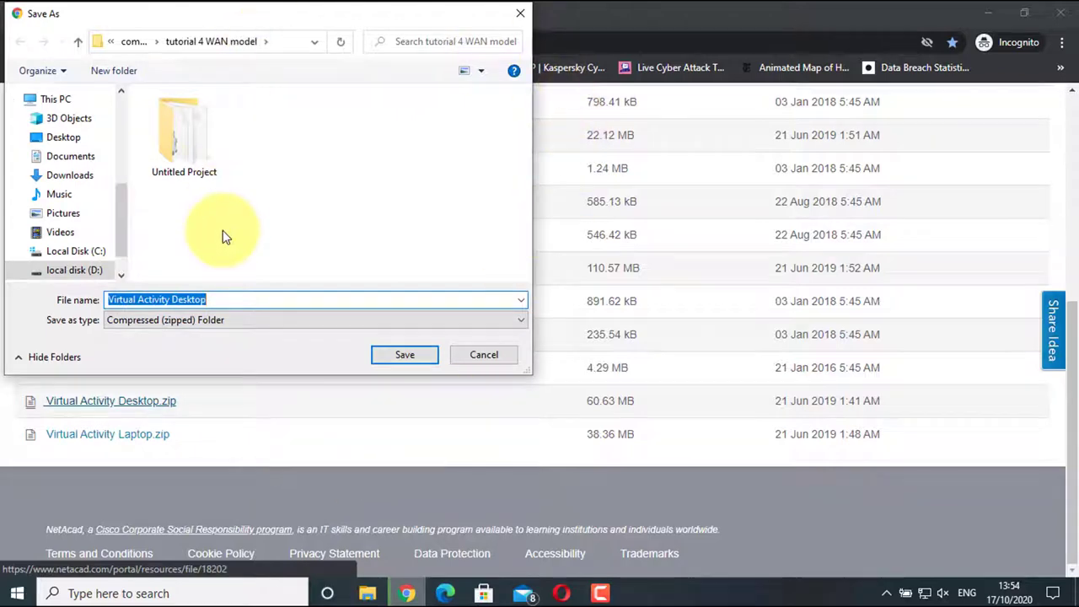
pyautogui.click(463, 355)
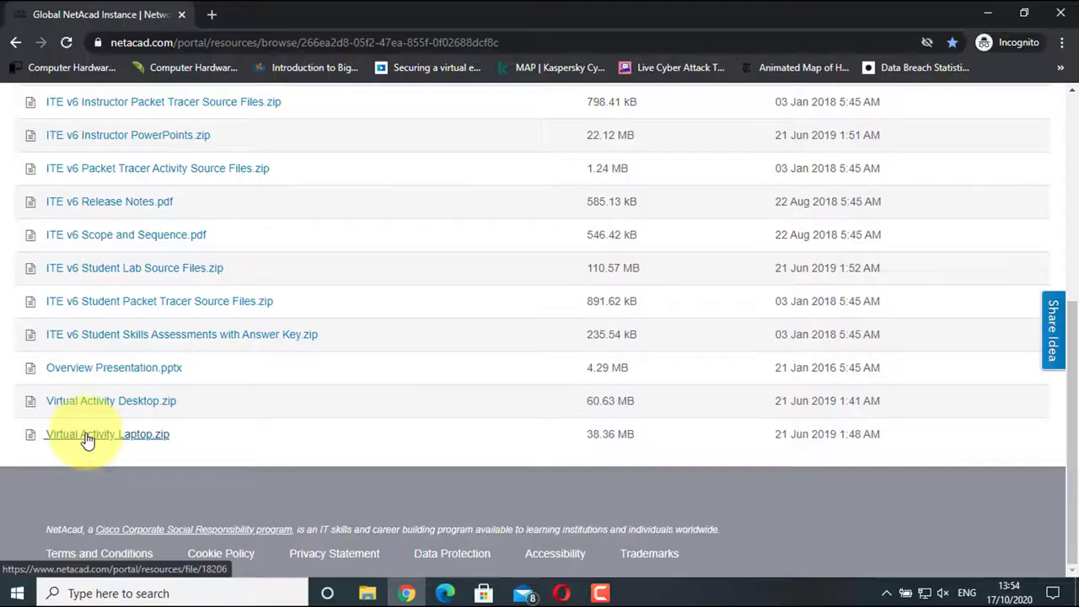
pyautogui.click(84, 435)
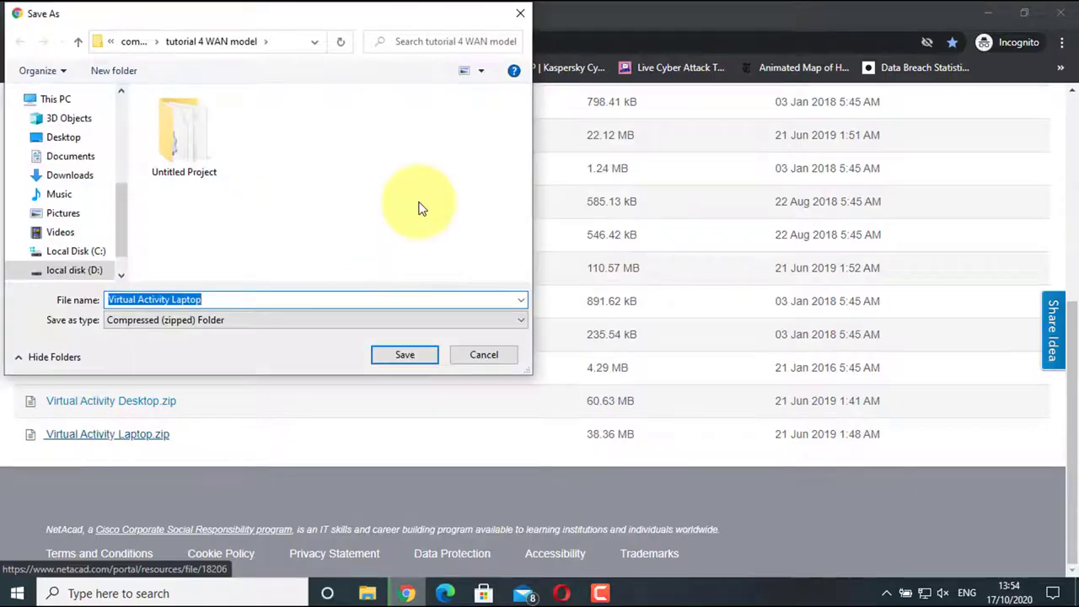
pyautogui.click(404, 356)
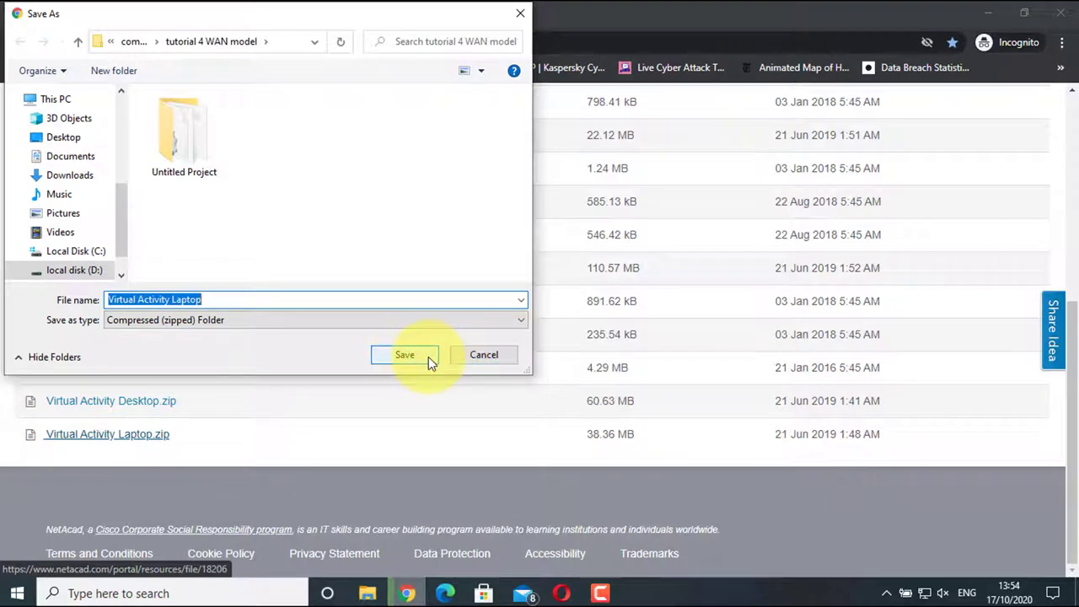
pyautogui.click(459, 358)
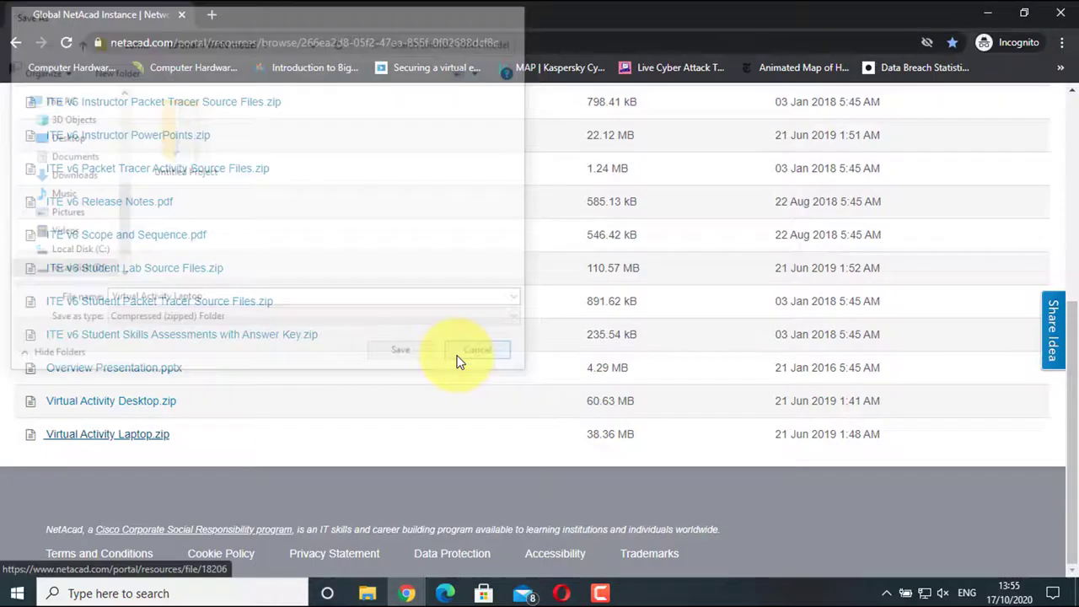
# - In the local IT Essentials v6 folder, check the Desktop zip's 7-Zip options without extracting
pyautogui.click(369, 594)
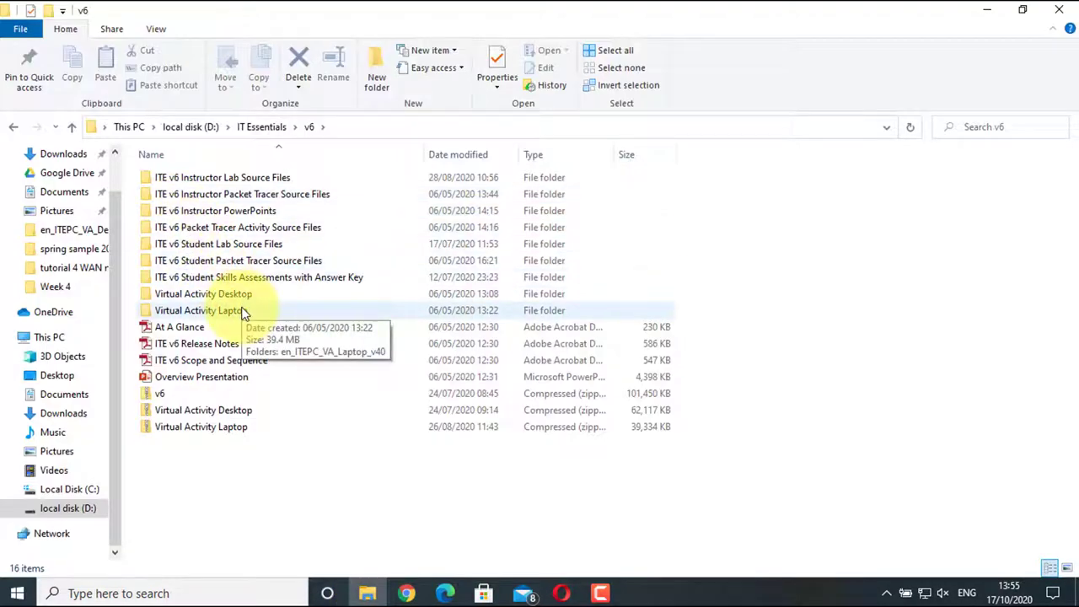
pyautogui.click(179, 414)
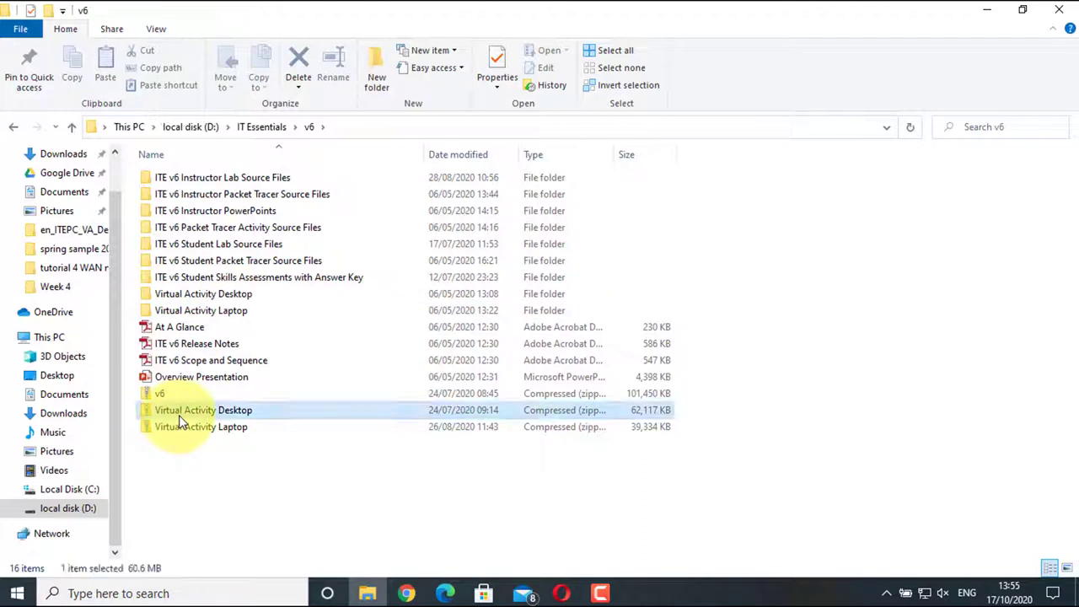
pyautogui.click(181, 428)
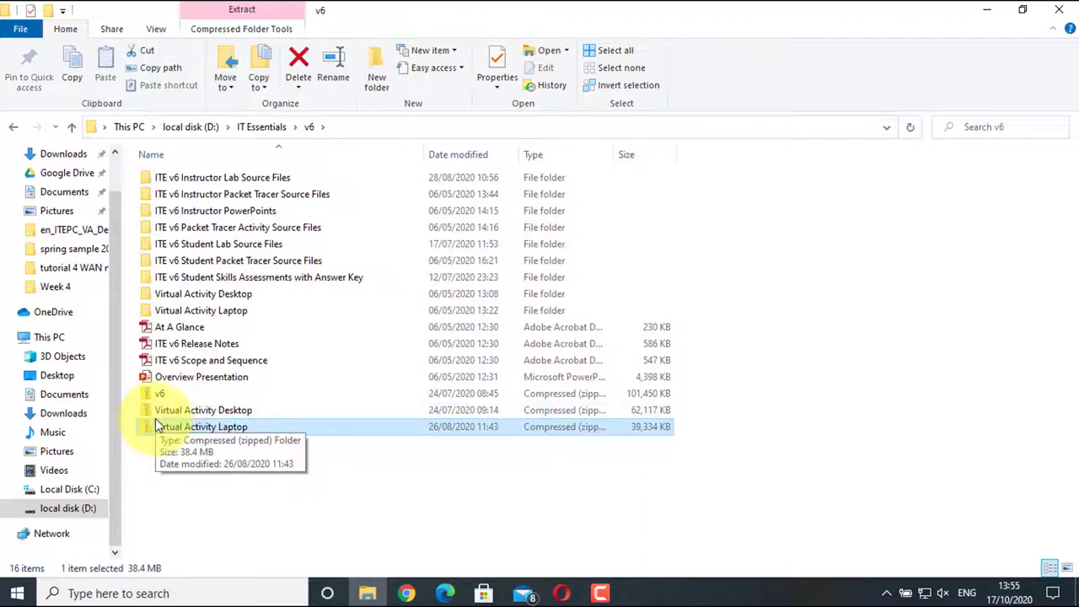
pyautogui.click(211, 411)
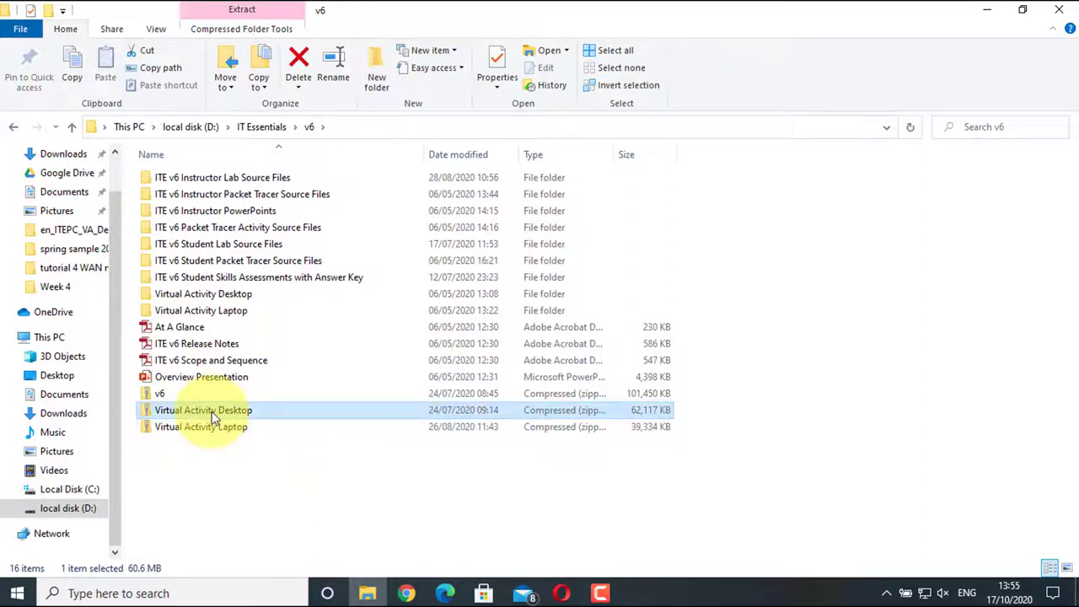
pyautogui.rightClick(211, 411)
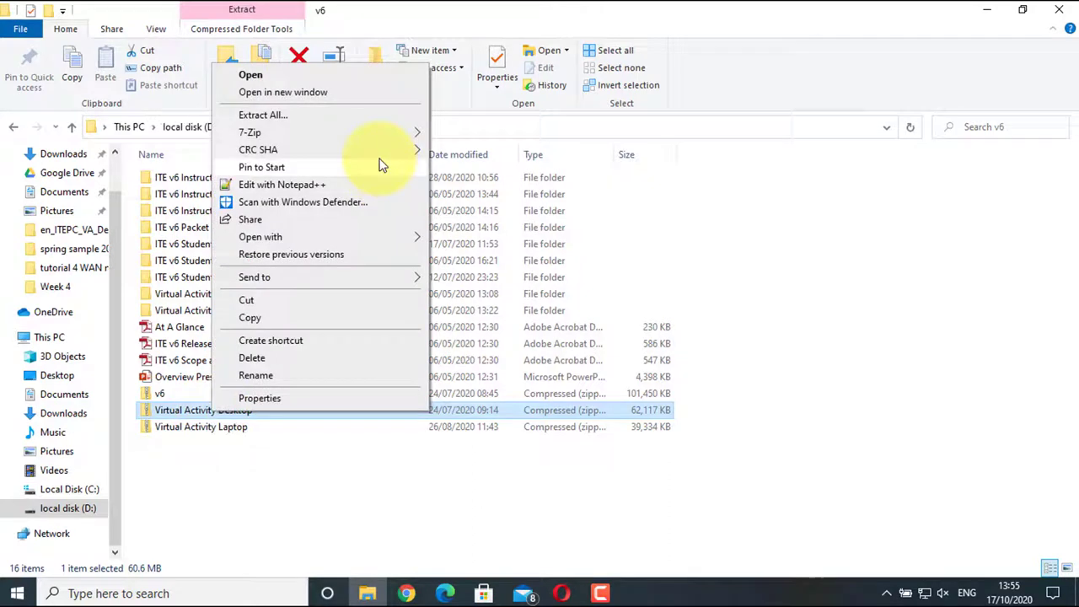
pyautogui.moveTo(377, 152)
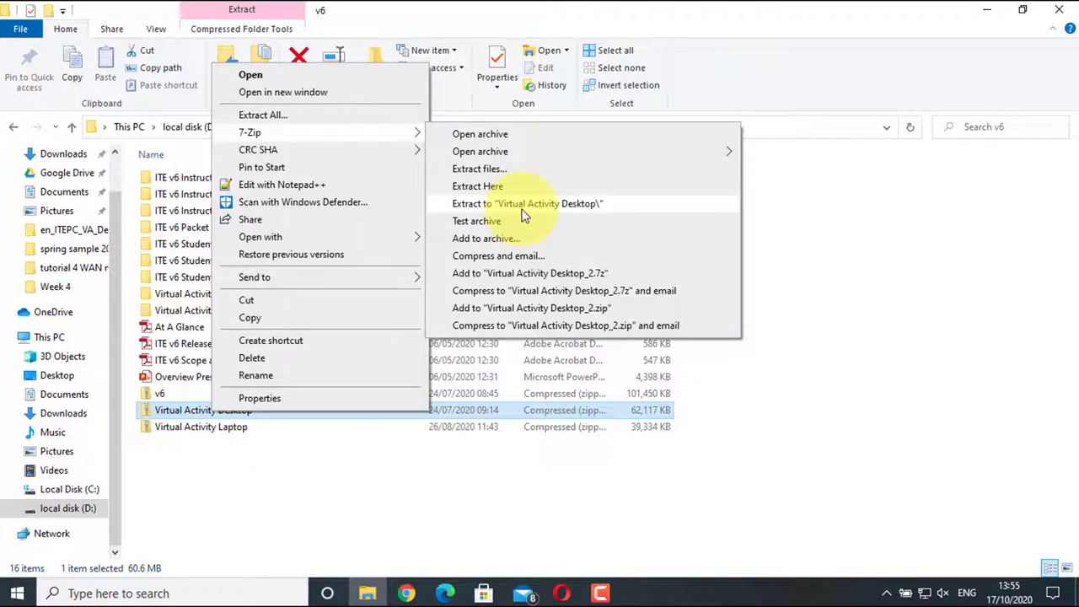
pyautogui.click(182, 425)
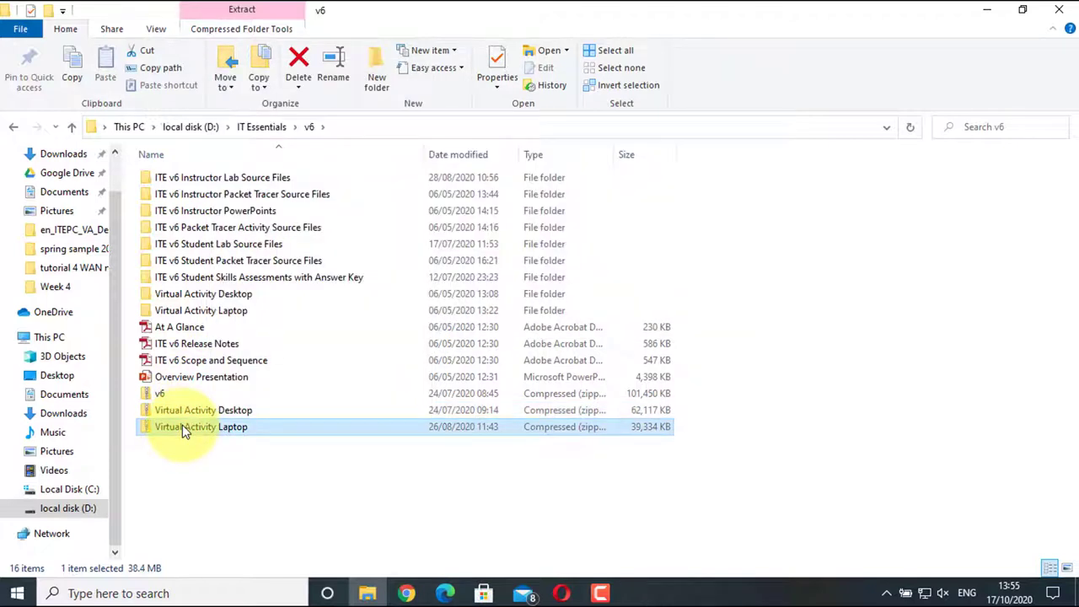
# - Open Virtual Activity Desktop > en_ITEPC_VA_Desktop_v40 and select the Index file
pyautogui.click(231, 294)
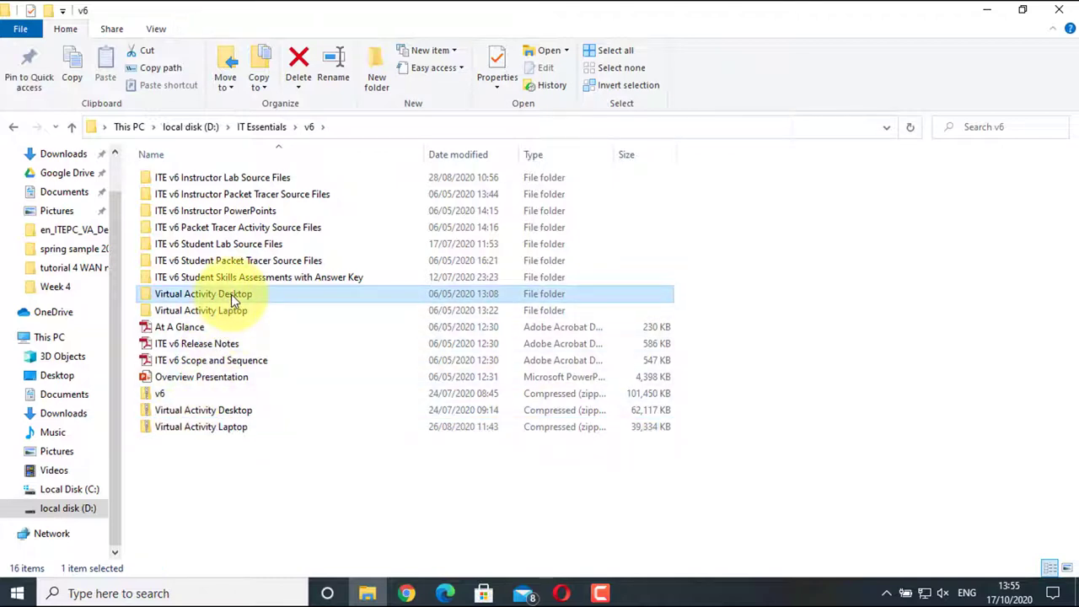
pyautogui.click(232, 310)
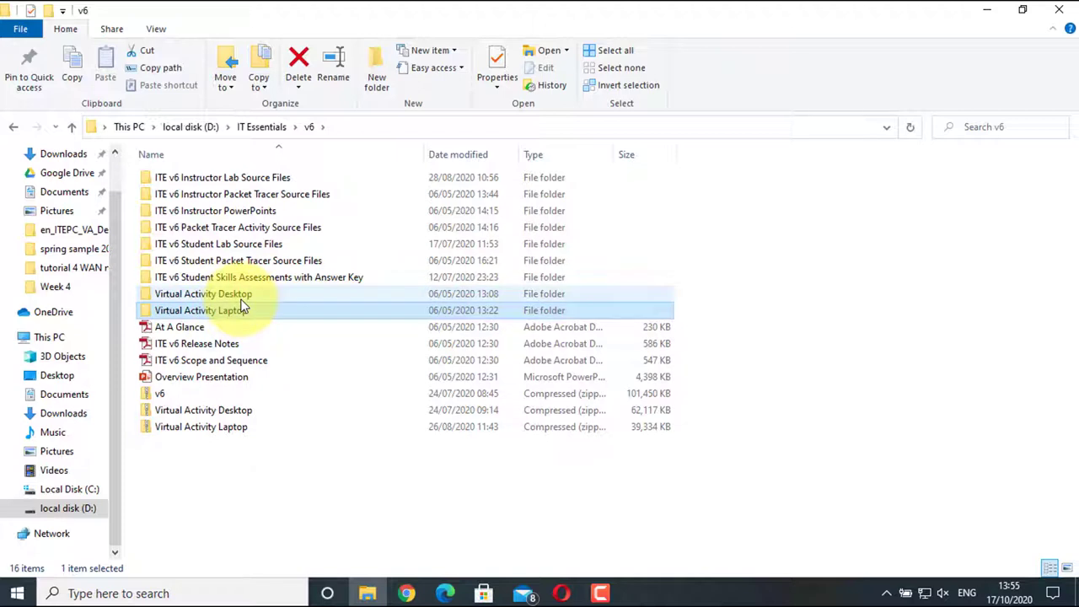
pyautogui.click(246, 299)
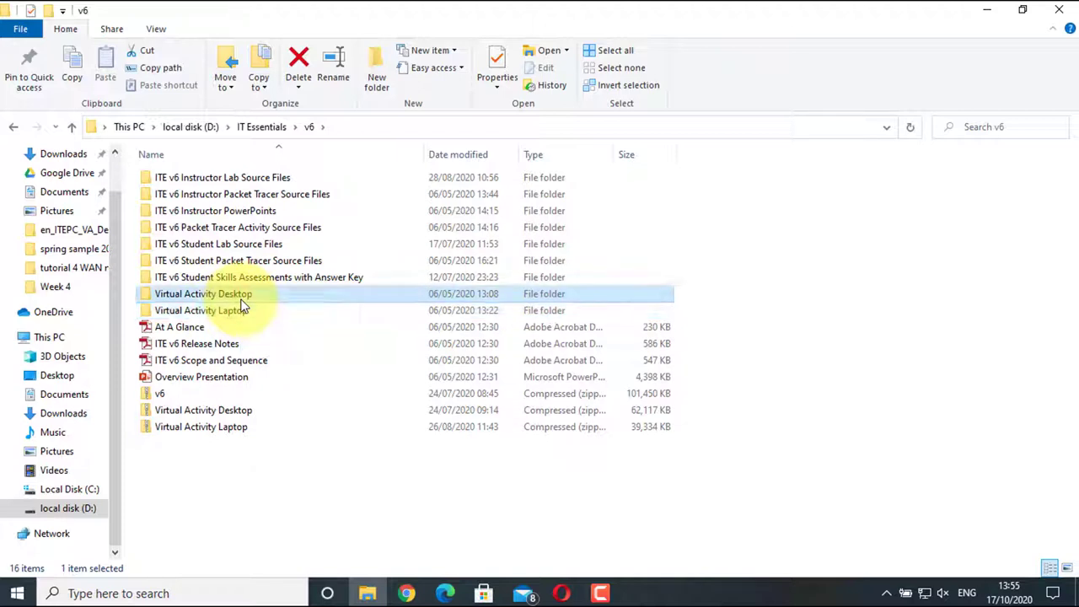
pyautogui.doubleClick(250, 297)
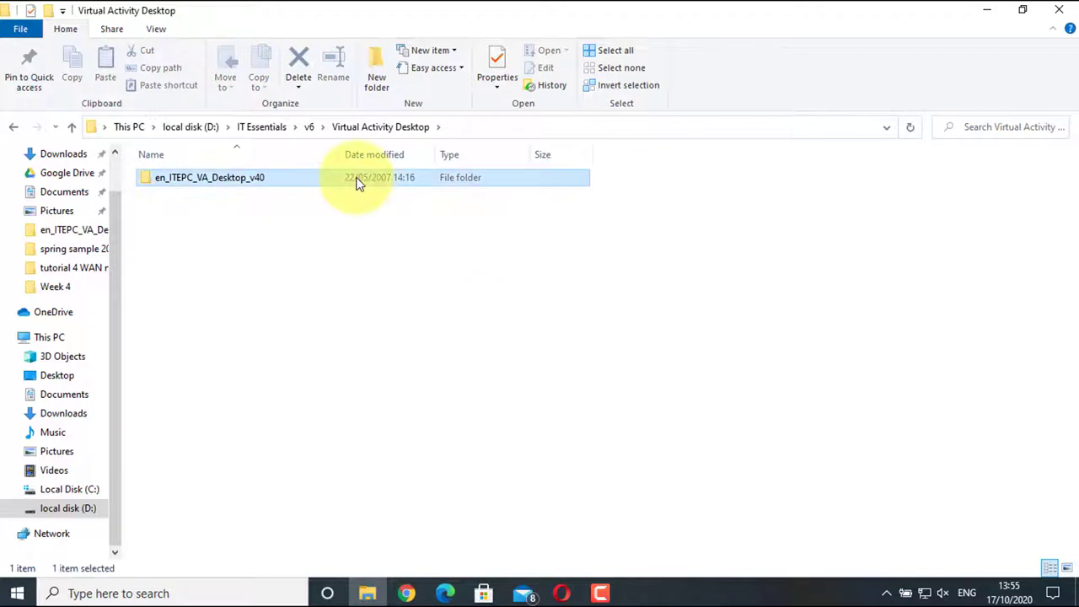
pyautogui.doubleClick(357, 178)
pyautogui.moveTo(272, 319); pyautogui.dragTo(287, 160)
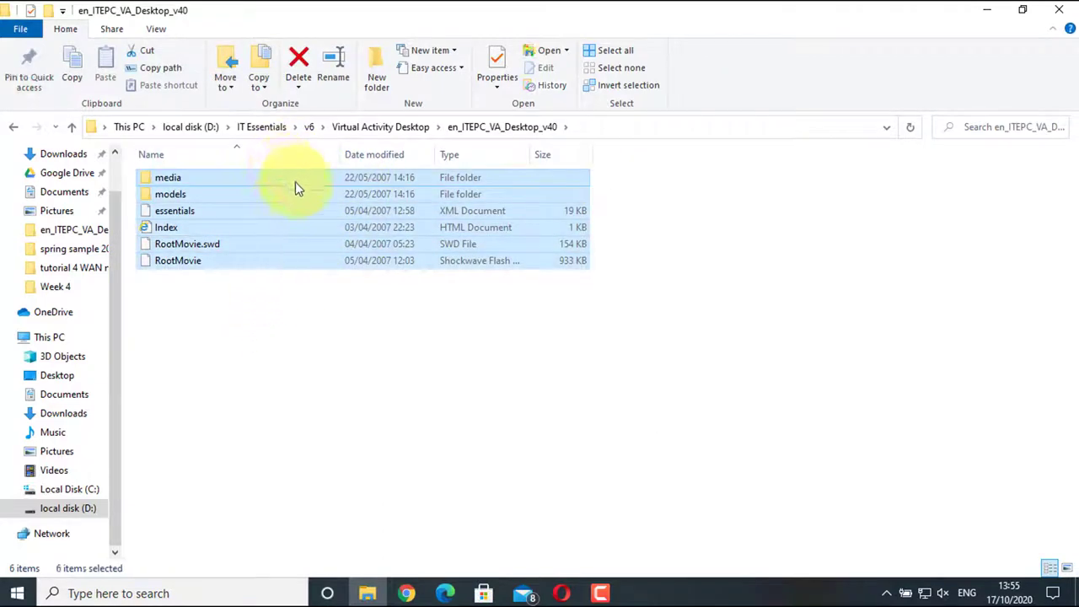
pyautogui.click(237, 233)
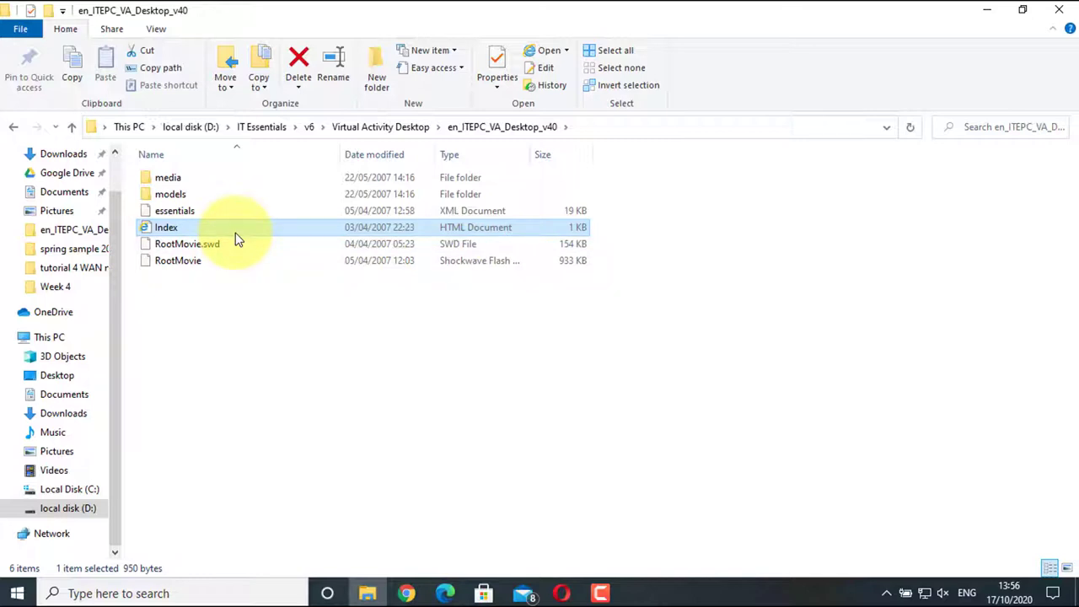
# - Verify in Index's Properties that it opens with Internet Explorer, then launch Index.html
pyautogui.rightClick(236, 240)
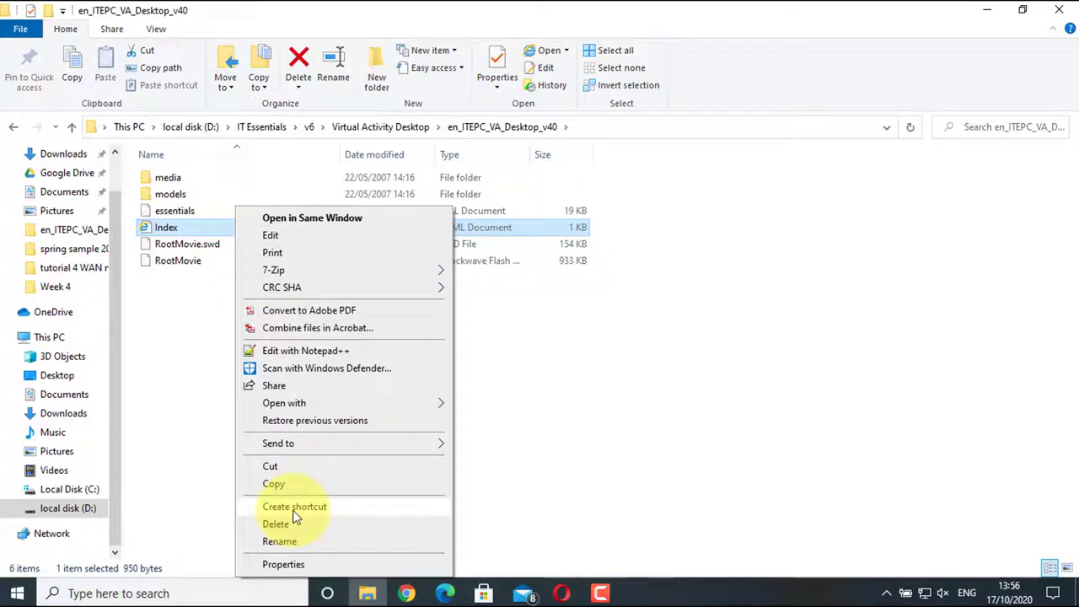
pyautogui.click(286, 564)
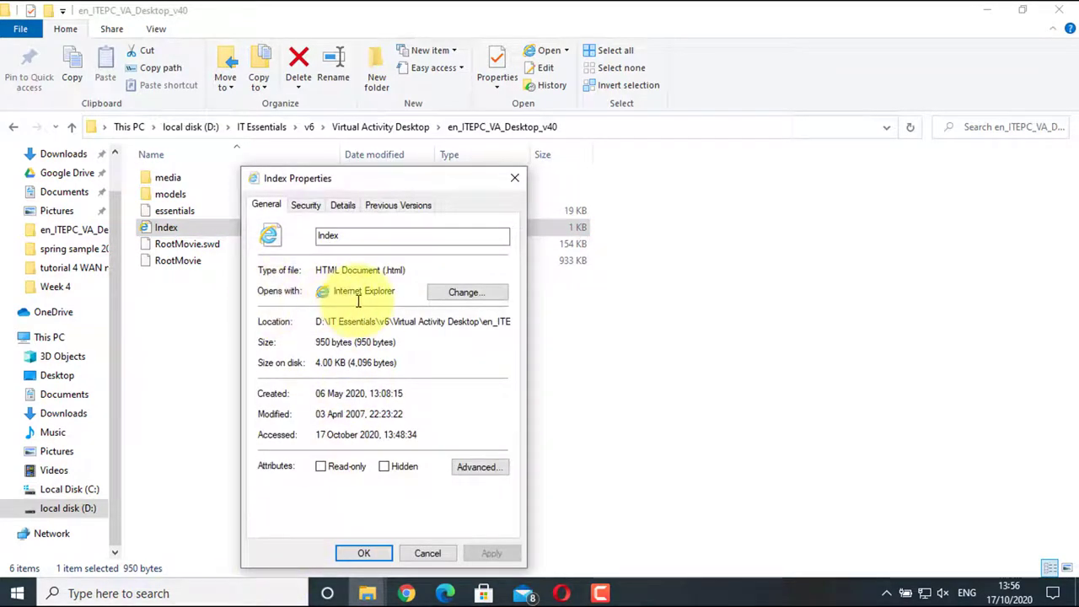
pyautogui.click(363, 553)
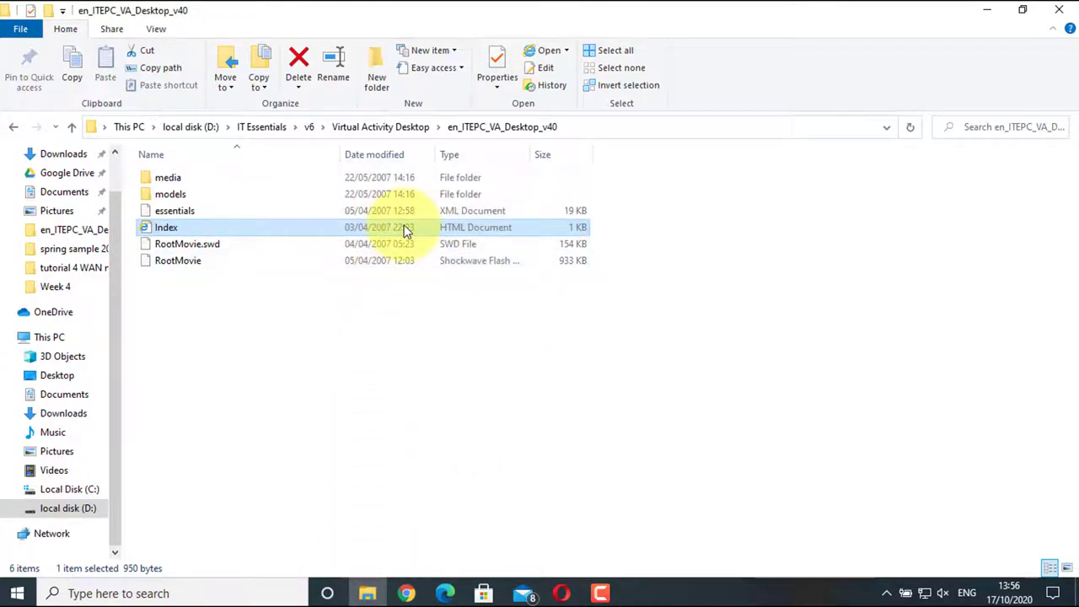
pyautogui.doubleClick(405, 229)
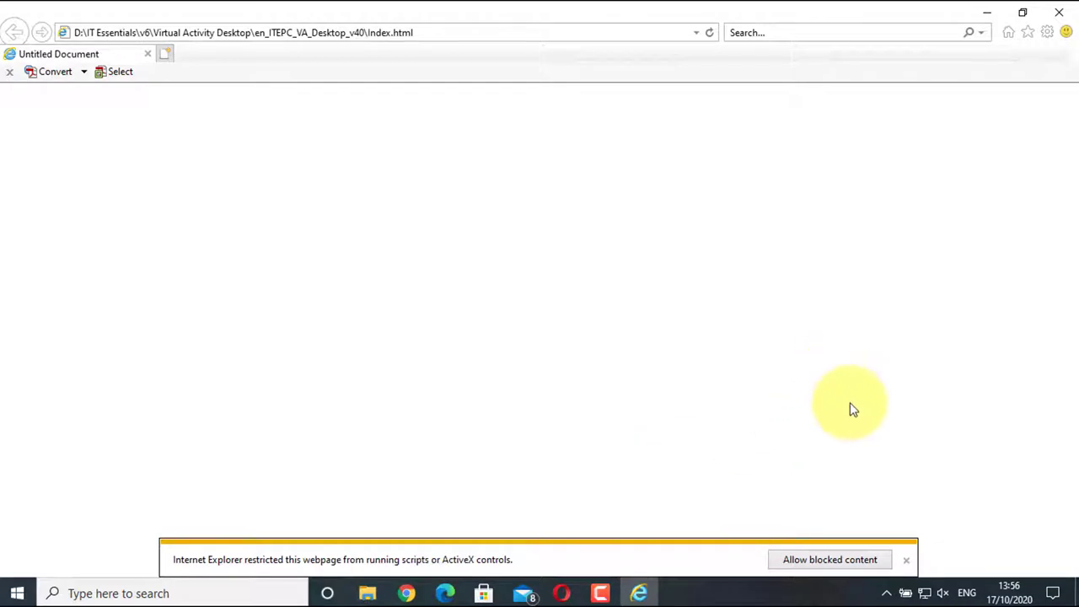
# - Allow the blocked content on Internet Explorer's notification bar
pyautogui.click(834, 560)
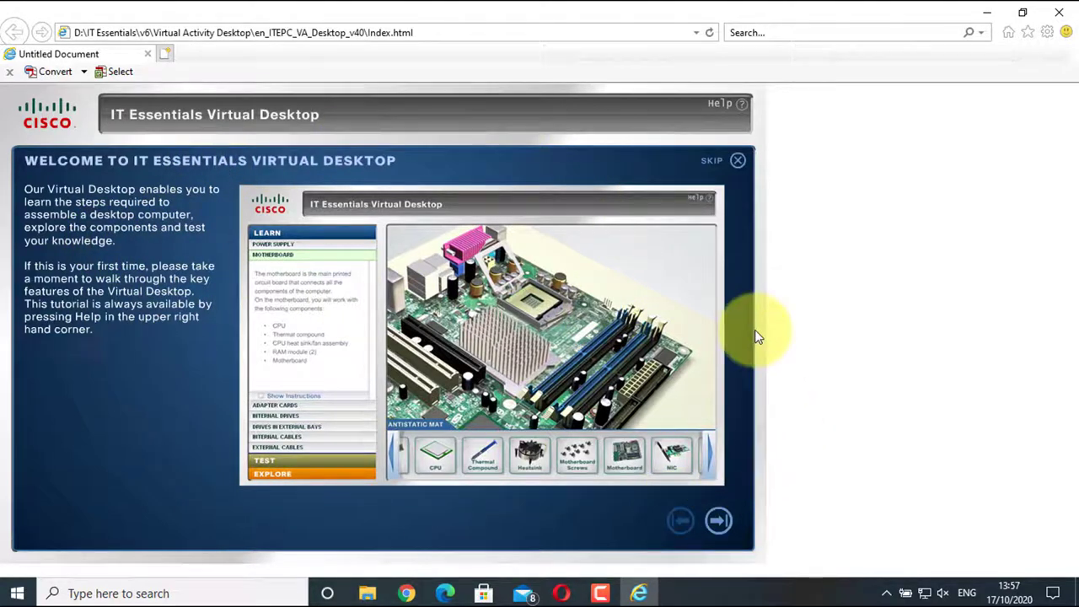
# - Go forward two pages in the tutorial, from Modes to How It Works: Layers of Access
pyautogui.click(717, 520)
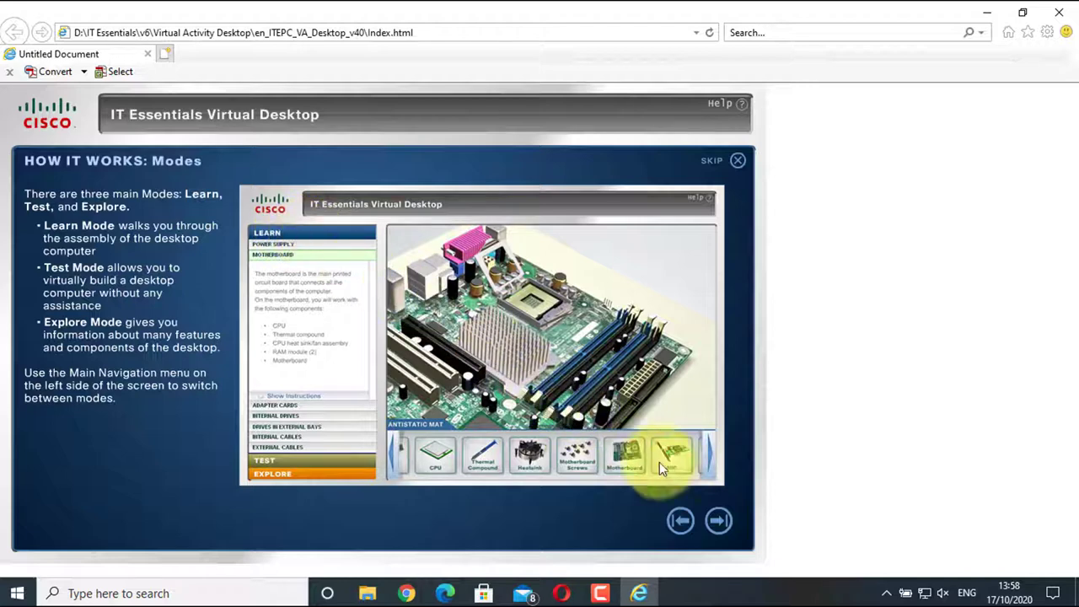
pyautogui.click(719, 523)
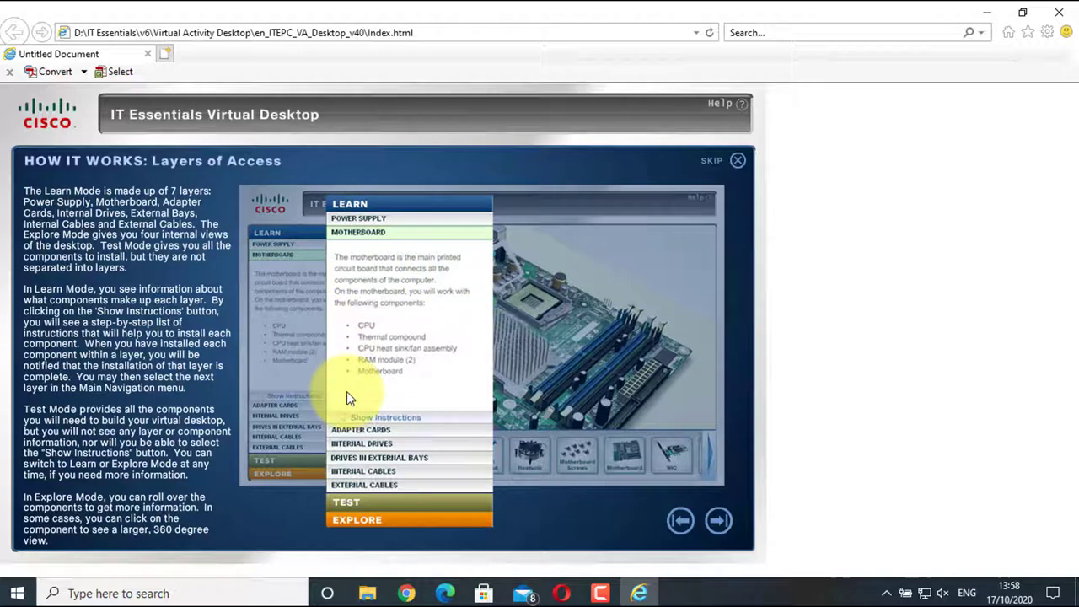
# - Advance past the Installing, Aligning and Exploring Components pages to 'You Are Ready to Begin!'
pyautogui.click(719, 522)
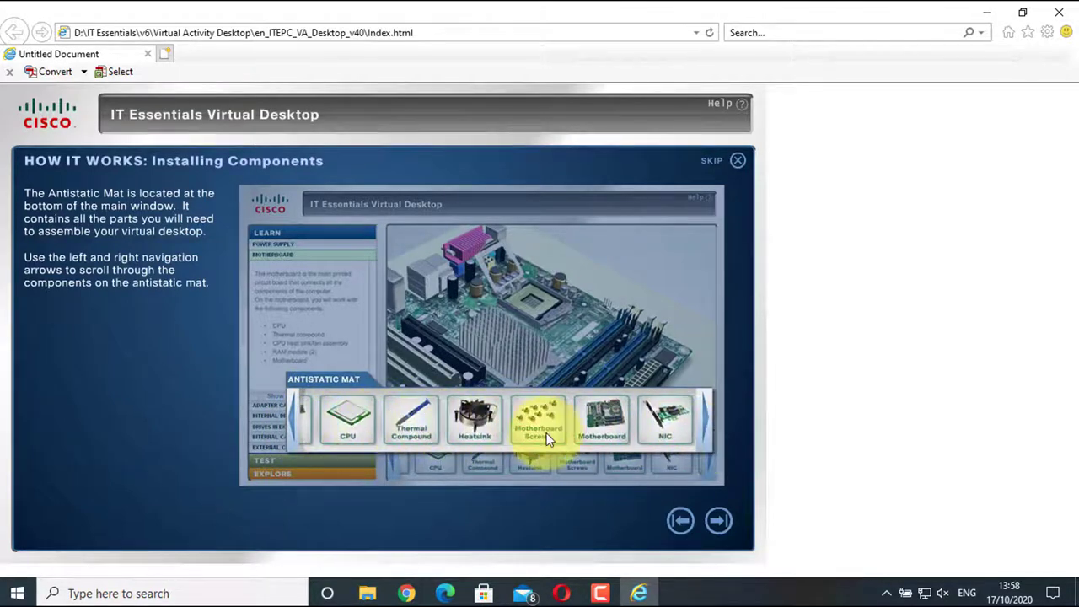
pyautogui.click(718, 520)
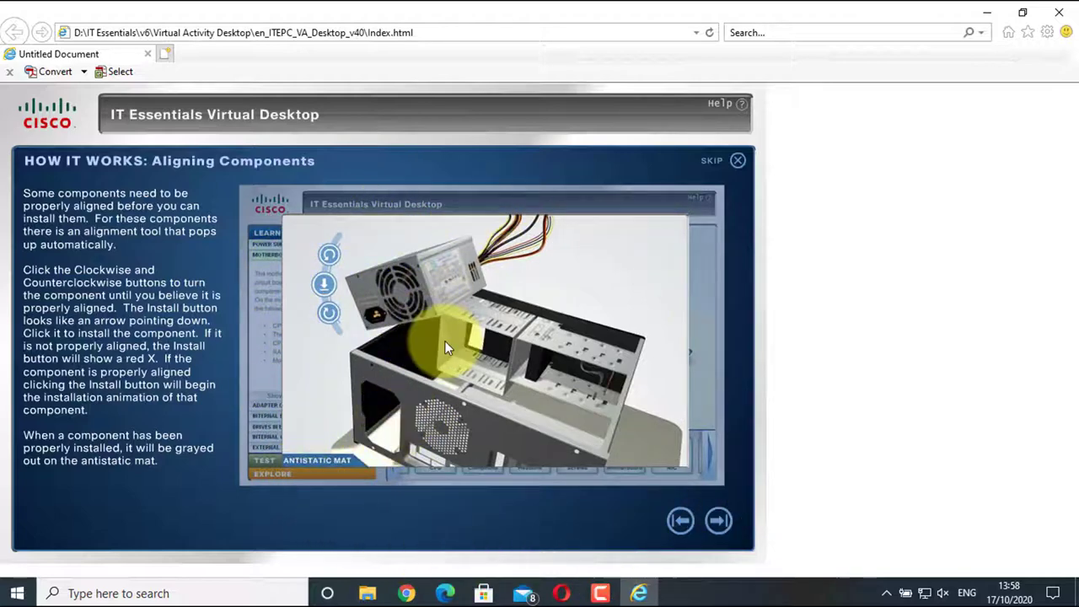
pyautogui.click(718, 520)
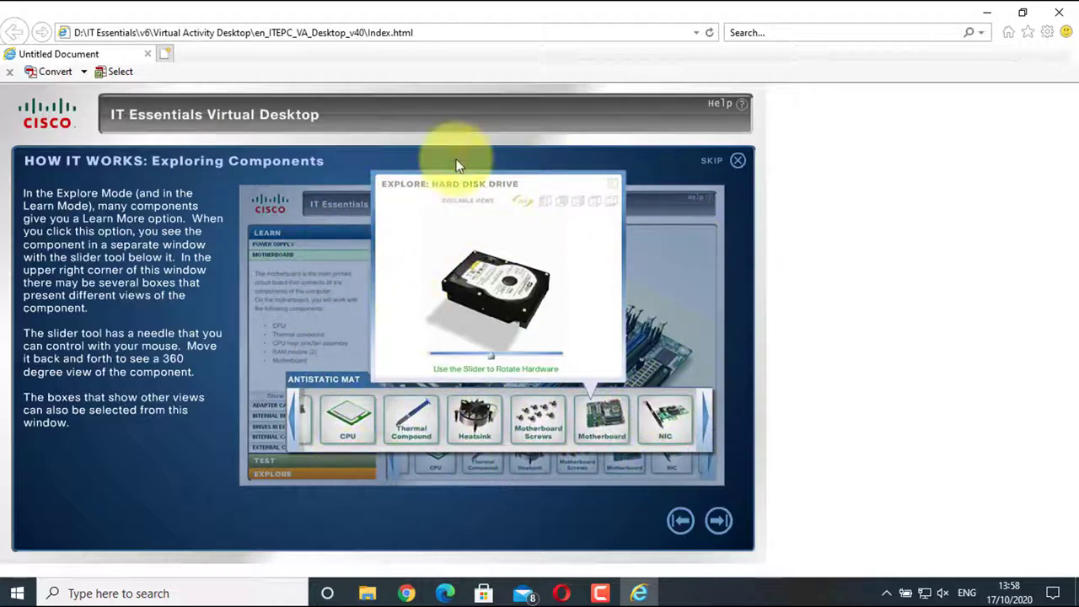
pyautogui.click(715, 521)
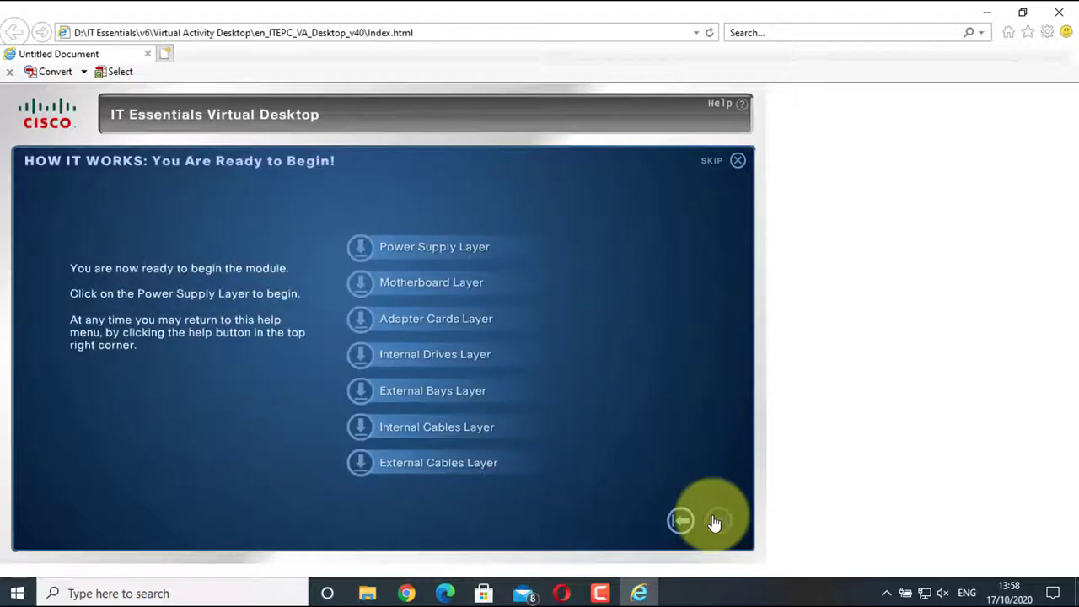
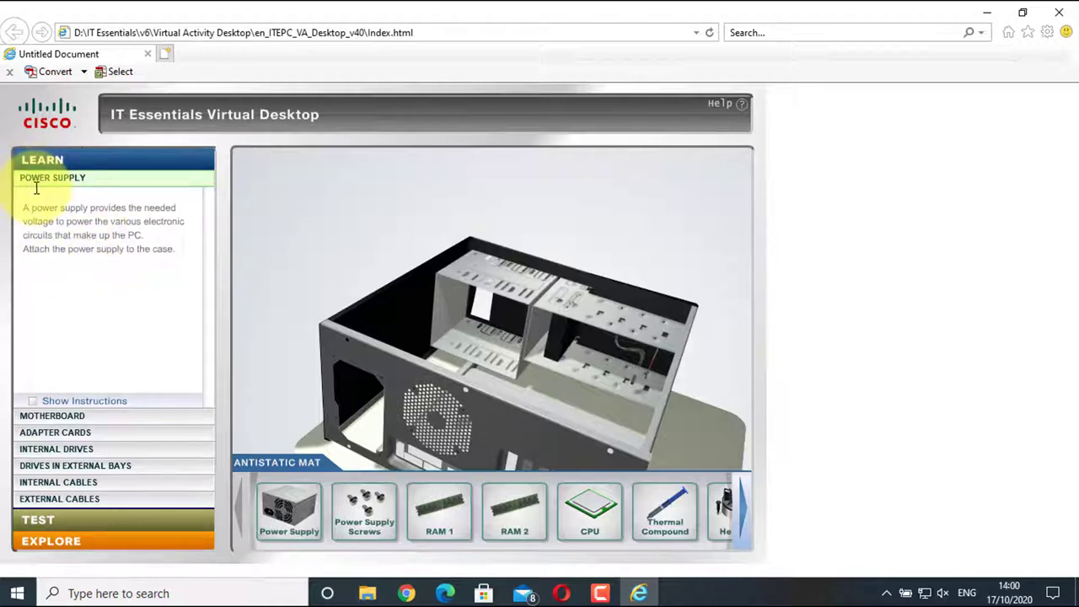
pyautogui.click(51, 522)
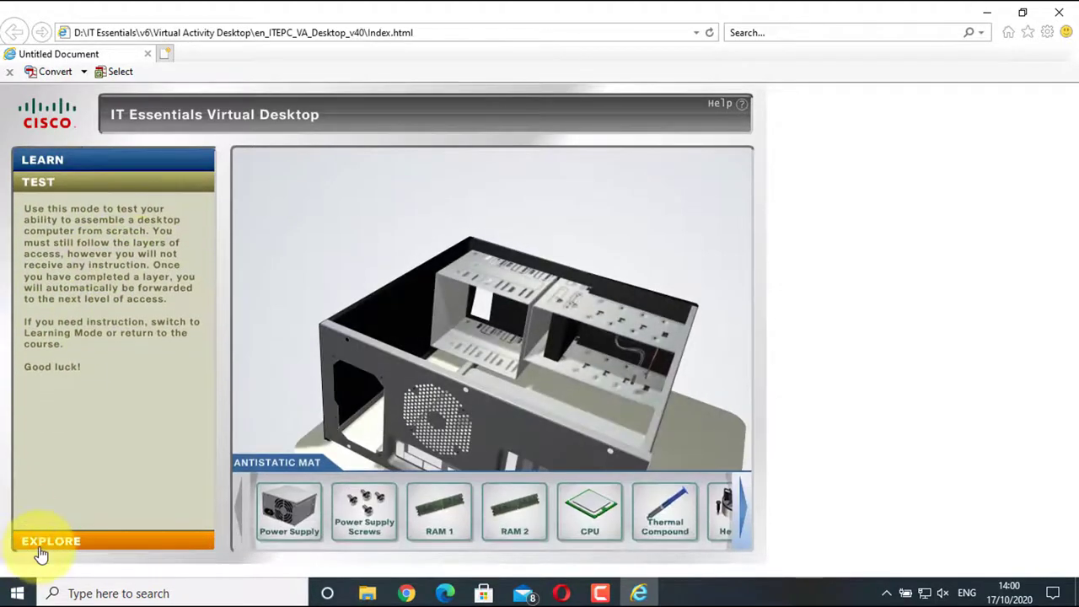
pyautogui.click(42, 543)
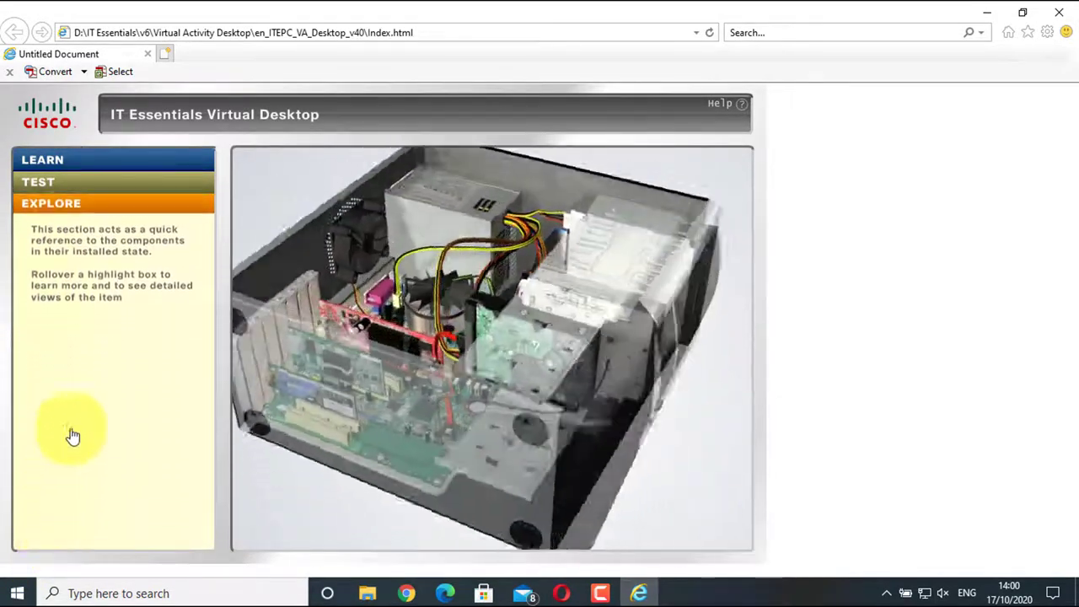
pyautogui.click(73, 164)
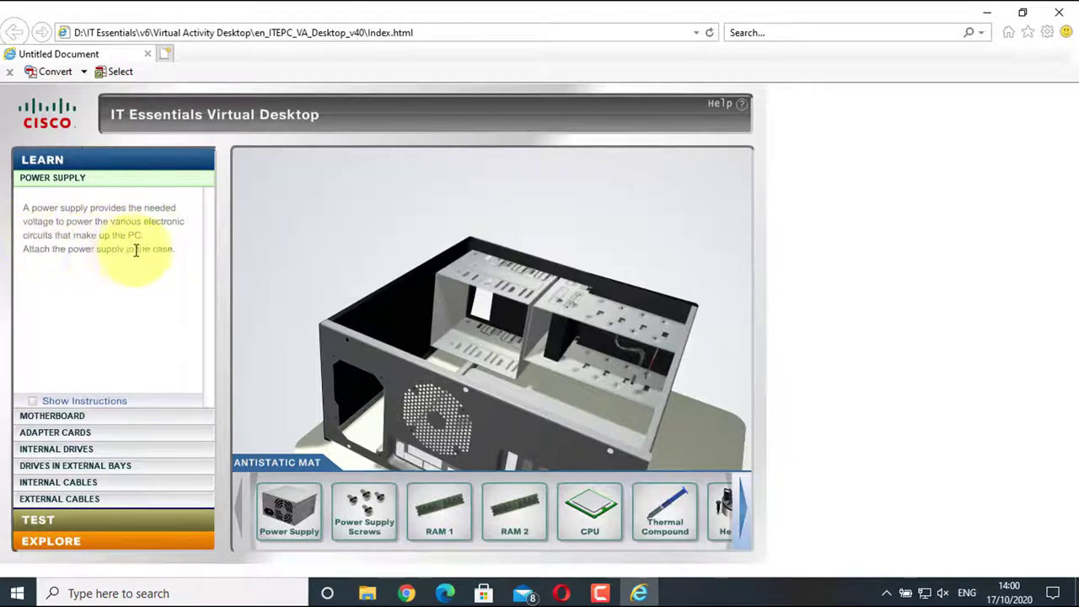
# - With instructions shown, seat the power supply in the case, upright with its fan facing out
pyautogui.click(31, 402)
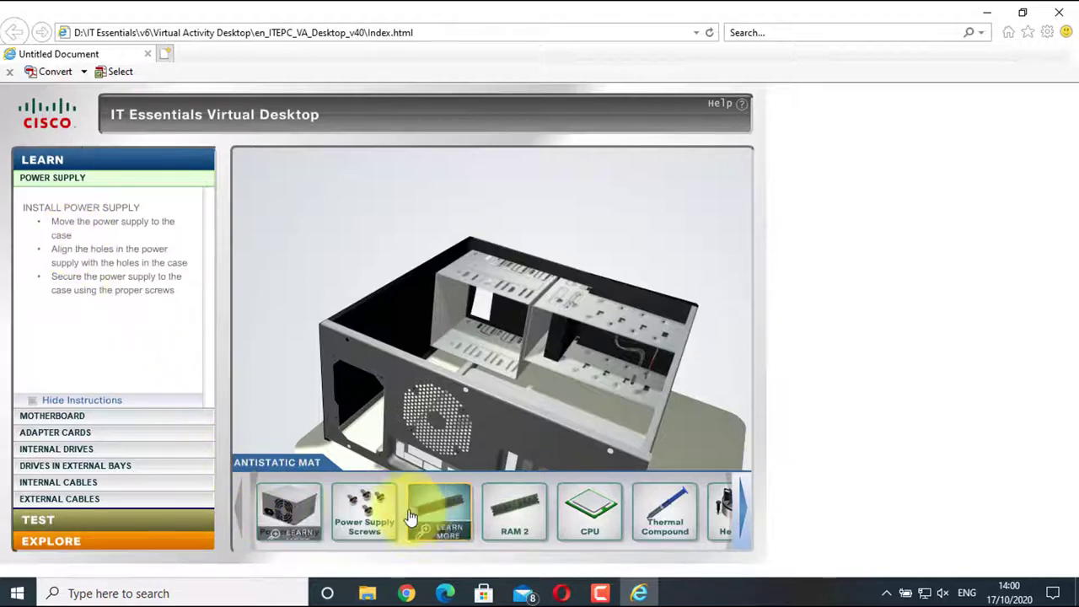
pyautogui.moveTo(305, 516); pyautogui.dragTo(453, 323)
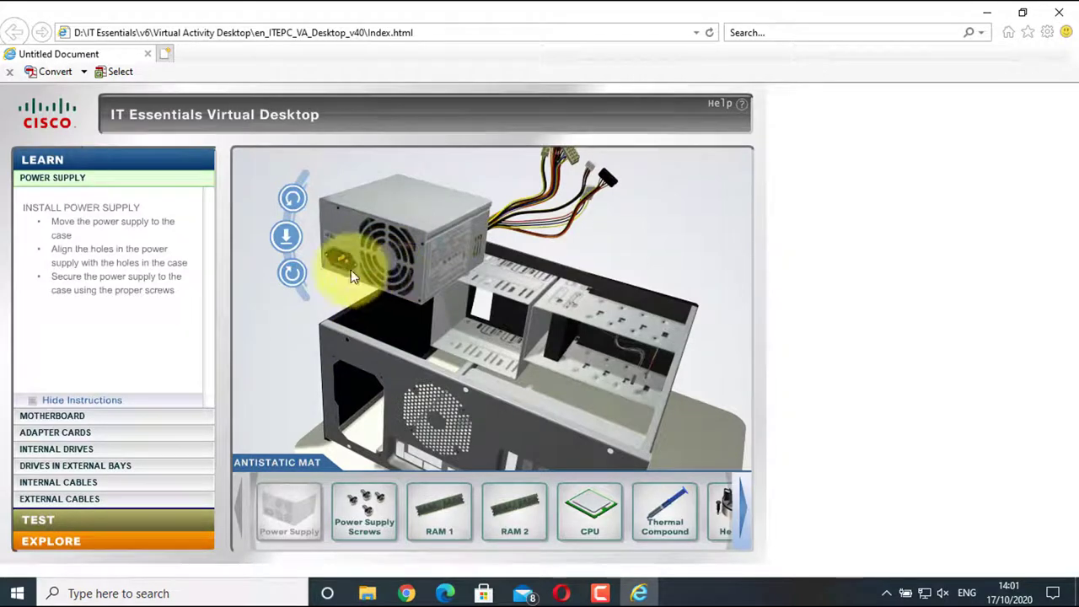
pyautogui.click(292, 200)
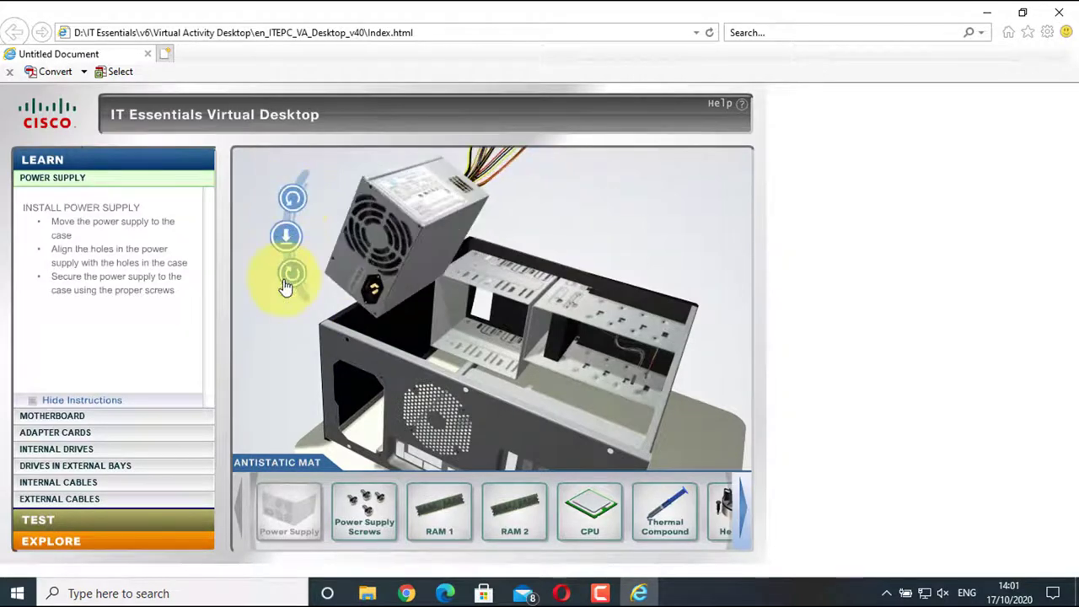
pyautogui.click(285, 283)
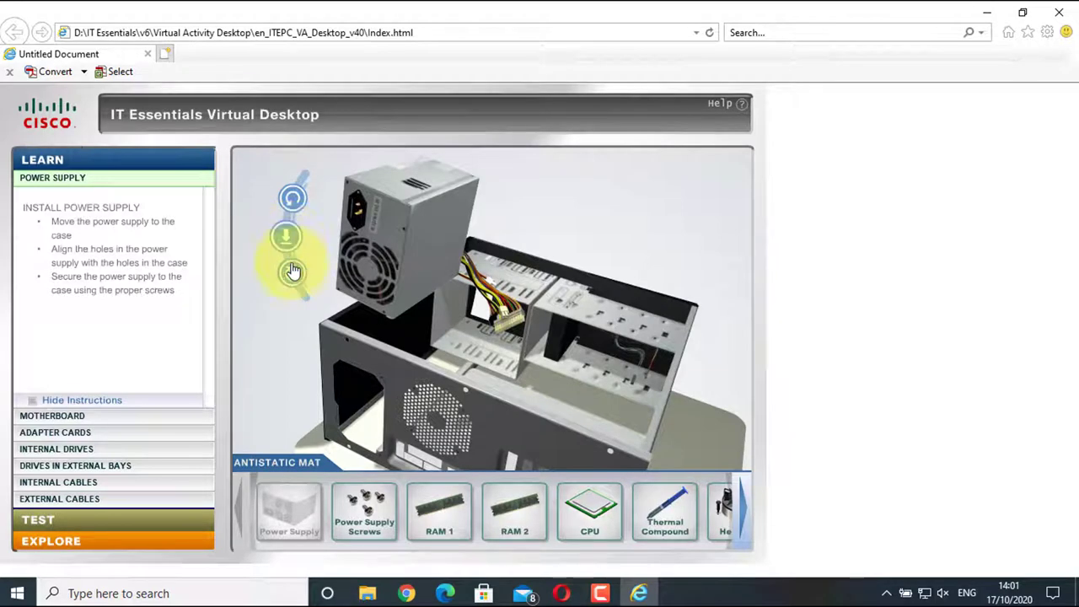
pyautogui.click(293, 273)
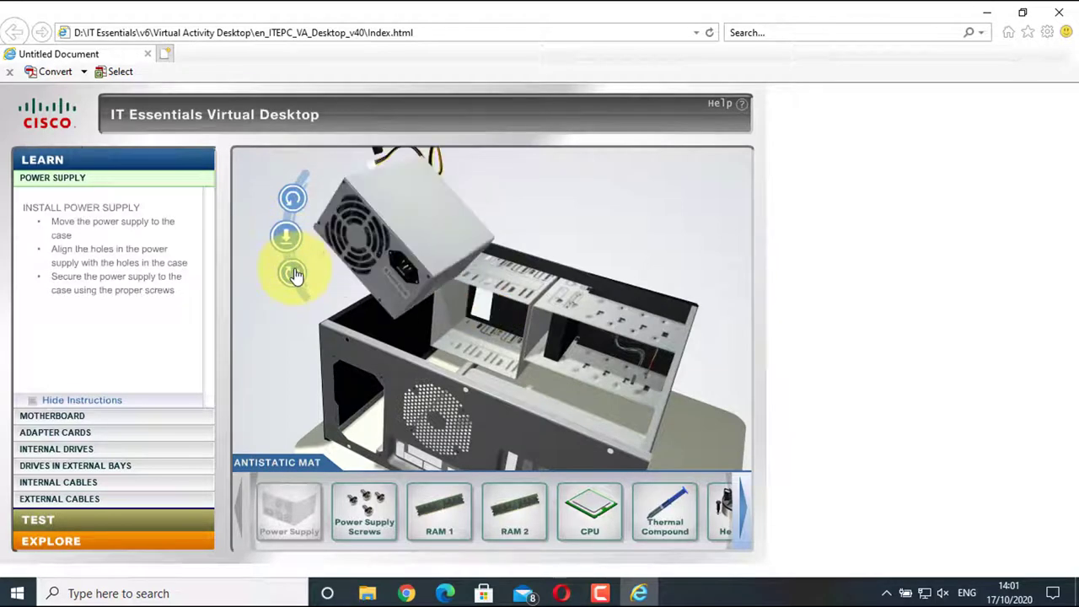
pyautogui.click(293, 199)
pyautogui.click(287, 232)
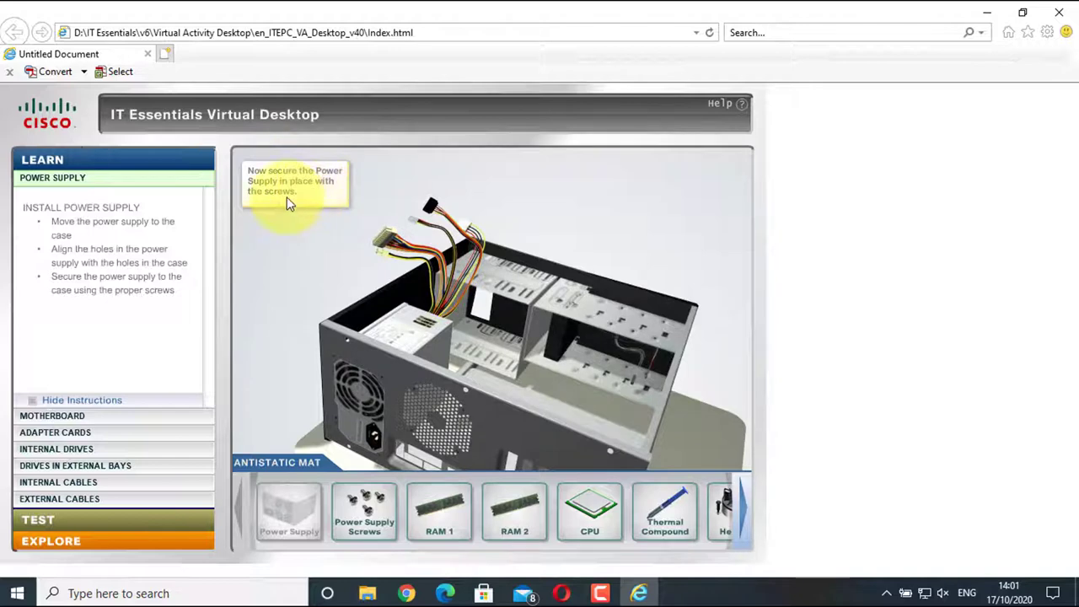
# - Fasten the power supply with its screws and acknowledge the completed Power Supply layer
pyautogui.click(364, 497)
pyautogui.moveTo(364, 491); pyautogui.dragTo(402, 400)
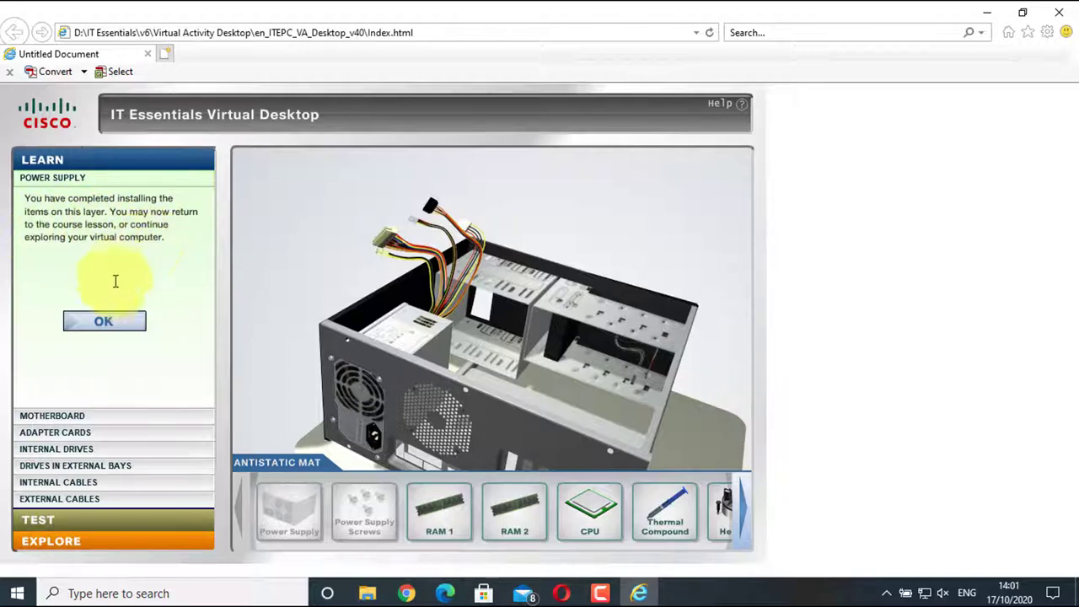
pyautogui.click(96, 325)
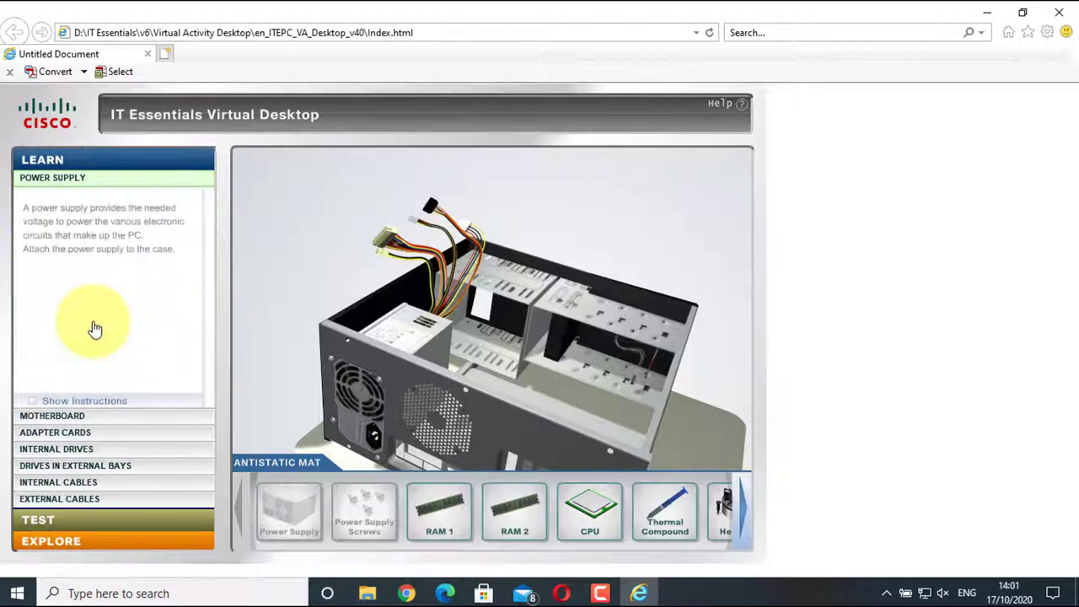
# - On the Motherboard layer with instructions shown, insert RAM 1 and close both latches
pyautogui.click(55, 415)
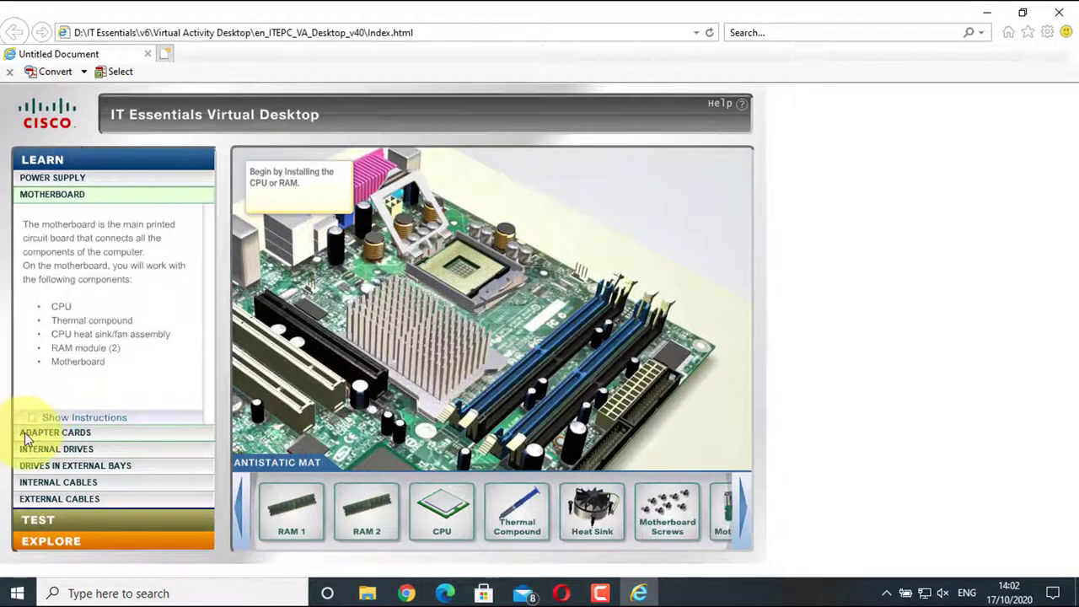
pyautogui.click(33, 419)
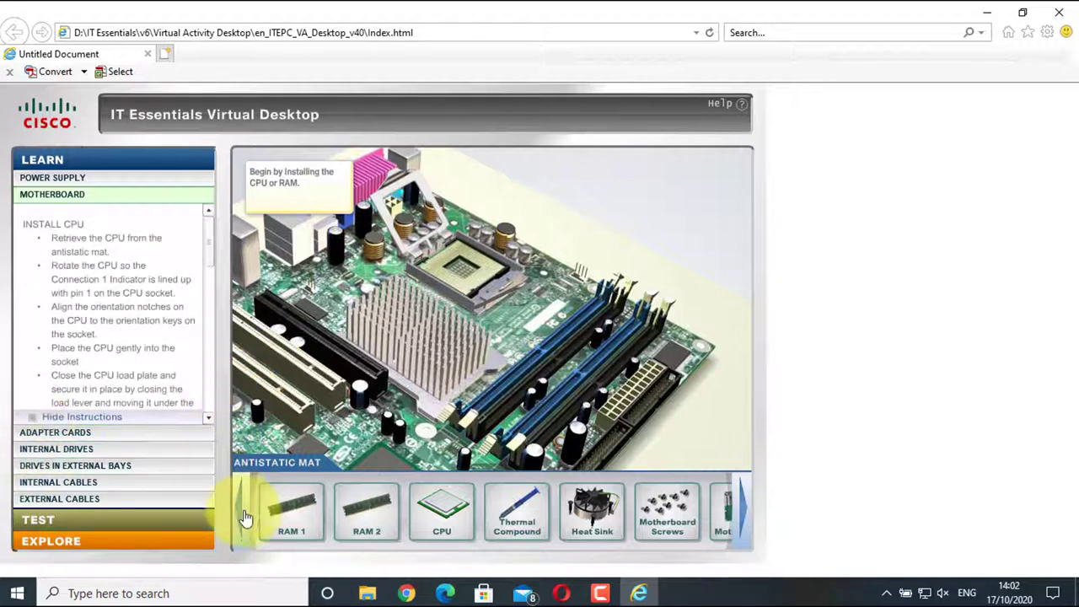
pyautogui.moveTo(274, 512)
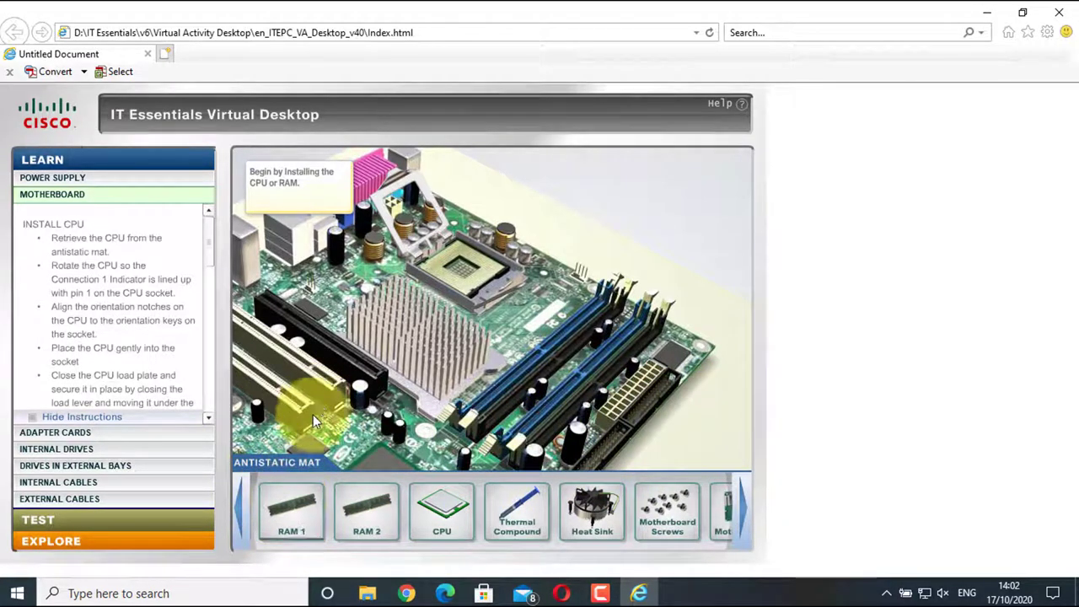
pyautogui.moveTo(291, 506); pyautogui.dragTo(520, 344)
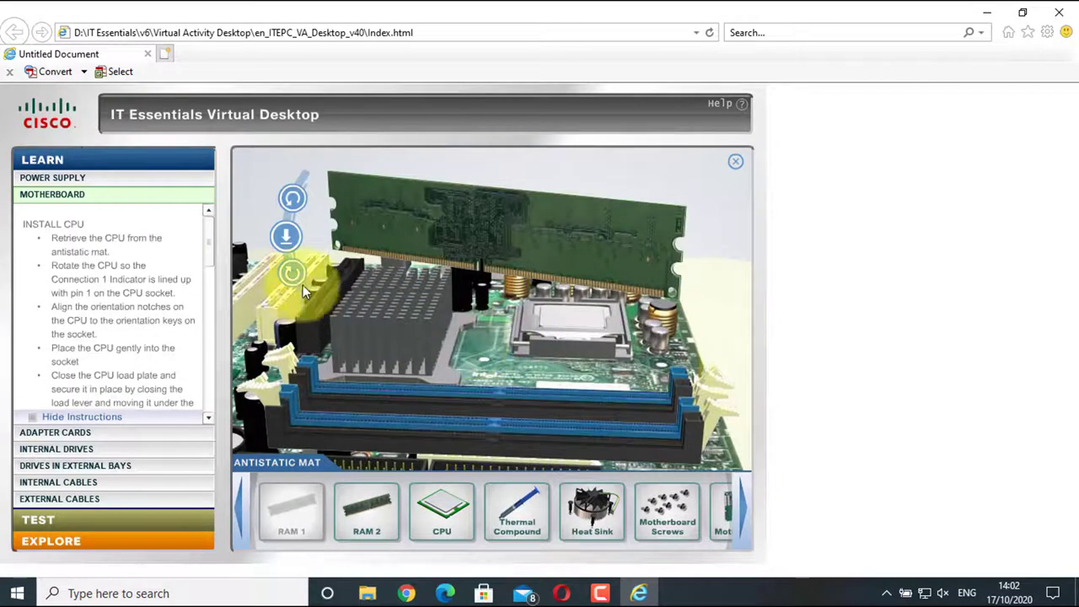
pyautogui.click(289, 272)
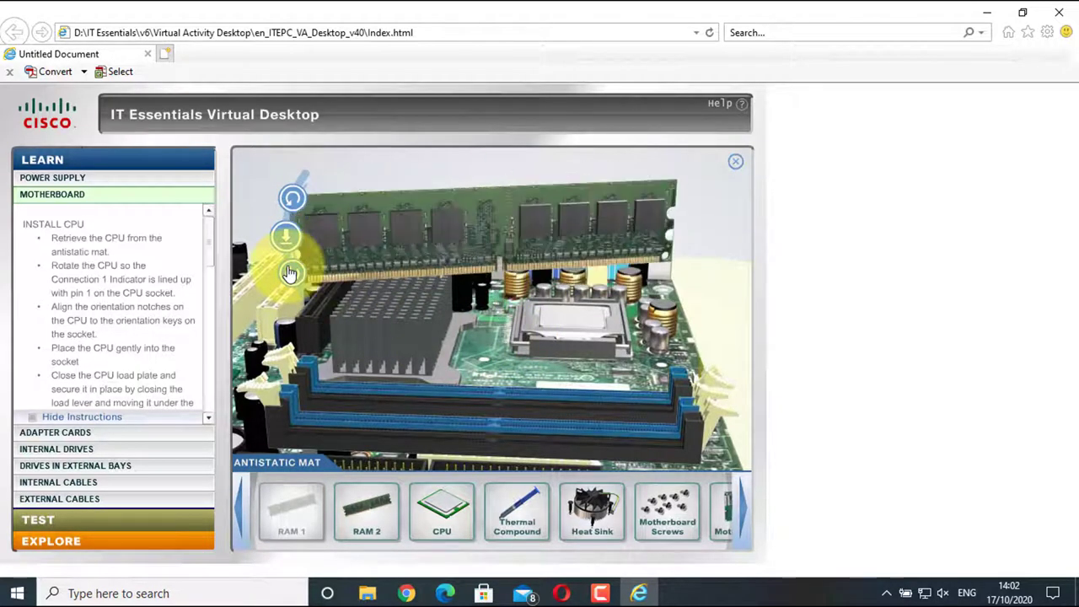
pyautogui.click(294, 202)
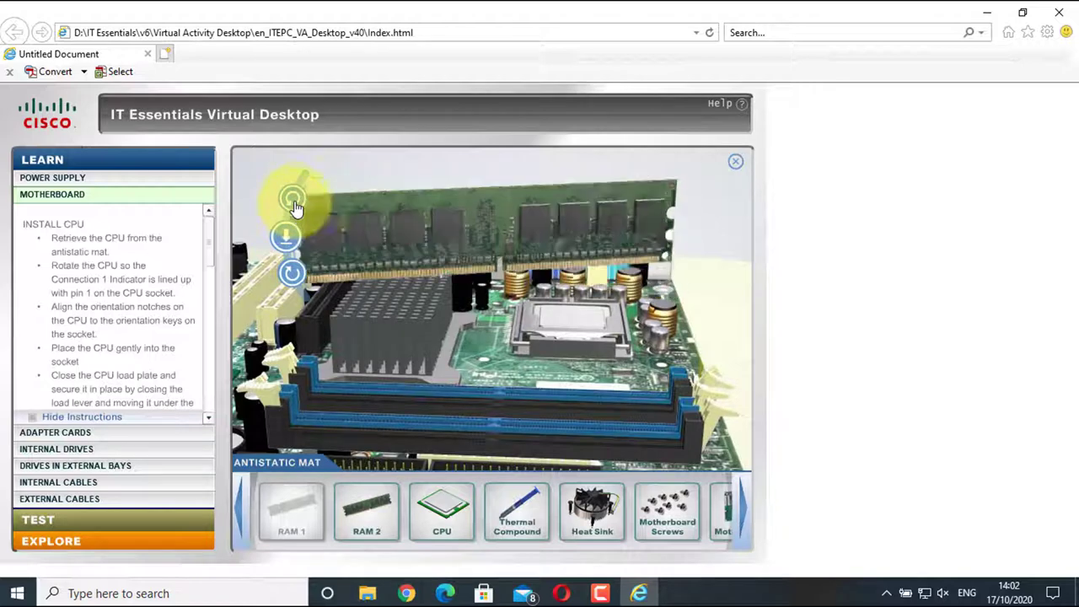
pyautogui.click(283, 237)
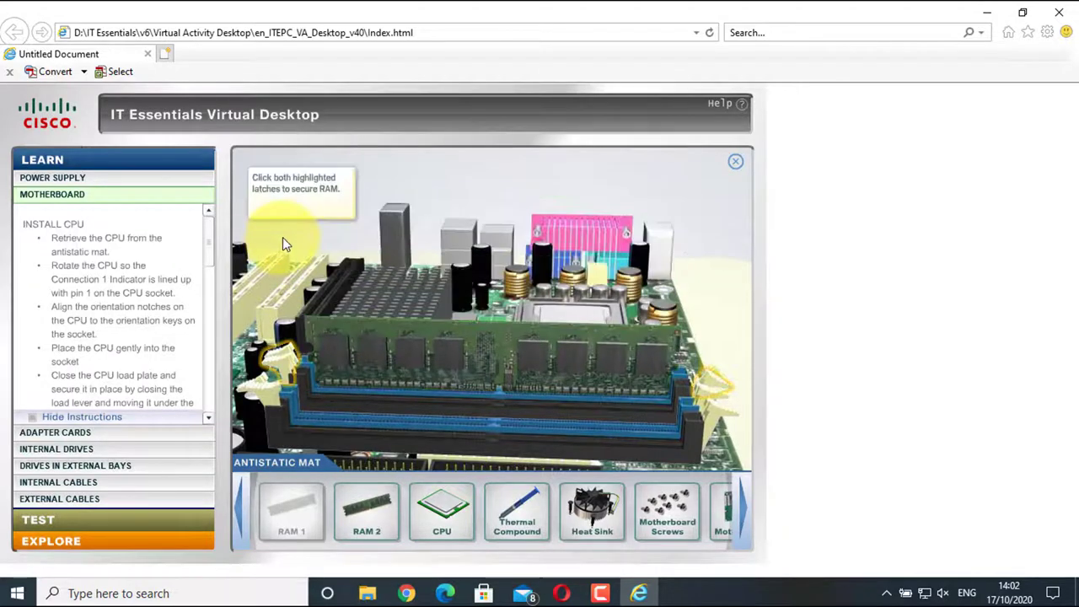
pyautogui.click(279, 357)
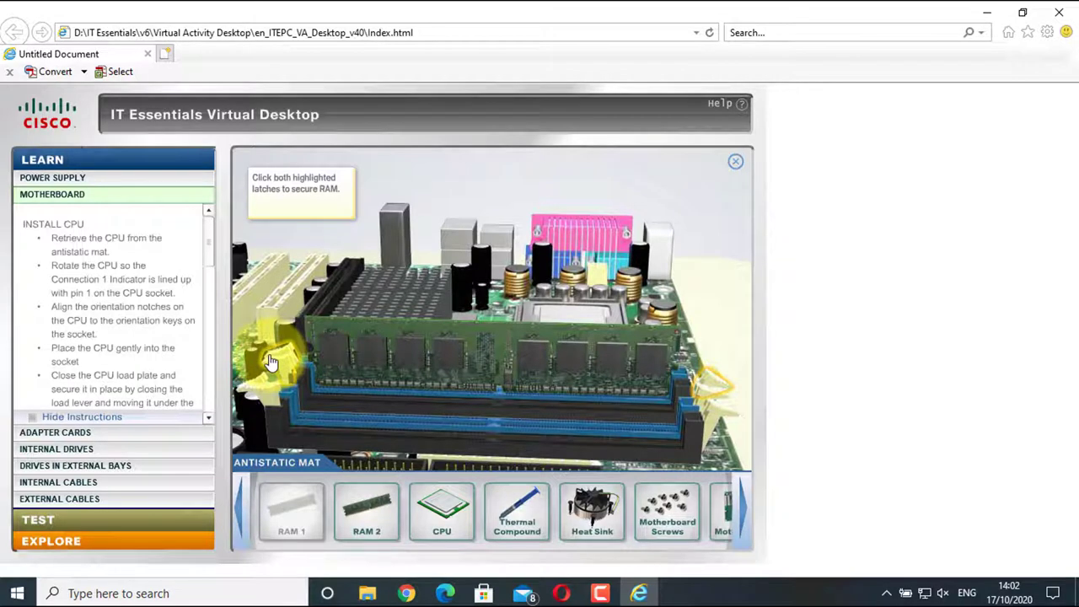
pyautogui.click(711, 386)
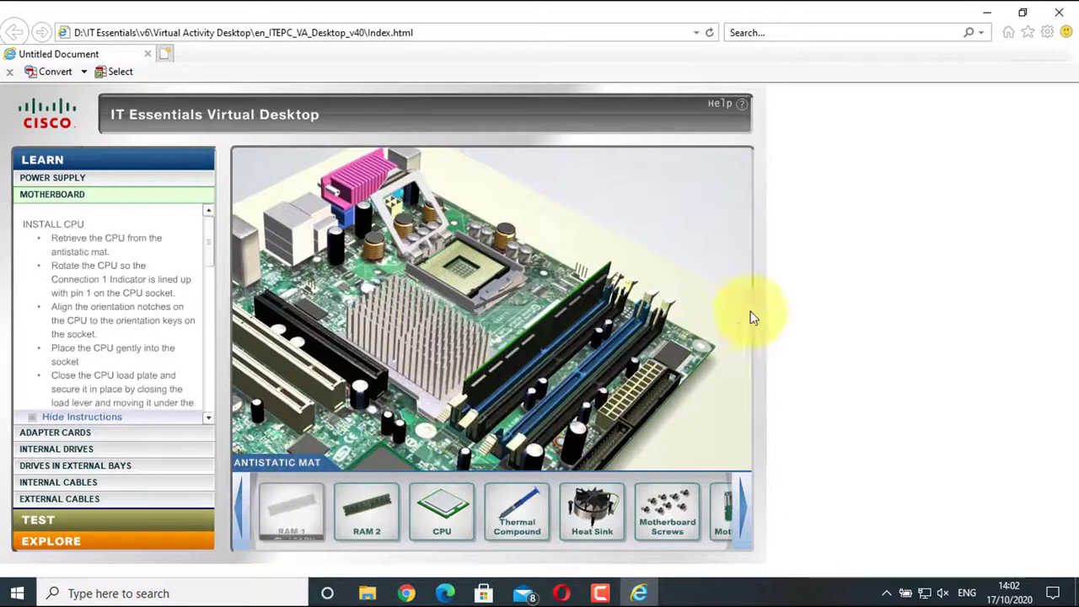
# - Insert RAM 2 into its highlighted slot and close both latches
pyautogui.click(369, 500)
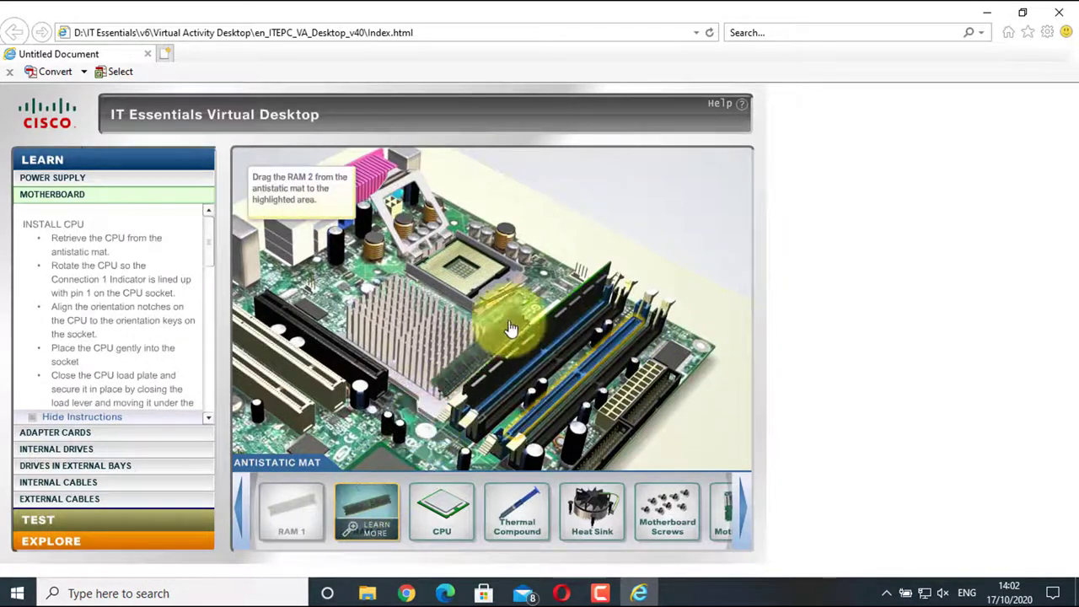
pyautogui.click(577, 364)
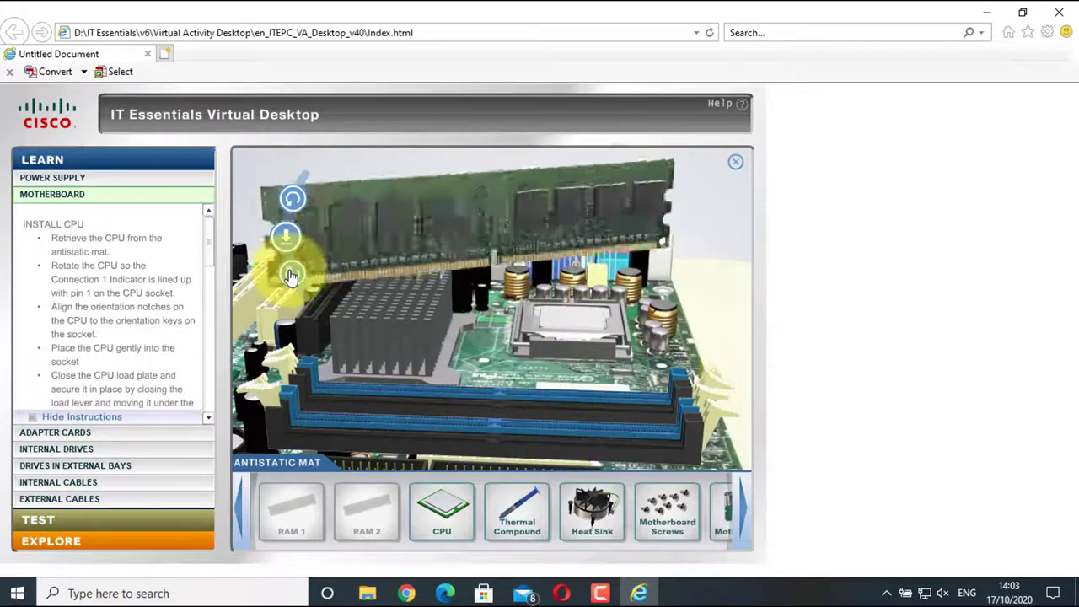
pyautogui.click(288, 242)
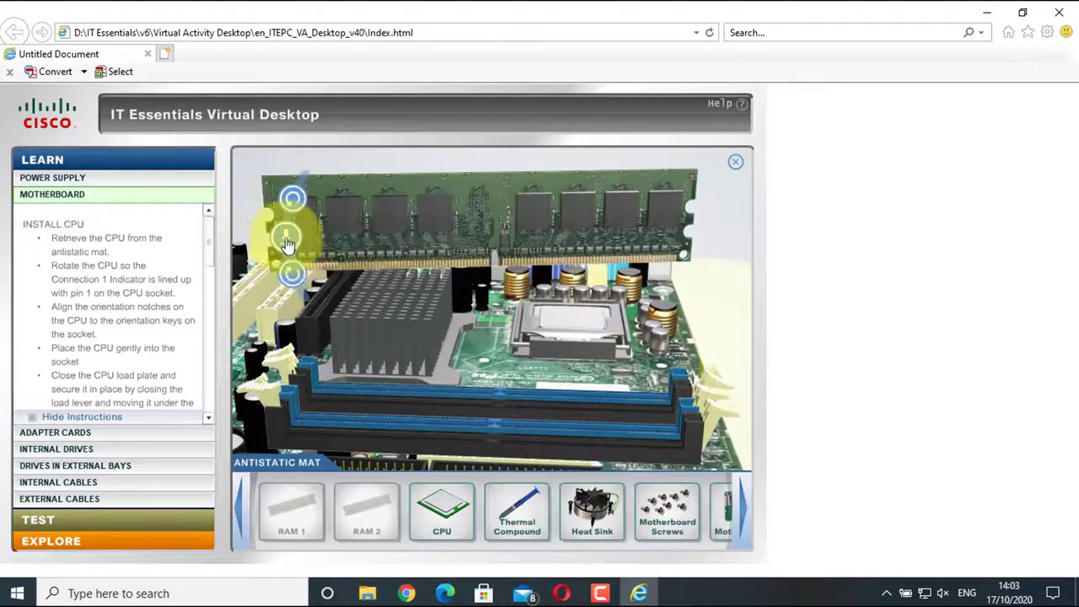
pyautogui.click(255, 383)
pyautogui.click(704, 394)
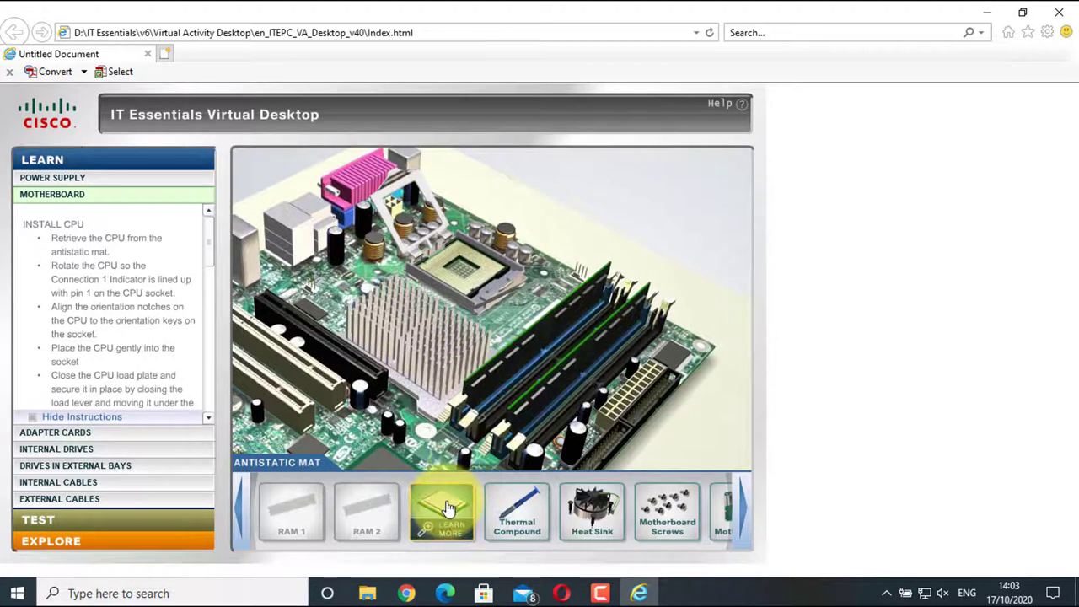
# - Rotate the CPU so its notches align, lower it into the socket, then close the load plate and lever
pyautogui.moveTo(446, 505); pyautogui.dragTo(468, 274)
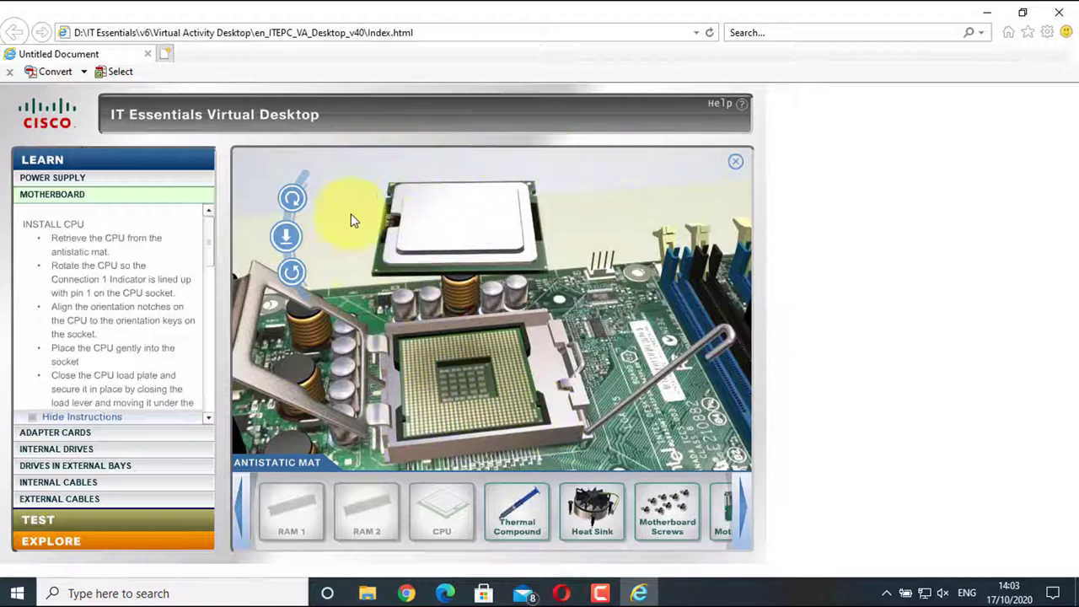
pyautogui.click(290, 274)
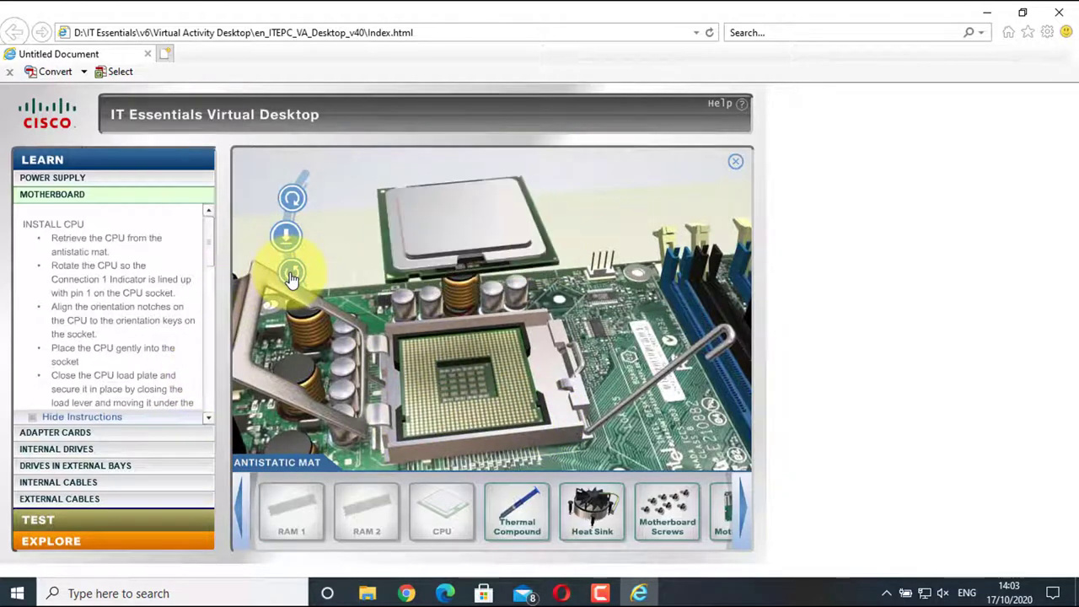
pyautogui.click(291, 274)
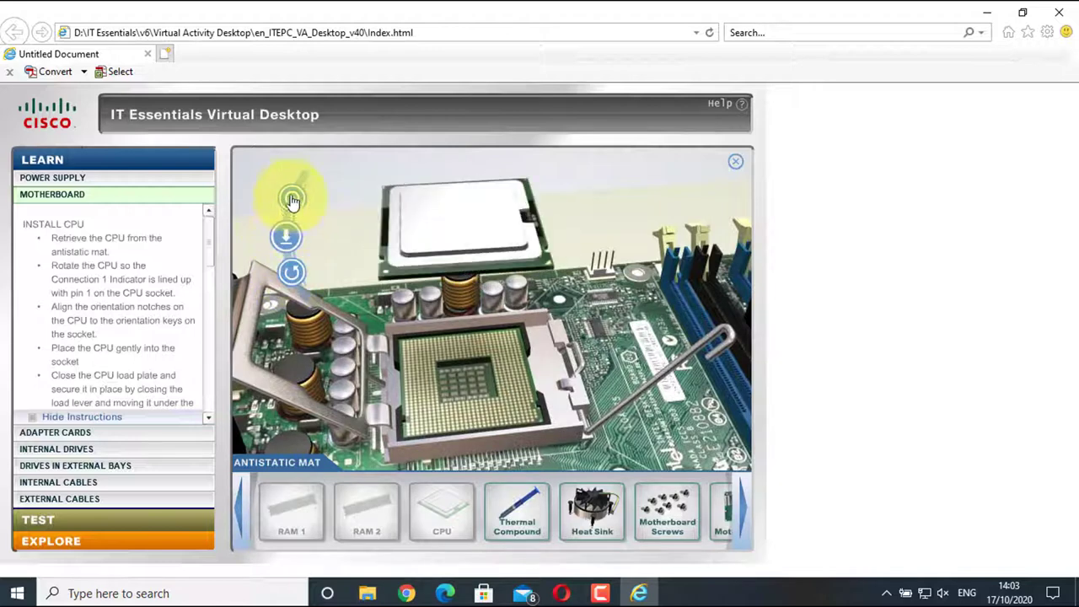
pyautogui.click(292, 199)
pyautogui.click(291, 271)
pyautogui.click(286, 237)
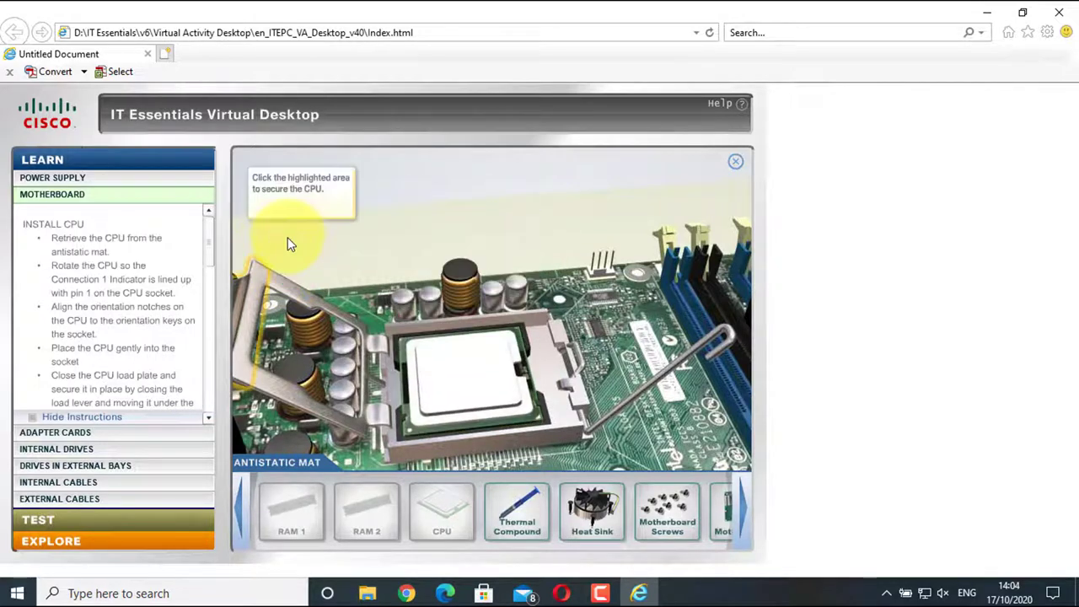
pyautogui.click(237, 338)
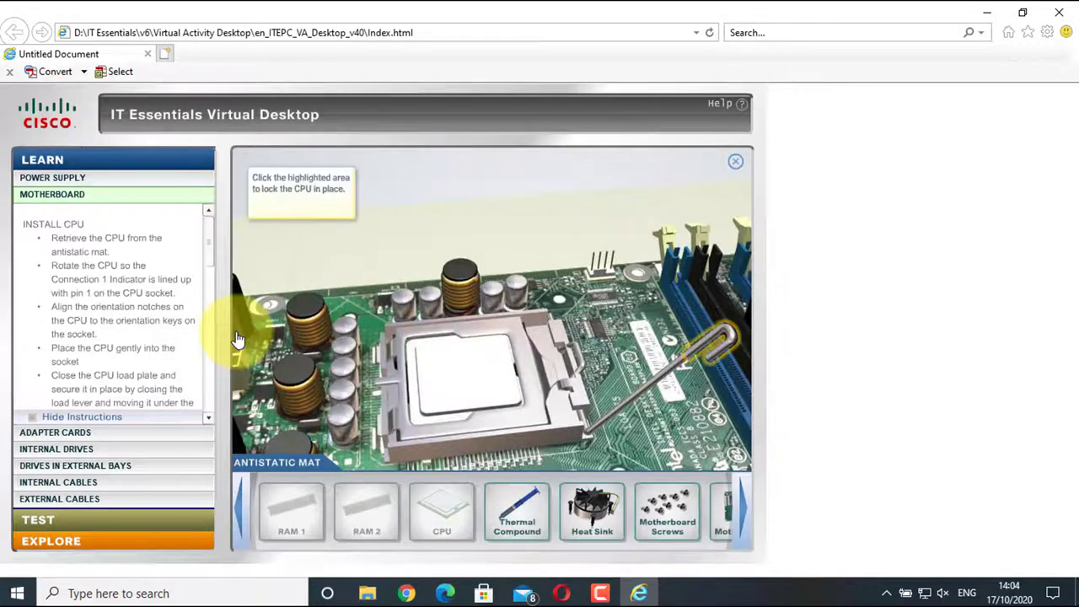
pyautogui.click(698, 347)
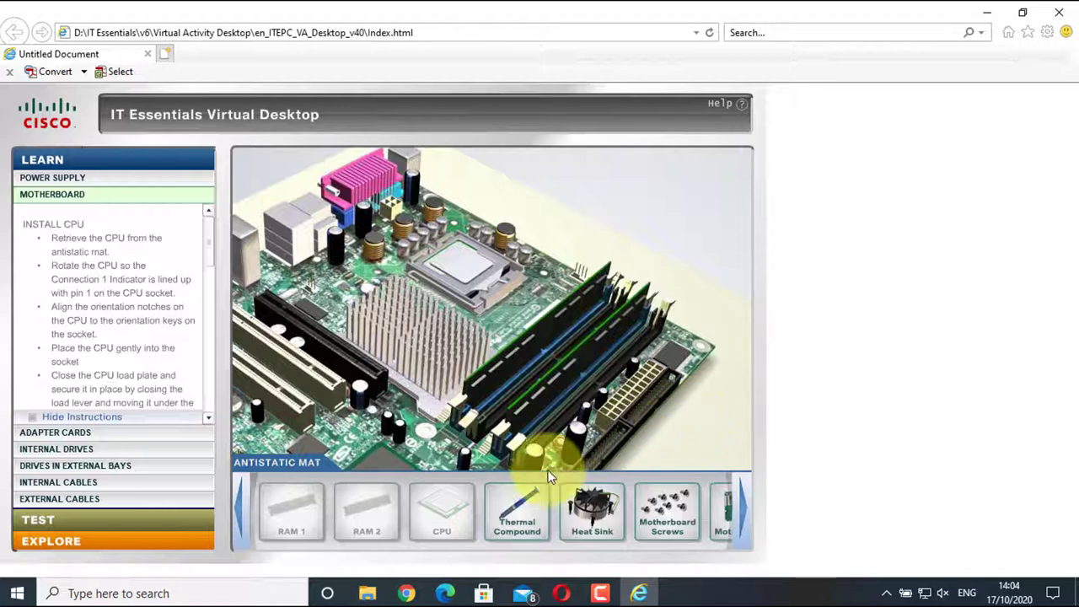
# - Apply thermal compound to the CPU and fasten the heat sink at both mounting points
pyautogui.click(515, 516)
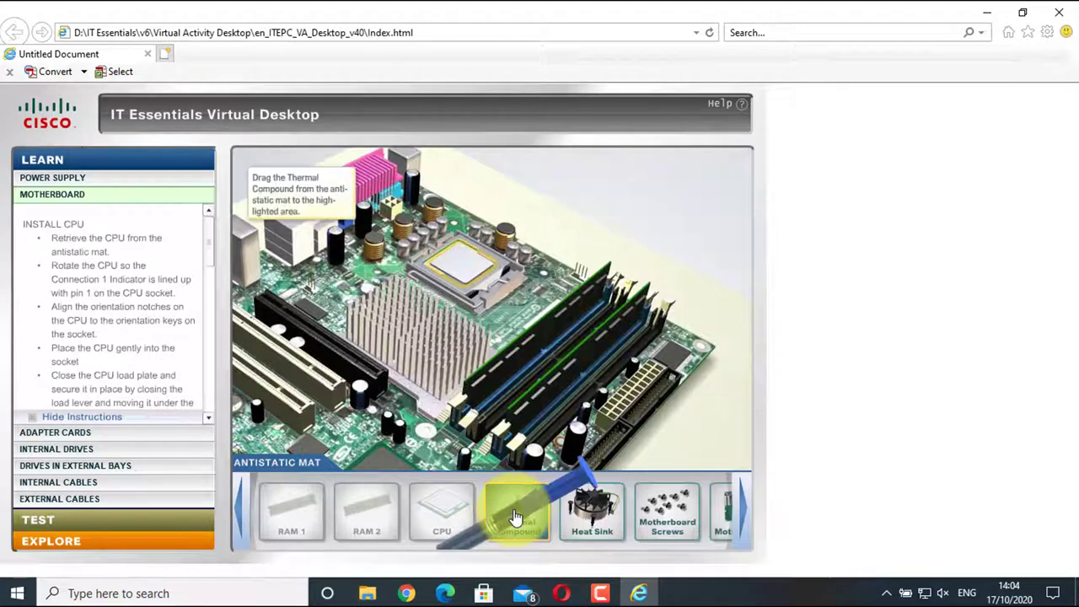
pyautogui.moveTo(516, 515); pyautogui.dragTo(544, 216)
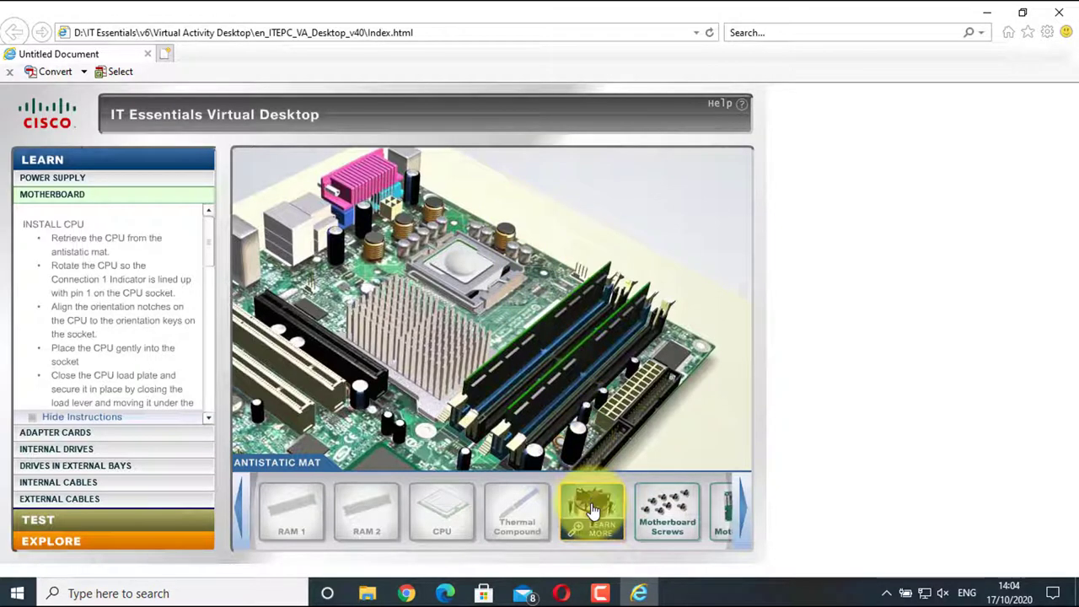
pyautogui.moveTo(593, 510); pyautogui.dragTo(491, 247)
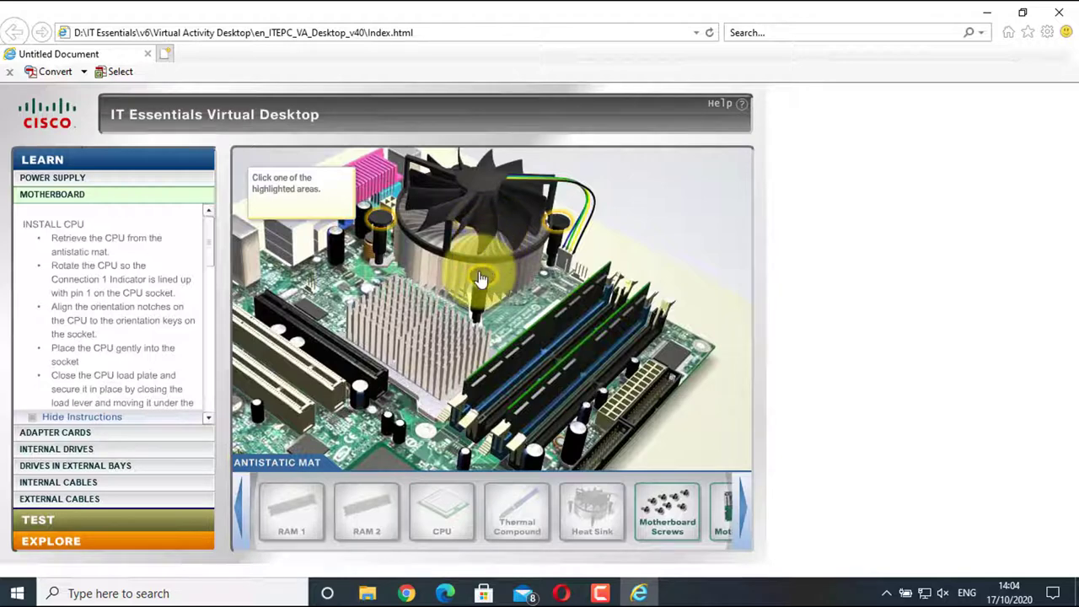
pyautogui.click(480, 279)
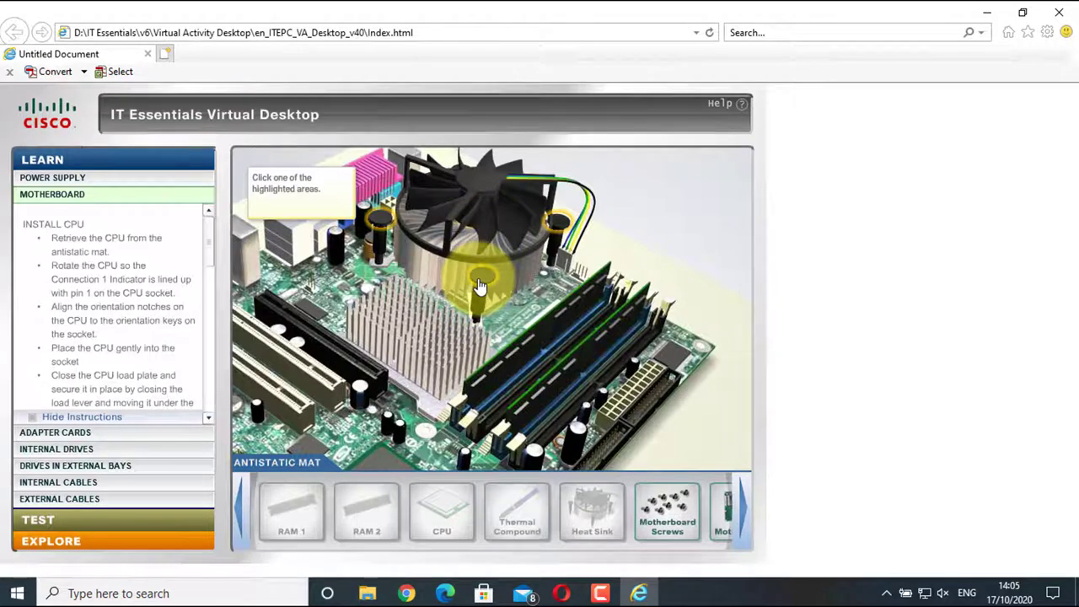
pyautogui.click(477, 287)
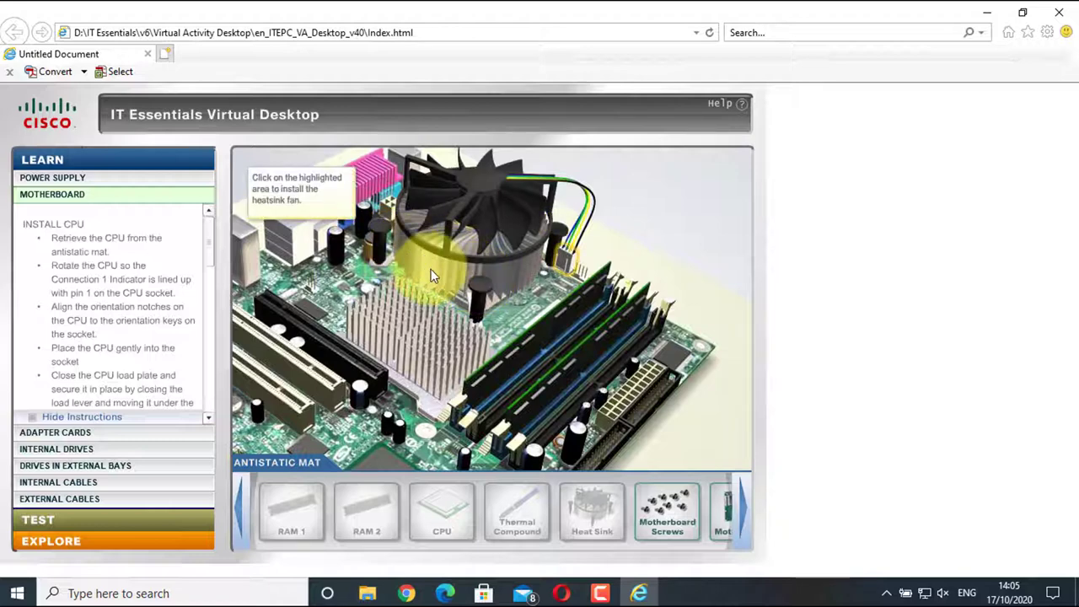
# - Align the fan cable connector and plug it into the motherboard header
pyautogui.click(564, 263)
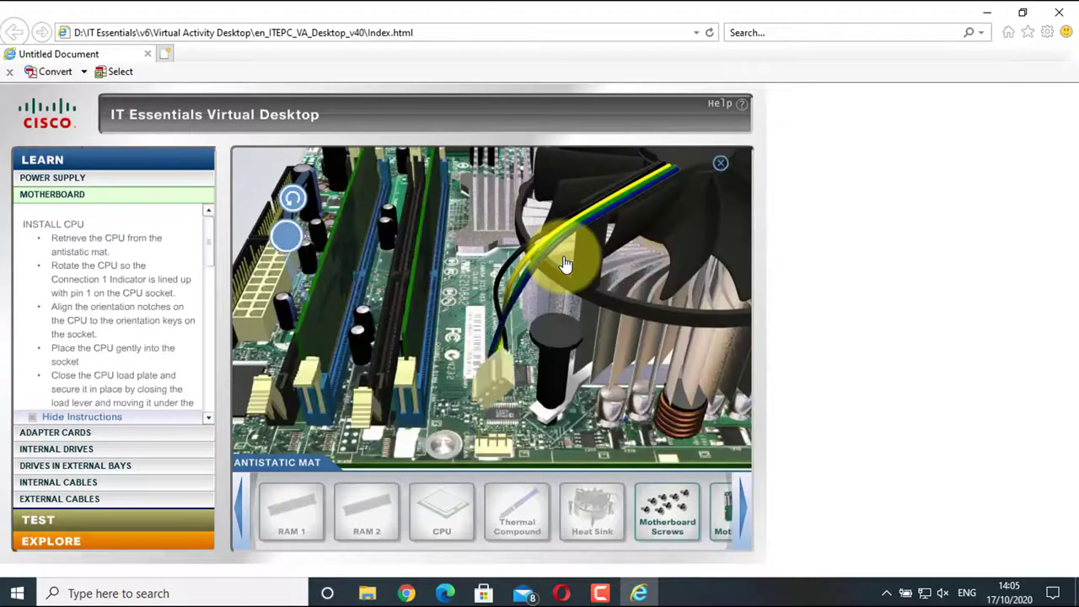
pyautogui.click(290, 273)
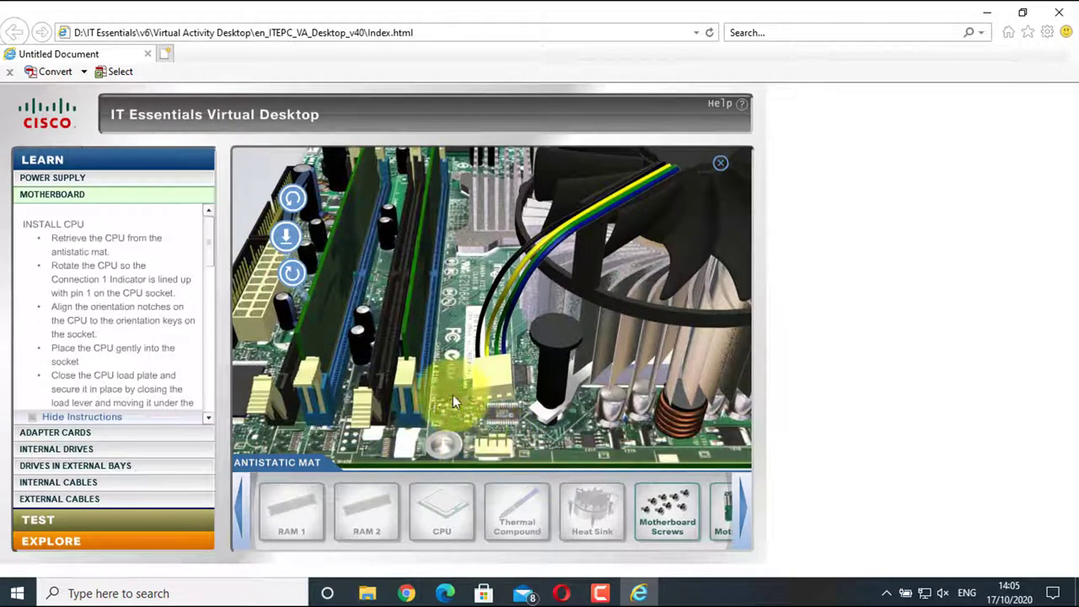
pyautogui.click(291, 229)
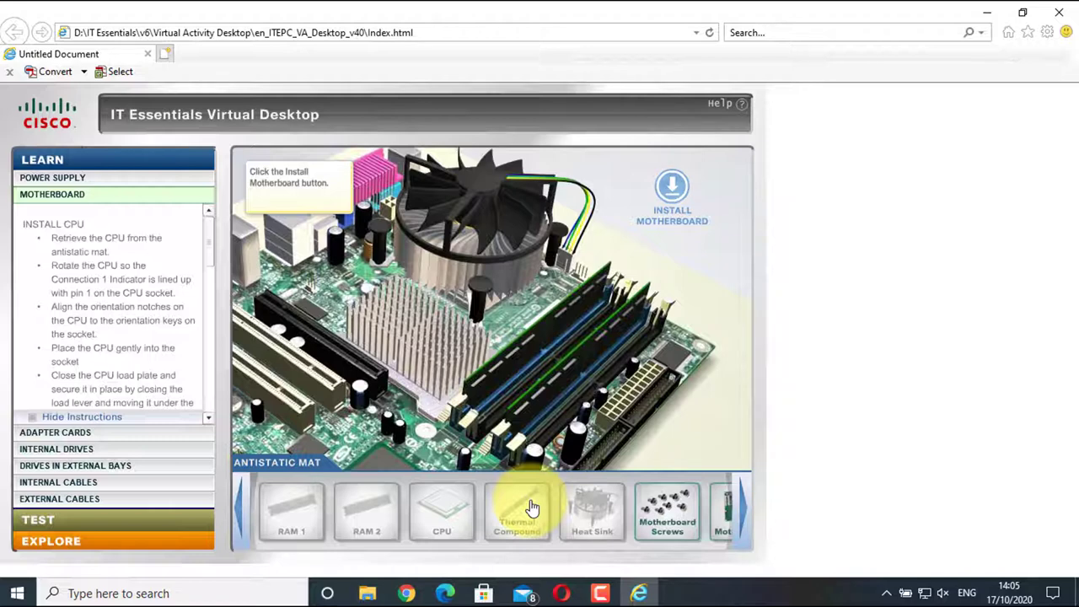
pyautogui.moveTo(598, 508)
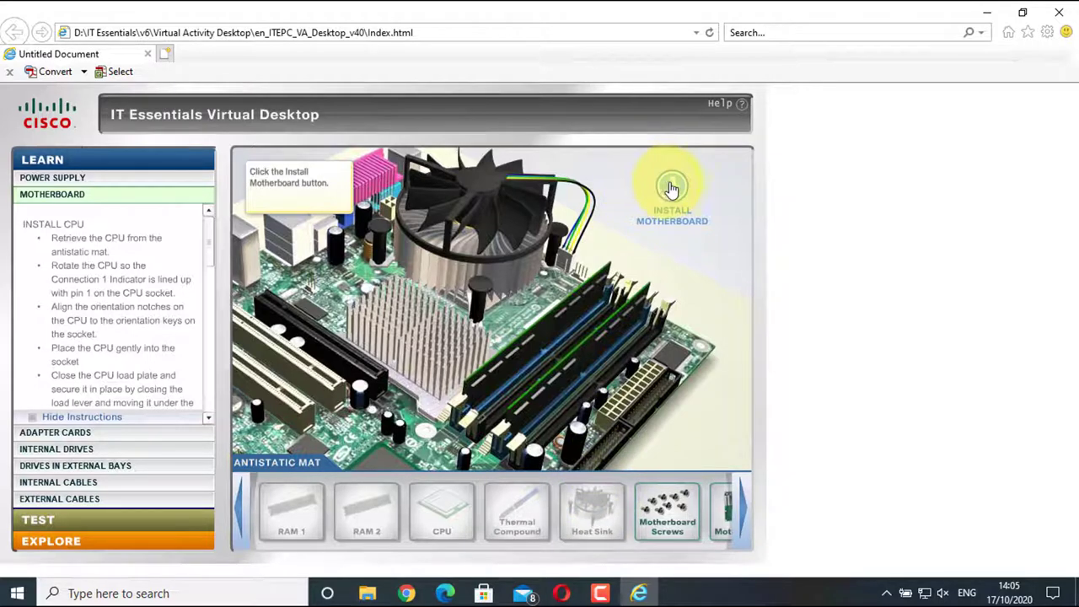
# - Rotate the motherboard upright into the case, screw it down, and dismiss the completion message
pyautogui.click(672, 188)
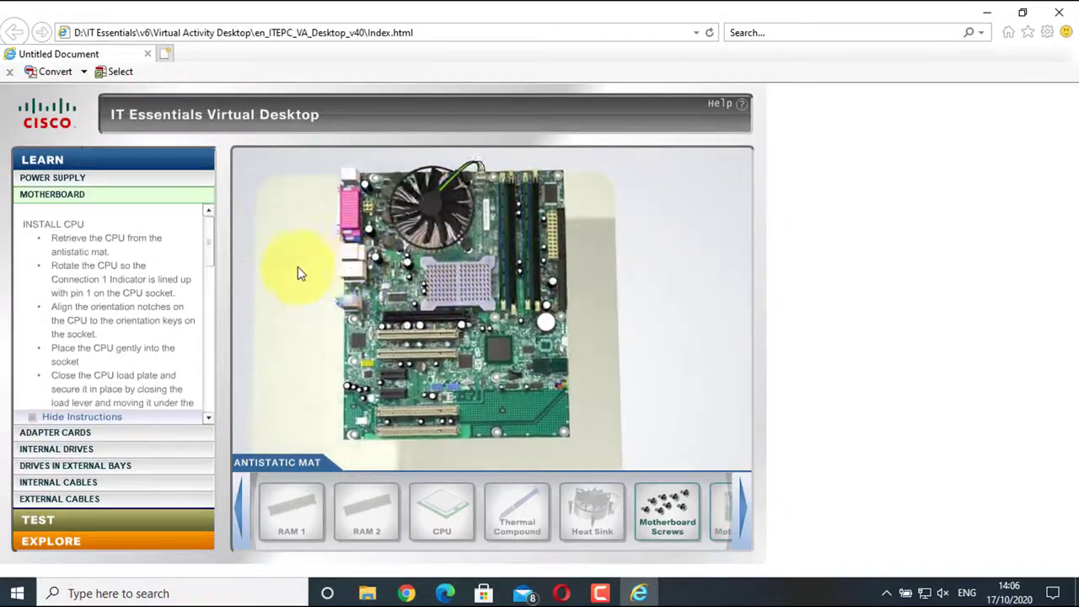
pyautogui.click(535, 255)
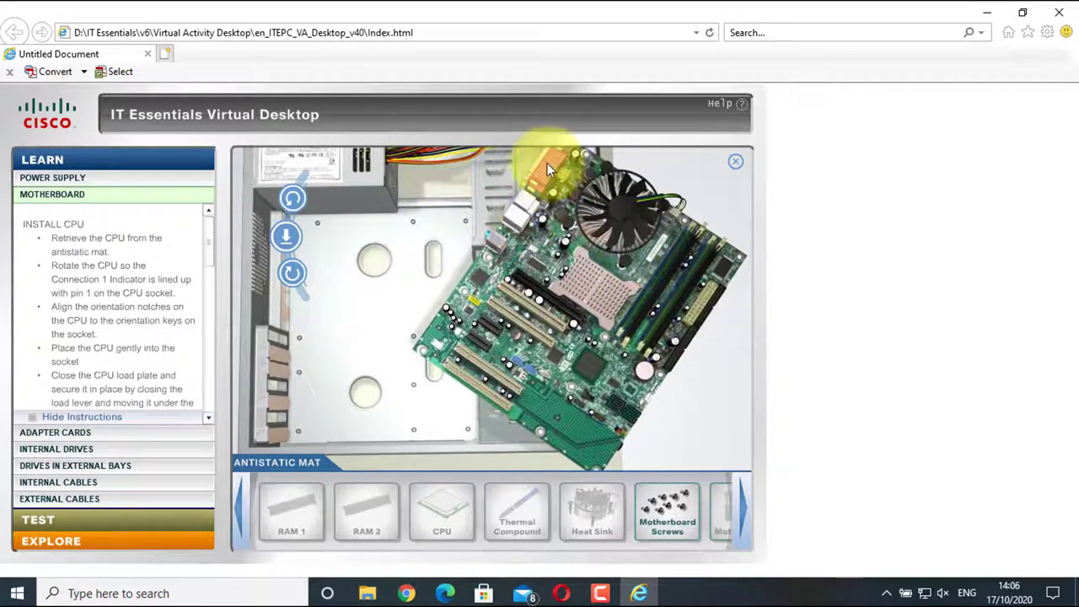
pyautogui.click(293, 276)
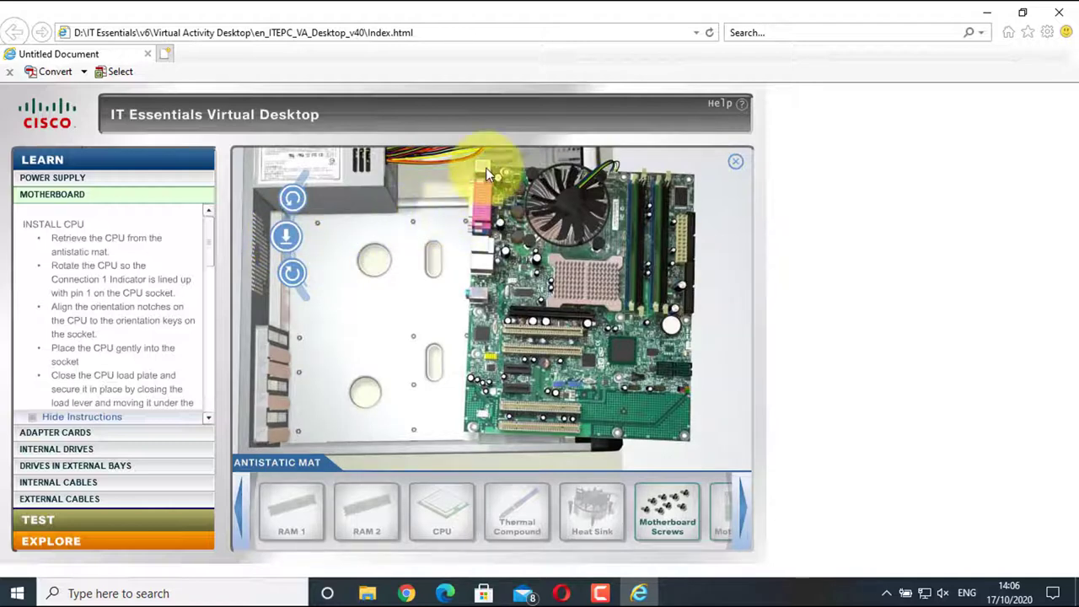
pyautogui.click(290, 236)
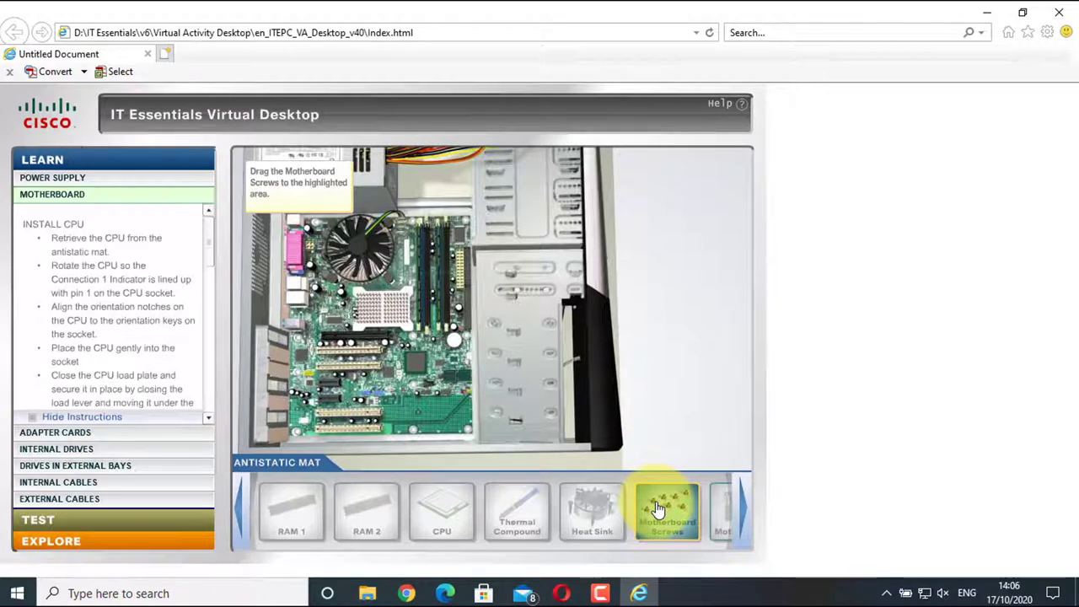
pyautogui.moveTo(658, 509); pyautogui.dragTo(428, 353)
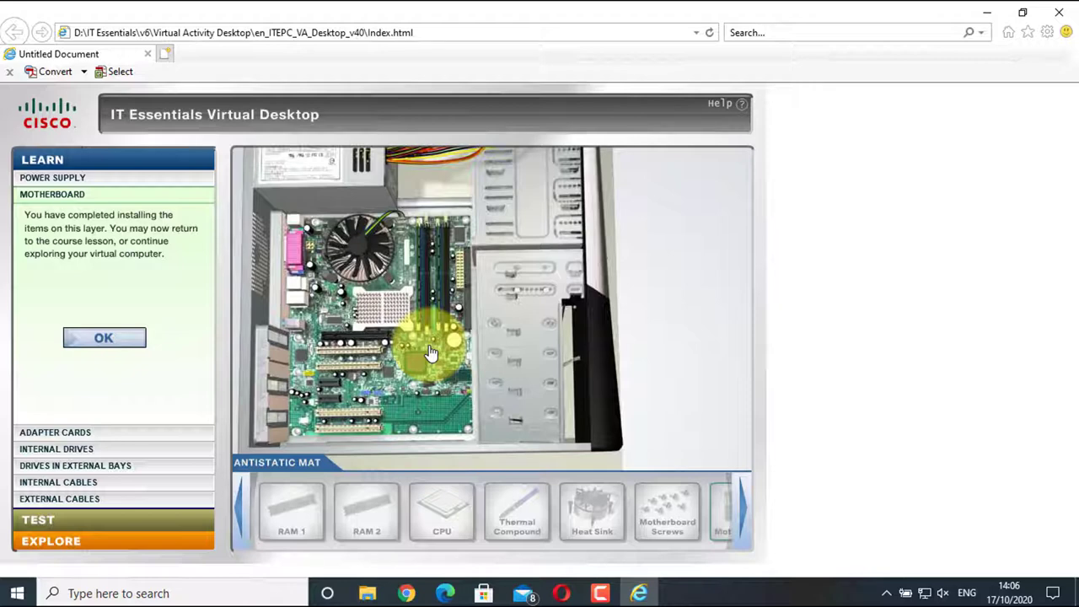
pyautogui.click(102, 338)
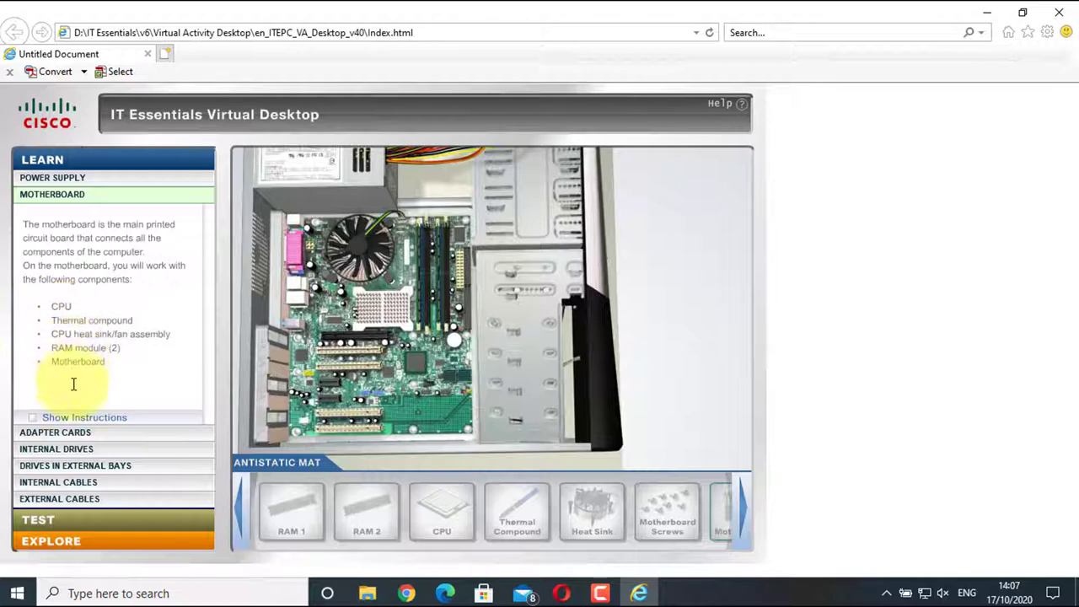
# - On the Adapter Cards layer with instructions shown, install the NIC and screw its bracket down
pyautogui.click(56, 433)
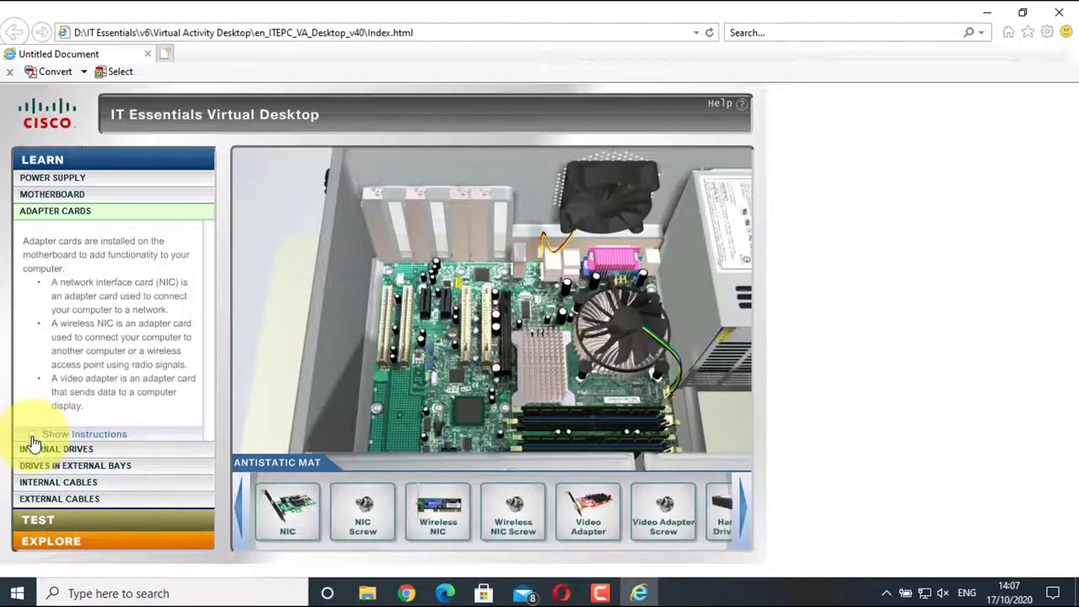
pyautogui.click(32, 436)
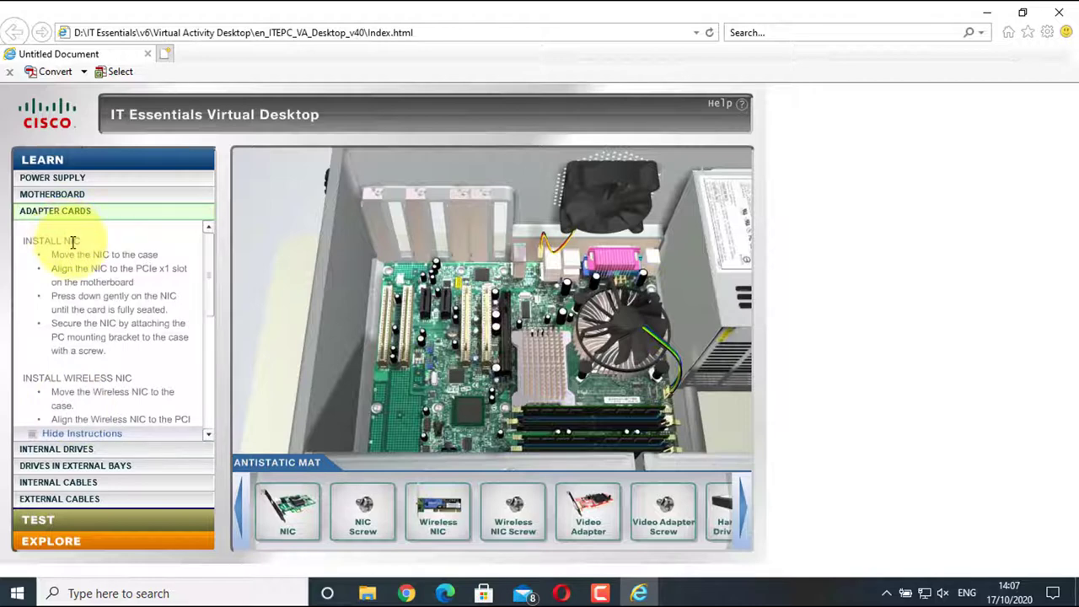
pyautogui.scroll(-3, 75, 243)
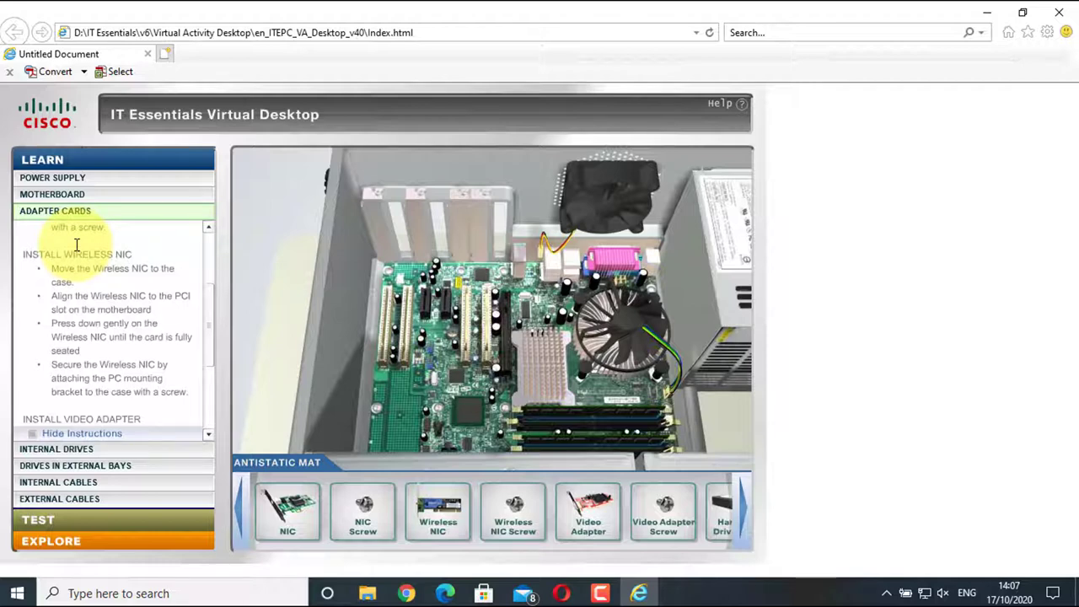
pyautogui.scroll(-4, 76, 245)
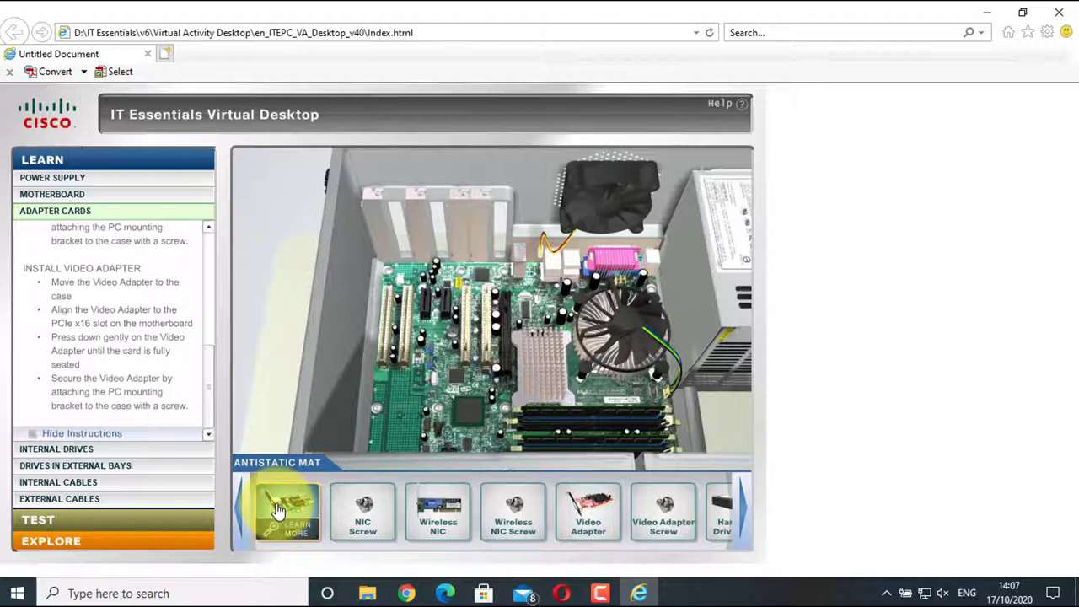
pyautogui.moveTo(278, 510); pyautogui.dragTo(422, 287)
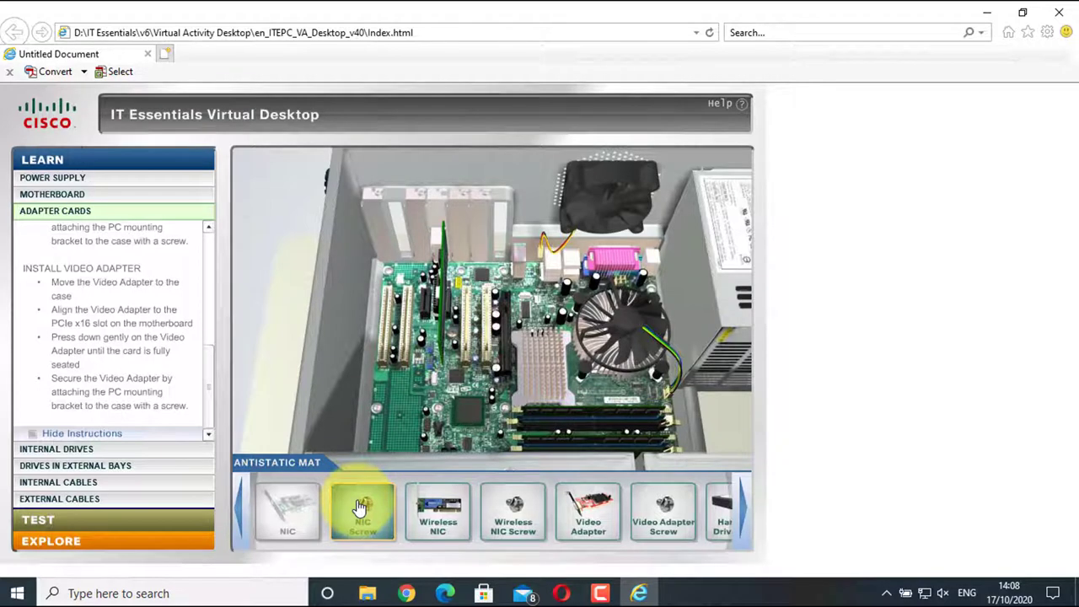
pyautogui.moveTo(360, 507); pyautogui.dragTo(454, 209)
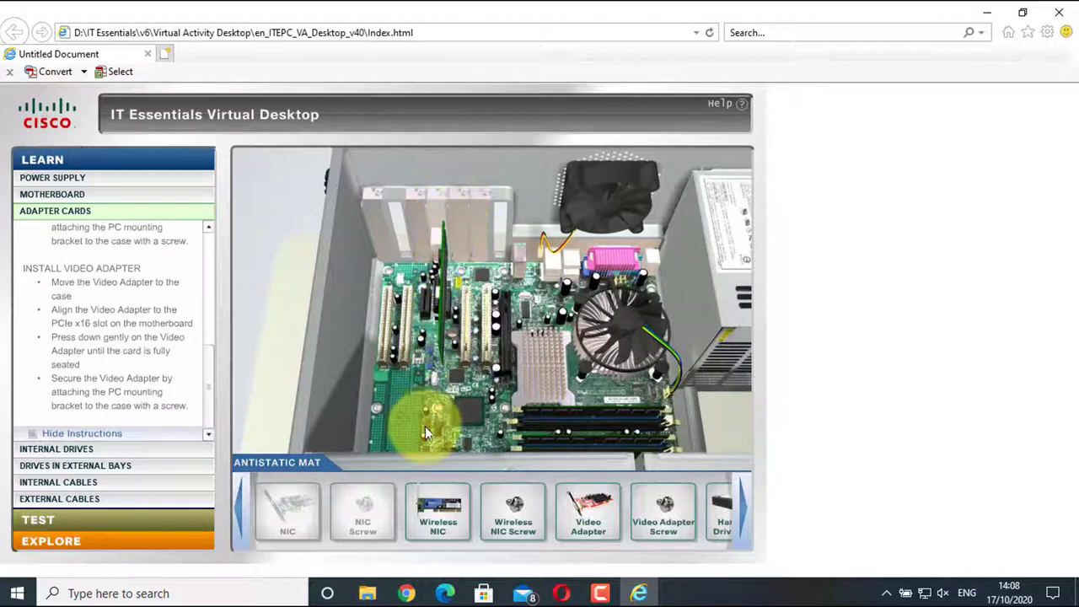
# - Install the Wireless NIC in the PCI slot and the Video Adapter in PCIe x16, screwing both down
pyautogui.click(445, 506)
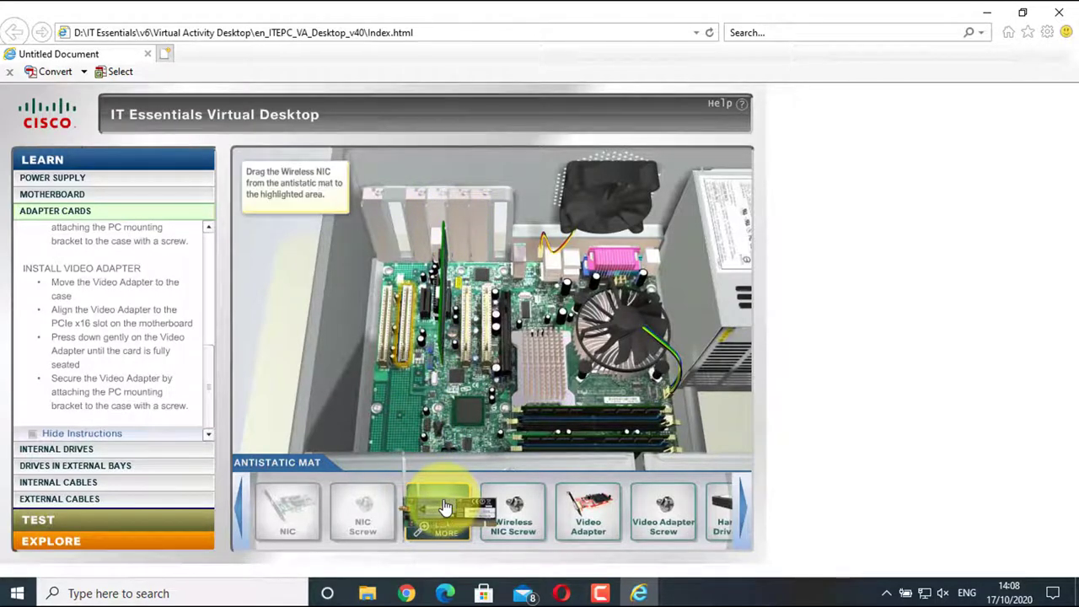
pyautogui.moveTo(445, 506); pyautogui.dragTo(379, 287)
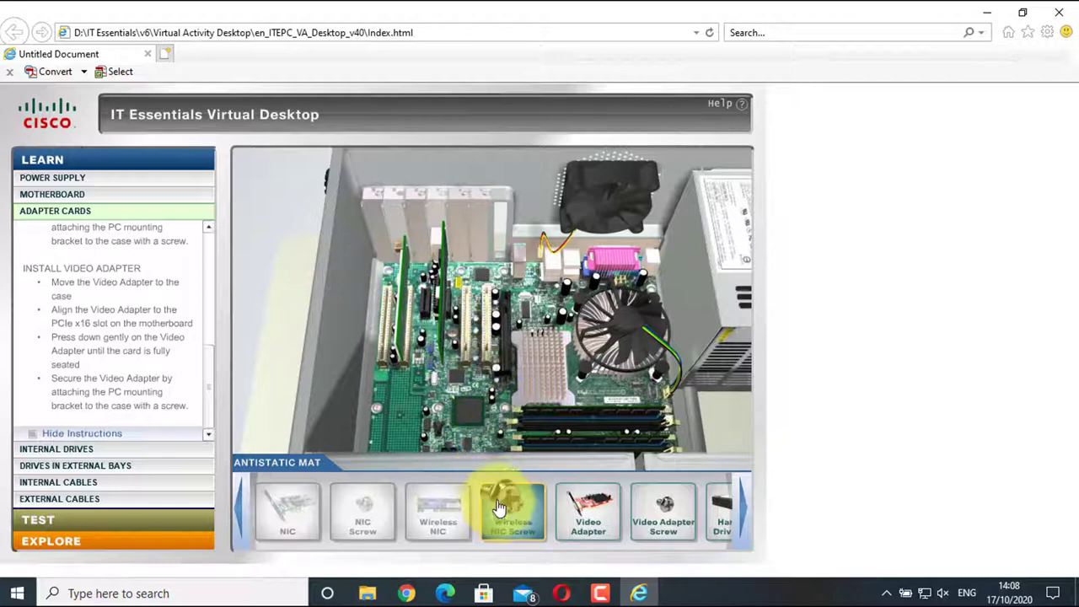
pyautogui.moveTo(500, 507); pyautogui.dragTo(413, 211)
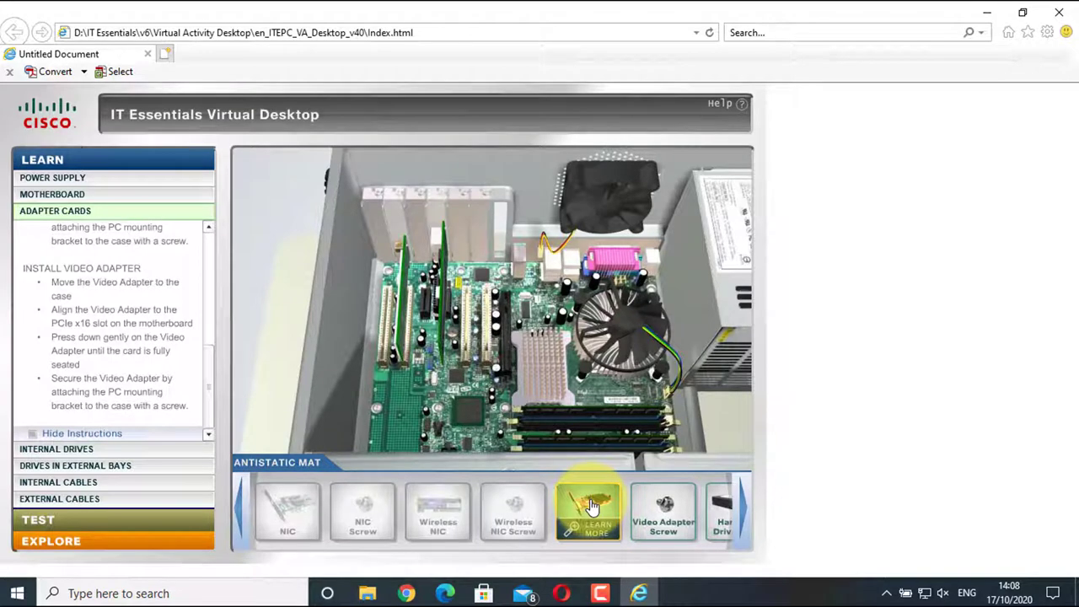
pyautogui.moveTo(593, 506); pyautogui.dragTo(492, 304)
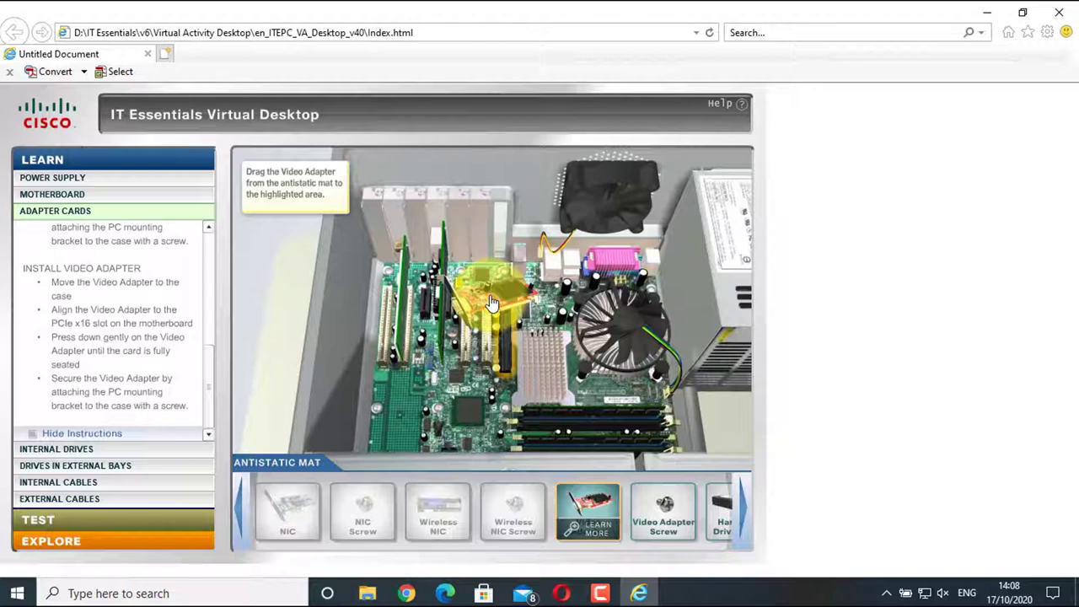
pyautogui.moveTo(493, 304); pyautogui.dragTo(488, 302)
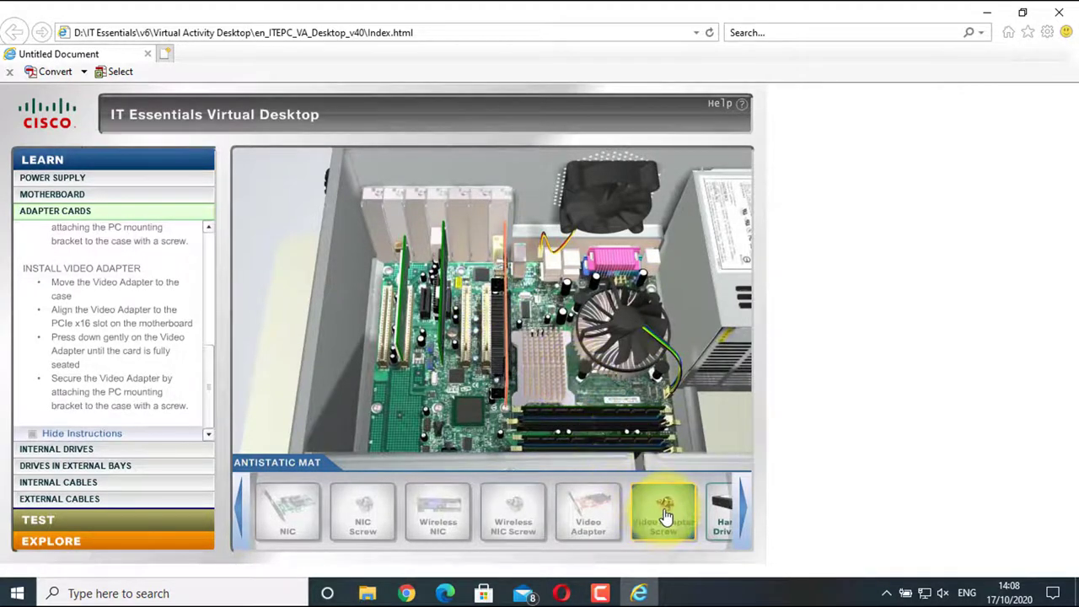
pyautogui.moveTo(659, 520); pyautogui.dragTo(524, 209)
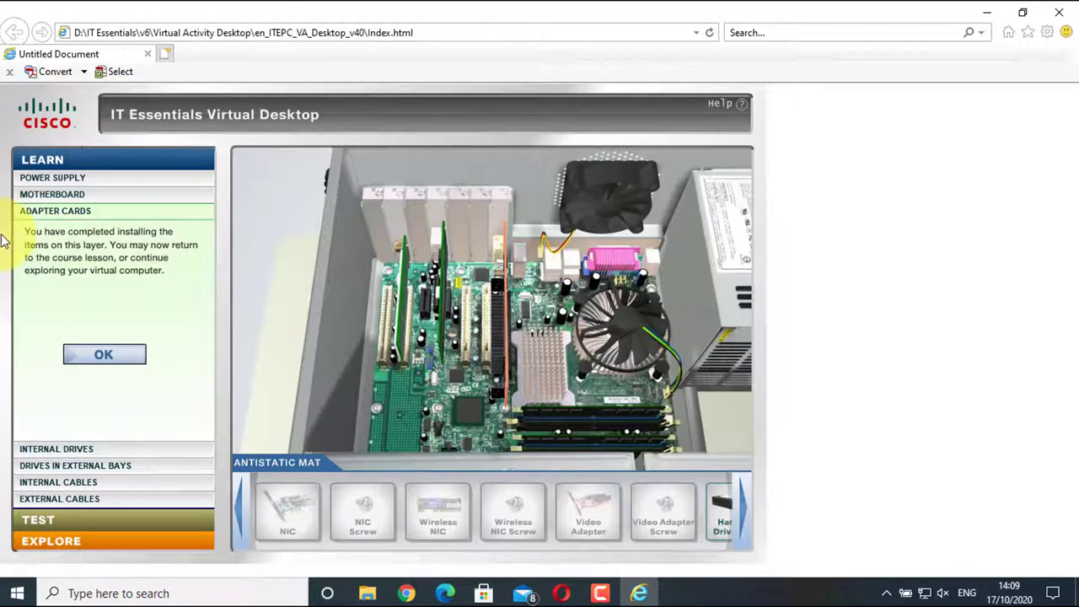
# - Dismiss the Adapter Cards completion message and switch to the Internal Drives layer
pyautogui.click(101, 357)
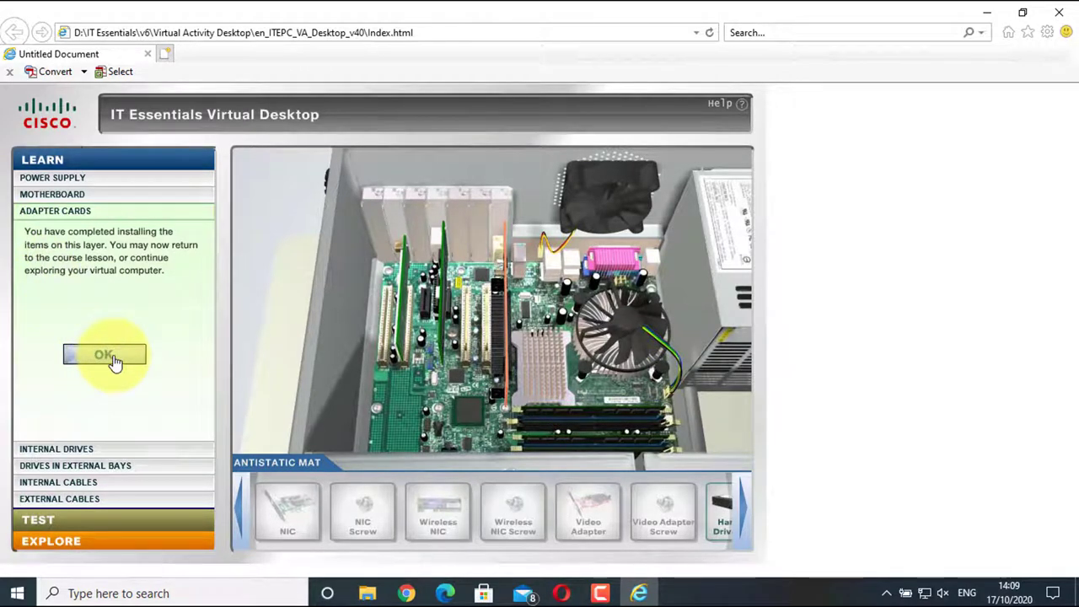
pyautogui.click(37, 451)
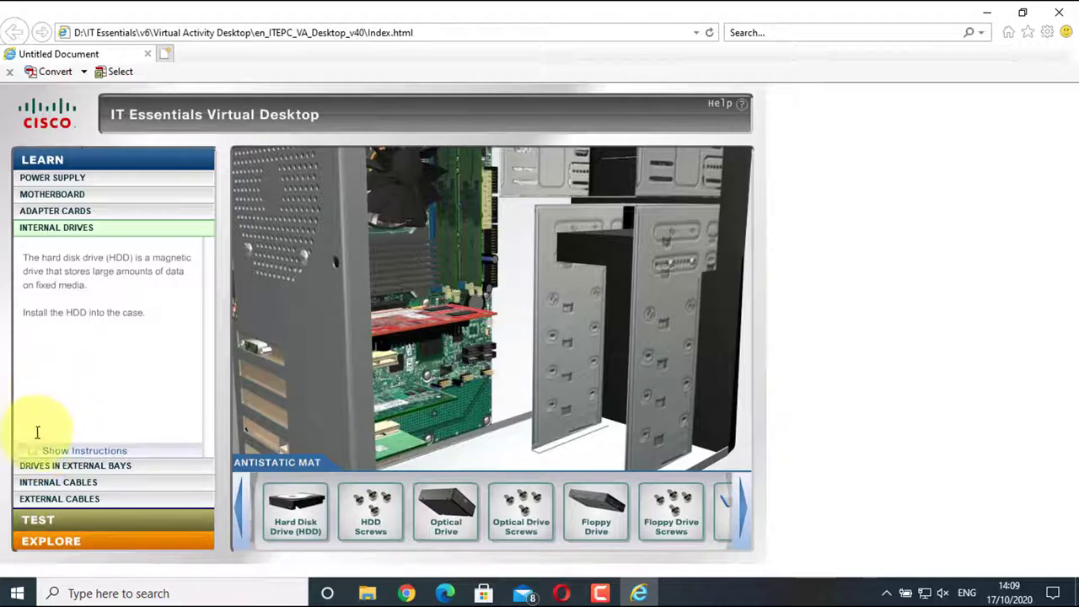
# - Rotate the hard drive flat, slide it into the 3.5 bay, screw it in, and dismiss the completion message
pyautogui.click(34, 459)
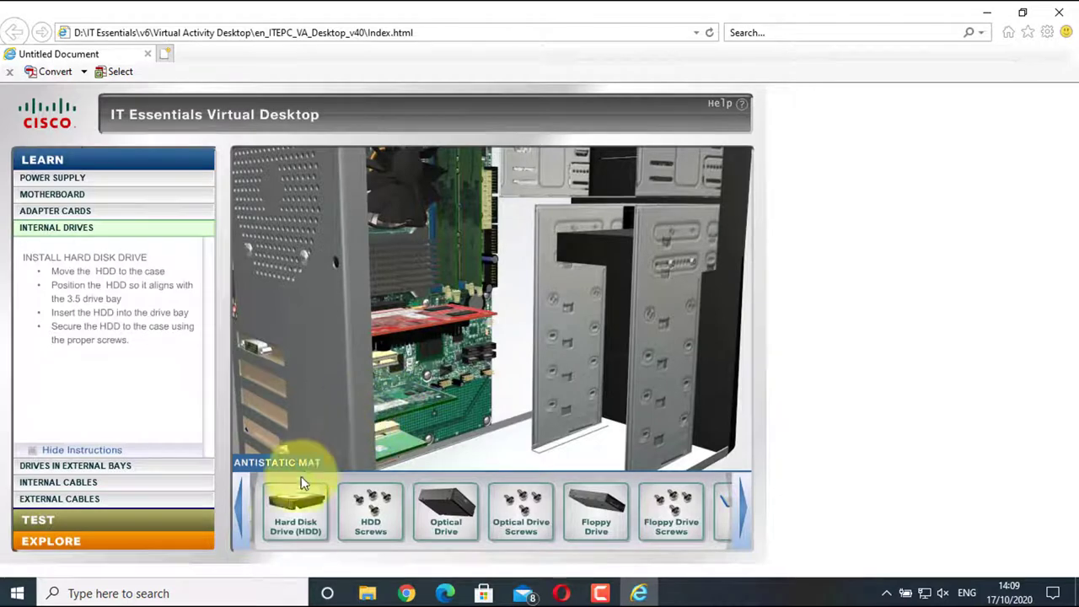
pyautogui.moveTo(287, 518); pyautogui.dragTo(510, 312)
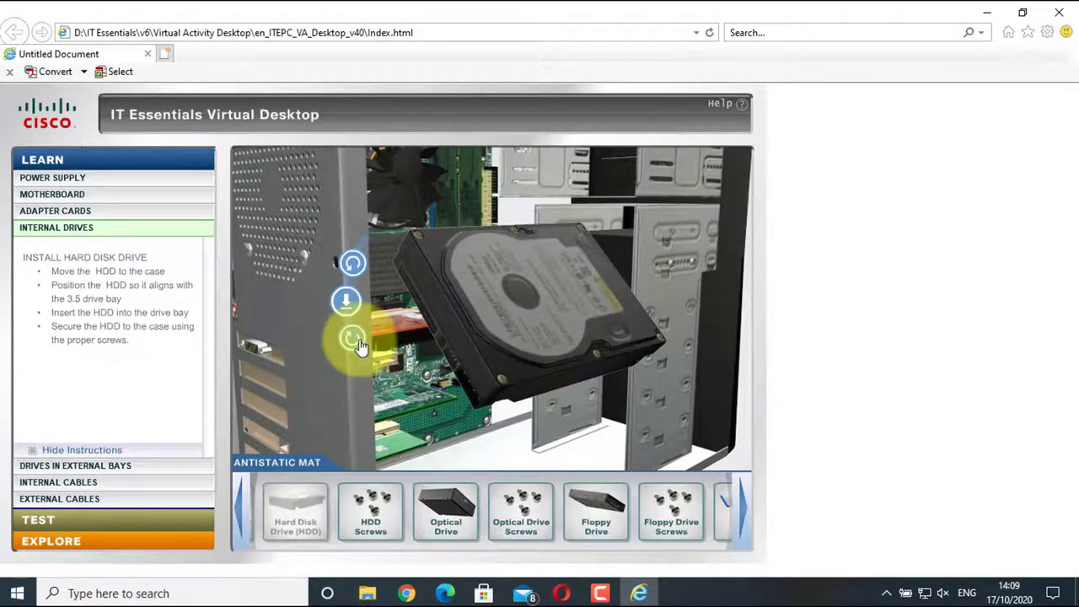
pyautogui.click(353, 340)
pyautogui.click(352, 266)
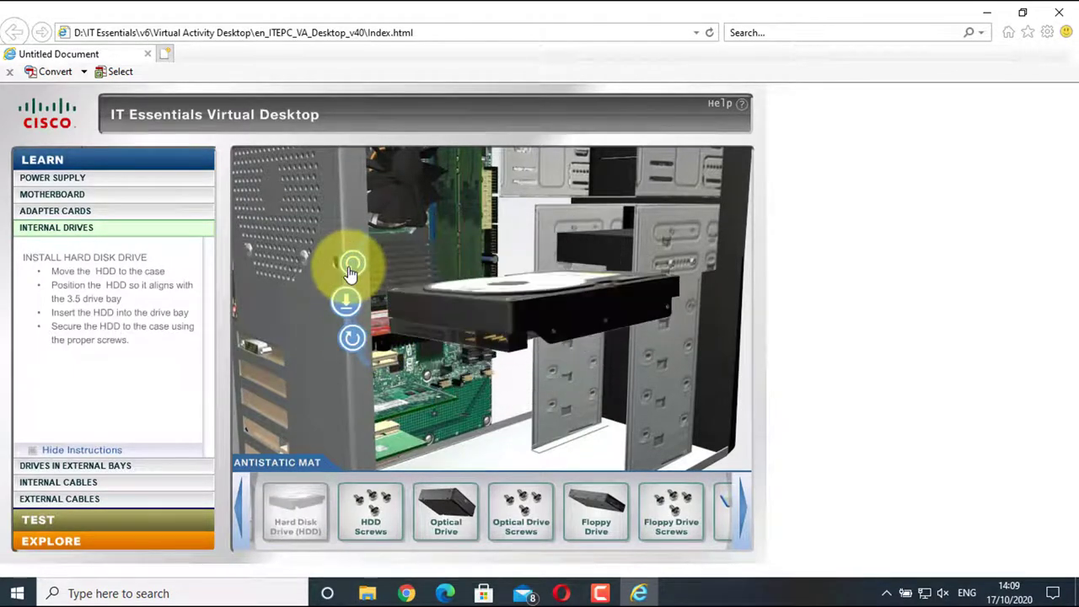
pyautogui.click(345, 304)
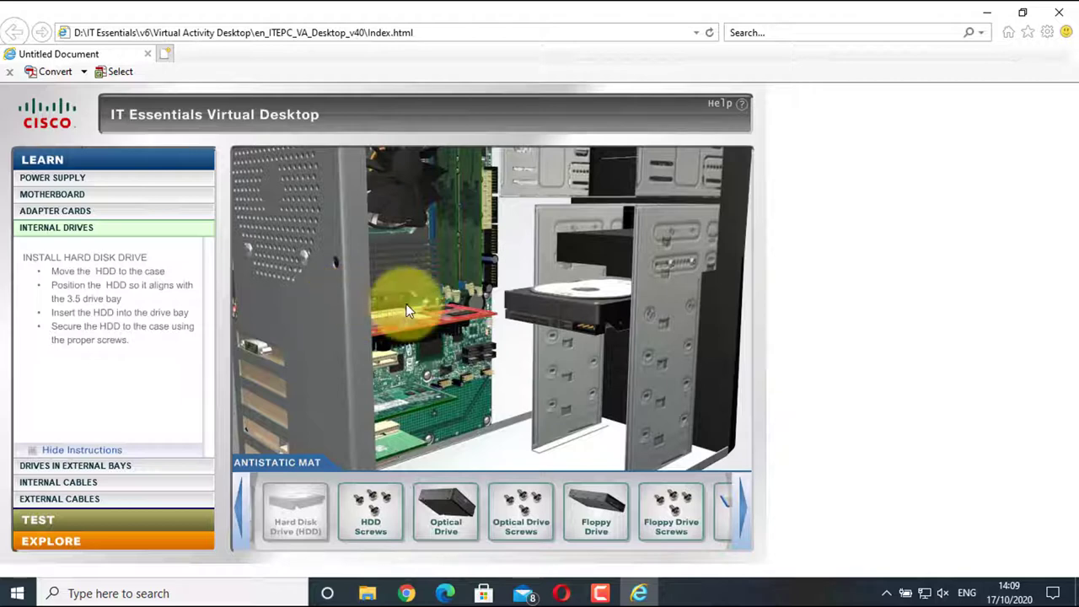
pyautogui.moveTo(368, 510); pyautogui.dragTo(664, 331)
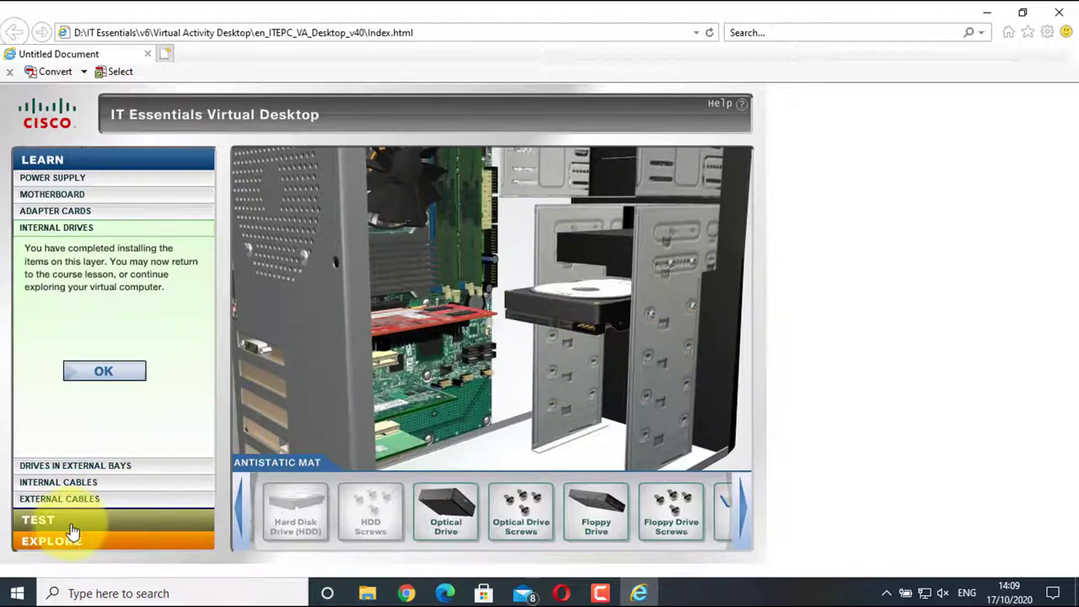
pyautogui.click(93, 375)
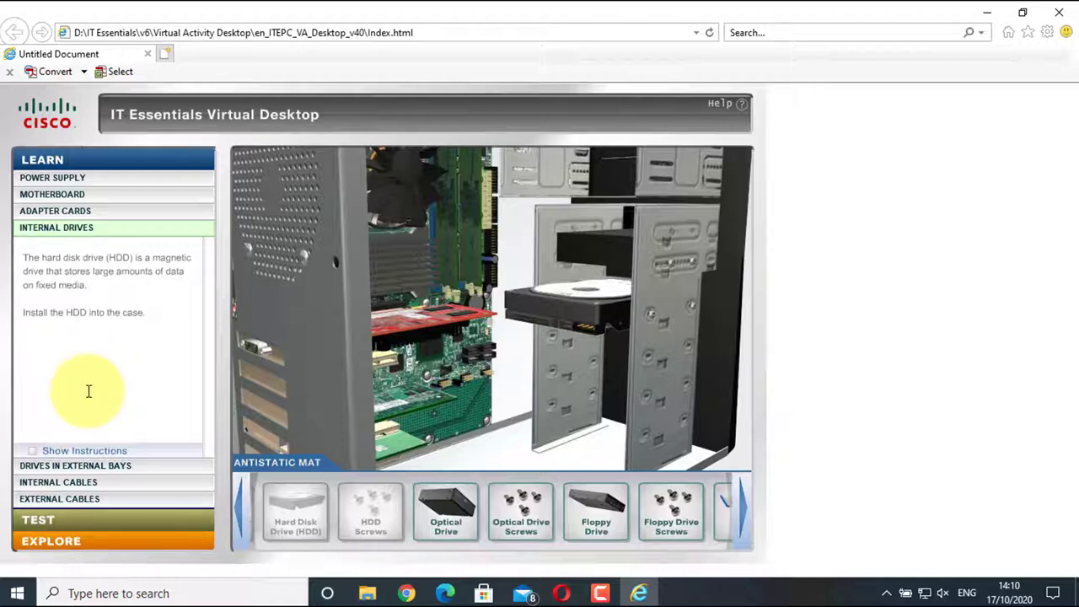
# - On the Drives in External Bays layer, level the optical drive in its bay and screw it in
pyautogui.click(52, 466)
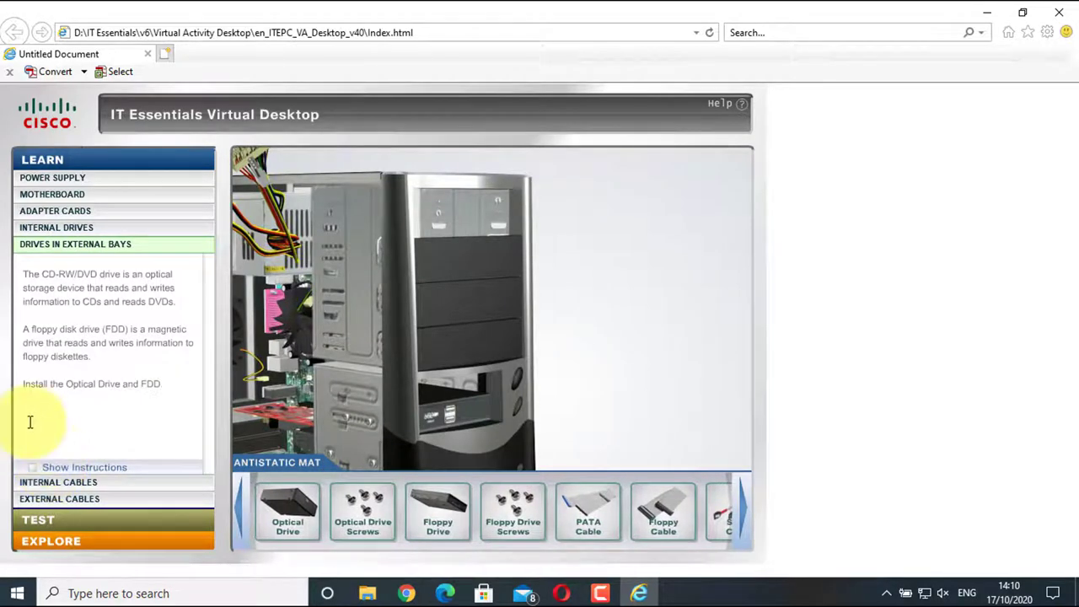
pyautogui.click(279, 508)
pyautogui.moveTo(279, 508); pyautogui.dragTo(534, 211)
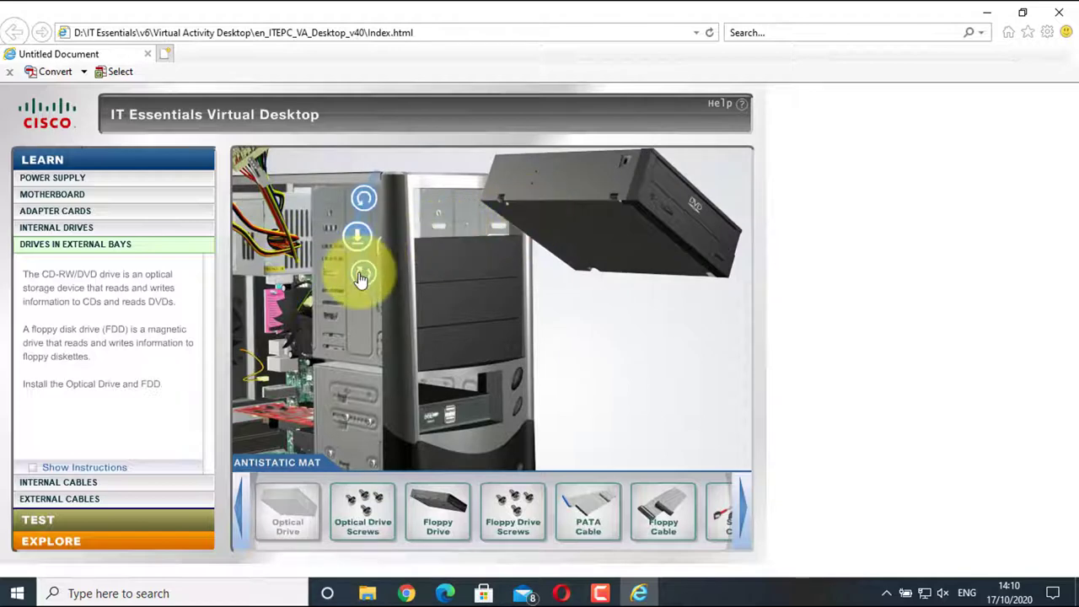
pyautogui.click(363, 272)
pyautogui.click(363, 196)
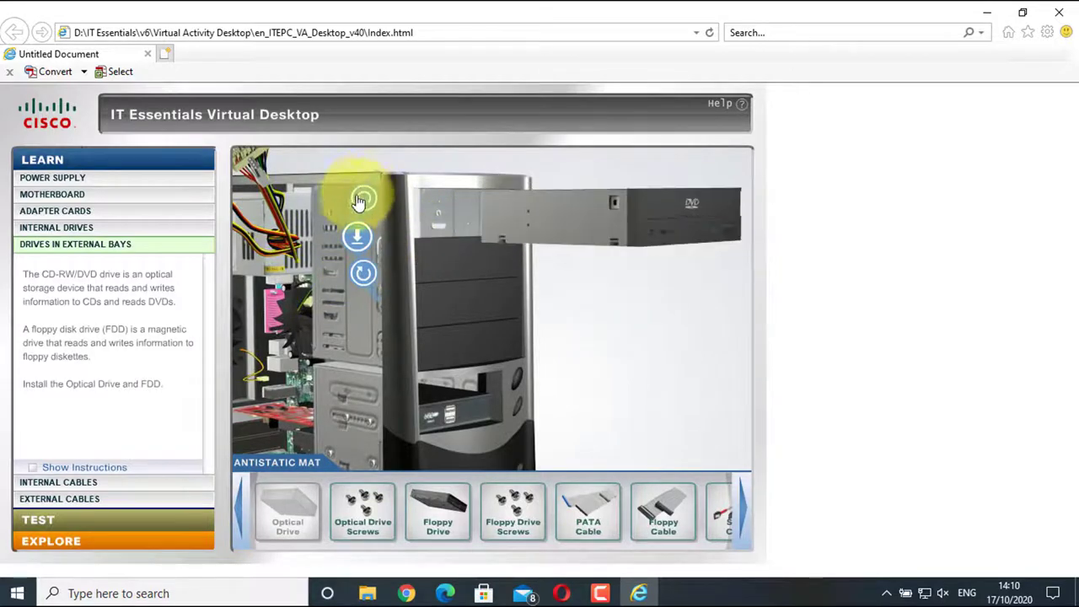
pyautogui.click(355, 236)
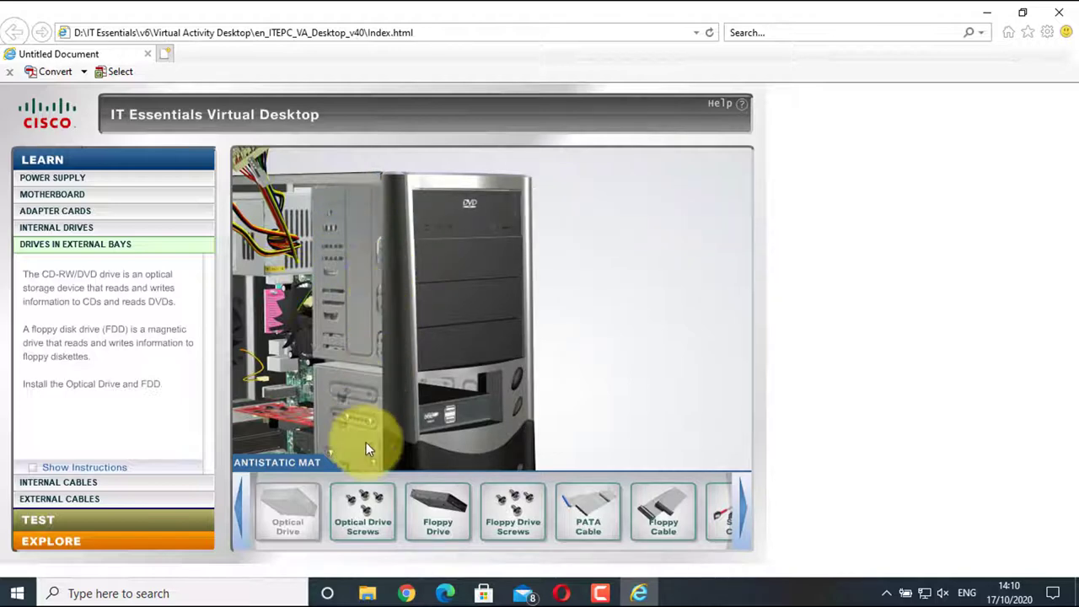
pyautogui.moveTo(351, 512); pyautogui.dragTo(347, 221)
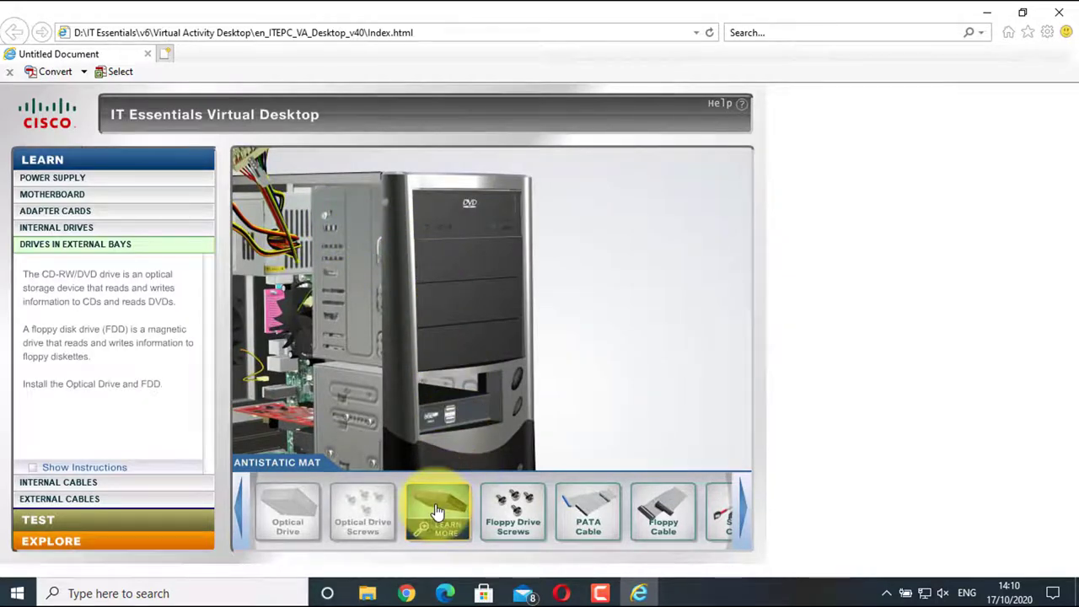
# - Square the floppy drive into its bay, fasten it with screws, and dismiss the completion message
pyautogui.moveTo(437, 512); pyautogui.dragTo(494, 386)
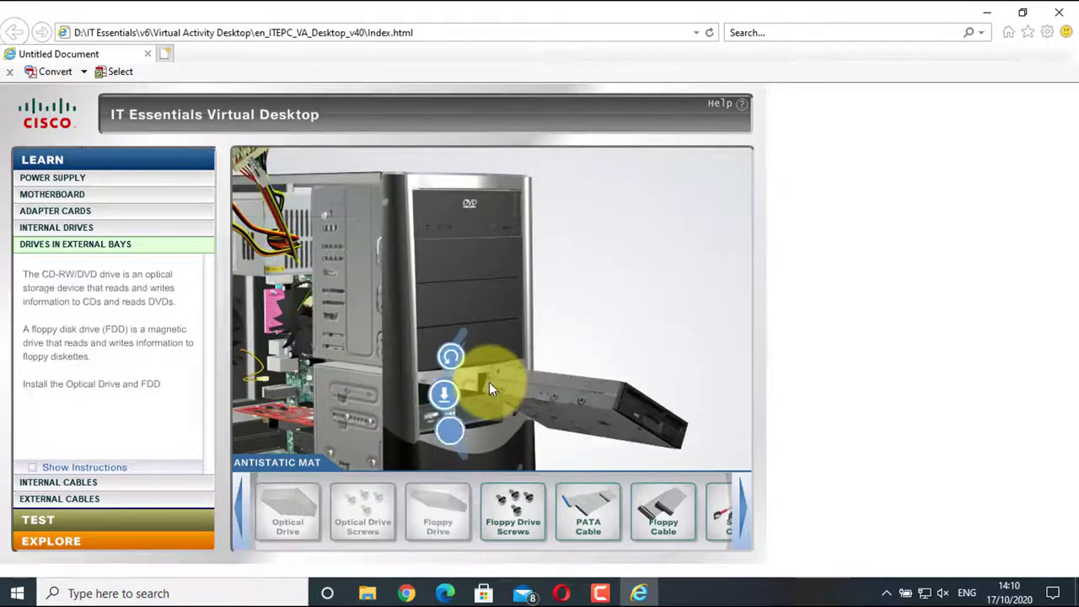
pyautogui.click(450, 433)
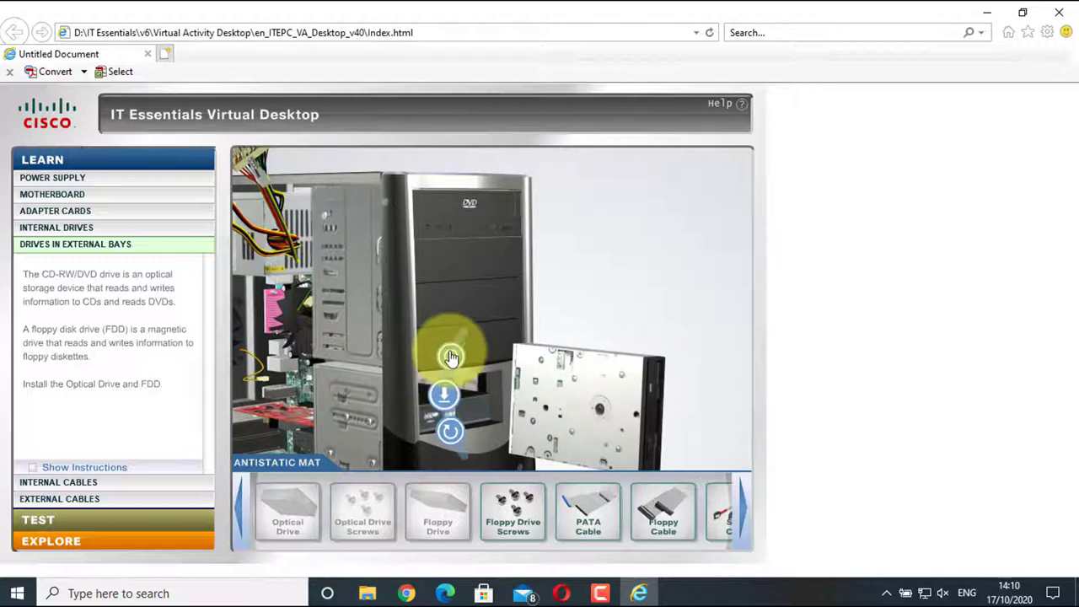
pyautogui.click(450, 356)
pyautogui.click(449, 429)
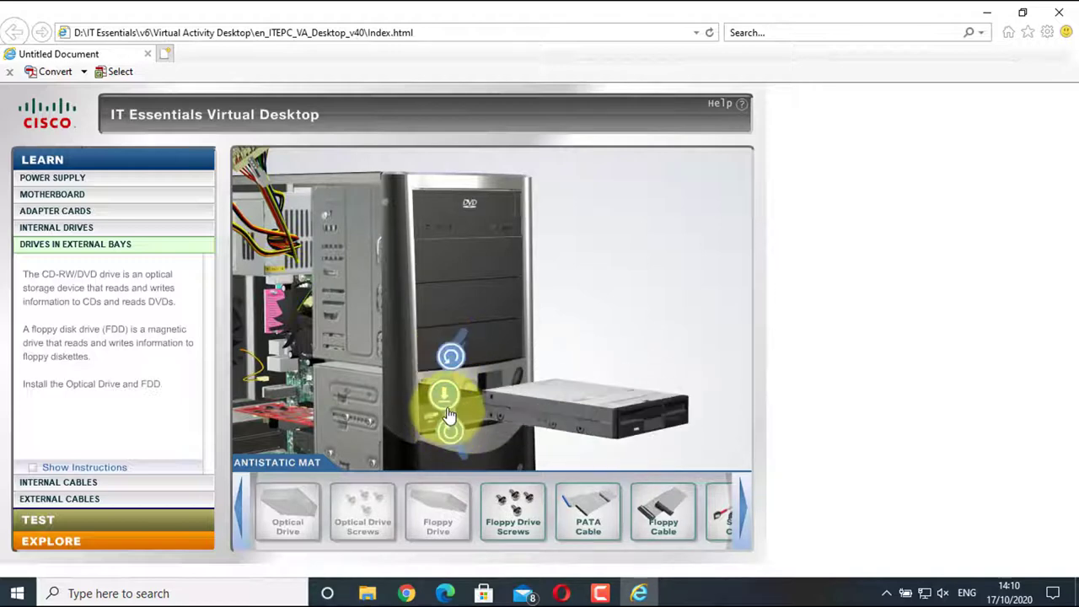
pyautogui.click(445, 397)
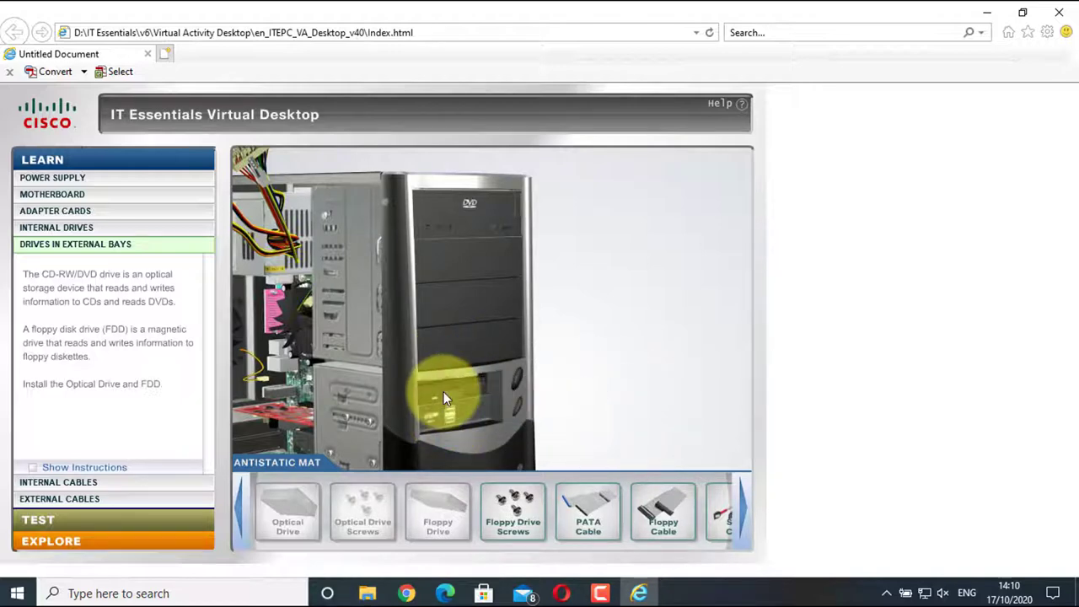
pyautogui.click(502, 499)
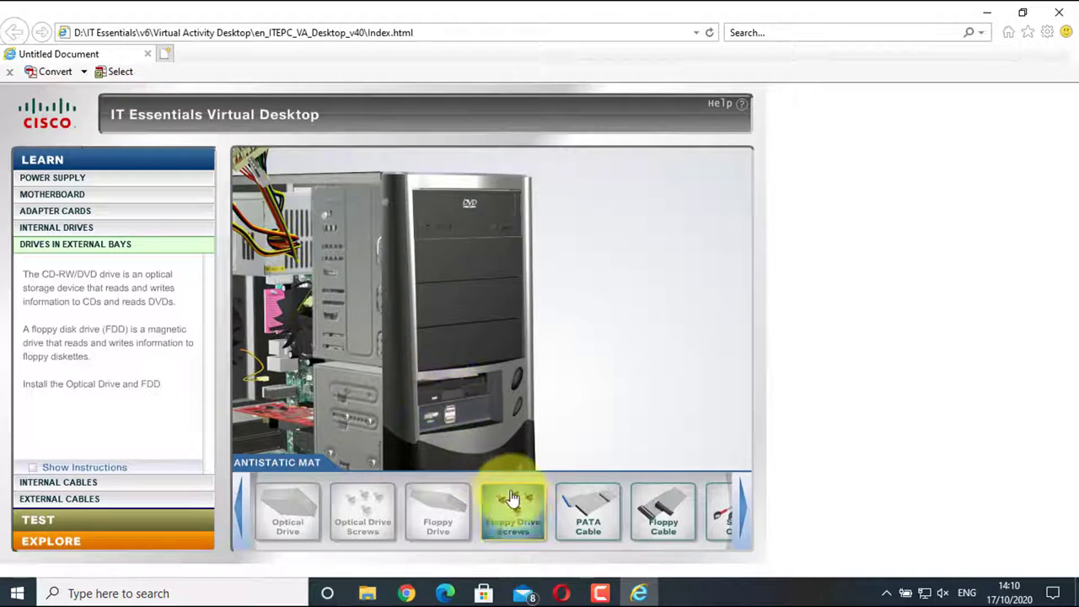
pyautogui.moveTo(498, 497); pyautogui.dragTo(364, 413)
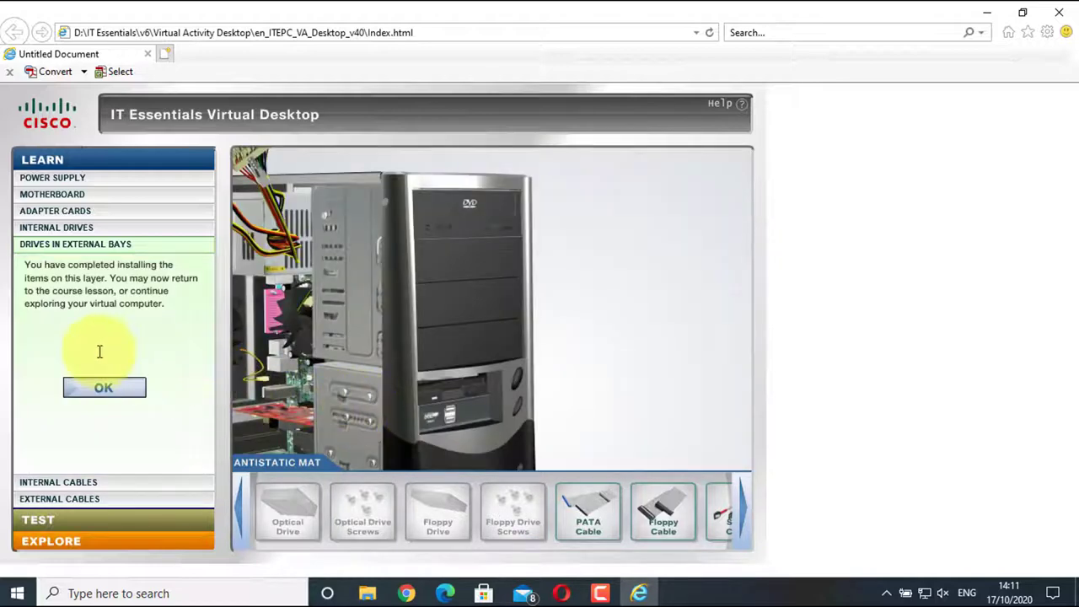
pyautogui.click(81, 391)
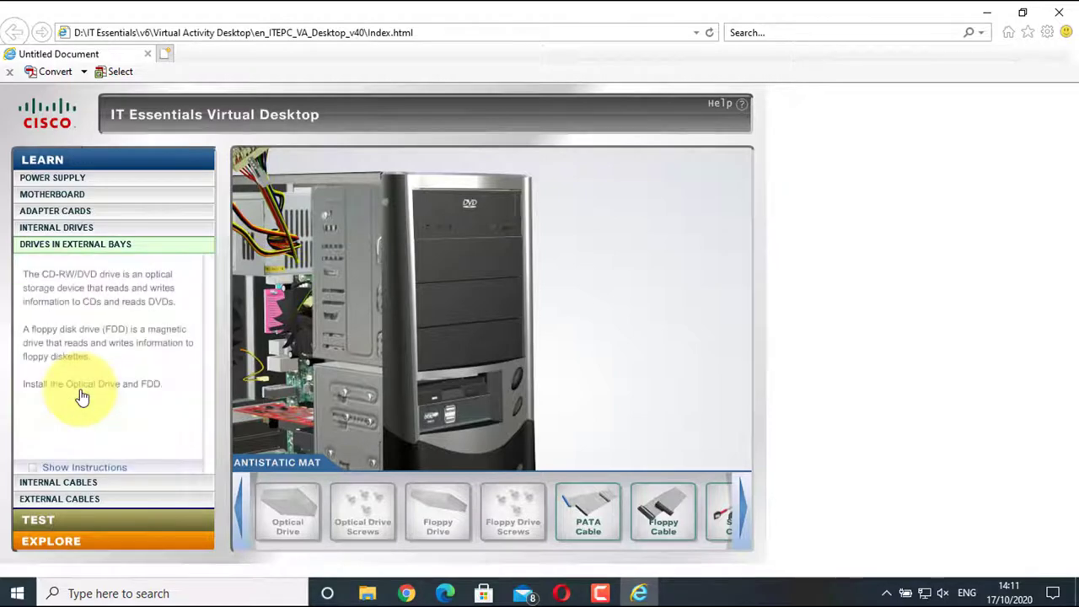
# - Switch to Internal Cables and scroll through the list of power and data cables to connect
pyautogui.click(40, 482)
pyautogui.click(40, 482)
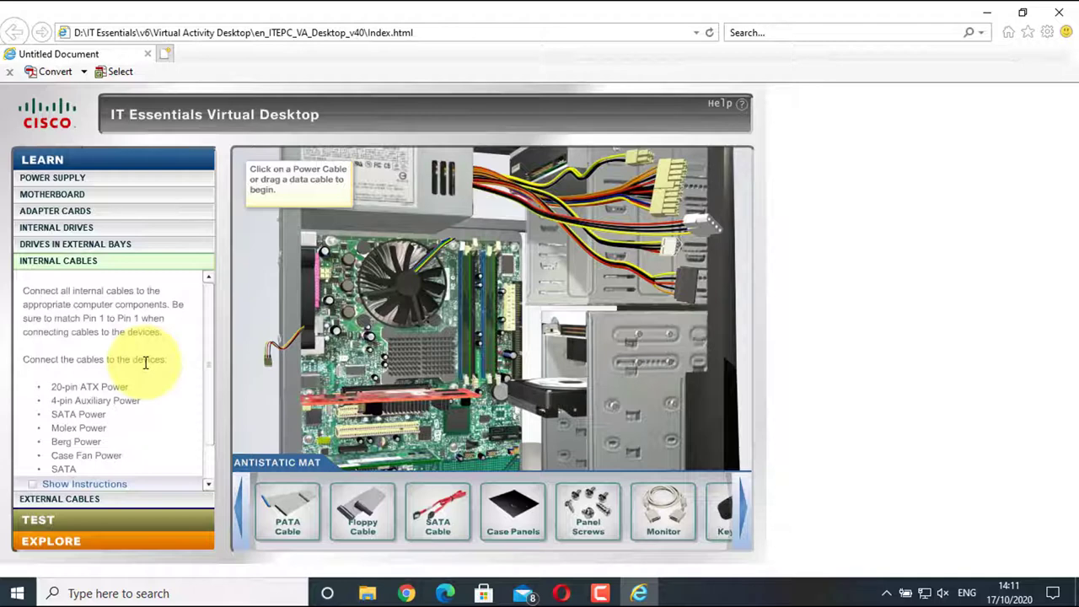
pyautogui.scroll(-1, 145, 361)
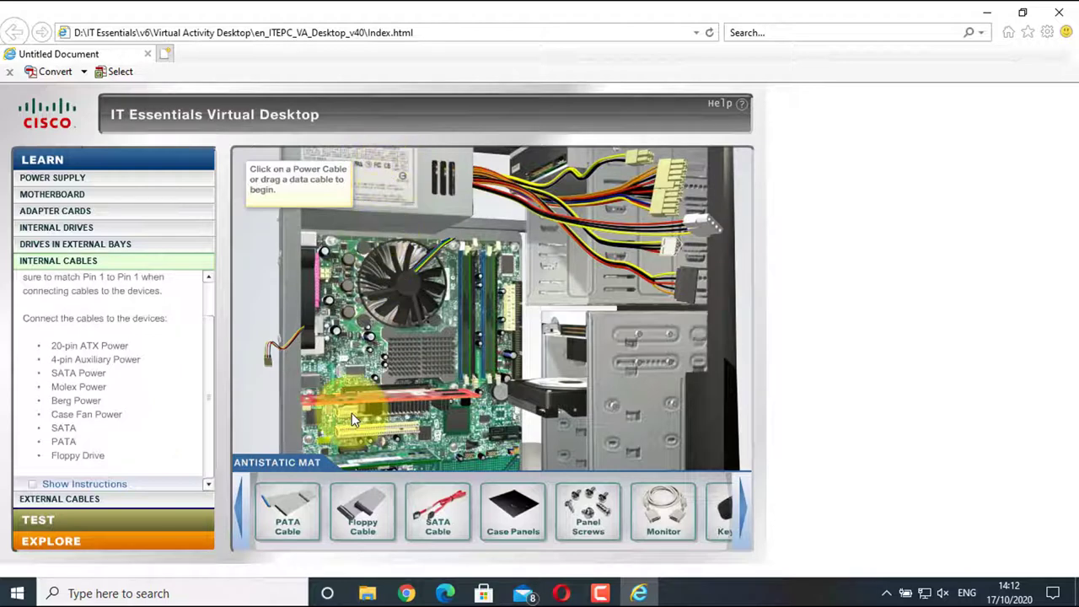
# - Plug the 20-pin ATX power connector into its motherboard socket
pyautogui.click(670, 195)
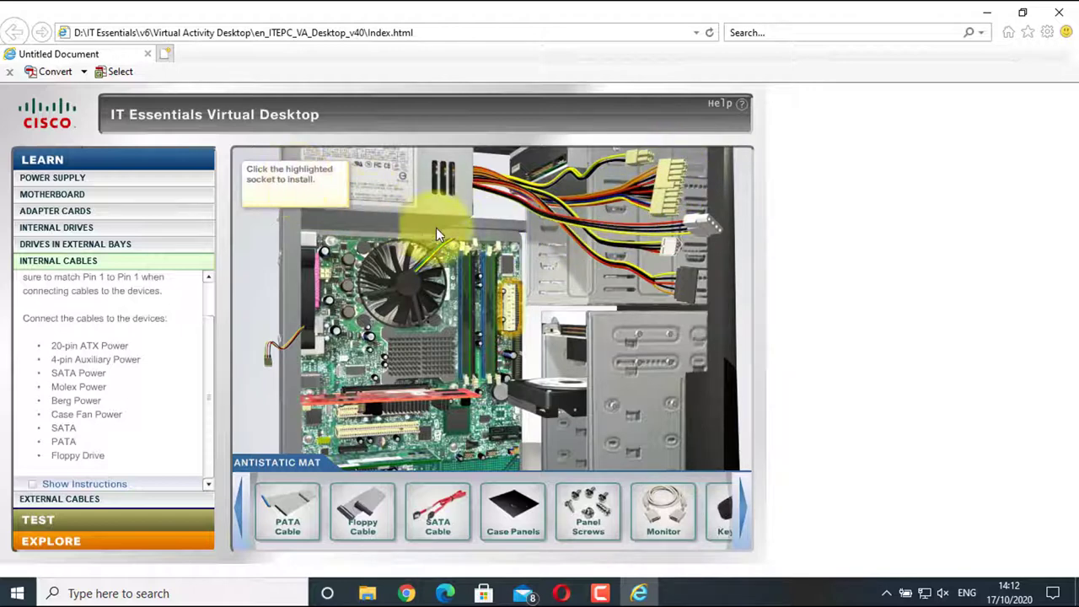
pyautogui.click(509, 306)
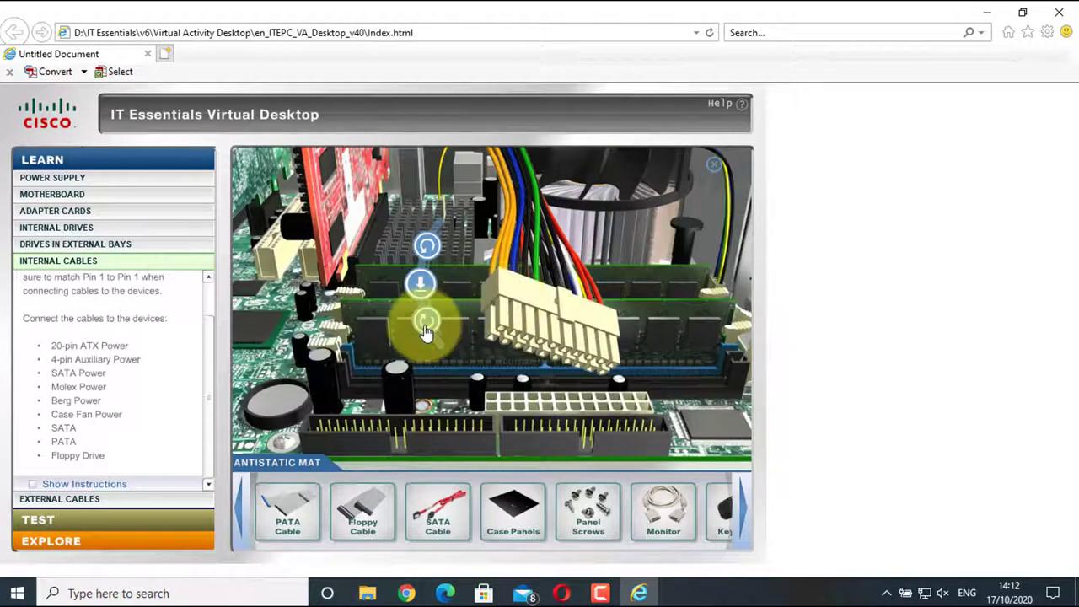
pyautogui.click(427, 245)
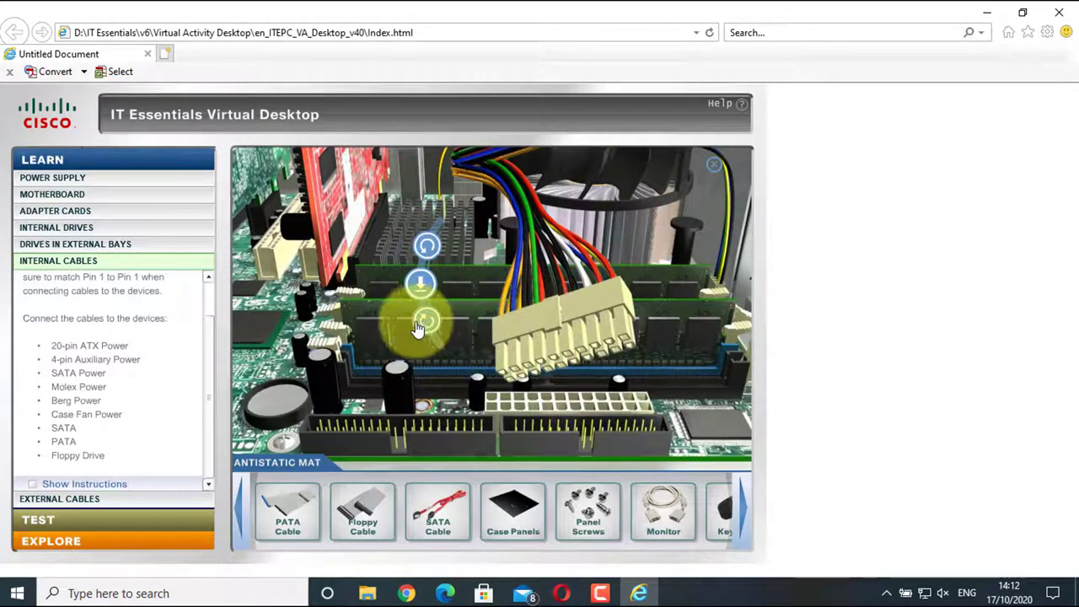
pyautogui.click(426, 245)
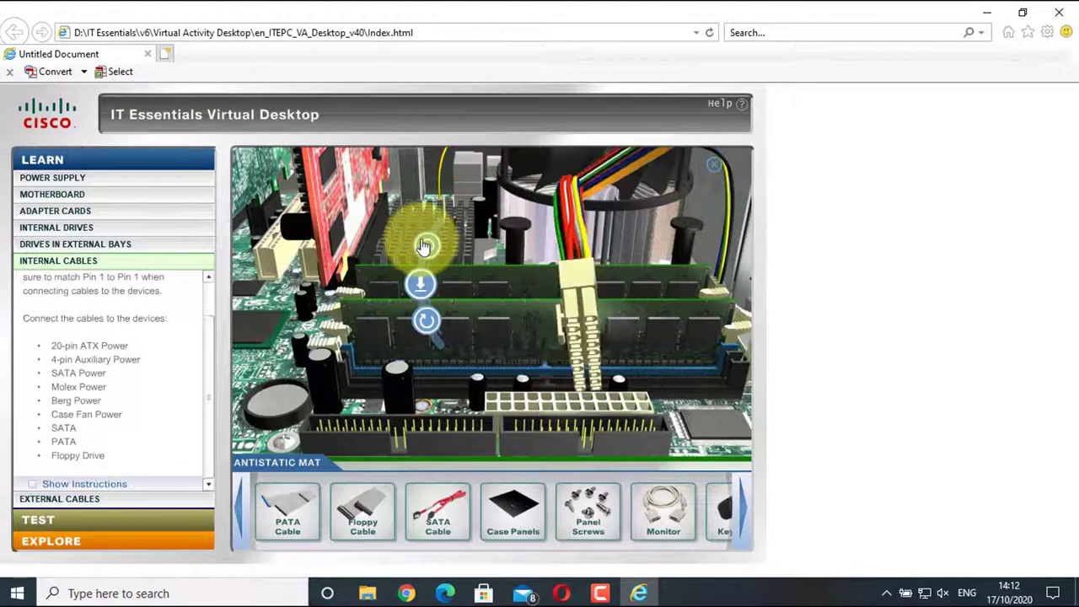
pyautogui.click(420, 283)
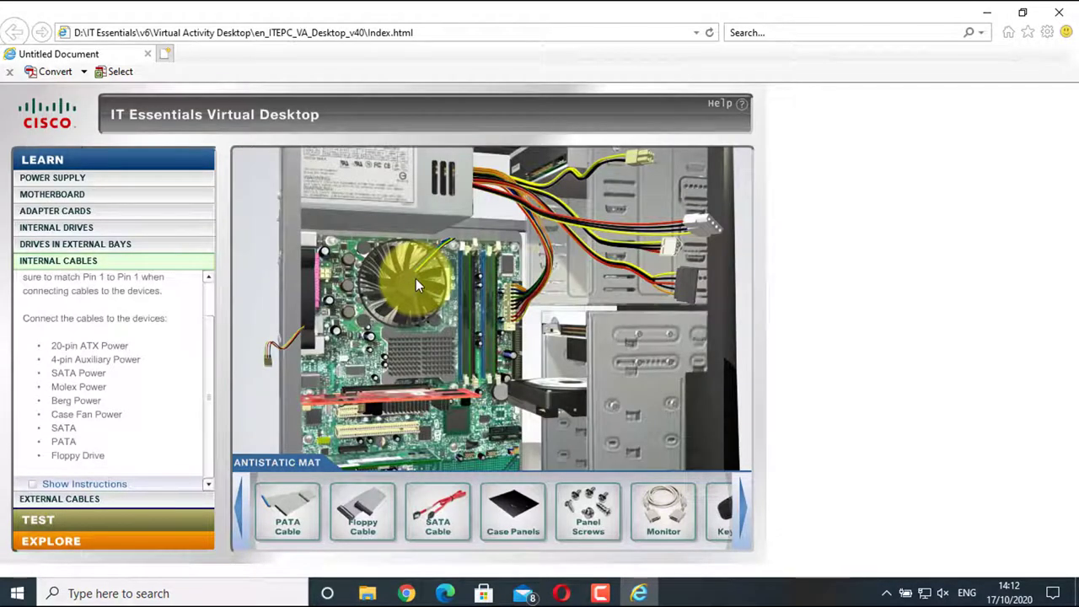
pyautogui.moveTo(727, 279); pyautogui.dragTo(683, 309)
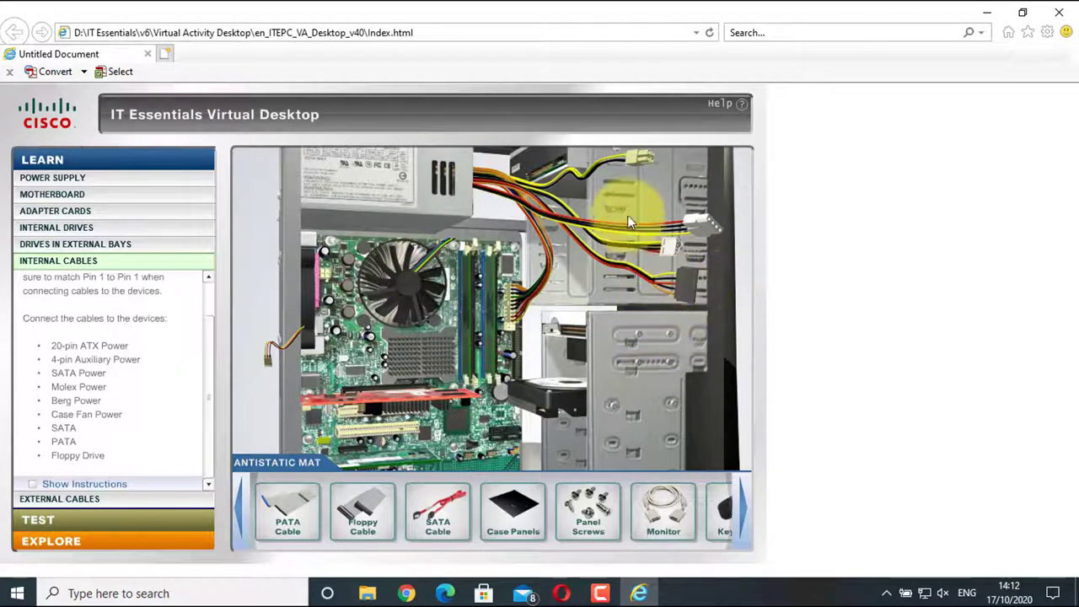
# - Plug the 4-pin auxiliary power connector into its motherboard socket
pyautogui.click(643, 162)
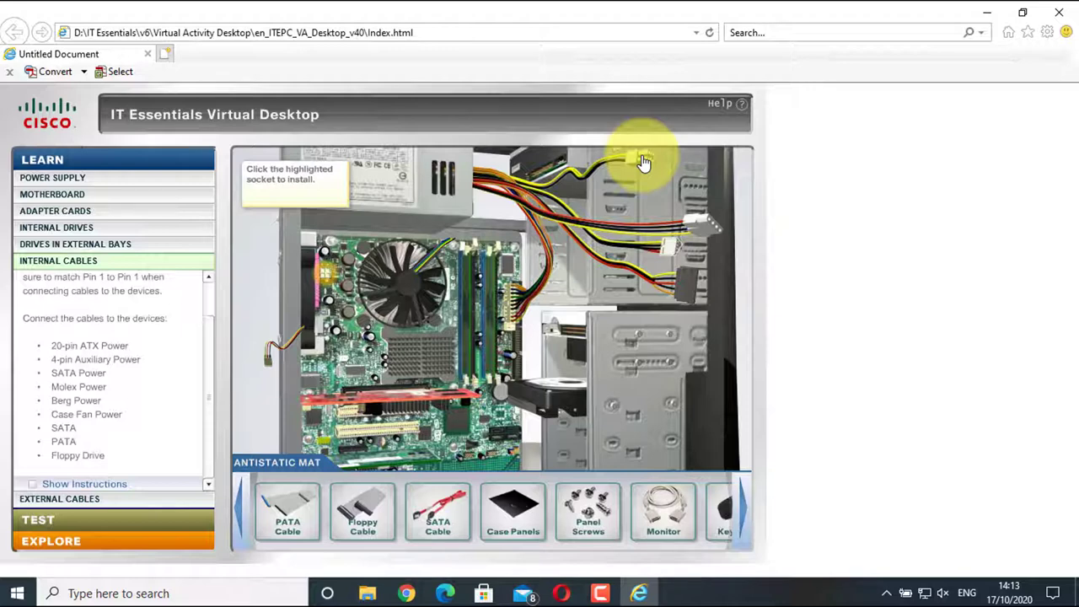
pyautogui.click(326, 277)
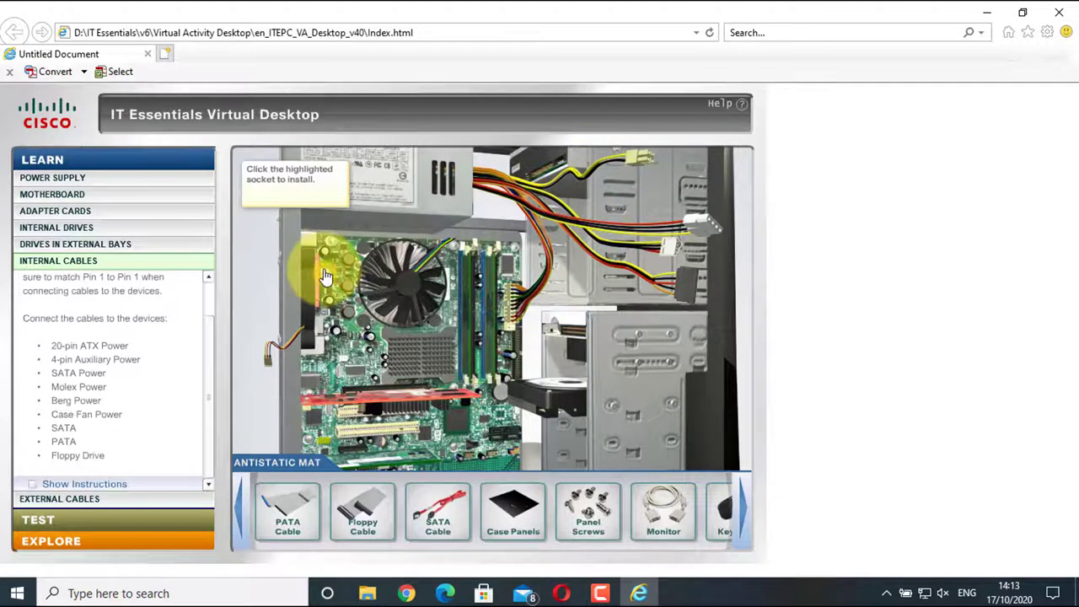
pyautogui.click(326, 282)
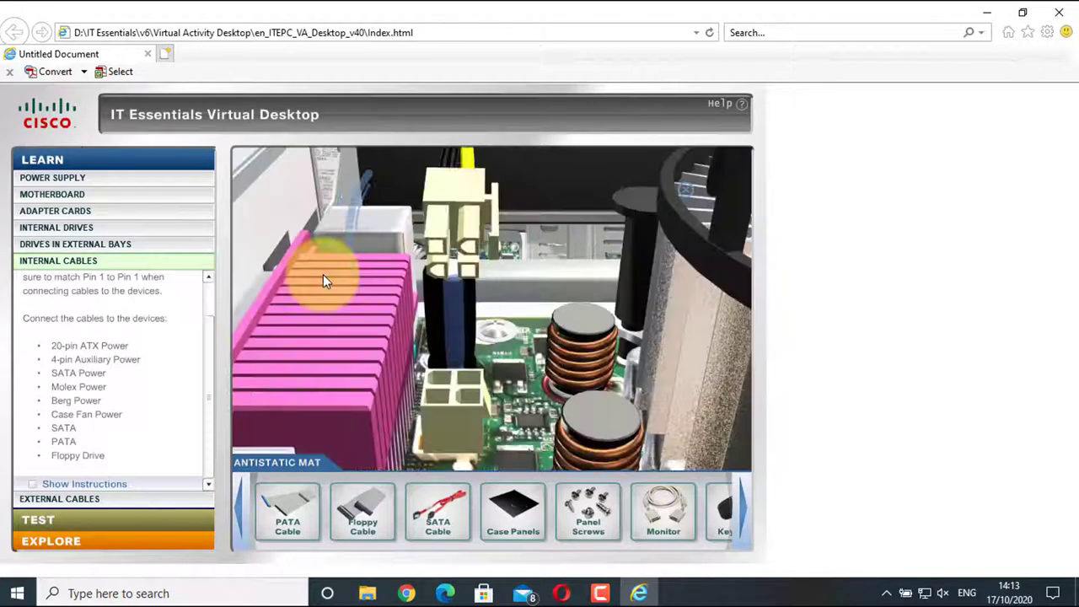
pyautogui.click(352, 276)
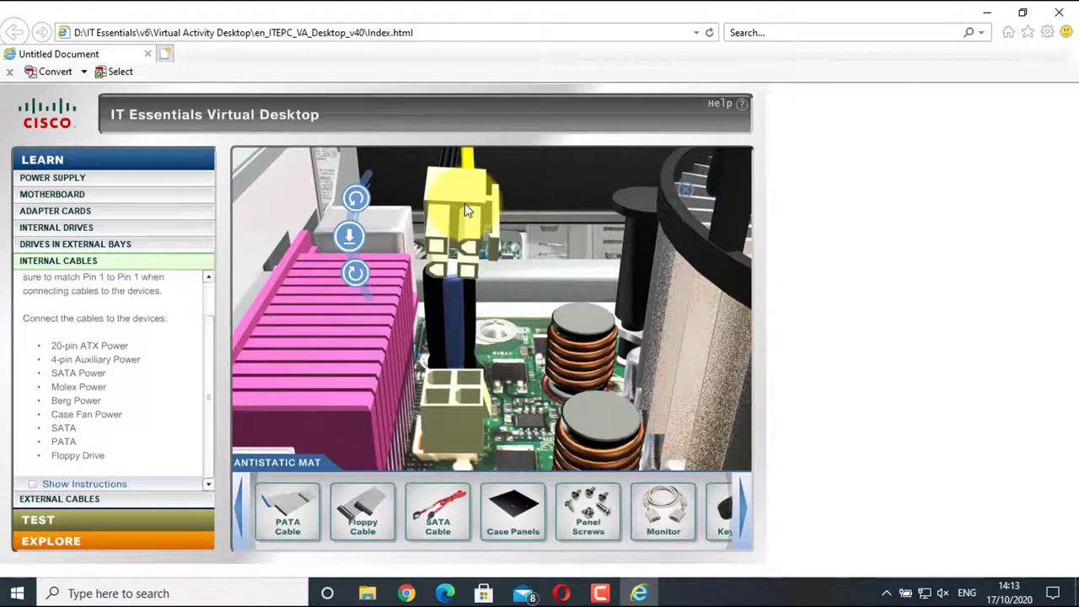
pyautogui.click(352, 240)
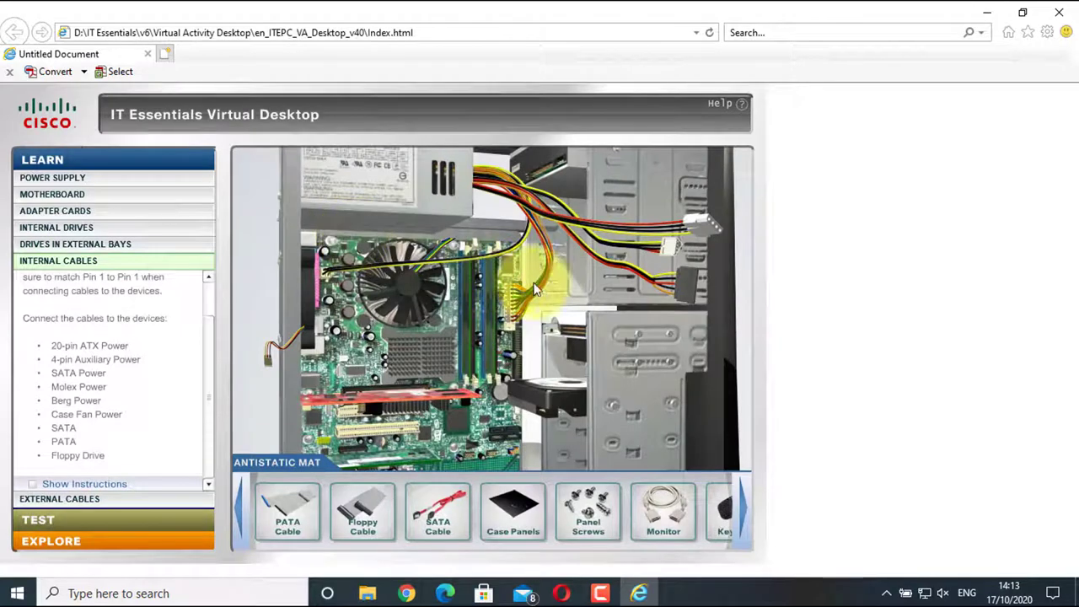
# - Connect the next drive power connector at its highlighted socket
pyautogui.click(712, 229)
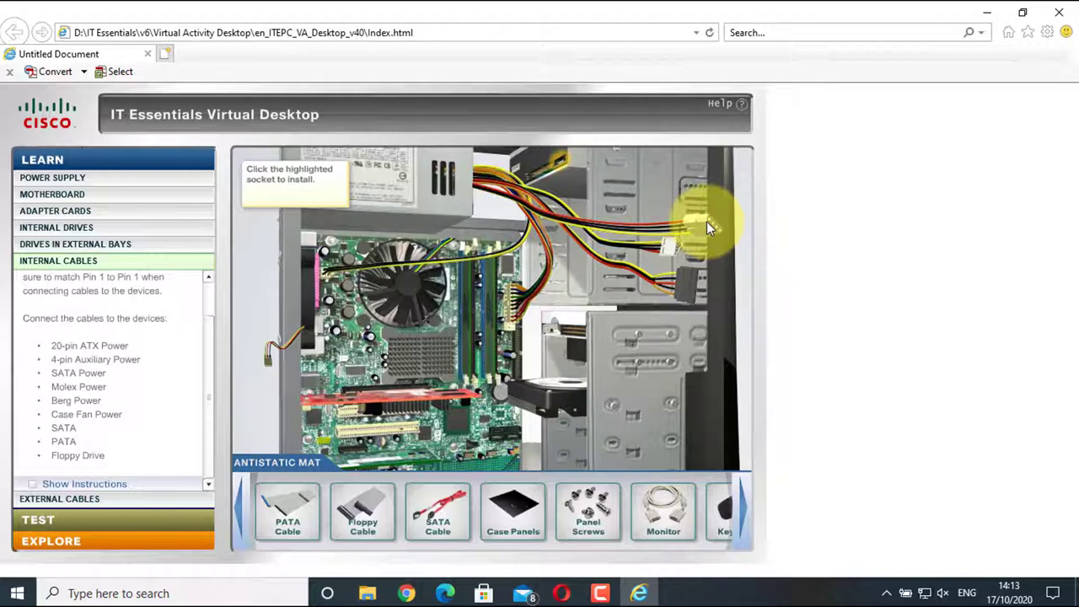
pyautogui.click(706, 221)
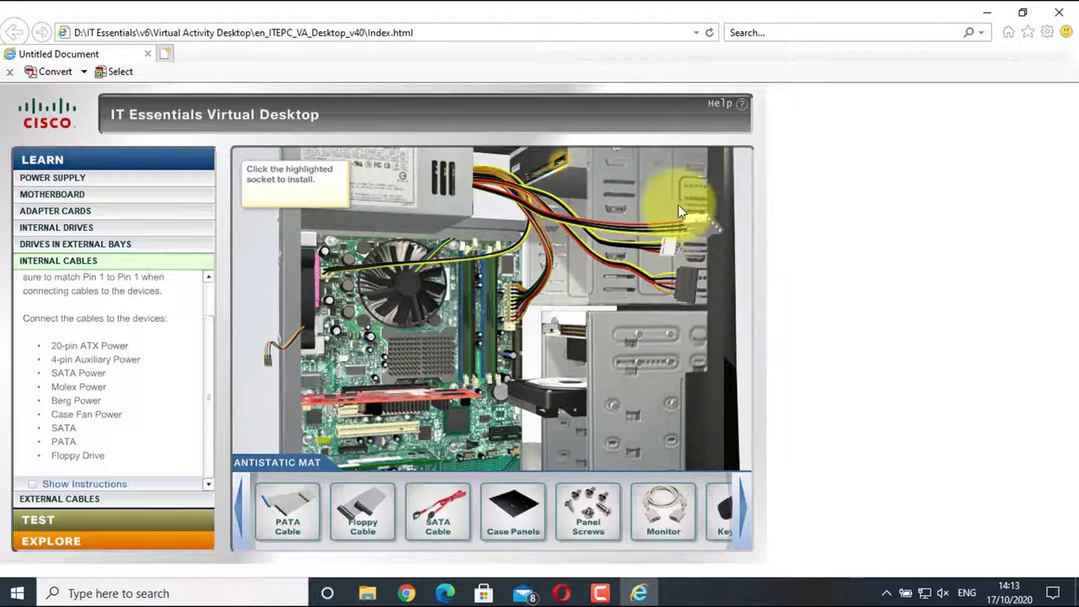
pyautogui.click(561, 169)
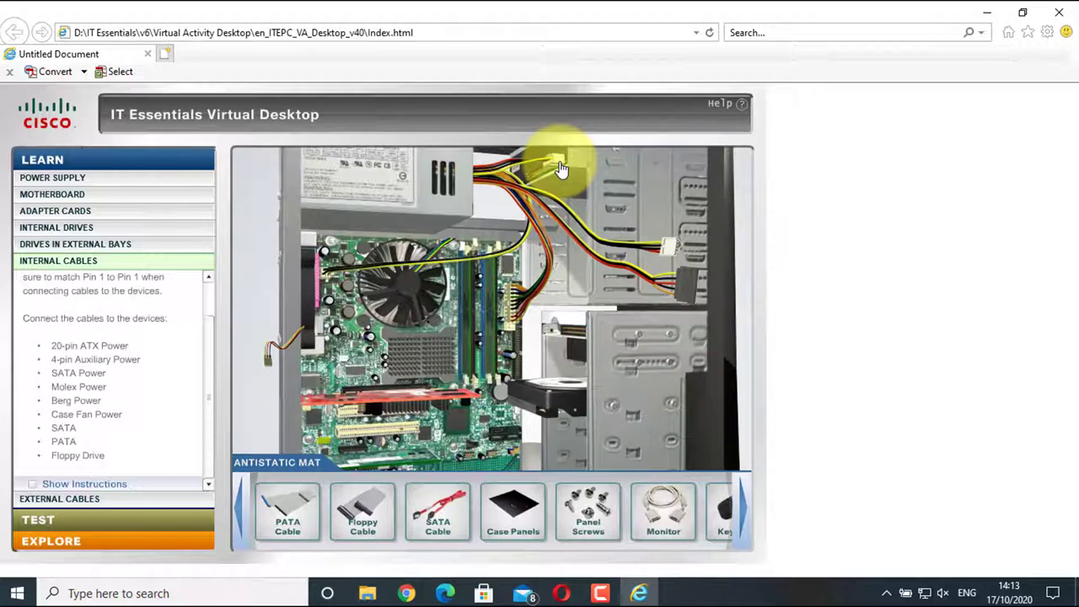
# - Rotate and seat the Molex connector on the drive, then install the loose power cable
pyautogui.click(672, 255)
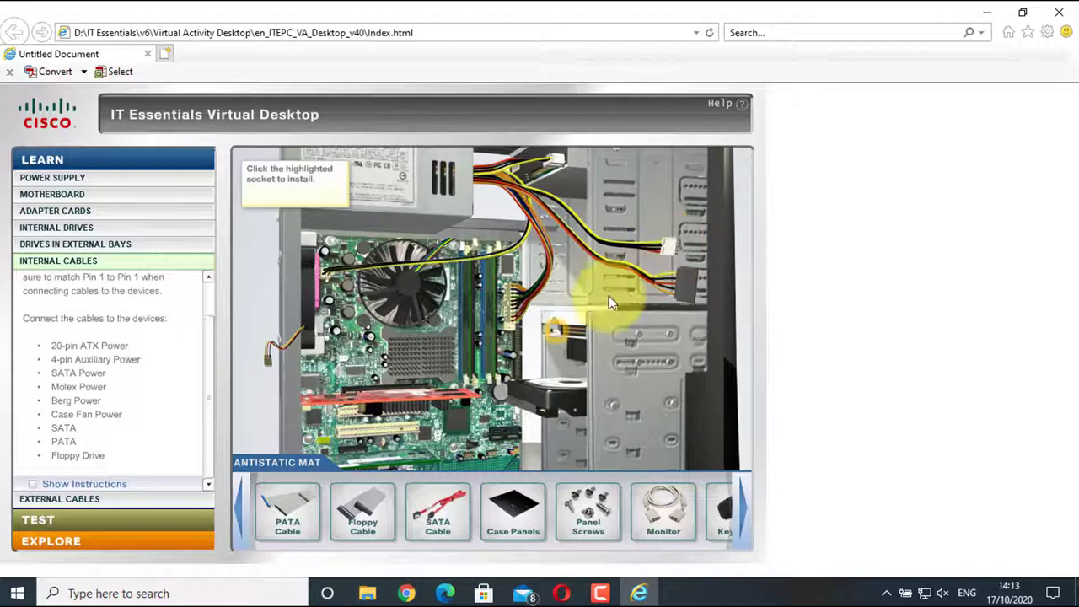
pyautogui.click(556, 340)
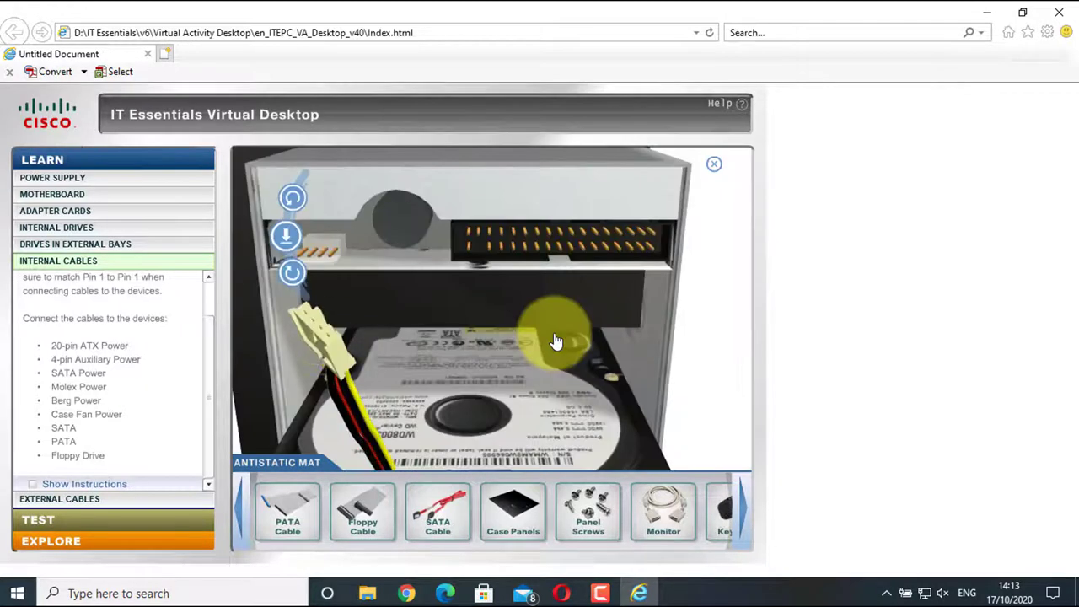
pyautogui.click(292, 270)
pyautogui.click(292, 270)
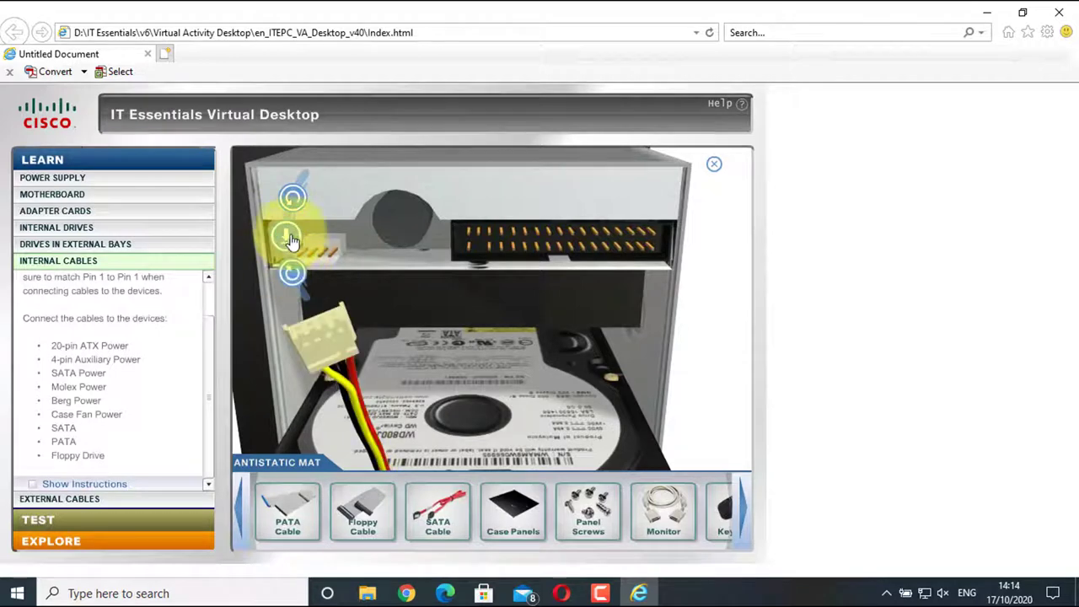
pyautogui.click(291, 271)
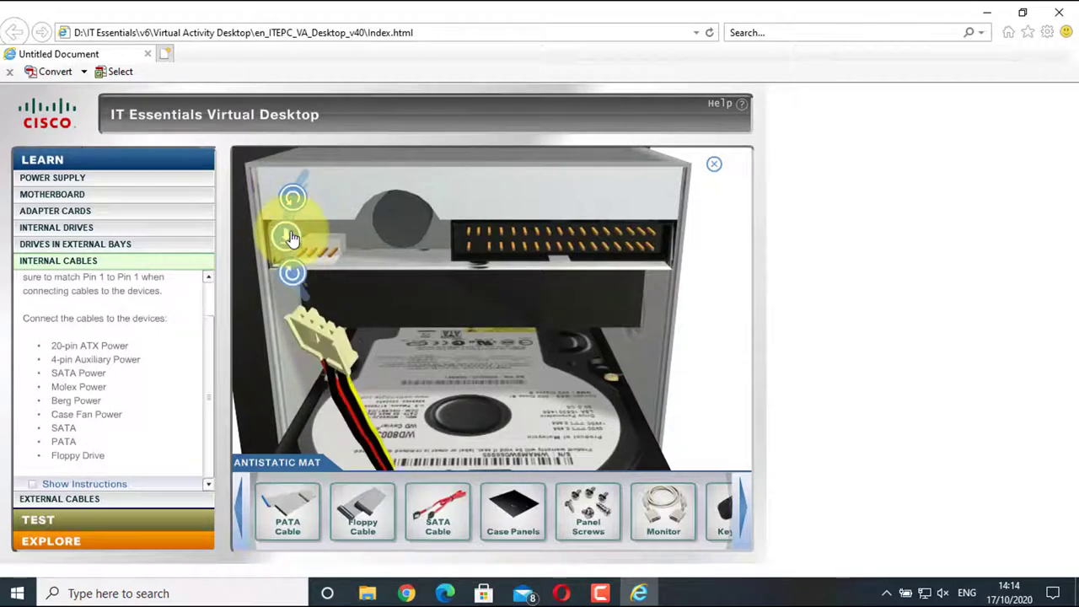
pyautogui.click(286, 236)
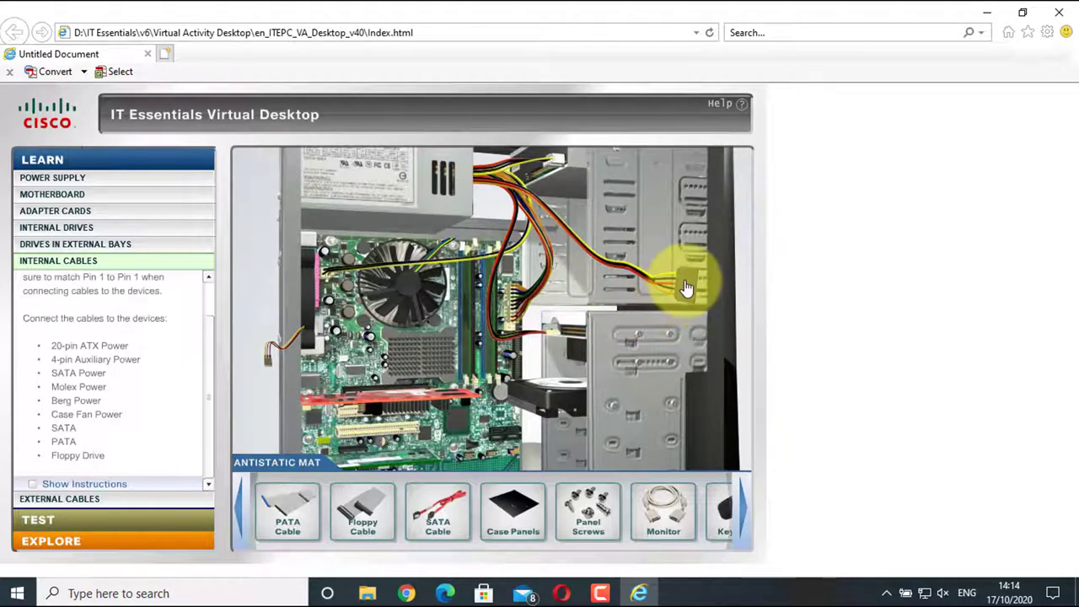
pyautogui.click(685, 279)
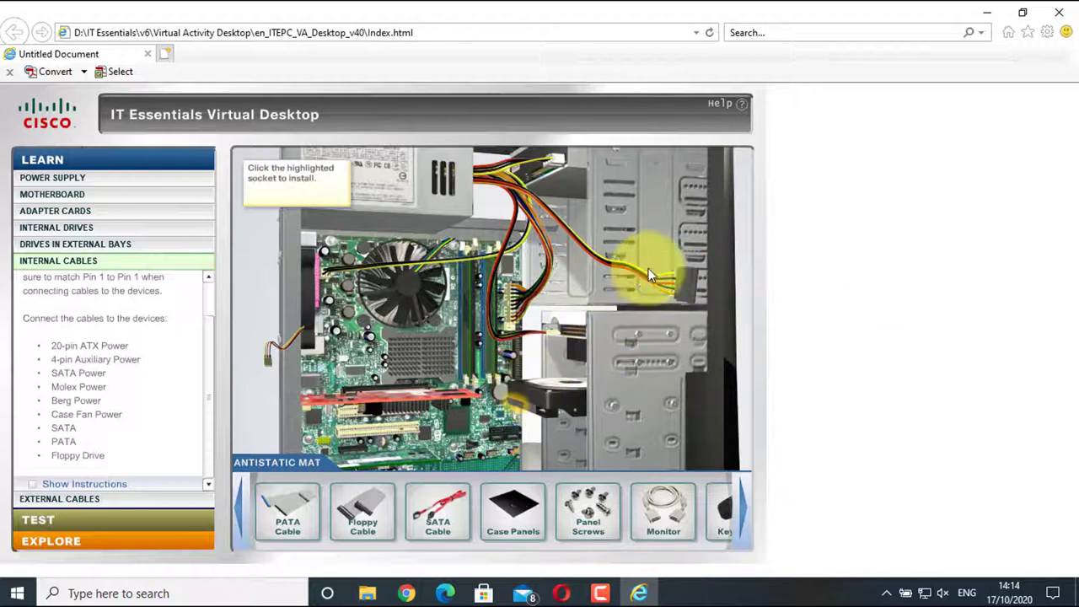
pyautogui.click(517, 409)
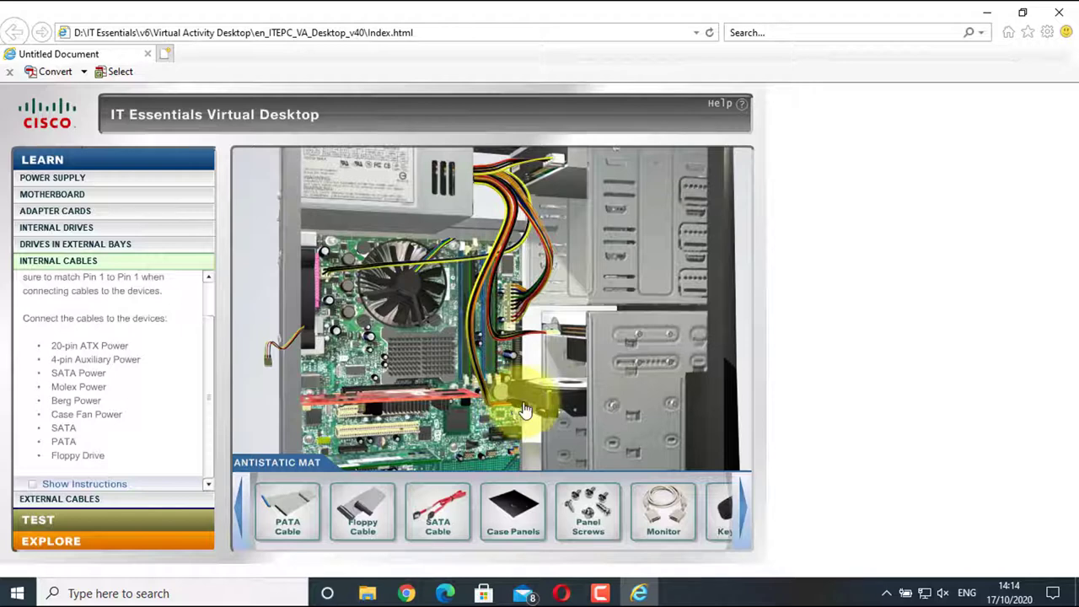
# - Rotate the yellow connector and push it into the highlighted motherboard socket
pyautogui.click(267, 361)
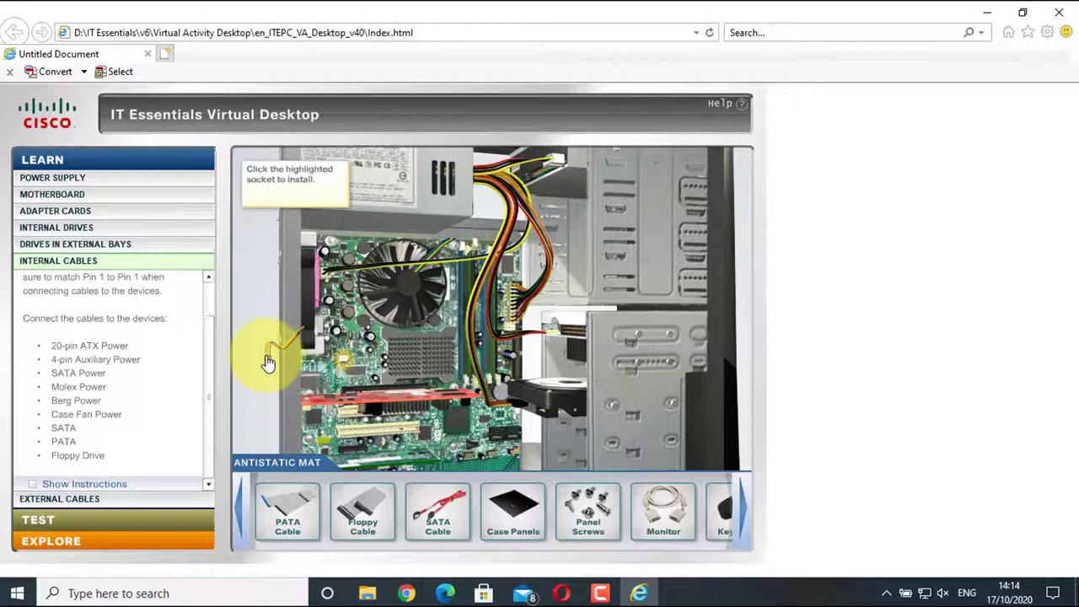
pyautogui.click(344, 368)
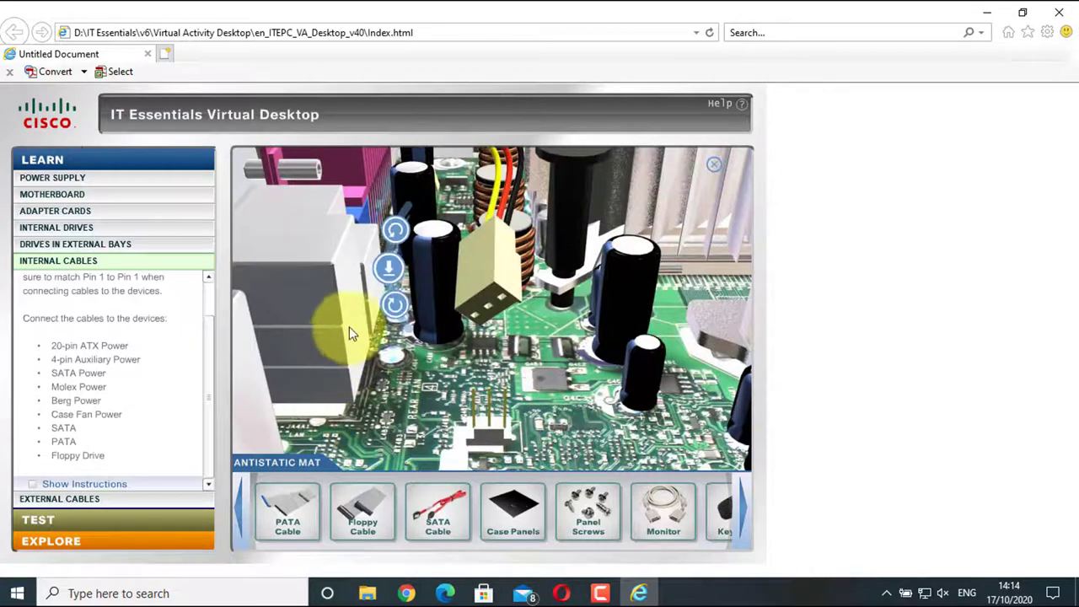
pyautogui.click(387, 309)
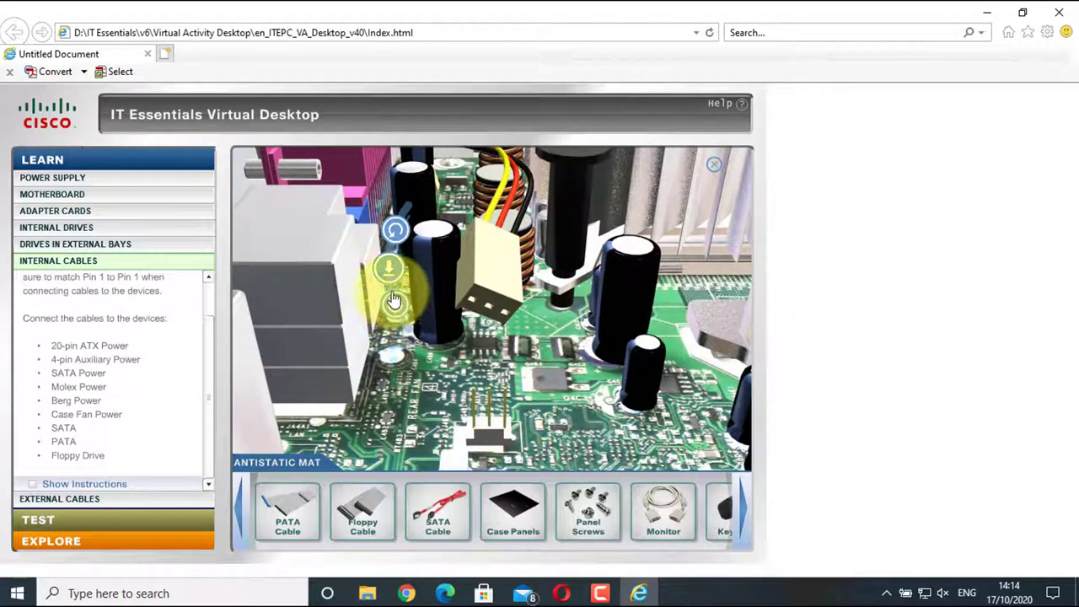
pyautogui.click(399, 241)
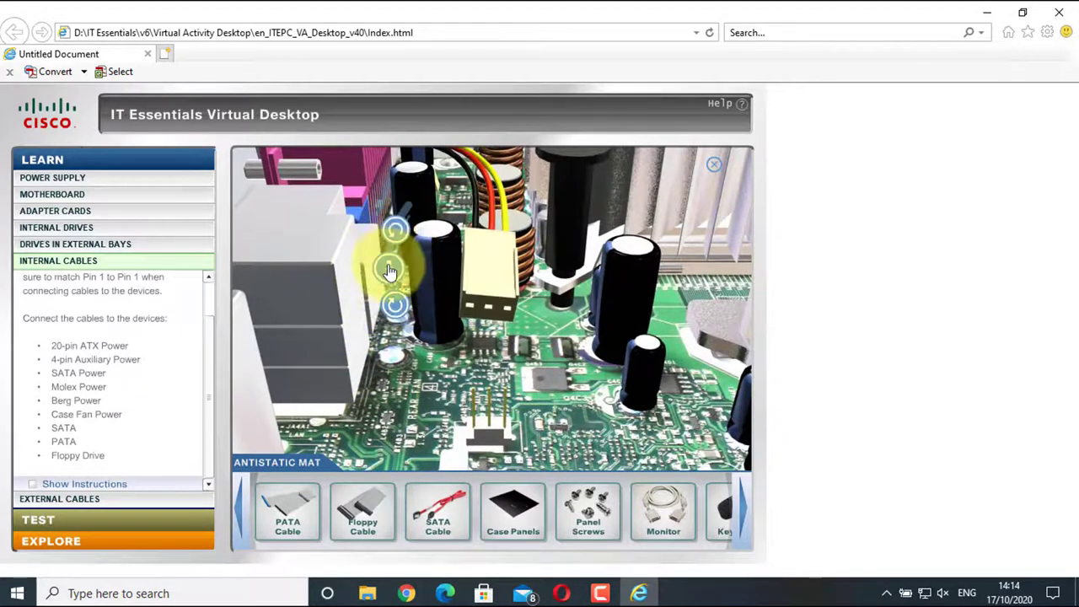
pyautogui.click(388, 267)
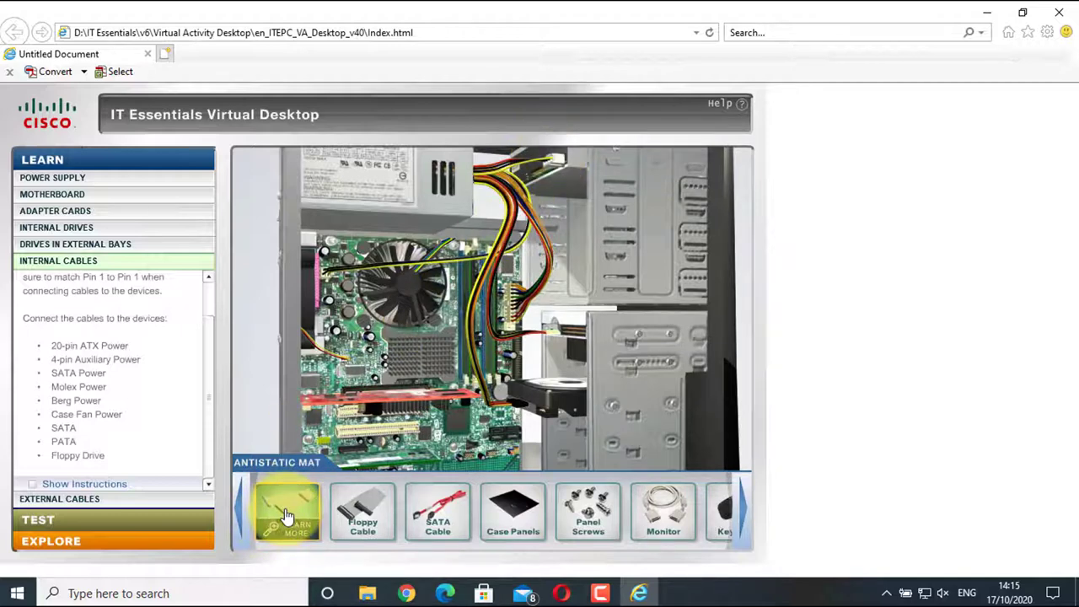
# - Rotate the PATA cable and seat it in the motherboard's PATA connector
pyautogui.moveTo(287, 516); pyautogui.dragTo(587, 370)
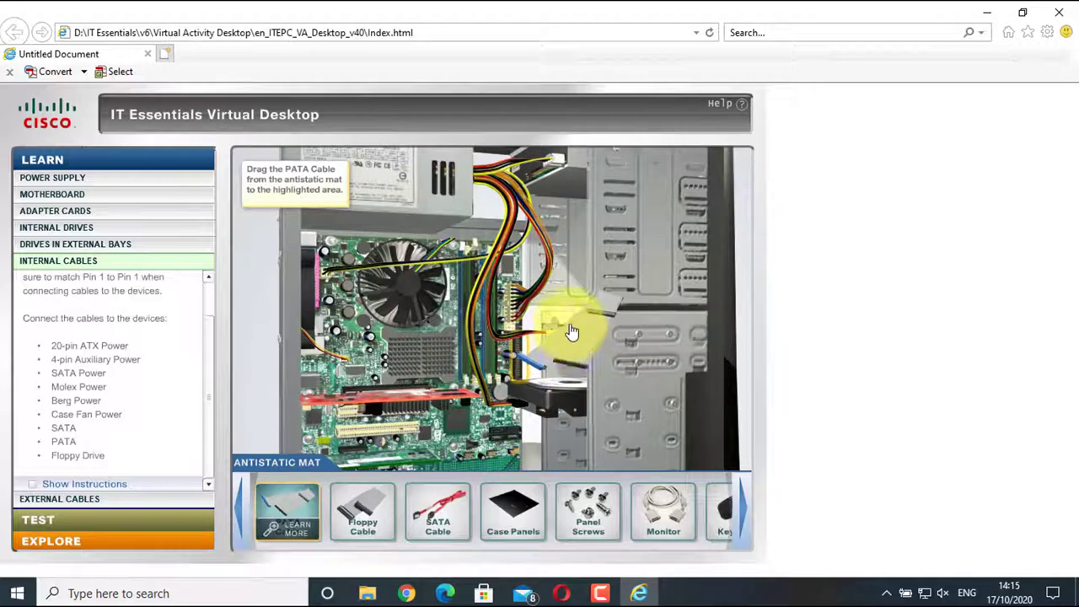
pyautogui.click(562, 329)
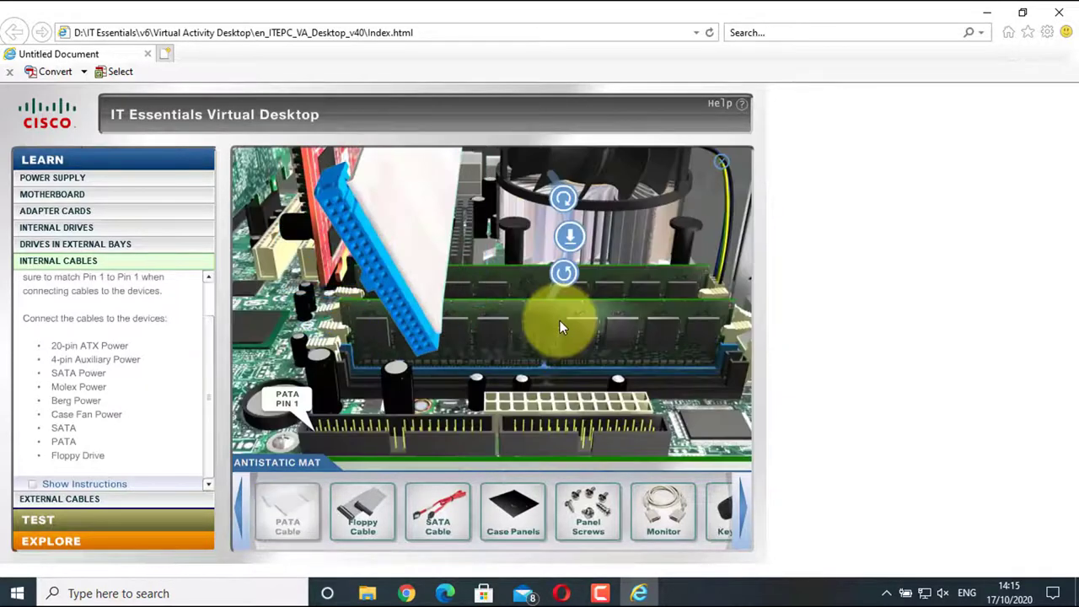
pyautogui.click(565, 274)
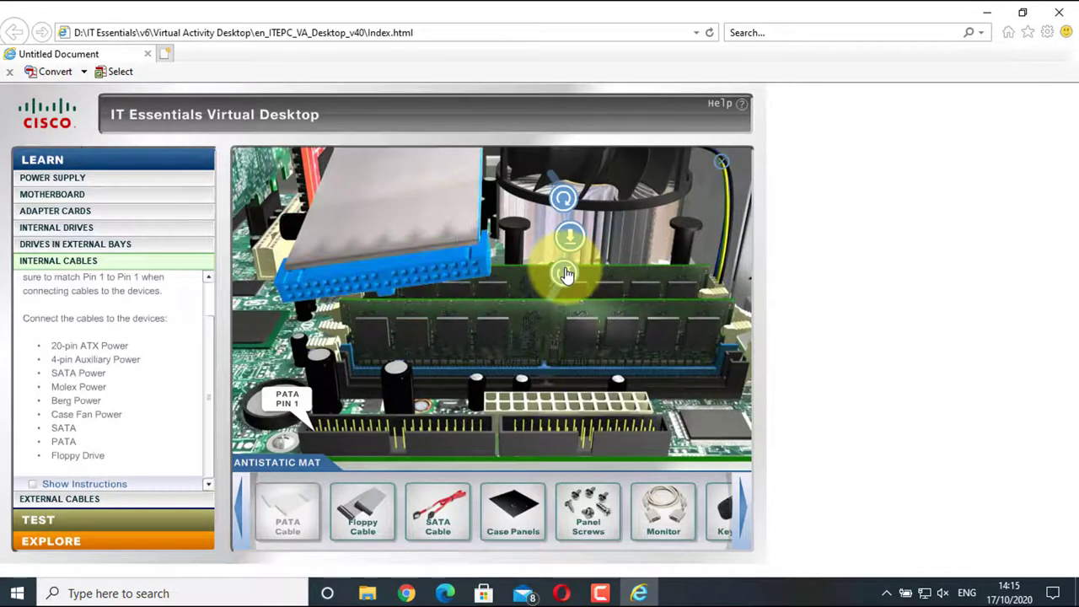
pyautogui.click(564, 272)
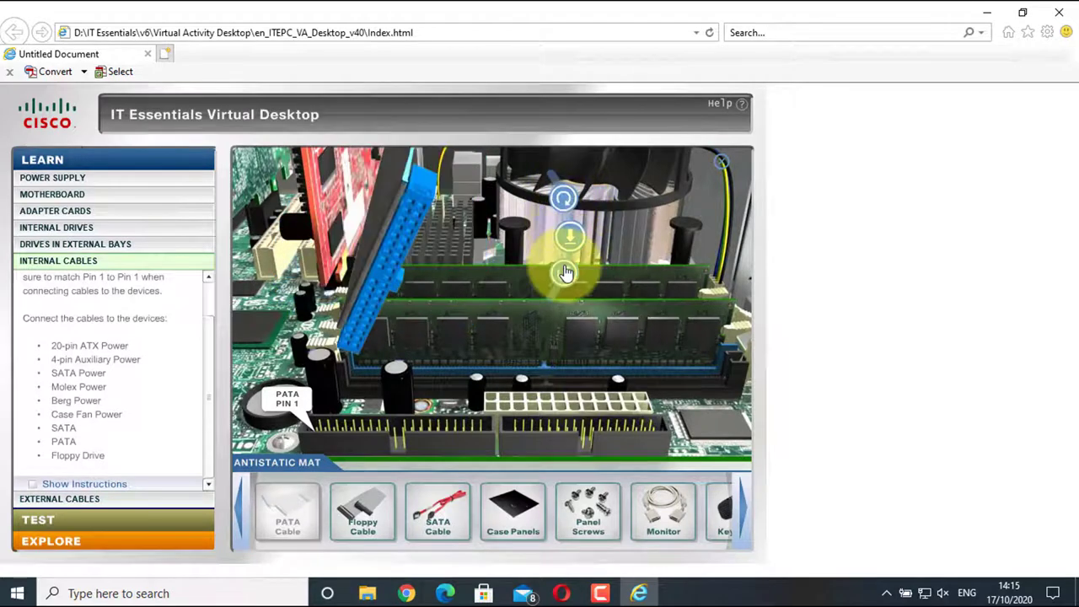
pyautogui.click(565, 239)
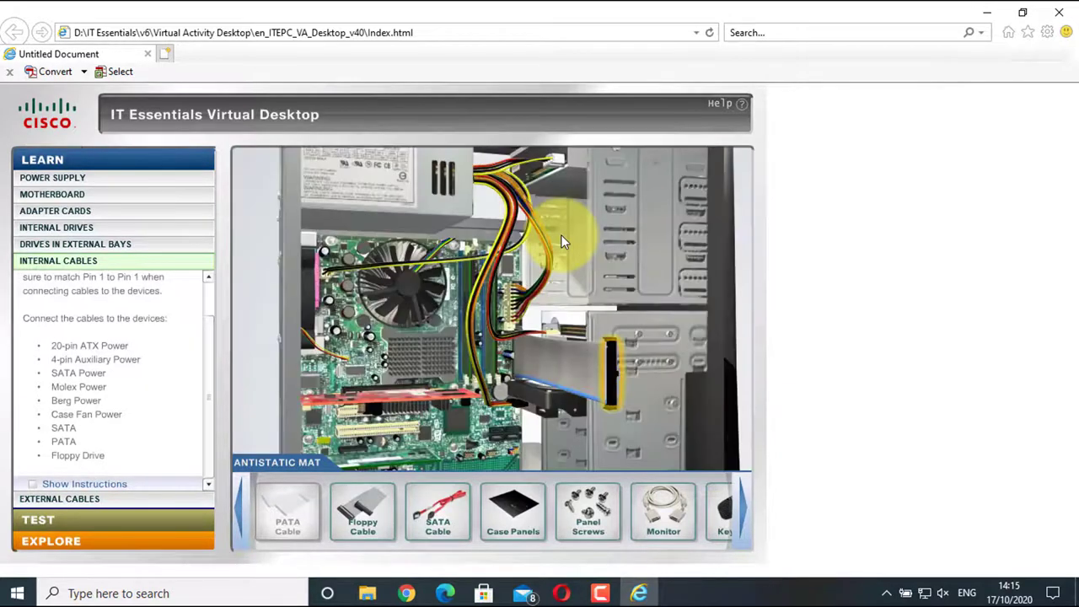
# - Plug the PATA cable's other end onto the upper drive
pyautogui.click(612, 372)
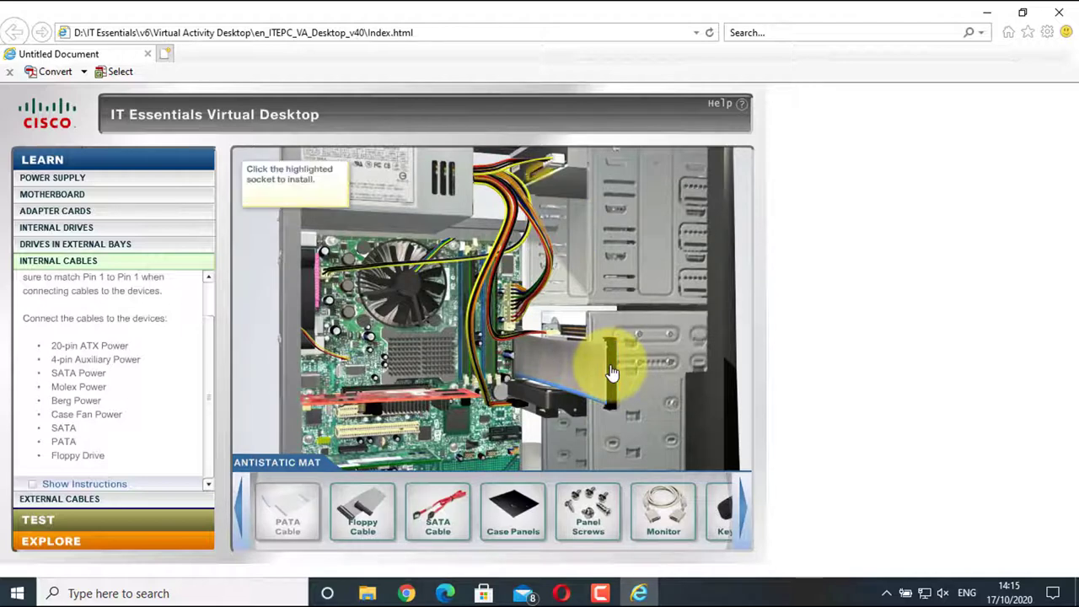
pyautogui.click(539, 177)
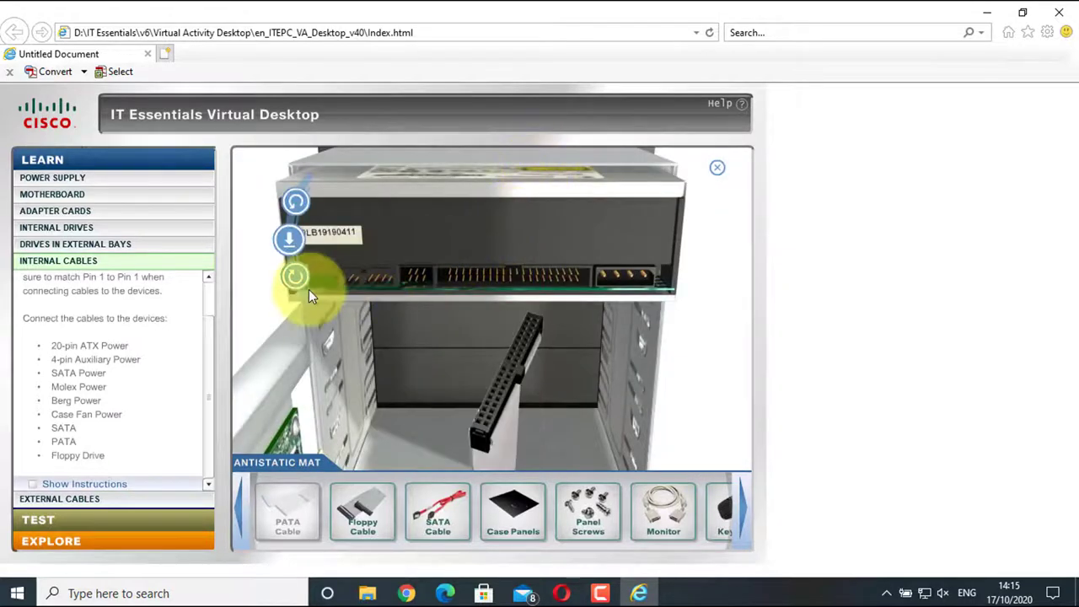
pyautogui.click(300, 281)
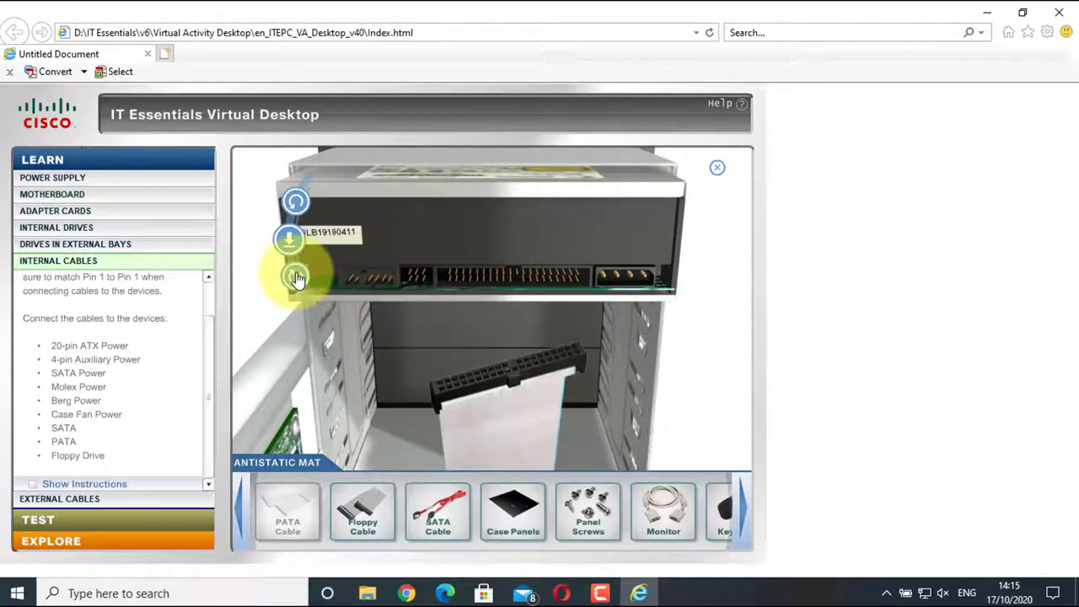
pyautogui.click(291, 201)
pyautogui.click(289, 239)
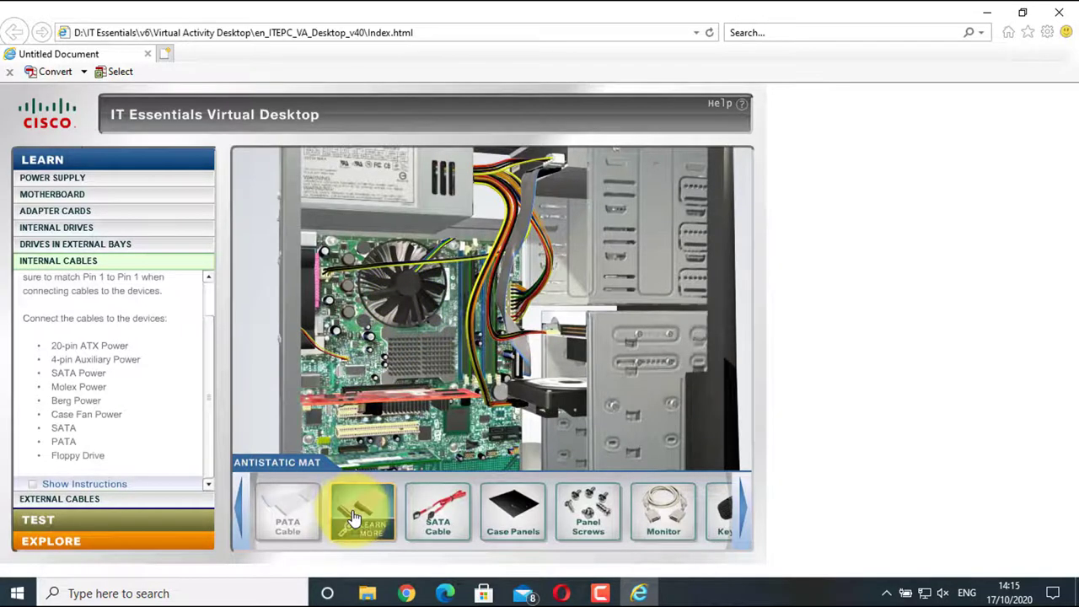
# - Rotate the Floppy Cable into line and seat it on the motherboard connector
pyautogui.moveTo(358, 511); pyautogui.dragTo(549, 290)
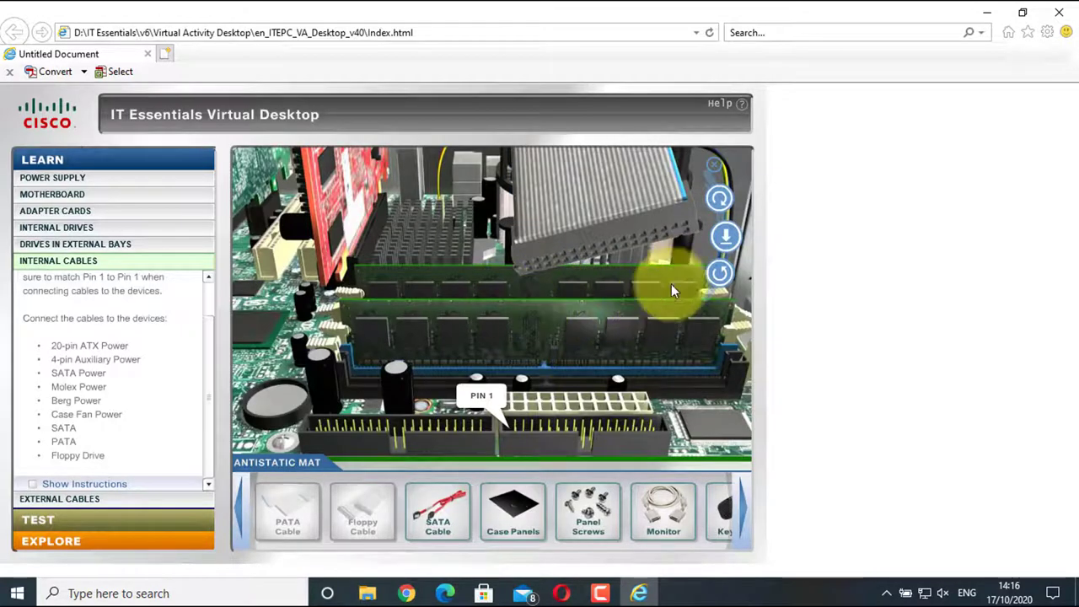
pyautogui.click(719, 272)
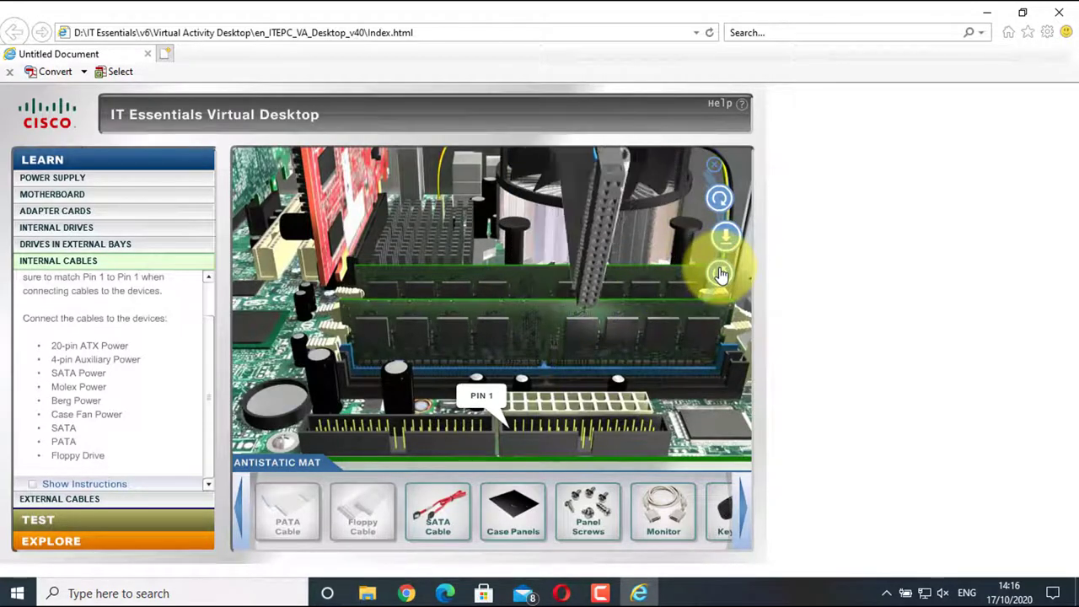
pyautogui.click(721, 274)
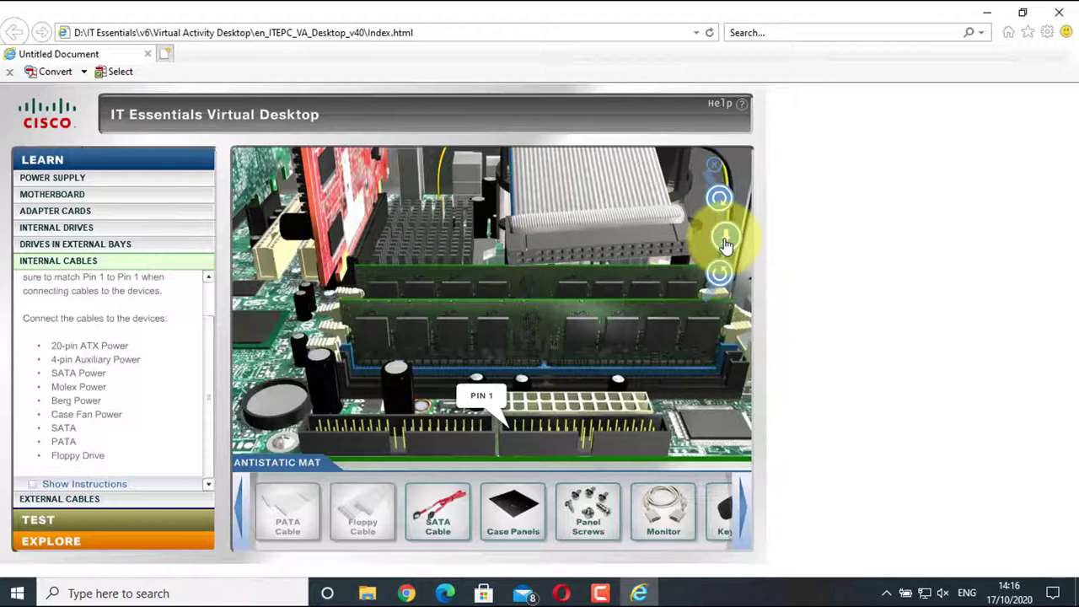
pyautogui.click(720, 272)
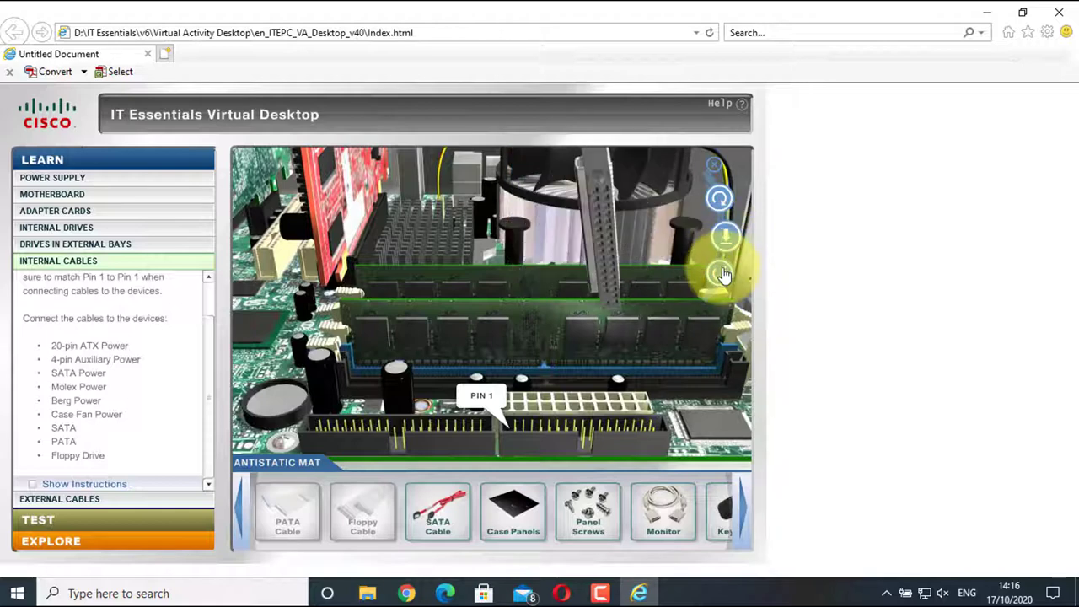
pyautogui.click(724, 240)
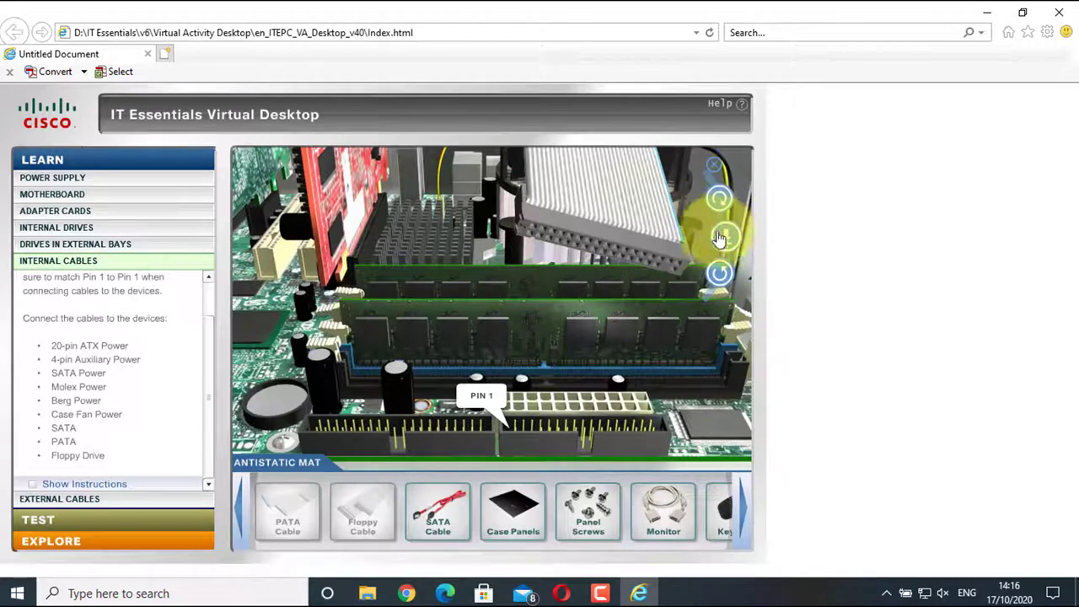
pyautogui.click(719, 200)
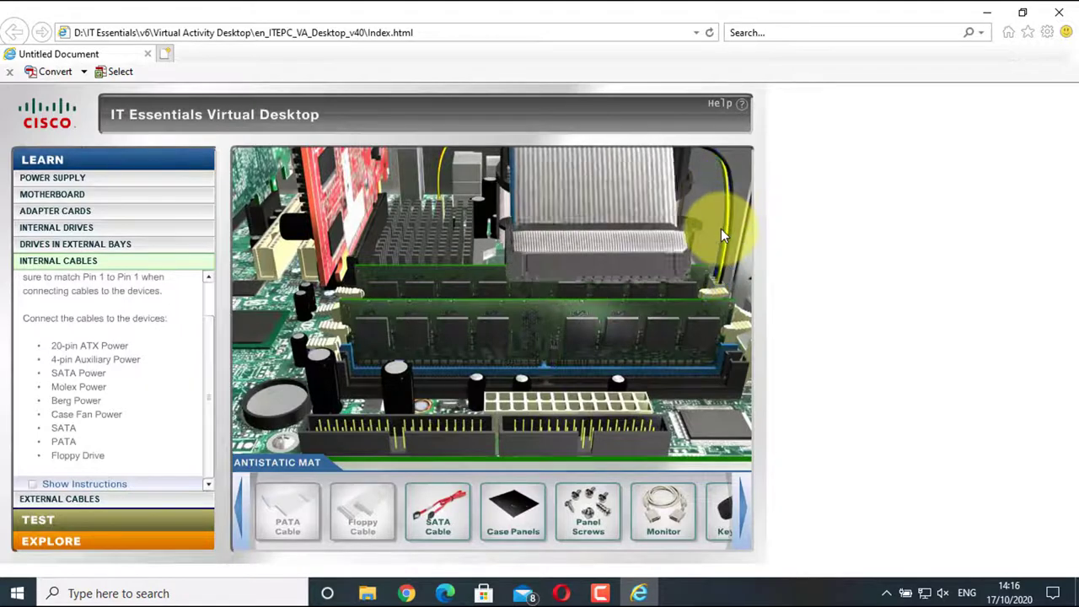
pyautogui.click(720, 228)
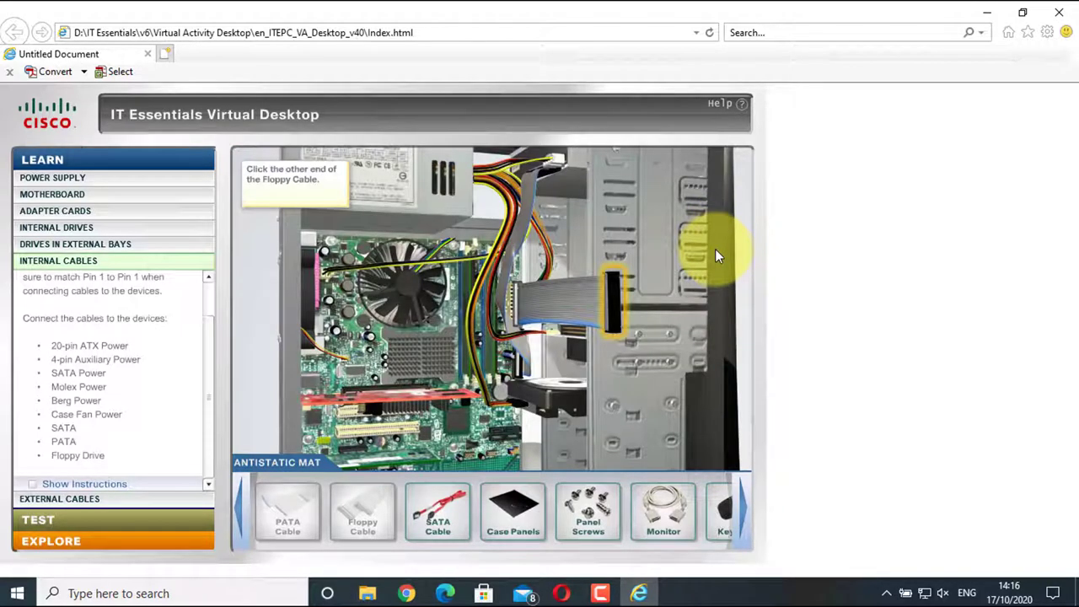
# - Slide the Floppy Cable's other end onto the drive connector
pyautogui.click(612, 295)
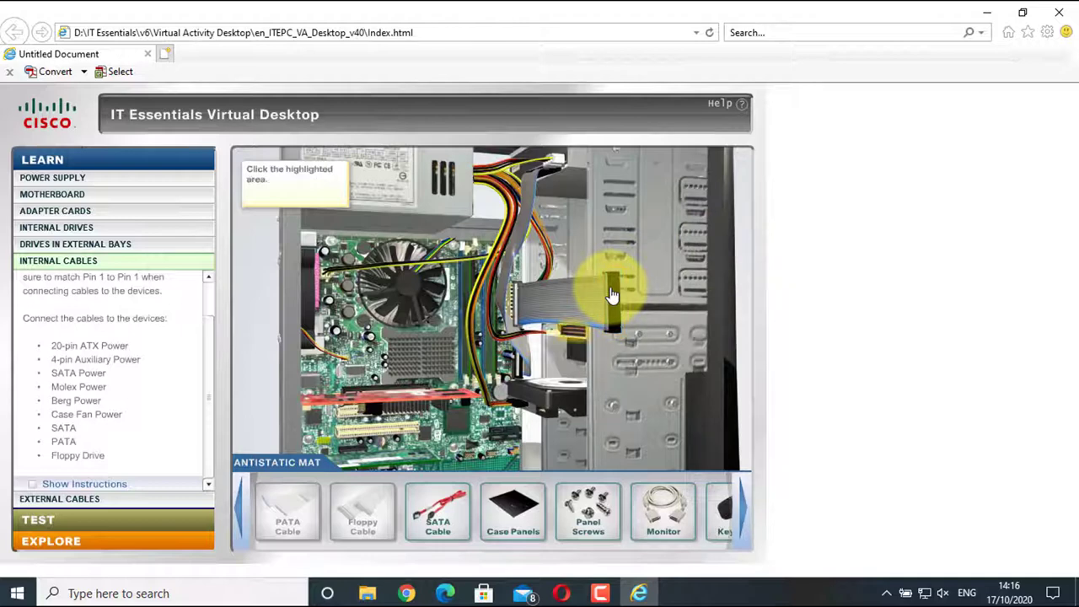
pyautogui.click(571, 337)
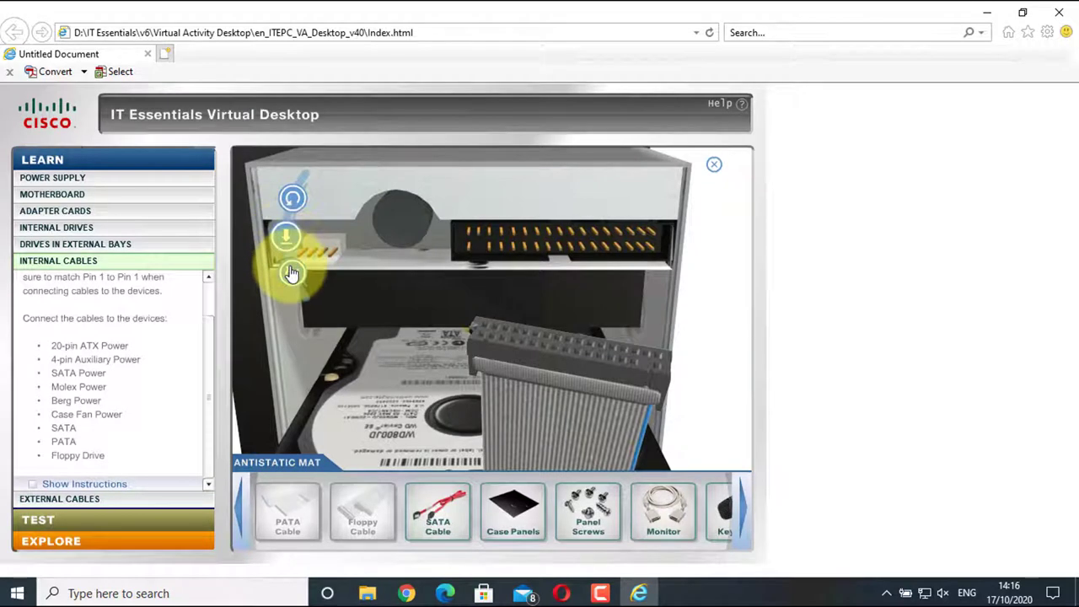
pyautogui.click(290, 272)
pyautogui.click(291, 272)
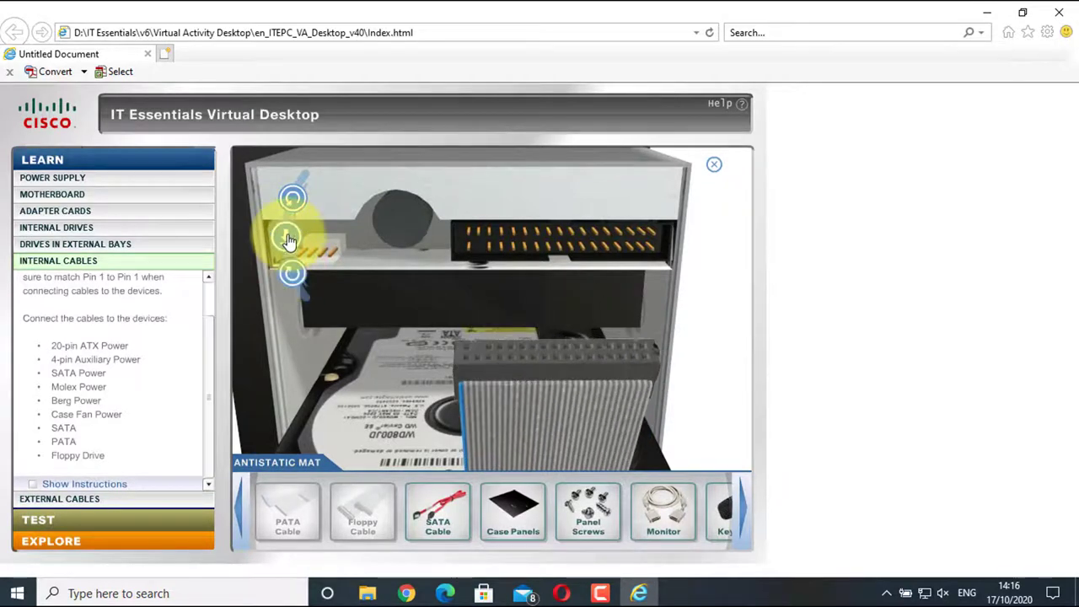
pyautogui.click(287, 240)
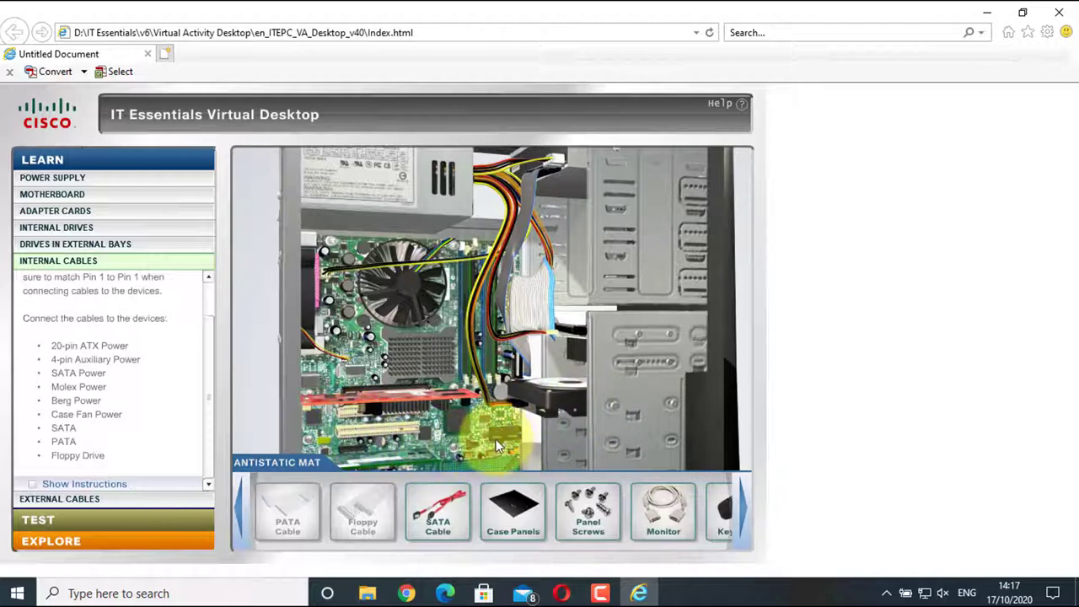
# - Rotate the SATA cable and seat it in the motherboard's SATA port
pyautogui.click(445, 506)
pyautogui.moveTo(445, 506); pyautogui.dragTo(543, 392)
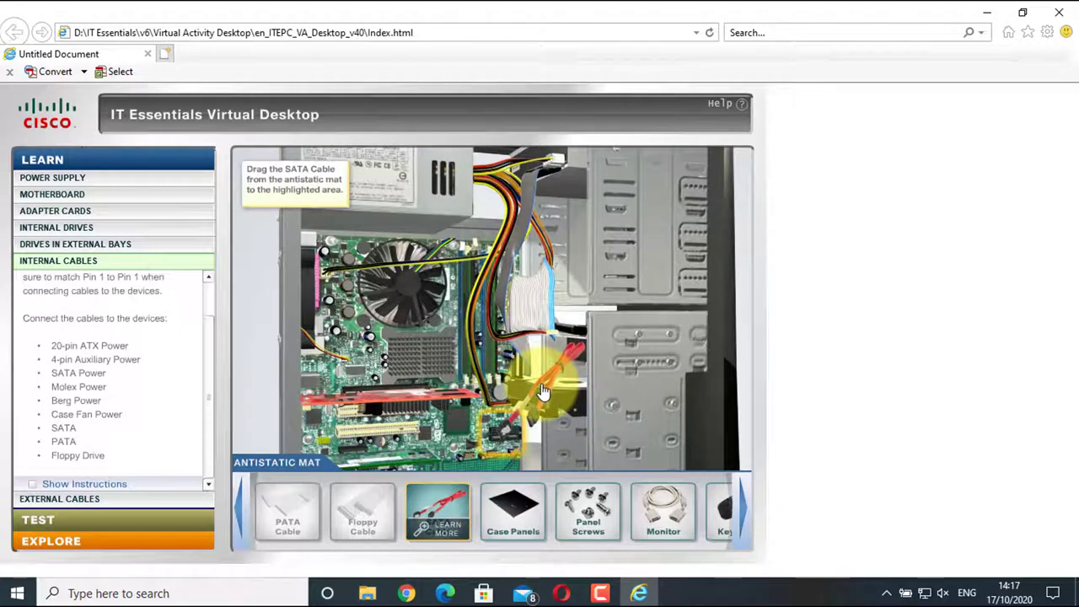
pyautogui.moveTo(543, 392); pyautogui.dragTo(543, 392)
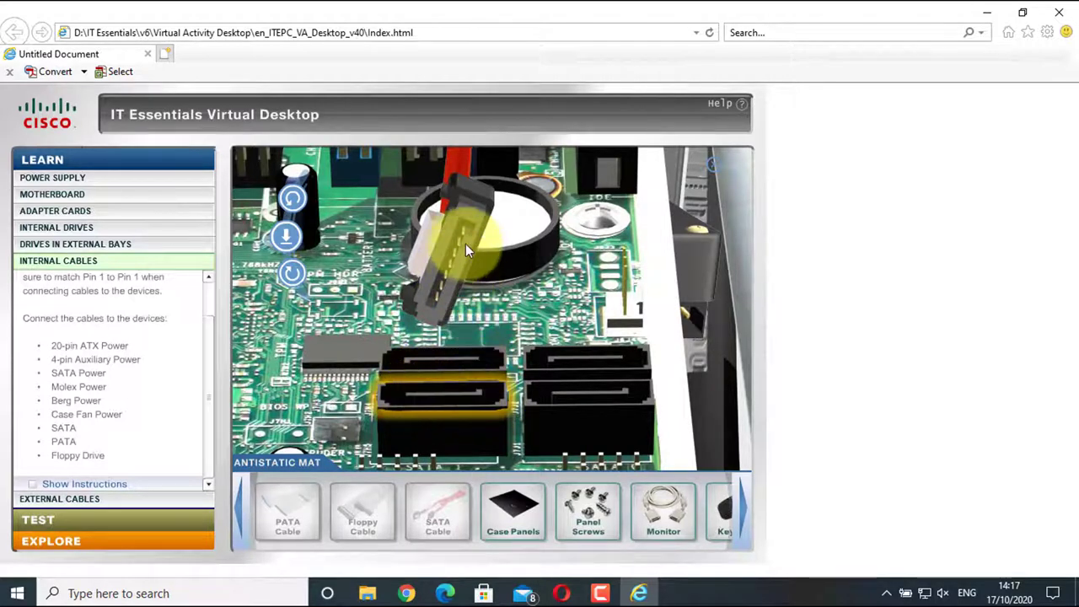
pyautogui.click(293, 274)
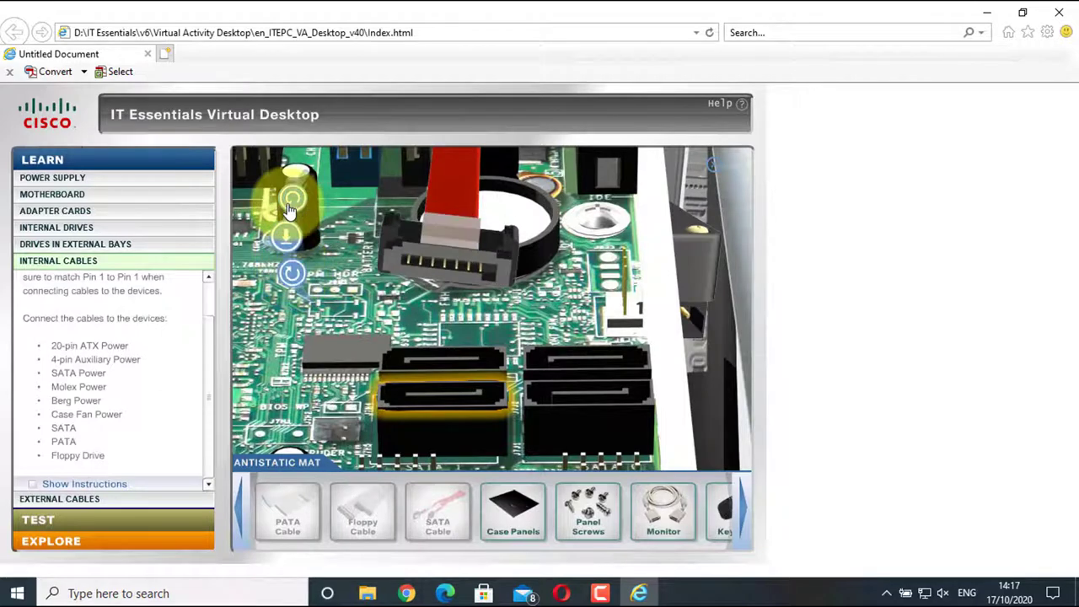
pyautogui.click(285, 242)
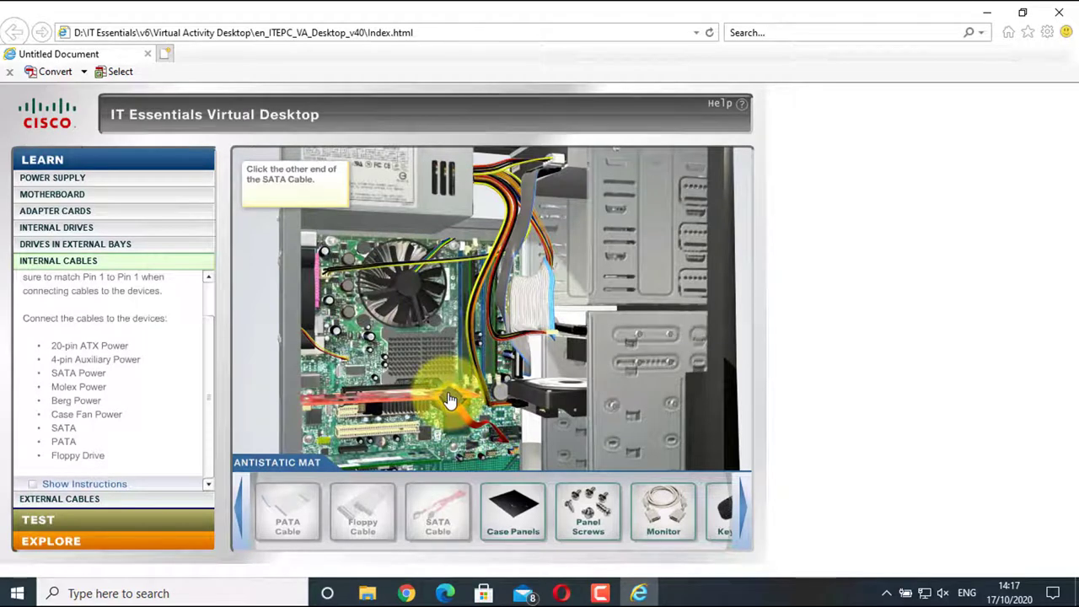
# - Plug the SATA cable's other end into the hard drive and dismiss the completion message
pyautogui.click(449, 400)
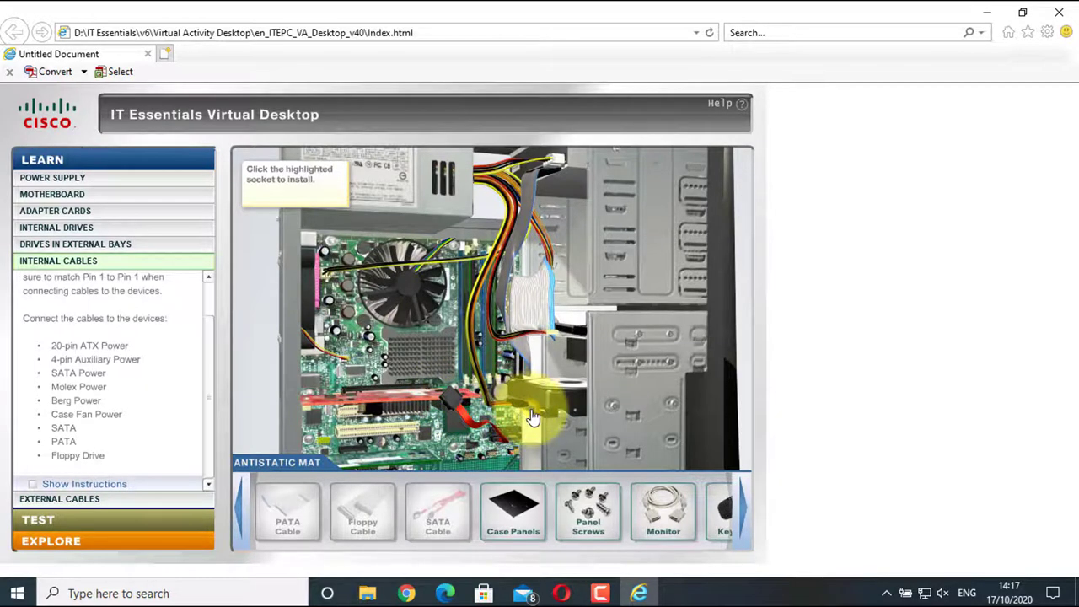
pyautogui.click(533, 418)
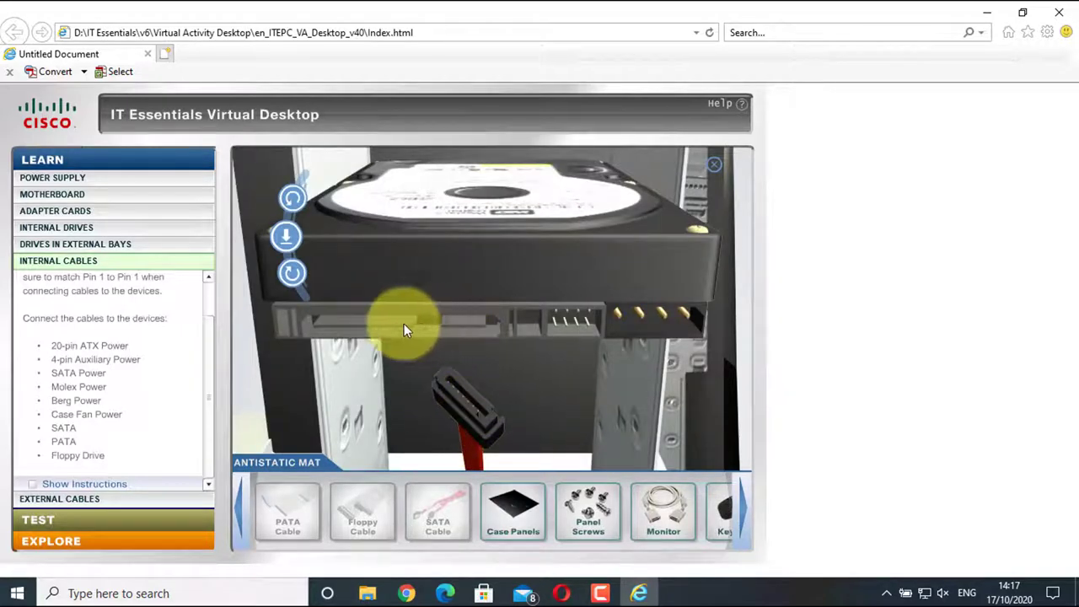
pyautogui.click(294, 277)
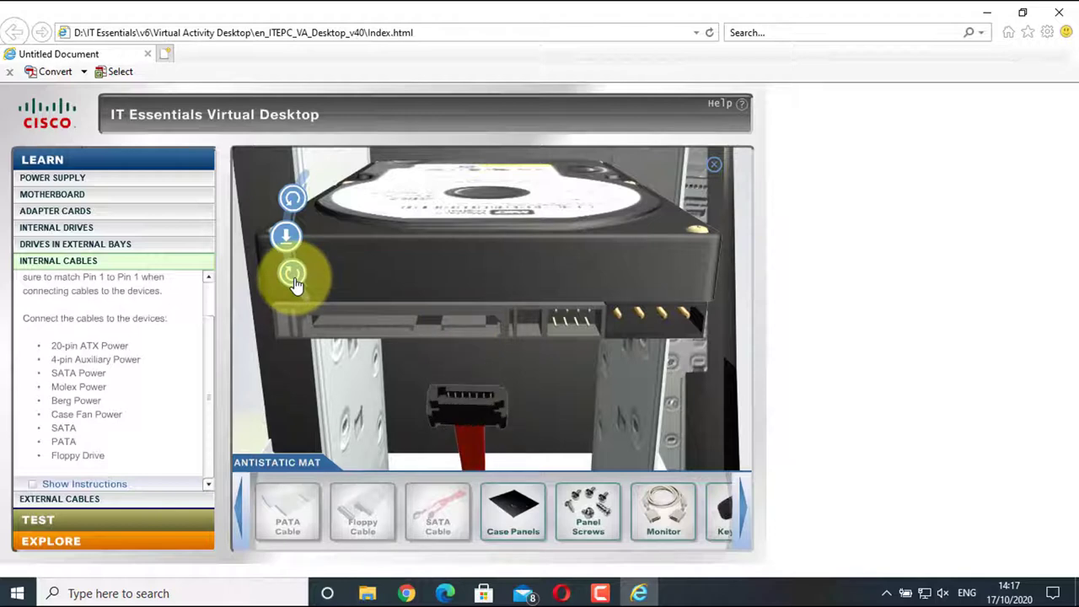
pyautogui.click(286, 239)
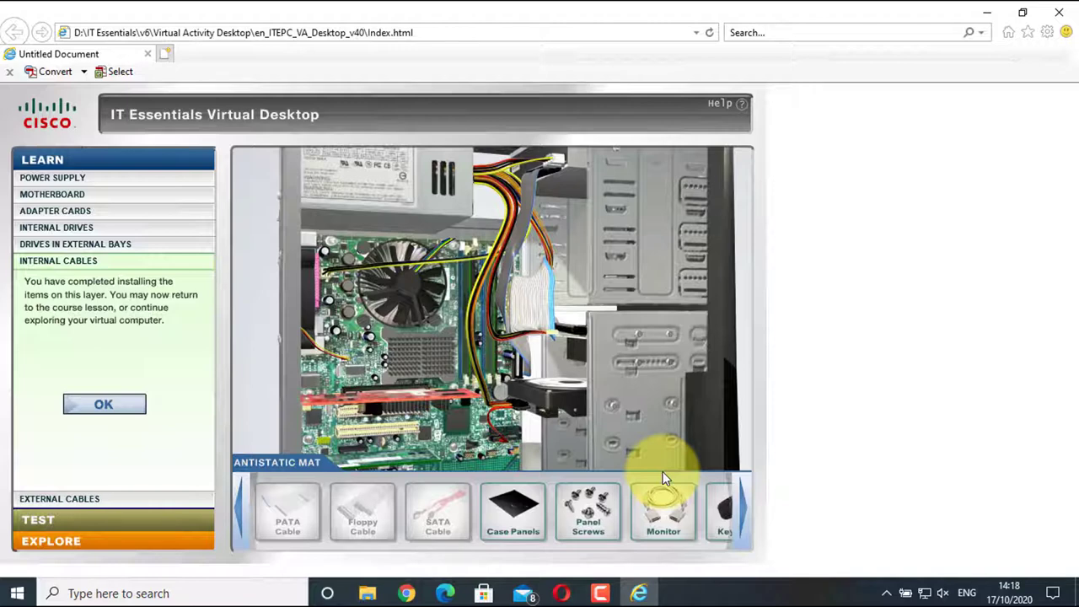
pyautogui.click(84, 410)
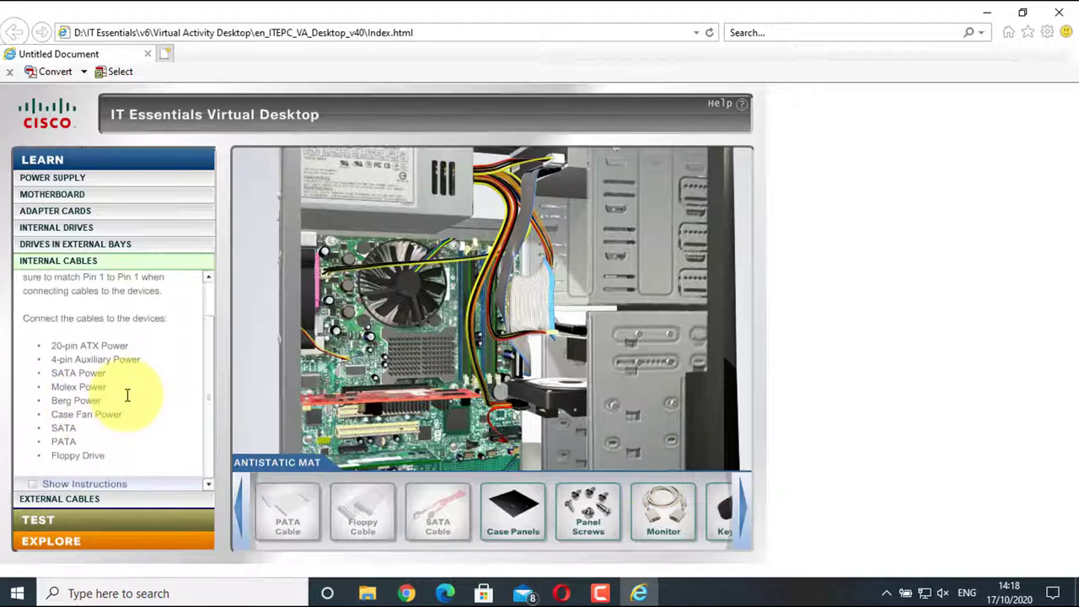
# - Start the External Cables layer, fit the case panels and fasten them with panel screws
pyautogui.click(49, 502)
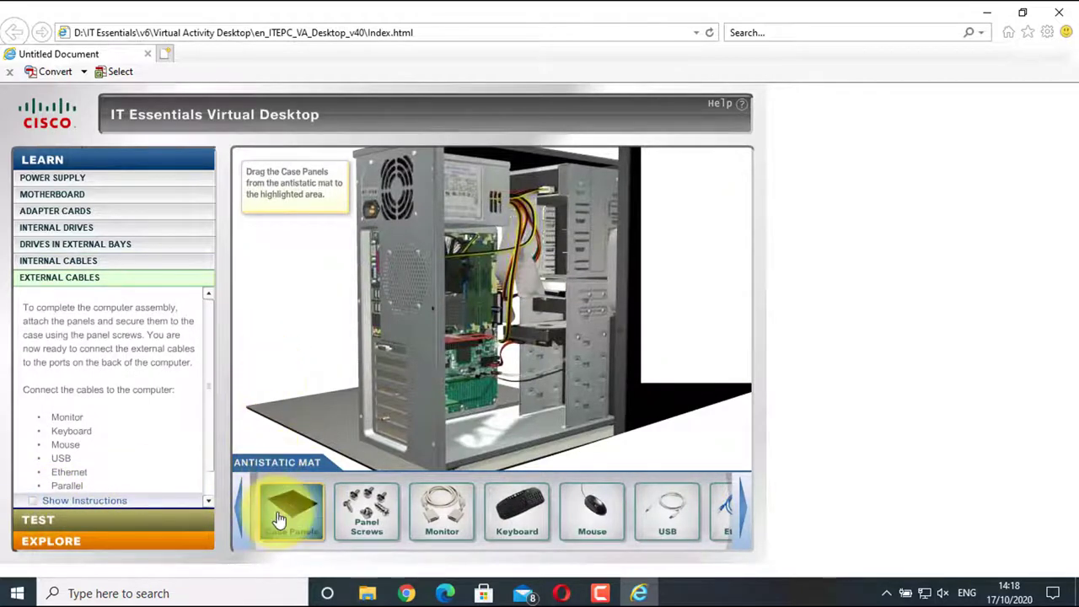
pyautogui.moveTo(279, 518); pyautogui.dragTo(531, 309)
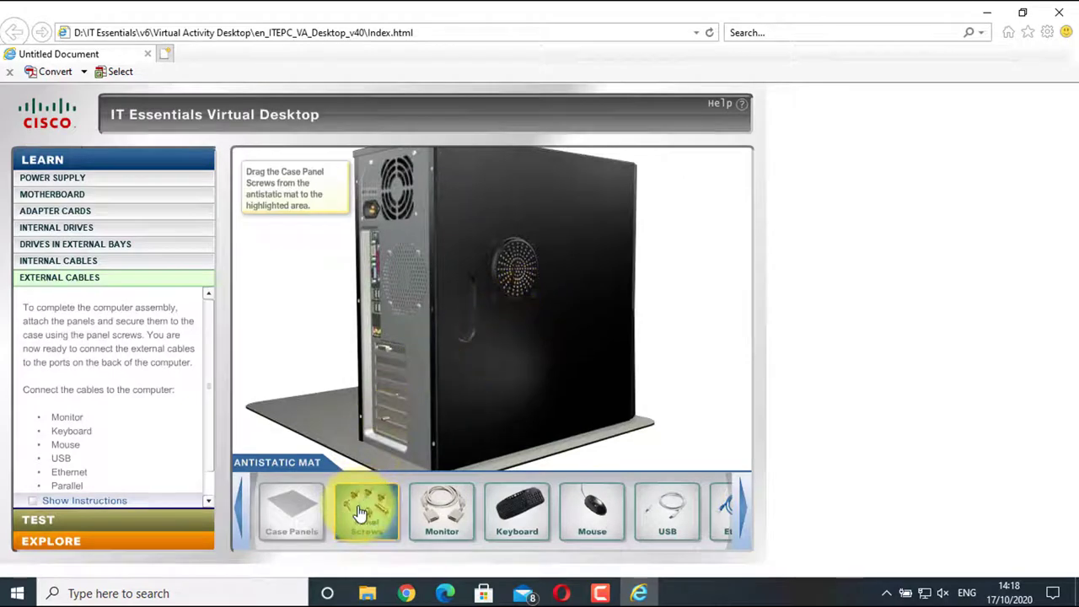
pyautogui.moveTo(360, 511); pyautogui.dragTo(447, 330)
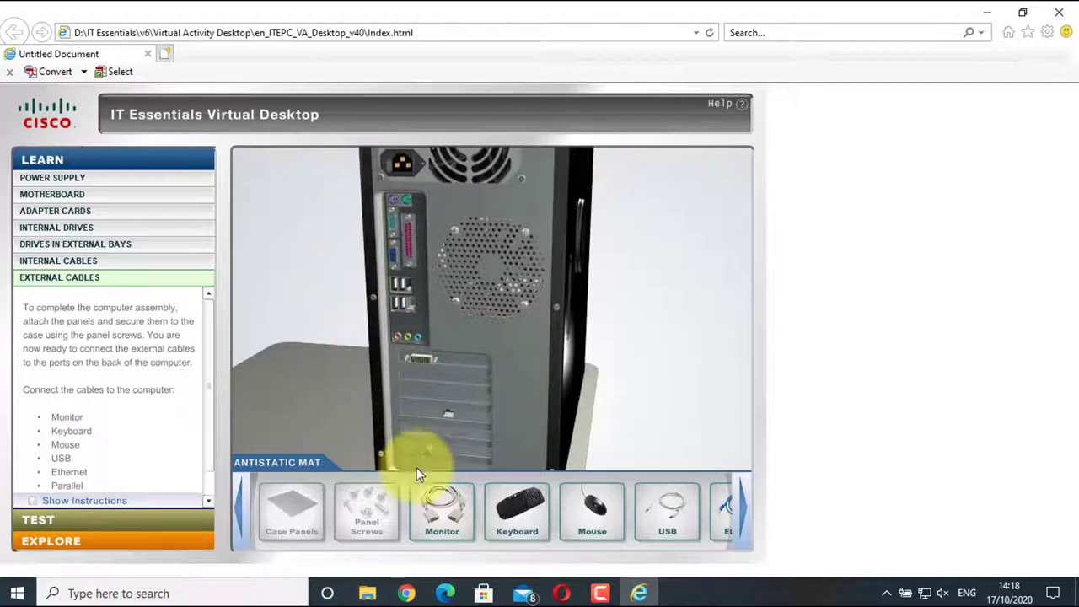
pyautogui.scroll(-1, 137, 409)
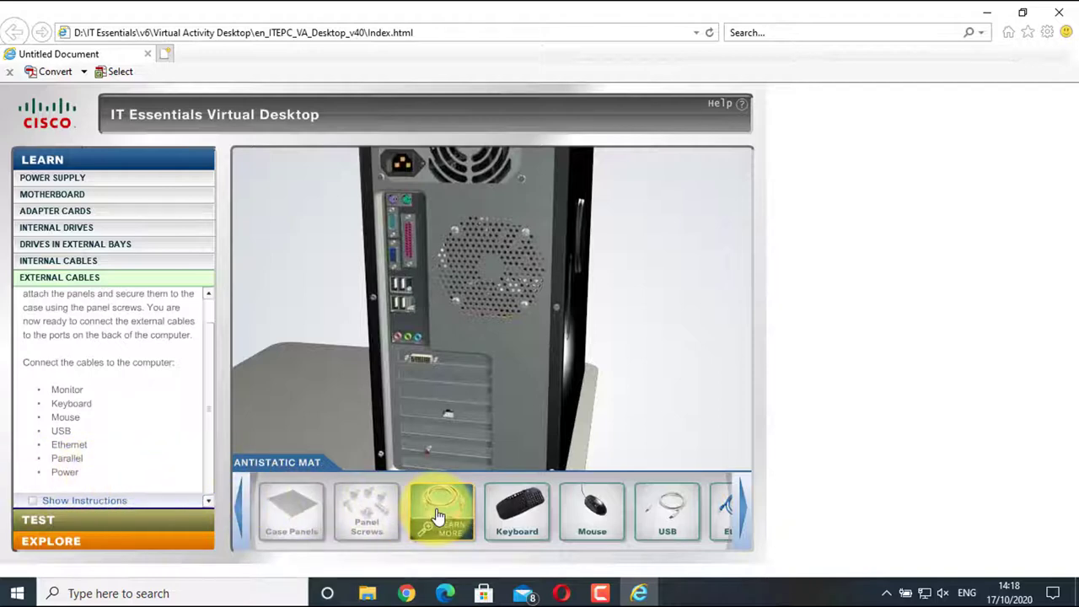
# - Rotate the monitor cable and plug it into the card's video port
pyautogui.moveTo(451, 504); pyautogui.dragTo(453, 397)
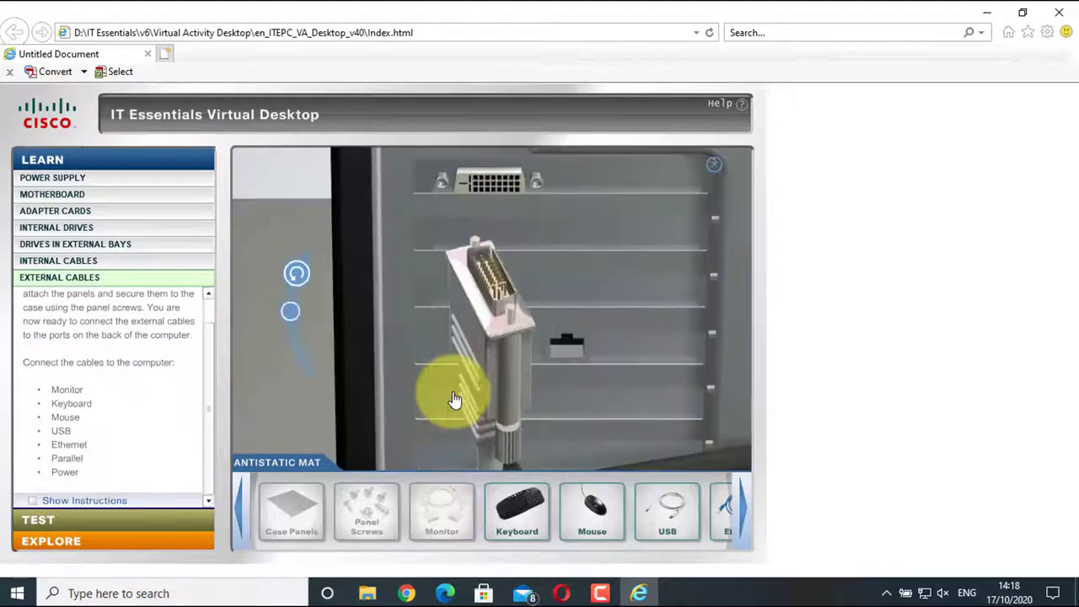
pyautogui.click(294, 350)
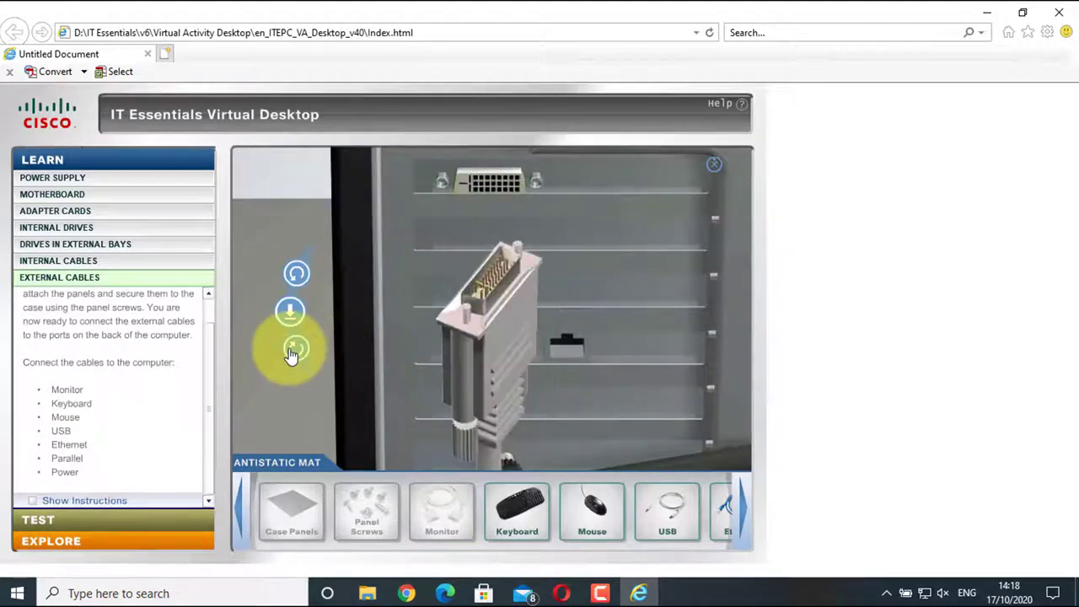
pyautogui.click(289, 310)
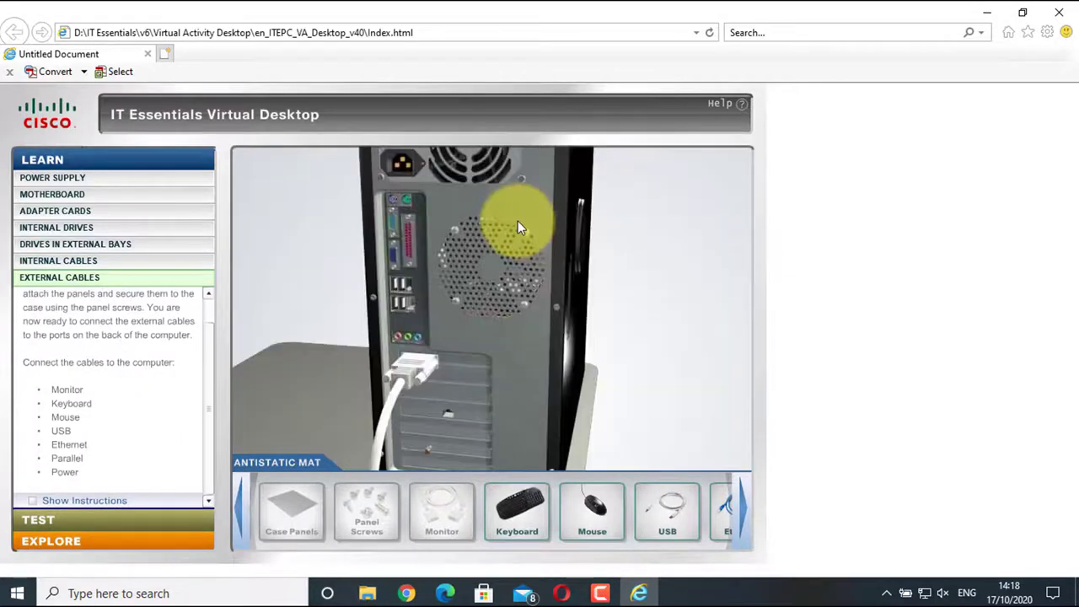
# - Plug the keyboard cable into the purple PS/2 port
pyautogui.moveTo(533, 499)
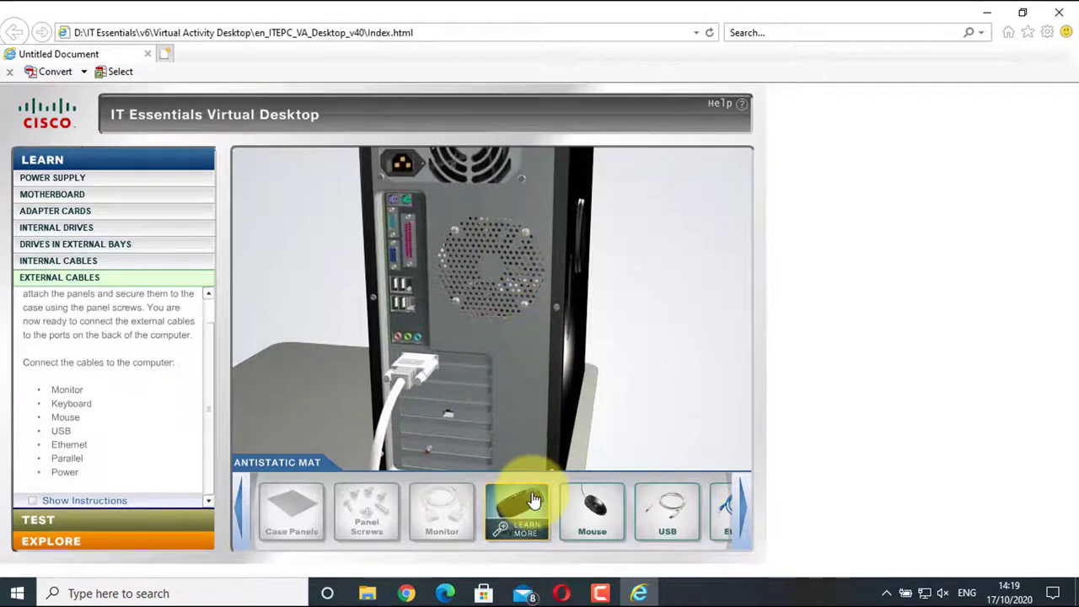
pyautogui.moveTo(514, 503); pyautogui.dragTo(436, 200)
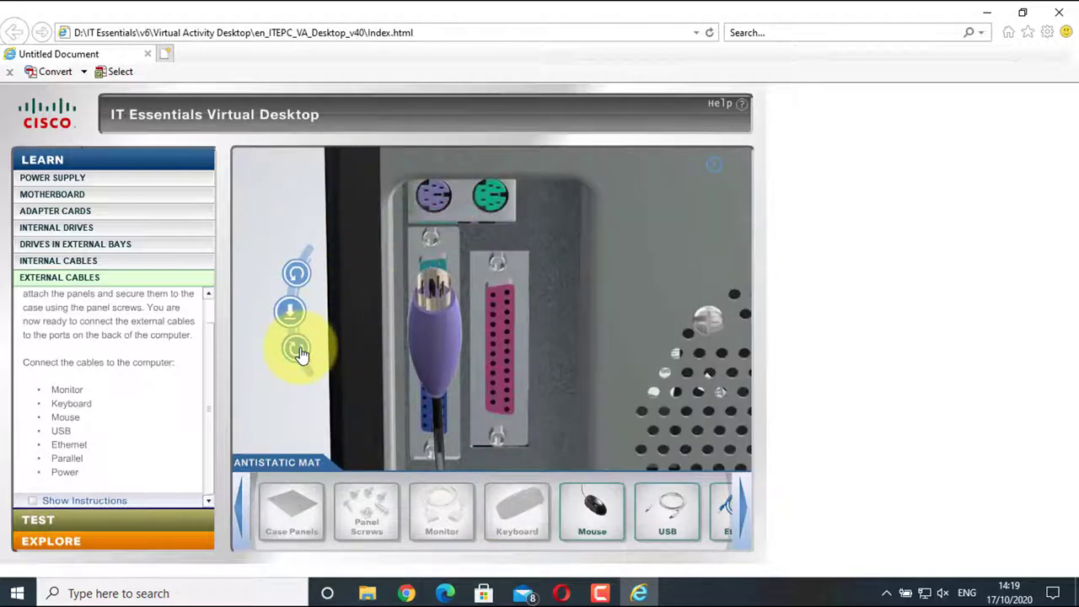
pyautogui.click(299, 353)
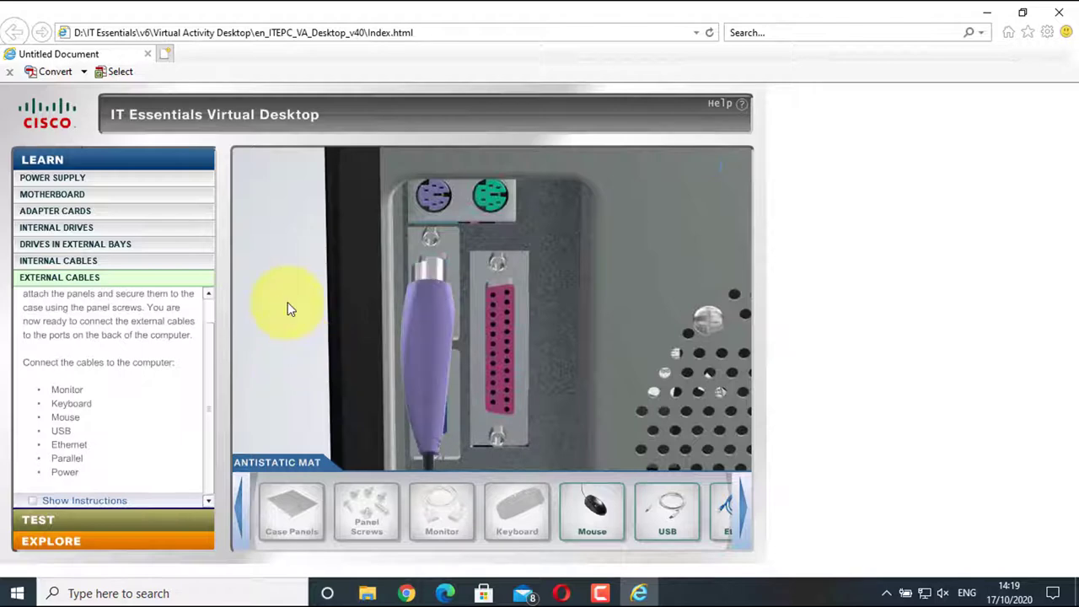
pyautogui.moveTo(595, 519); pyautogui.dragTo(379, 215)
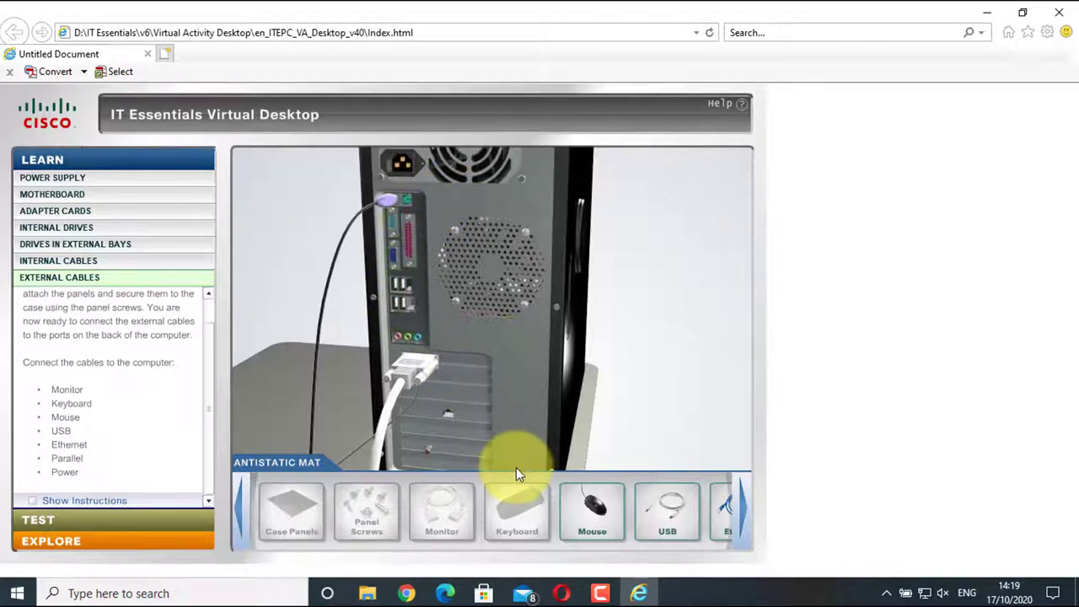
pyautogui.moveTo(515, 474); pyautogui.dragTo(381, 314)
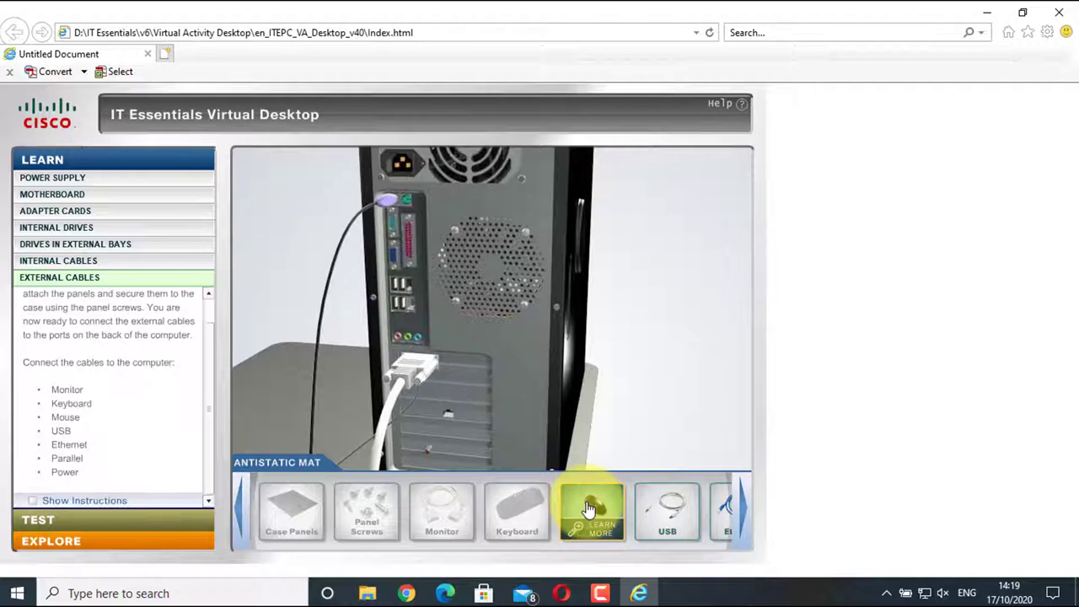
# - Rotate the mouse plug and insert it into the green PS/2 port
pyautogui.moveTo(588, 509); pyautogui.dragTo(447, 205)
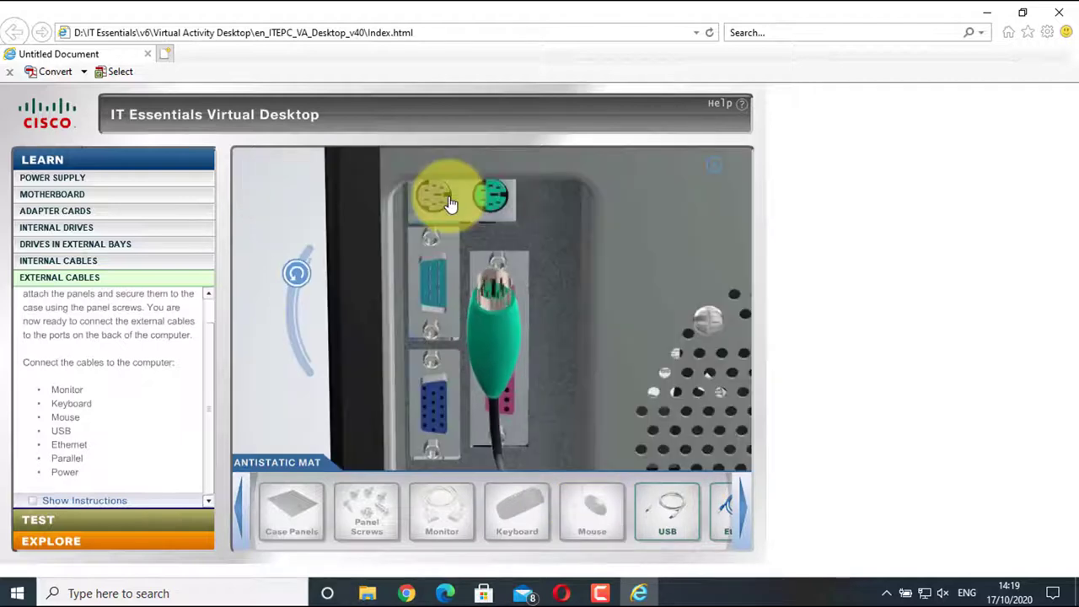
pyautogui.click(299, 347)
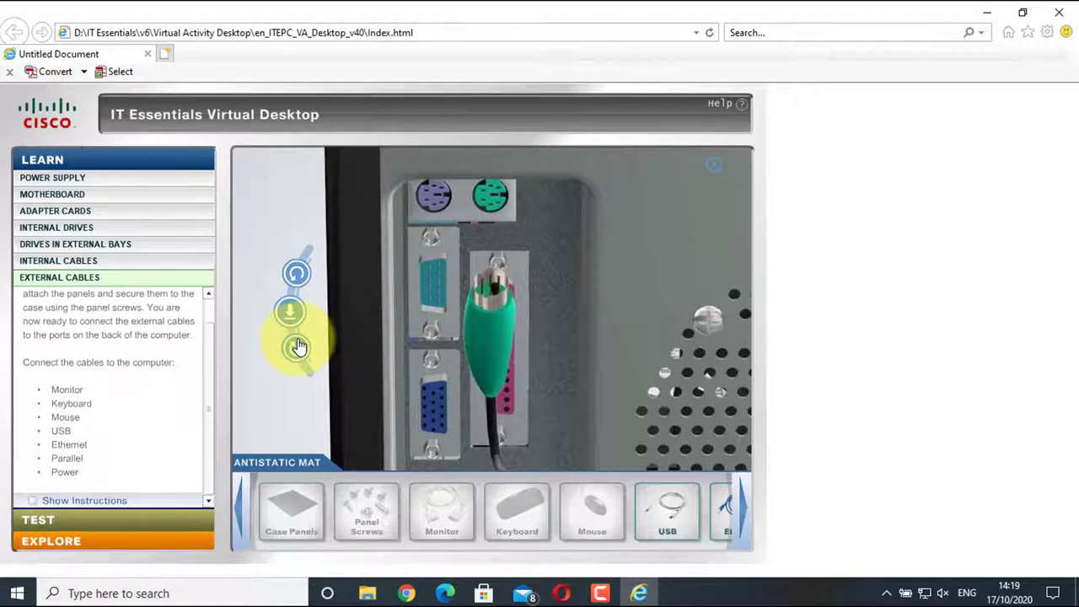
pyautogui.click(291, 315)
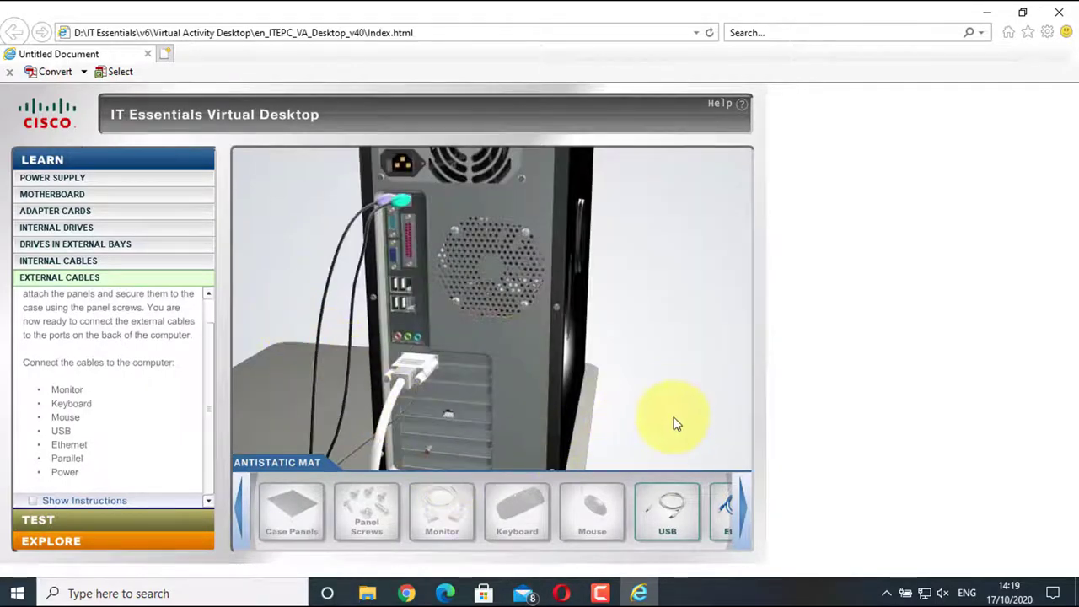
# - Rotate the USB plug and insert it into a rear USB port
pyautogui.moveTo(666, 510); pyautogui.dragTo(450, 308)
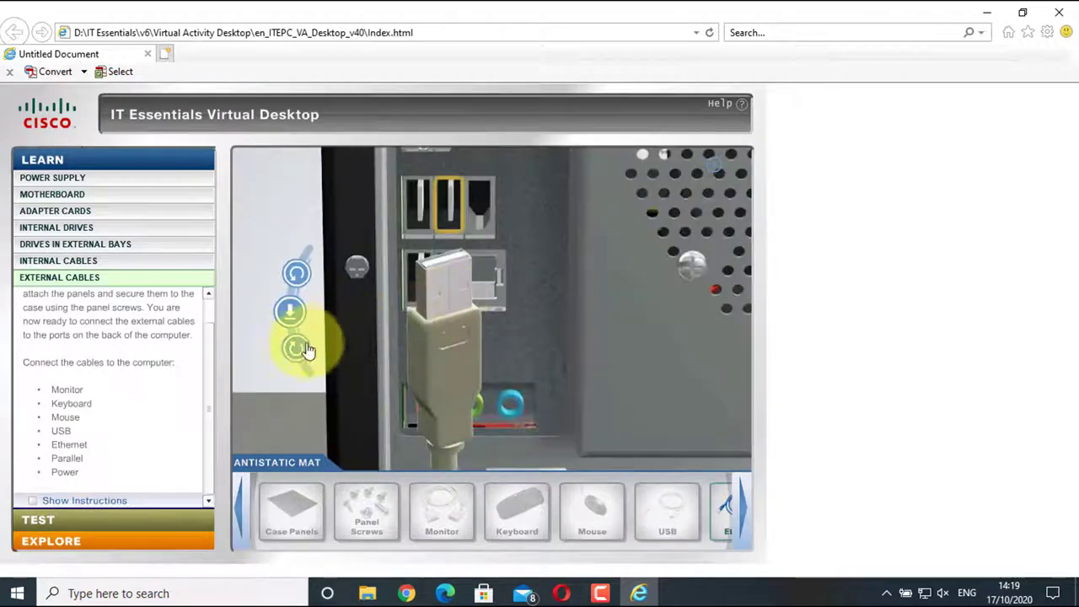
pyautogui.click(297, 352)
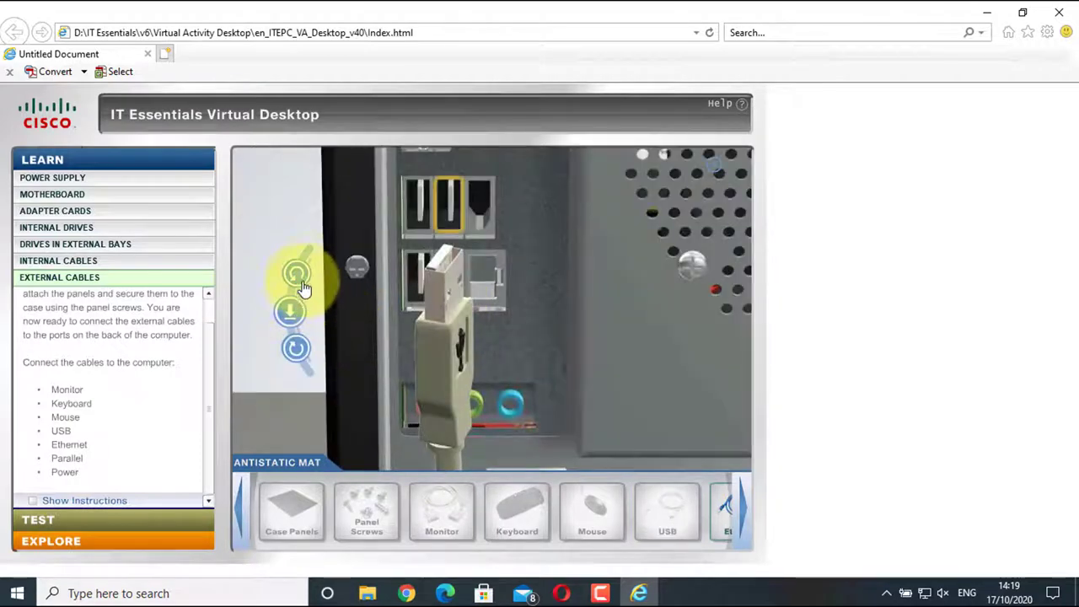
pyautogui.click(295, 309)
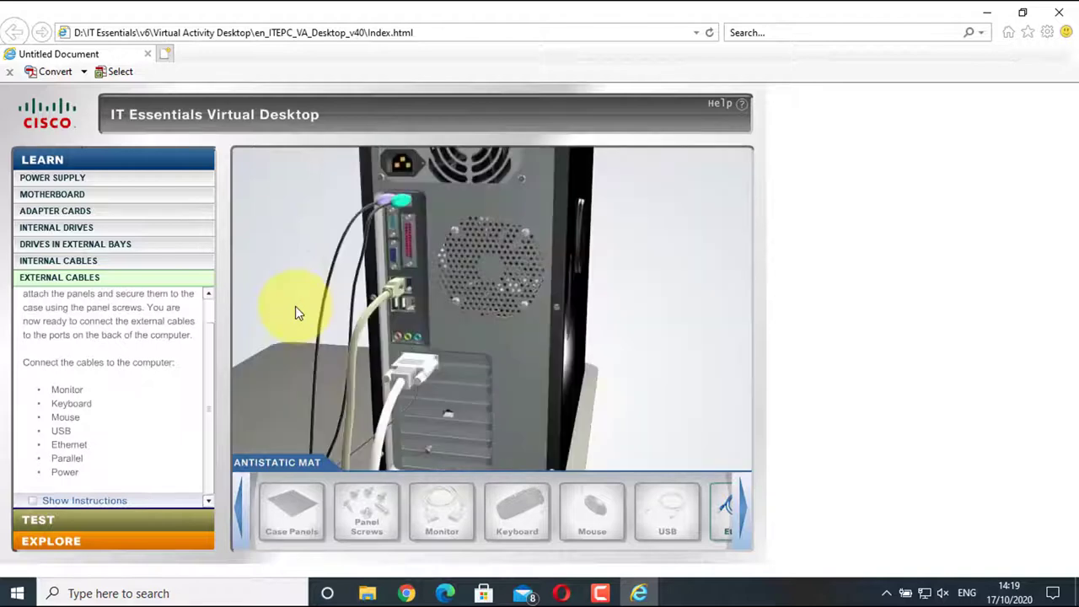
# - Plug the Ethernet cable into the network card and attach the wireless antenna to the case
pyautogui.click(741, 516)
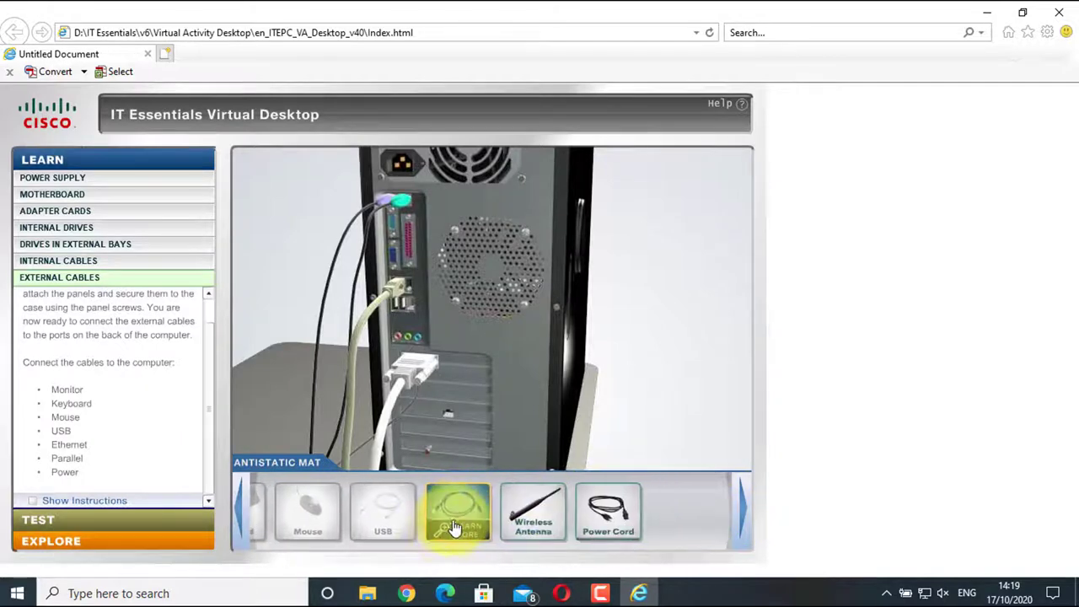
pyautogui.moveTo(459, 508); pyautogui.dragTo(495, 435)
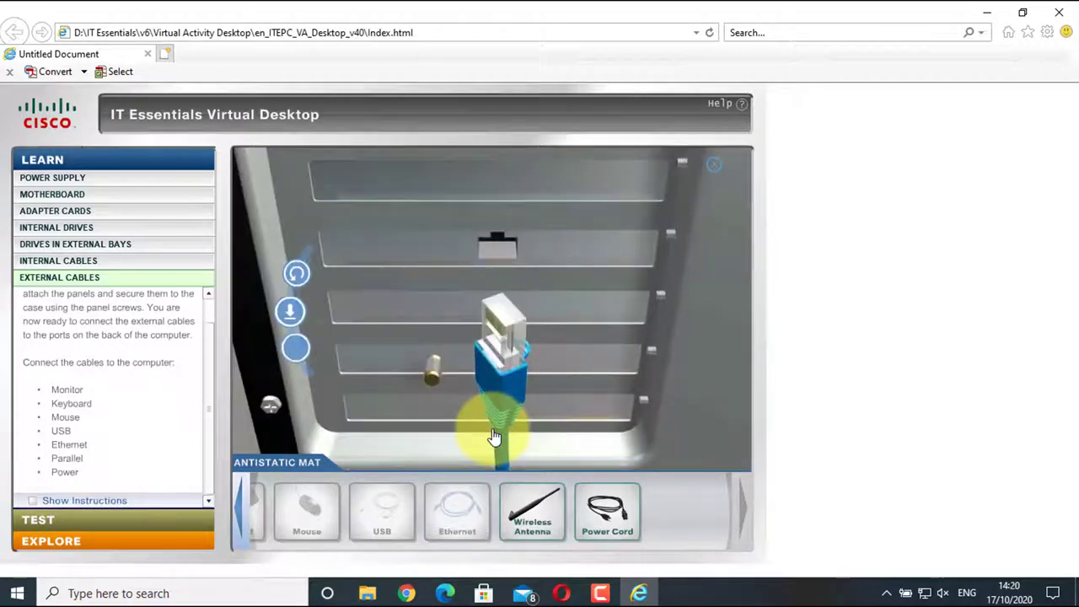
pyautogui.click(295, 349)
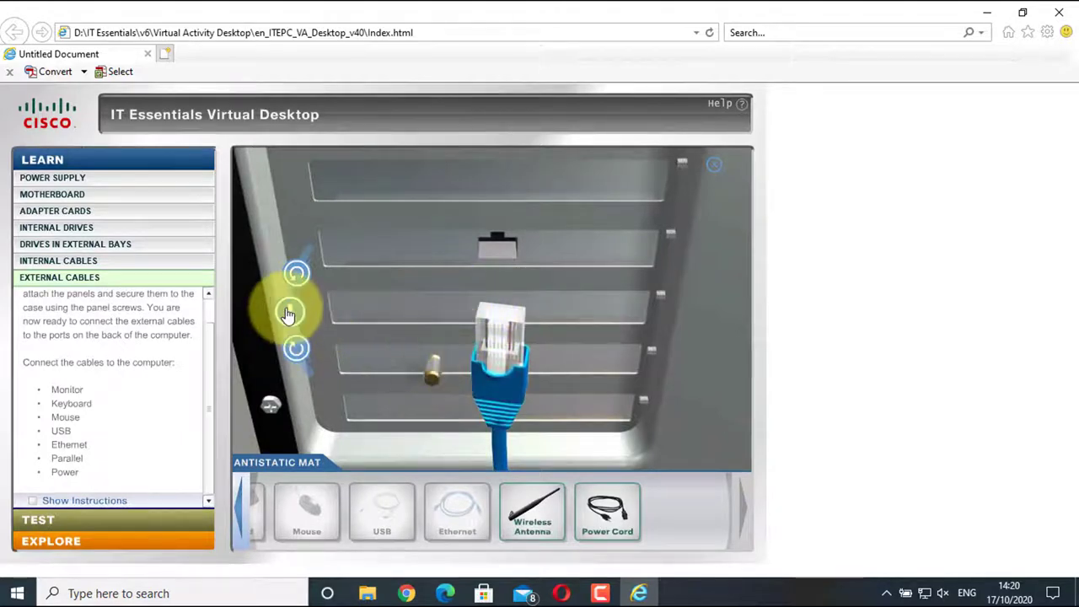
pyautogui.click(295, 274)
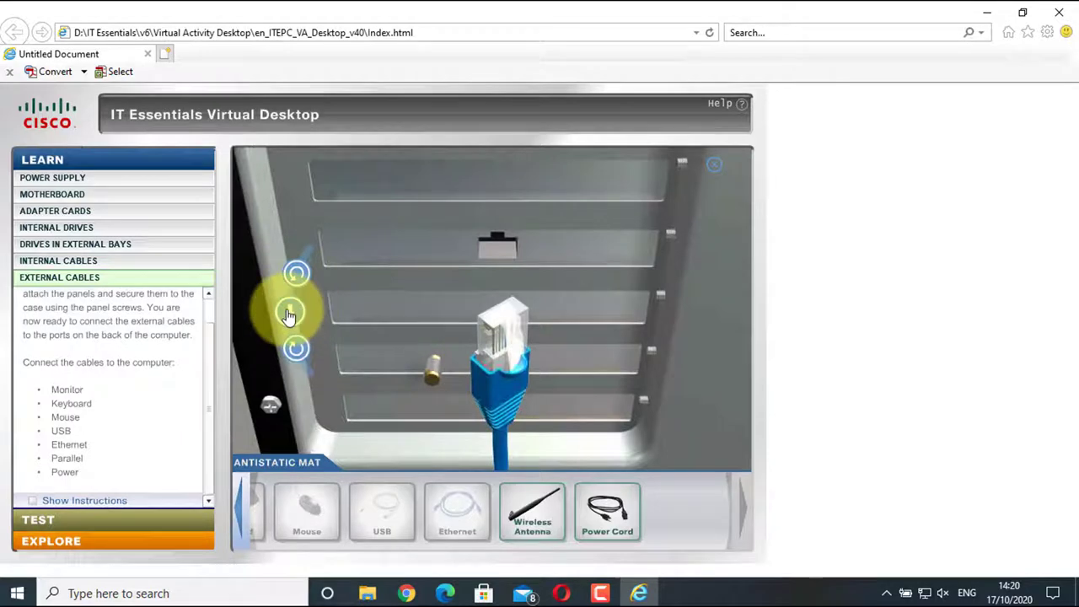
pyautogui.click(290, 312)
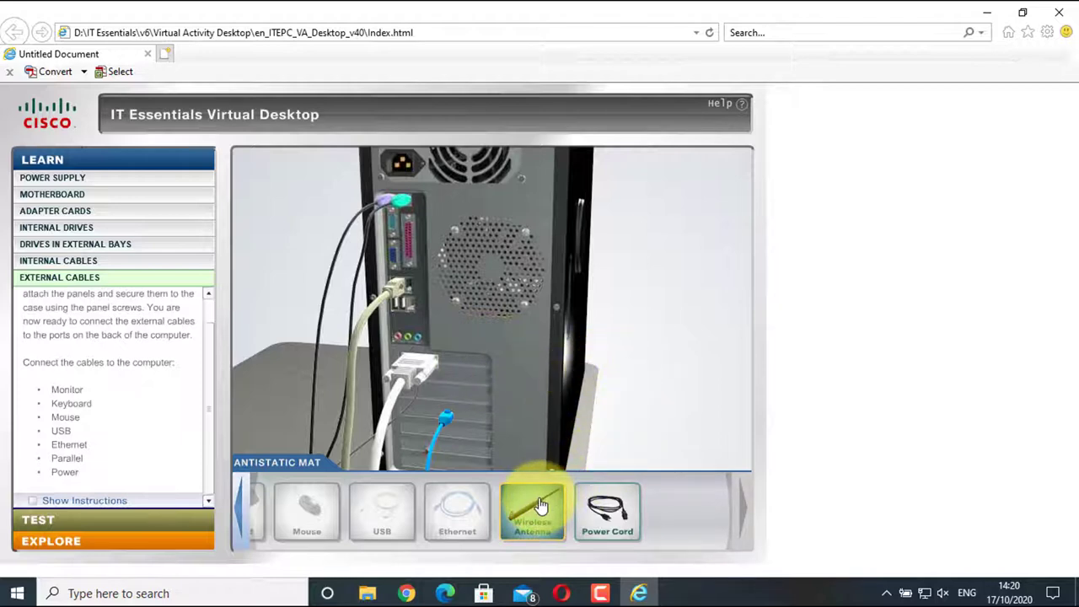
pyautogui.moveTo(541, 504); pyautogui.dragTo(514, 473)
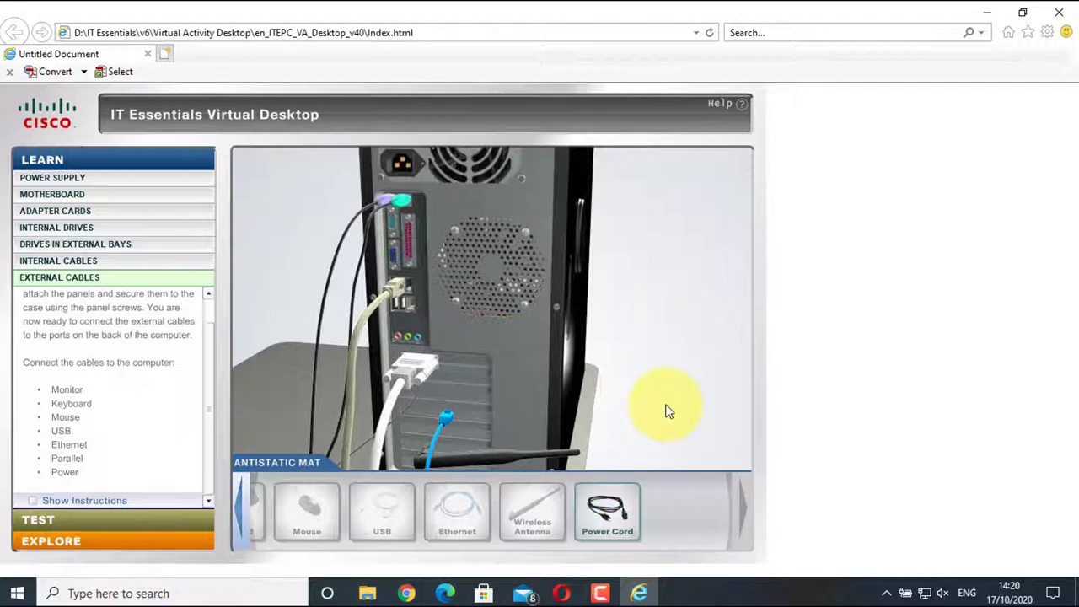
pyautogui.click(613, 504)
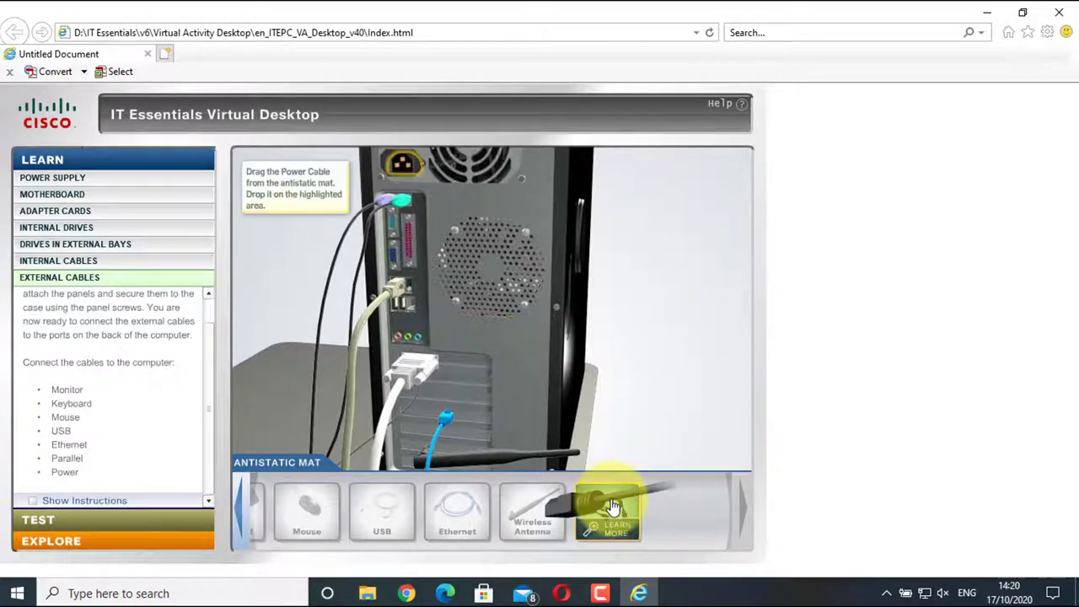
# - Seat the power cord in its socket and dismiss the completion message
pyautogui.moveTo(612, 504); pyautogui.dragTo(455, 166)
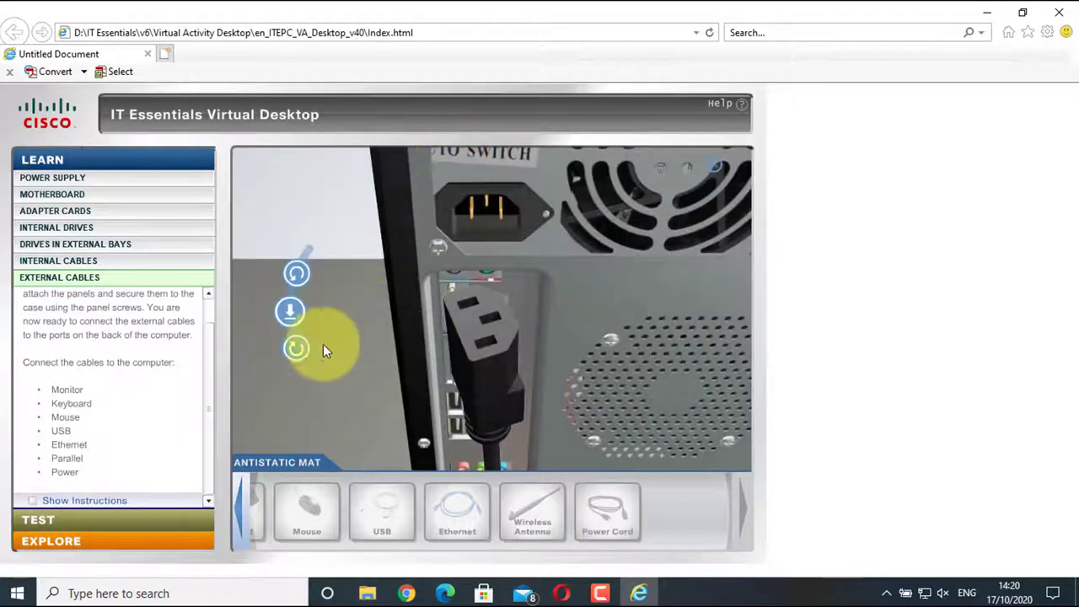
pyautogui.click(294, 350)
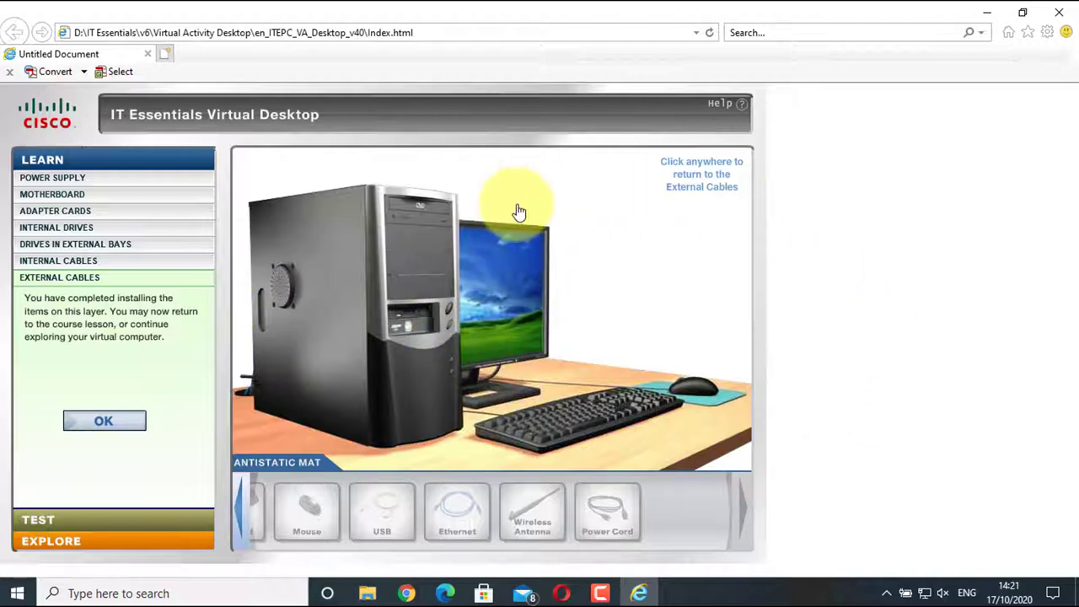
pyautogui.click(102, 421)
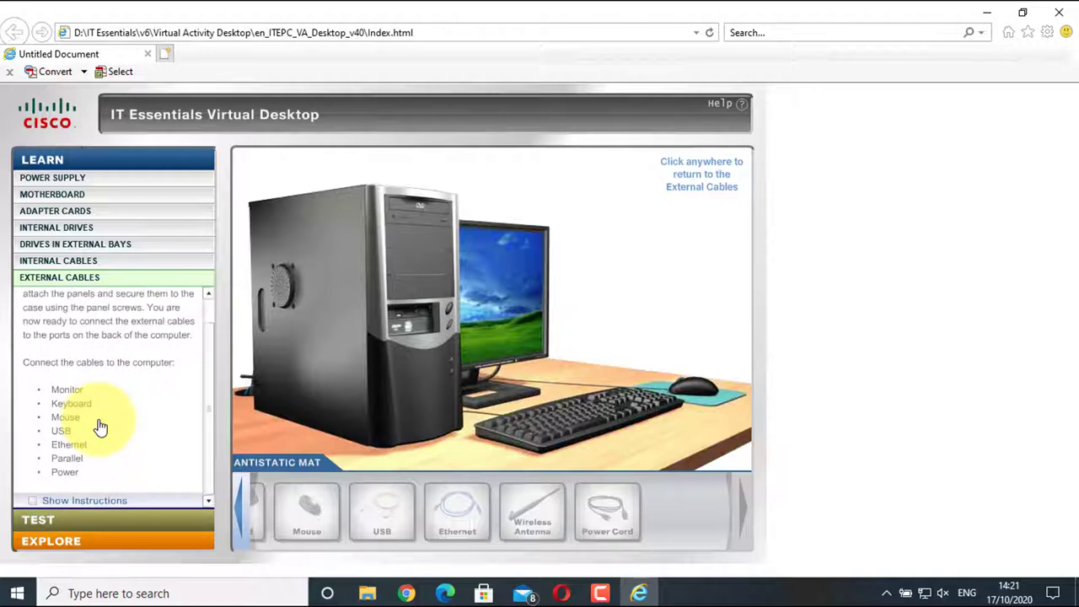
pyautogui.scroll(1, 99, 421)
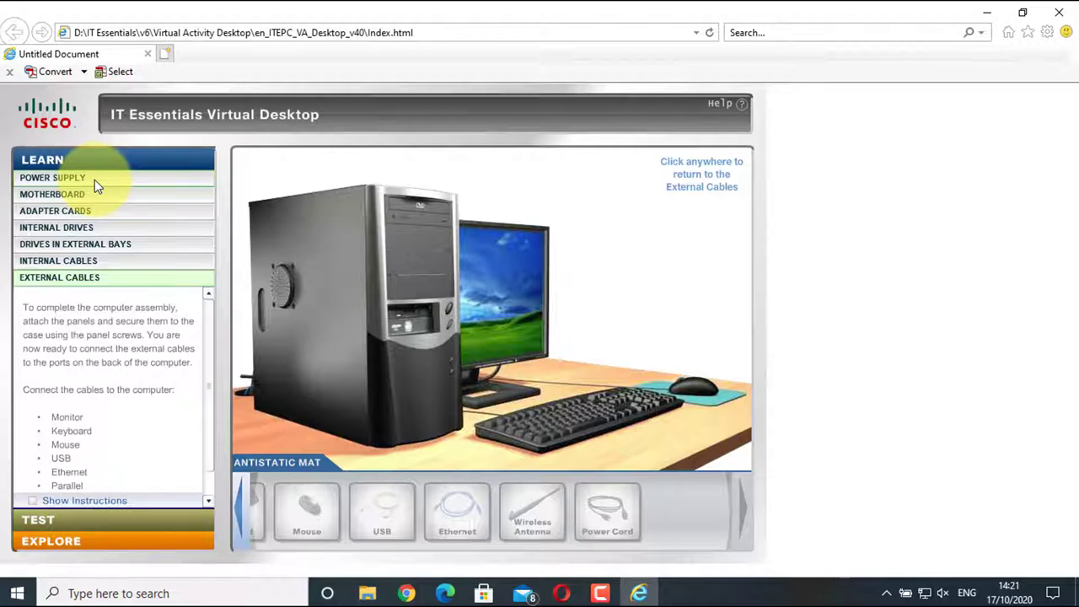
# - Switch to Test mode, then fit the case panels and panel screws onto the case
pyautogui.click(50, 522)
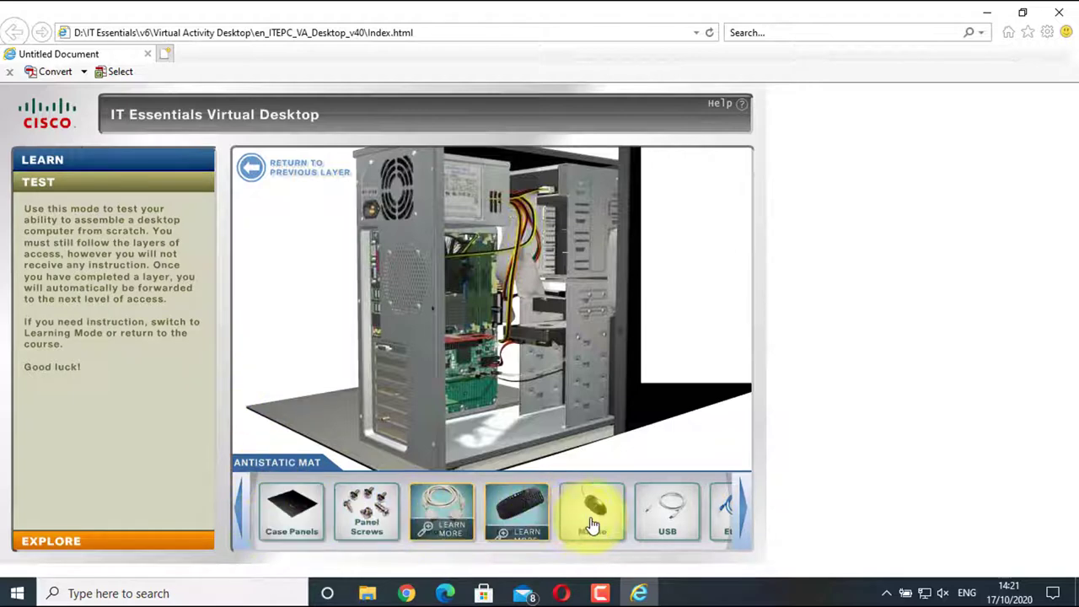
pyautogui.click(745, 514)
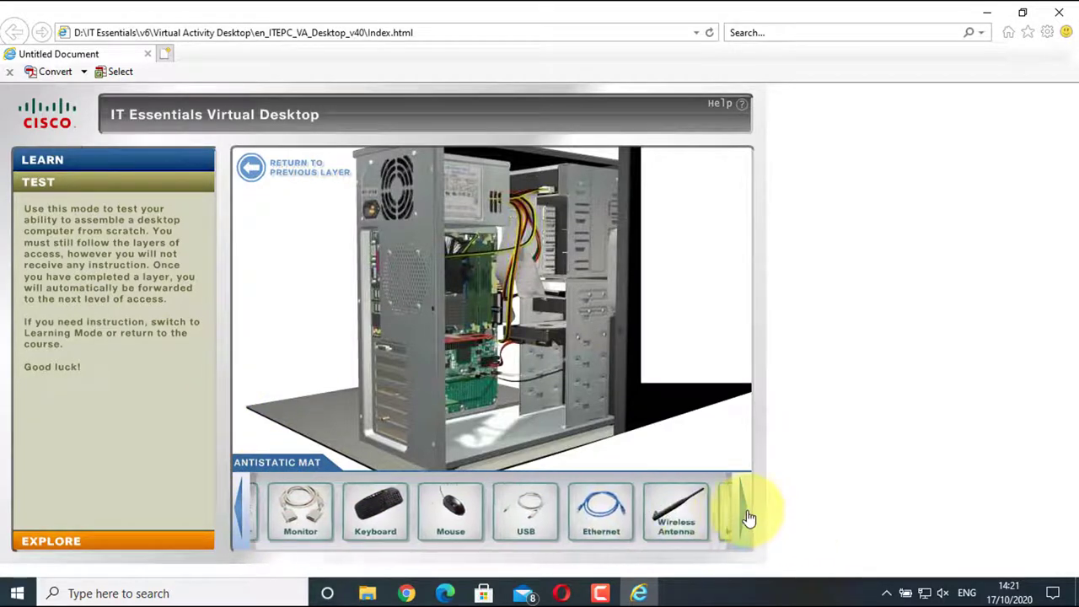
pyautogui.click(240, 514)
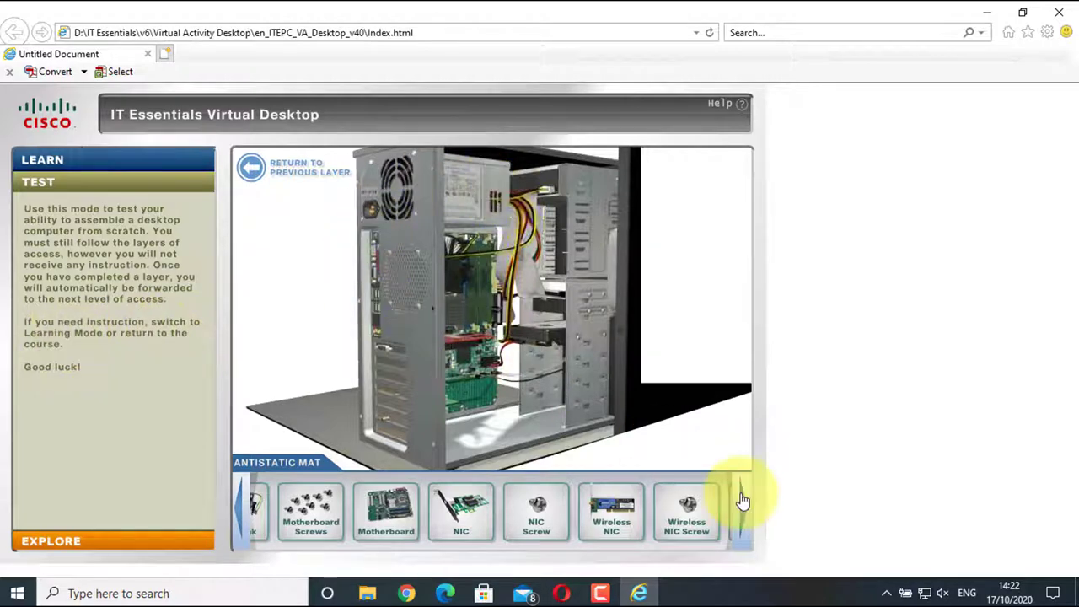
pyautogui.moveTo(741, 499); pyautogui.dragTo(739, 498)
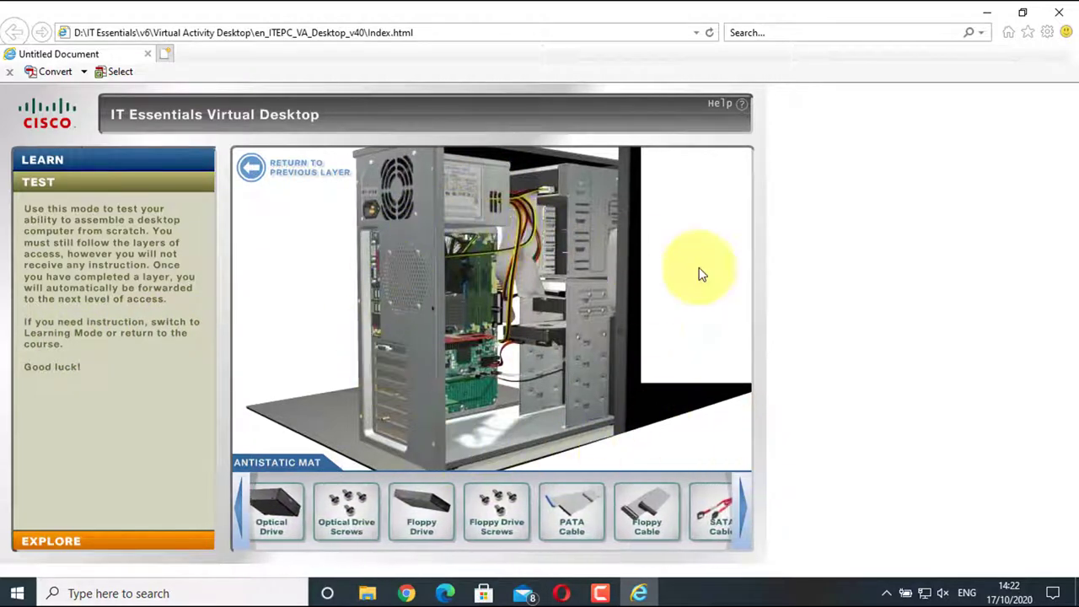
pyautogui.moveTo(749, 510); pyautogui.dragTo(747, 507)
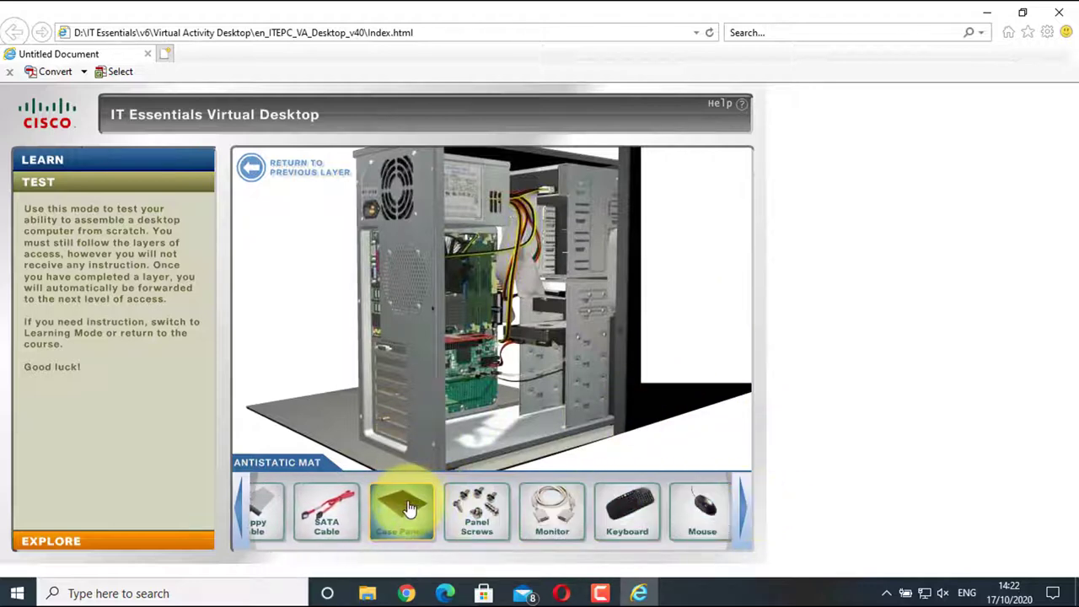
pyautogui.moveTo(408, 508); pyautogui.dragTo(513, 259)
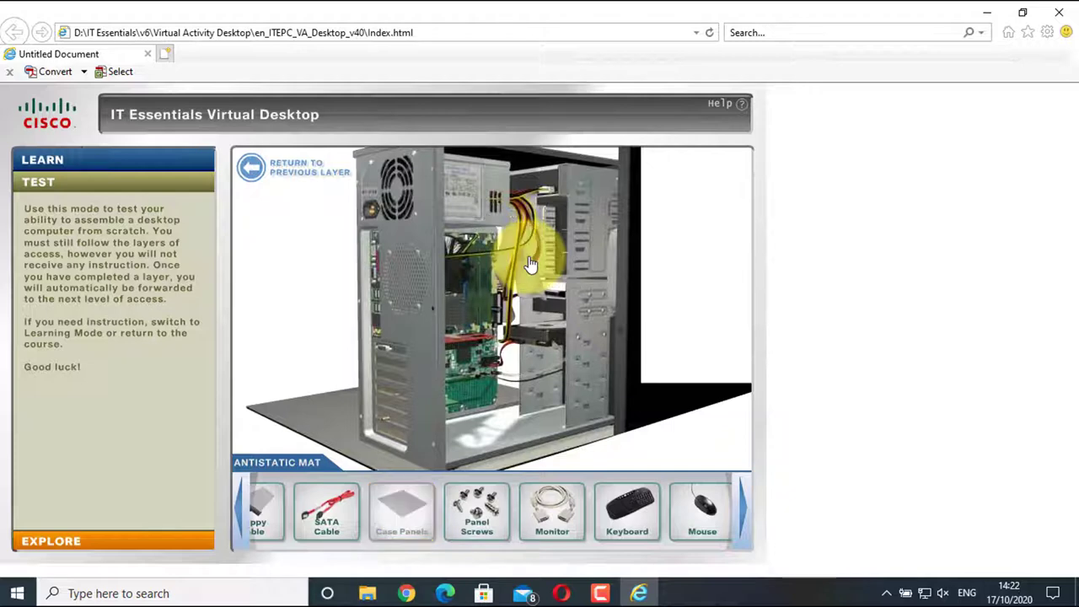
pyautogui.moveTo(474, 508); pyautogui.dragTo(425, 315)
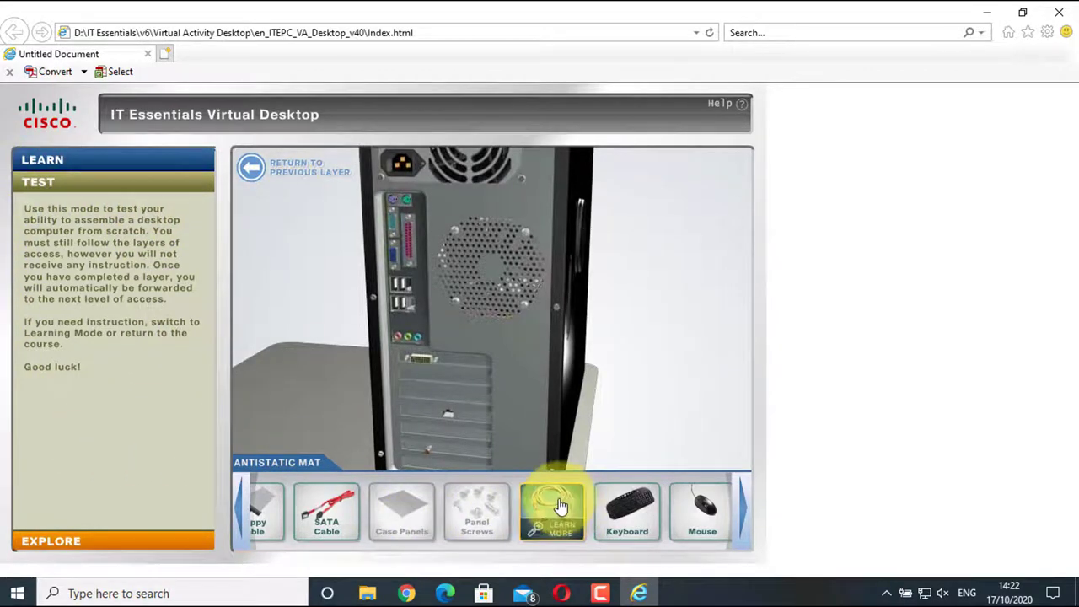
# - Connect the monitor cable to the rear video port and the keyboard and mouse to the PS/2 ports
pyautogui.moveTo(560, 504); pyautogui.dragTo(439, 393)
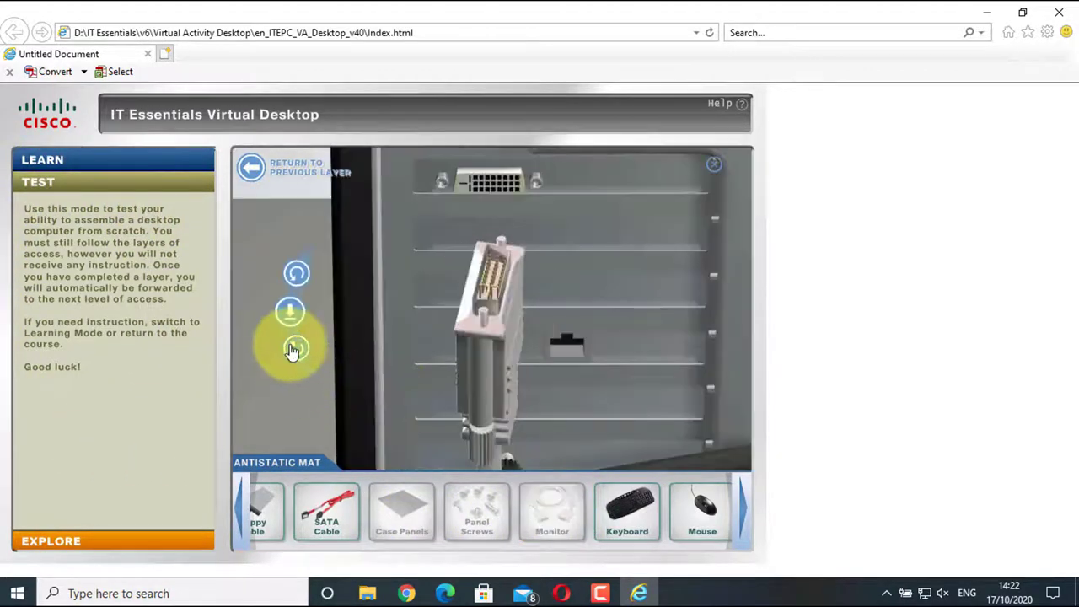
pyautogui.click(291, 317)
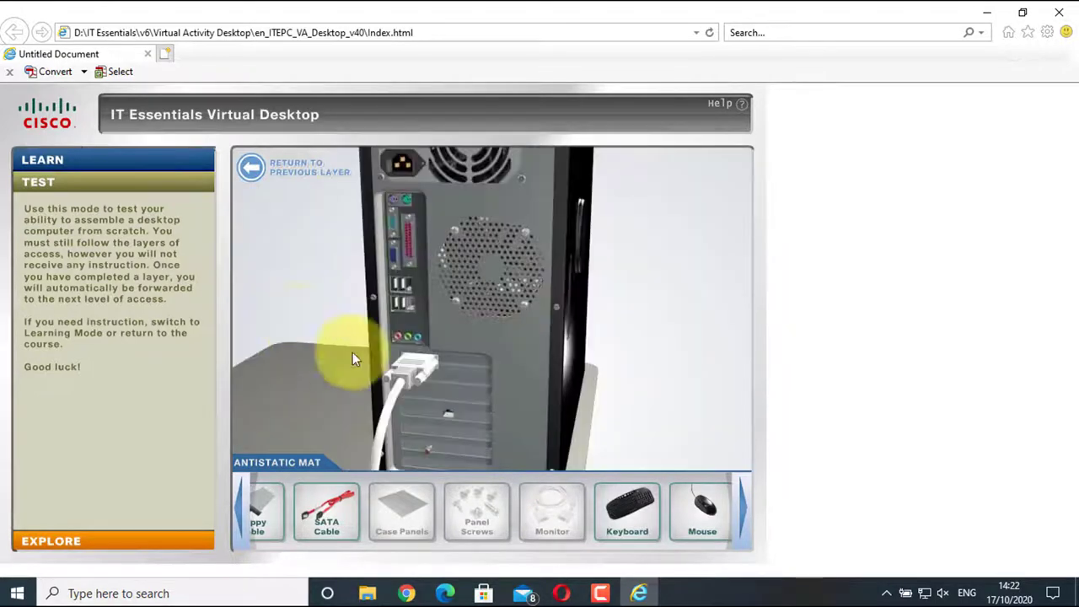
pyautogui.moveTo(631, 509); pyautogui.dragTo(443, 221)
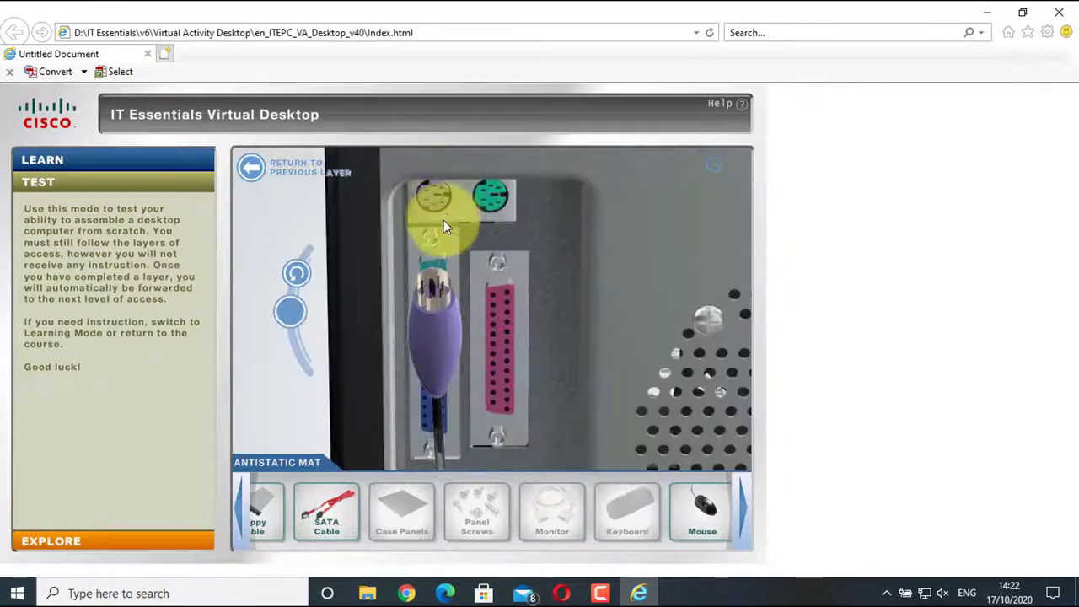
pyautogui.click(291, 314)
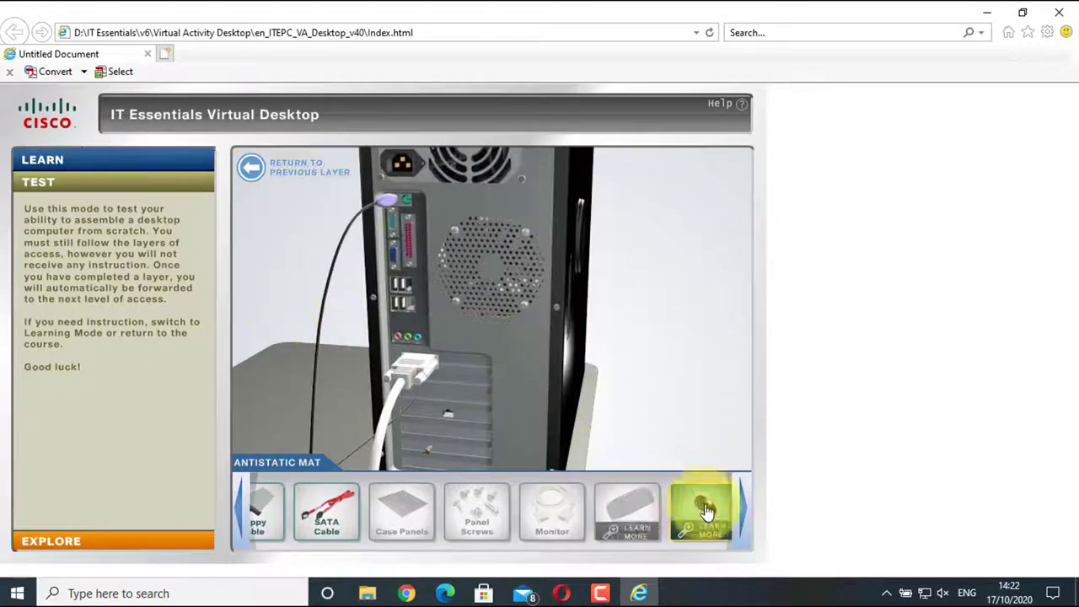
pyautogui.moveTo(706, 510); pyautogui.dragTo(443, 207)
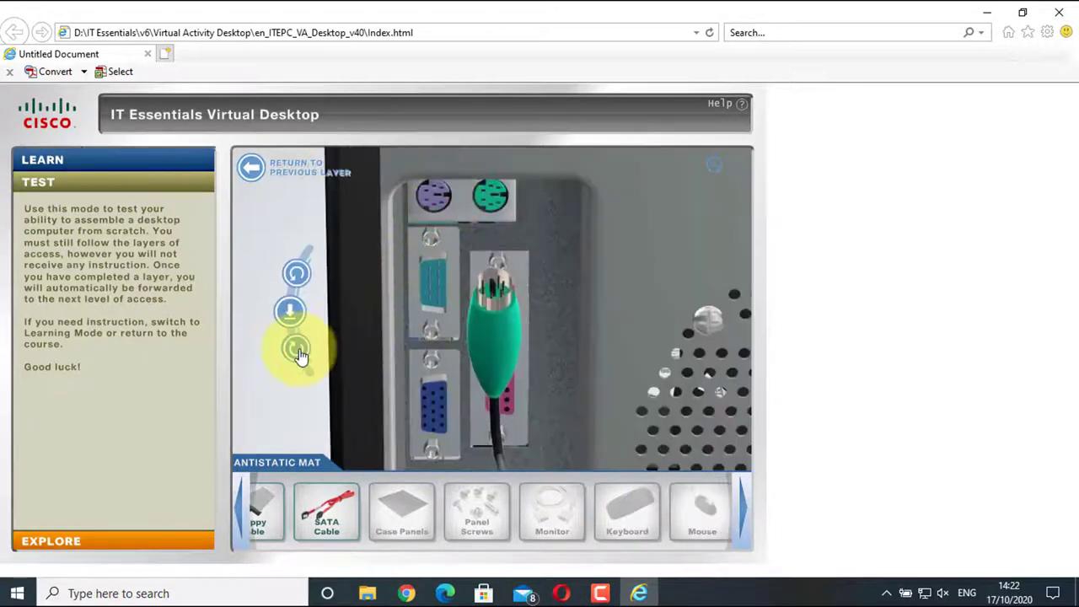
pyautogui.click(287, 314)
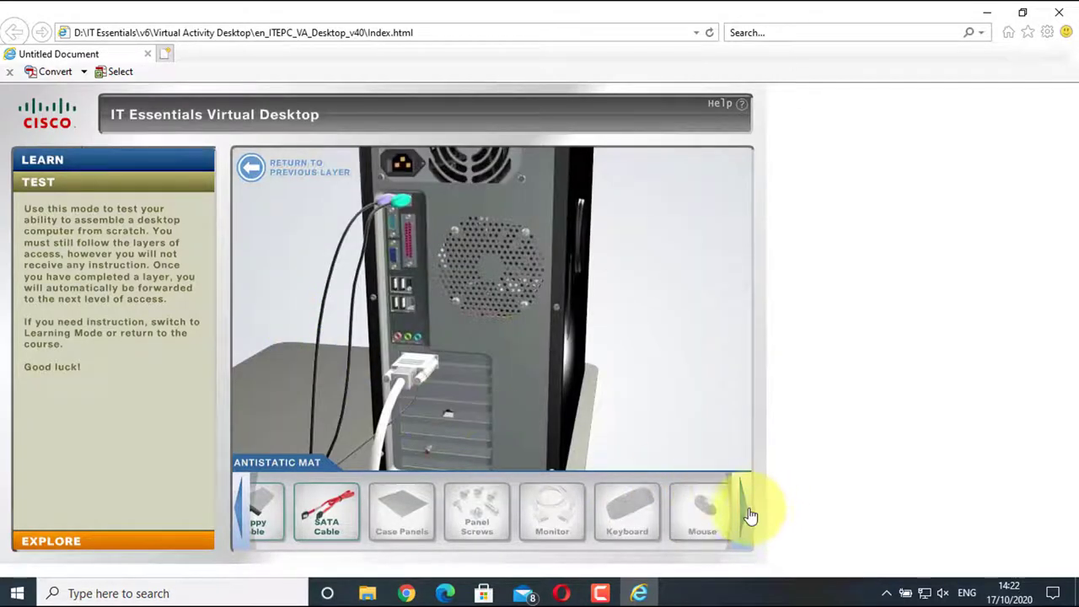
# - Connect the USB, Ethernet, wireless antenna and power cord, then view the finished PC
pyautogui.click(750, 516)
pyautogui.moveTo(381, 510); pyautogui.dragTo(438, 314)
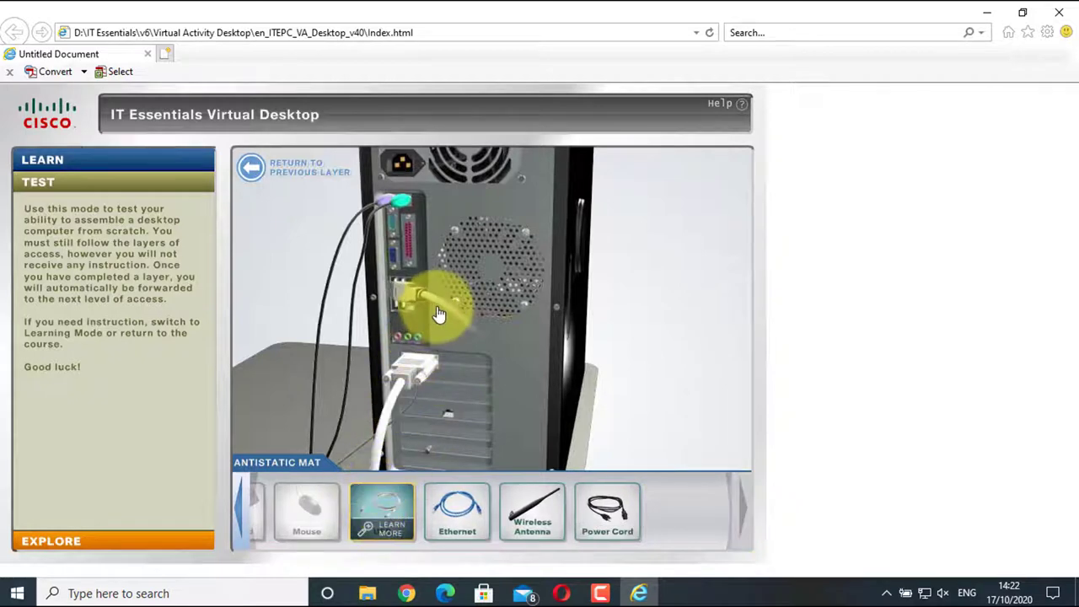
pyautogui.click(286, 306)
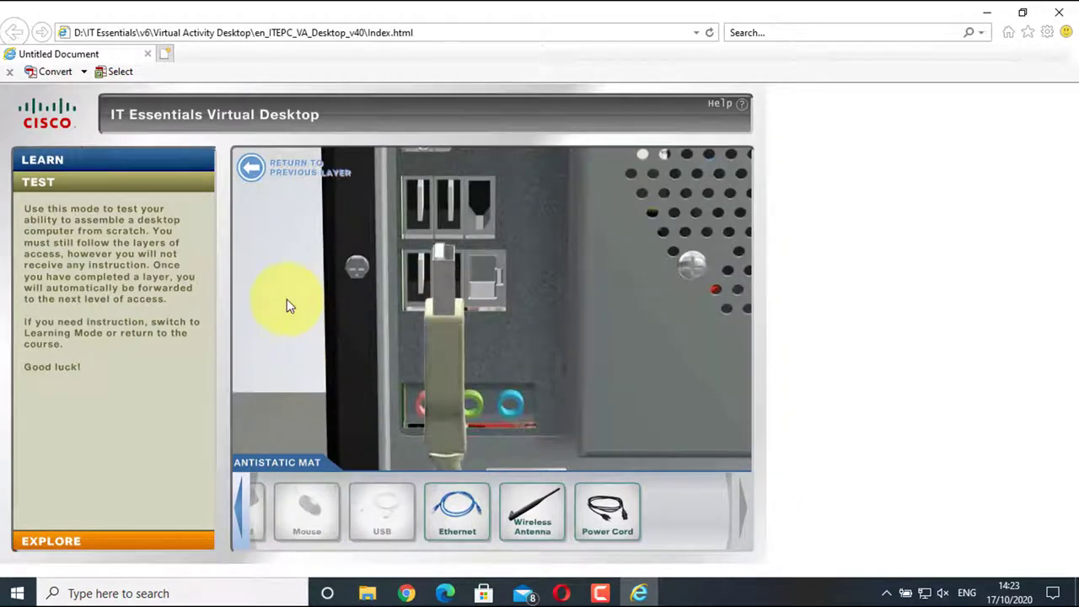
pyautogui.moveTo(445, 513); pyautogui.dragTo(431, 432)
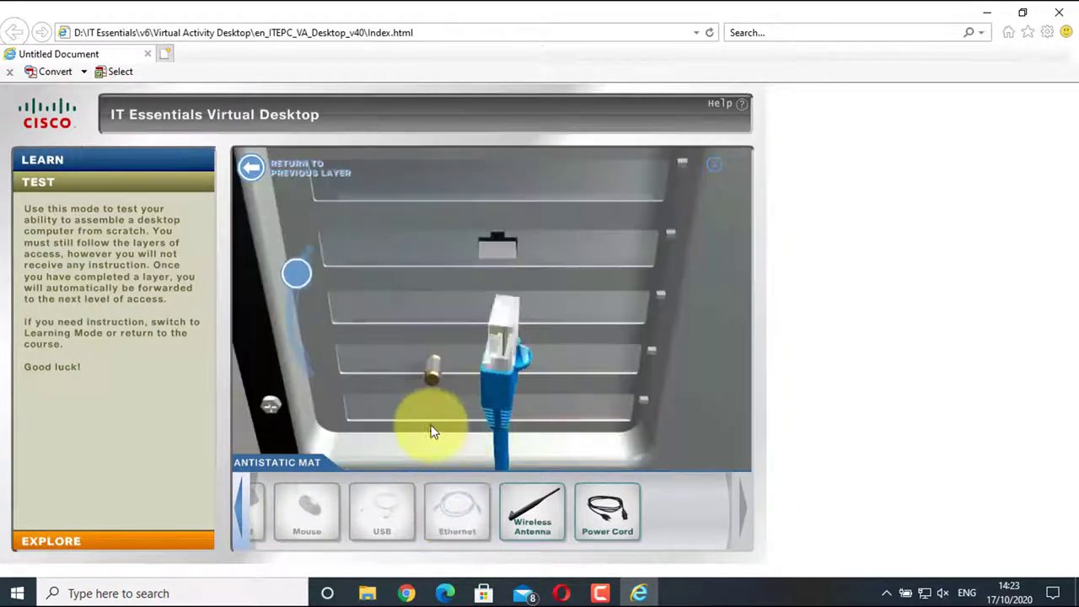
pyautogui.click(289, 310)
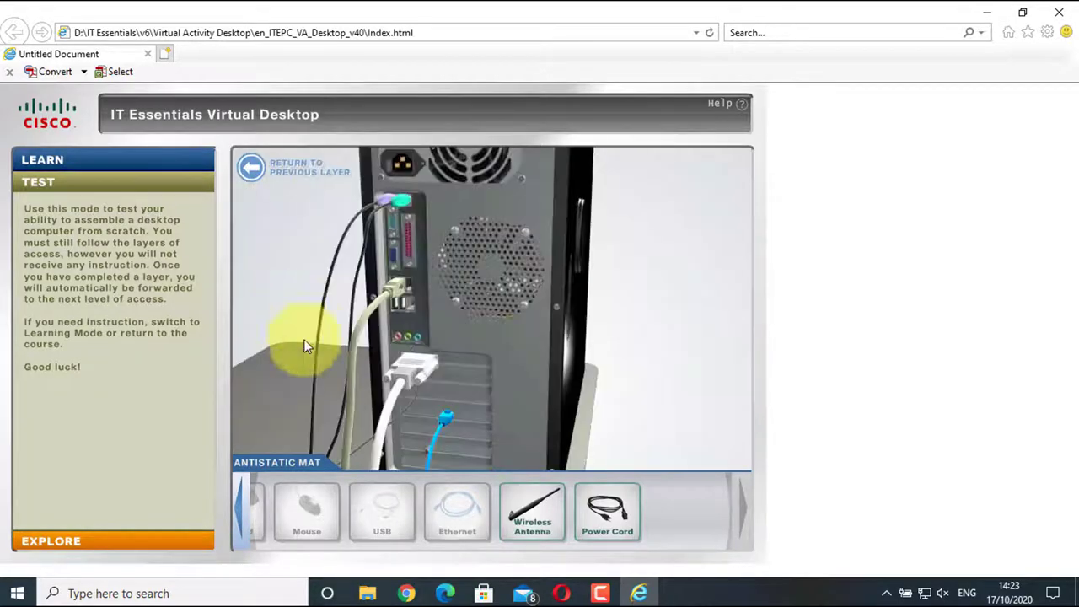
pyautogui.moveTo(533, 509); pyautogui.dragTo(513, 473)
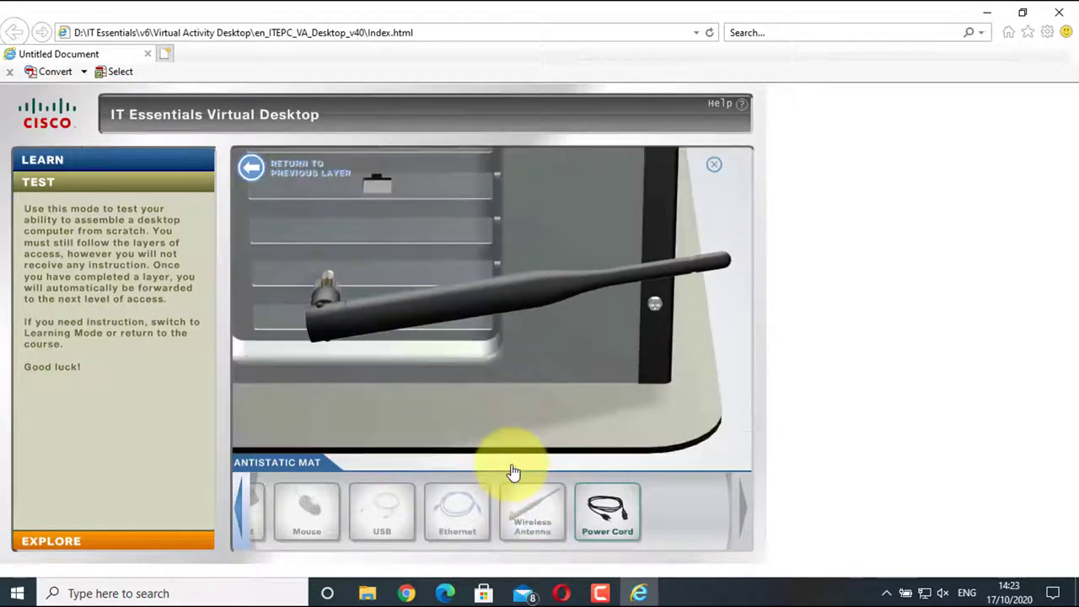
pyautogui.moveTo(600, 516); pyautogui.dragTo(452, 164)
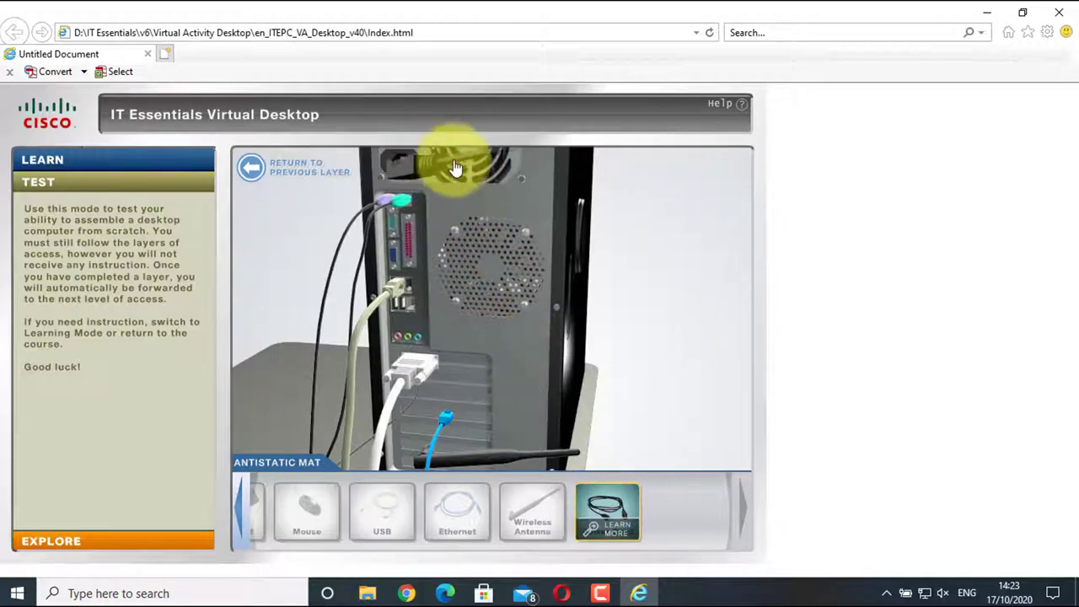
pyautogui.click(286, 314)
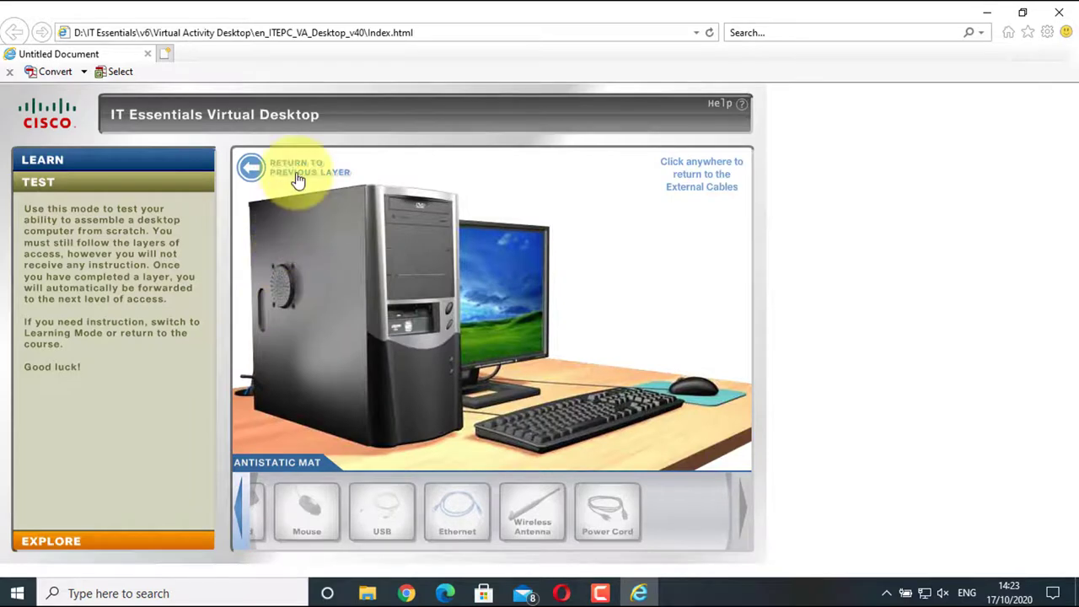
# - On the internal cables layer, connect the main motherboard power and the hard drive and optical drive power
pyautogui.click(297, 179)
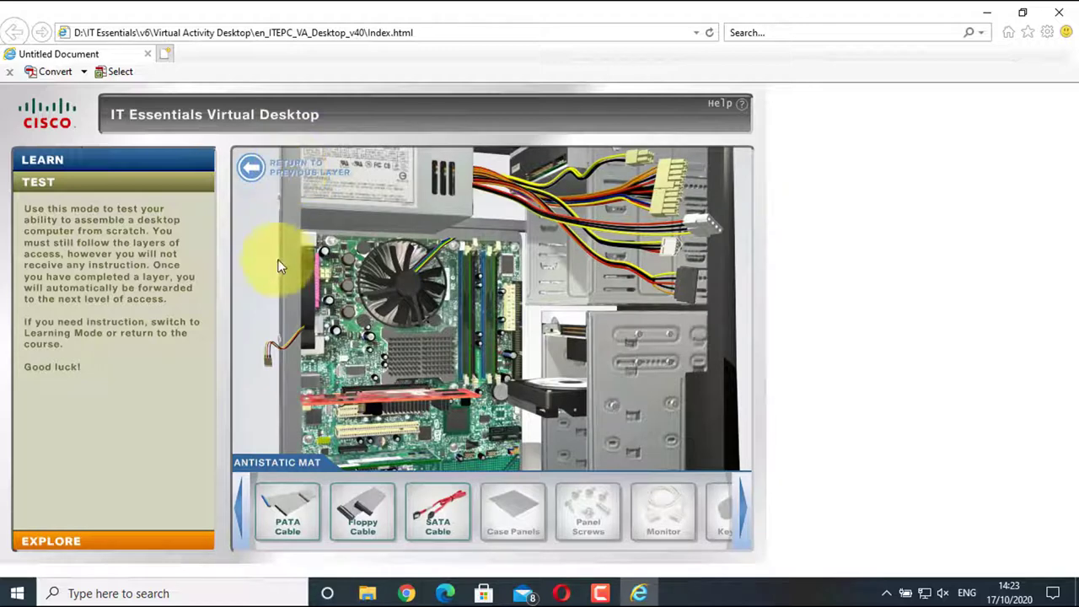
pyautogui.moveTo(632, 505)
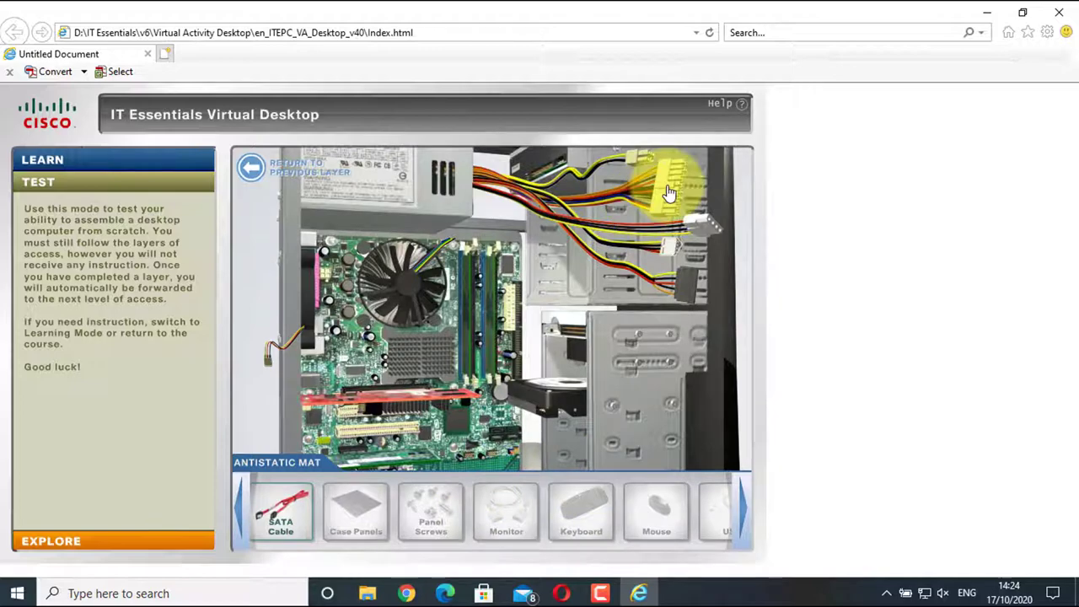
pyautogui.click(510, 306)
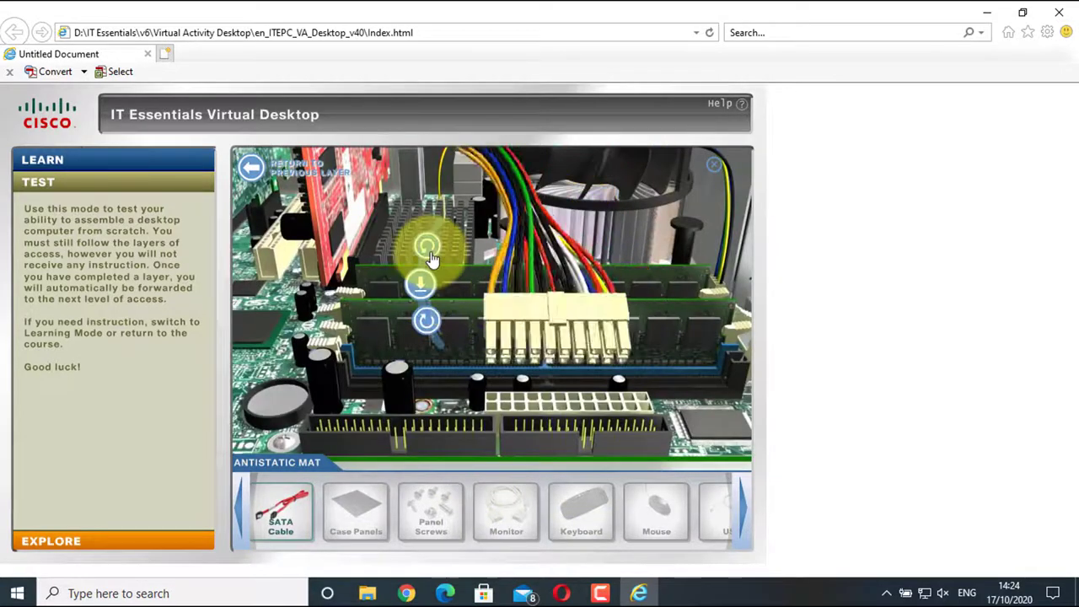
pyautogui.click(423, 279)
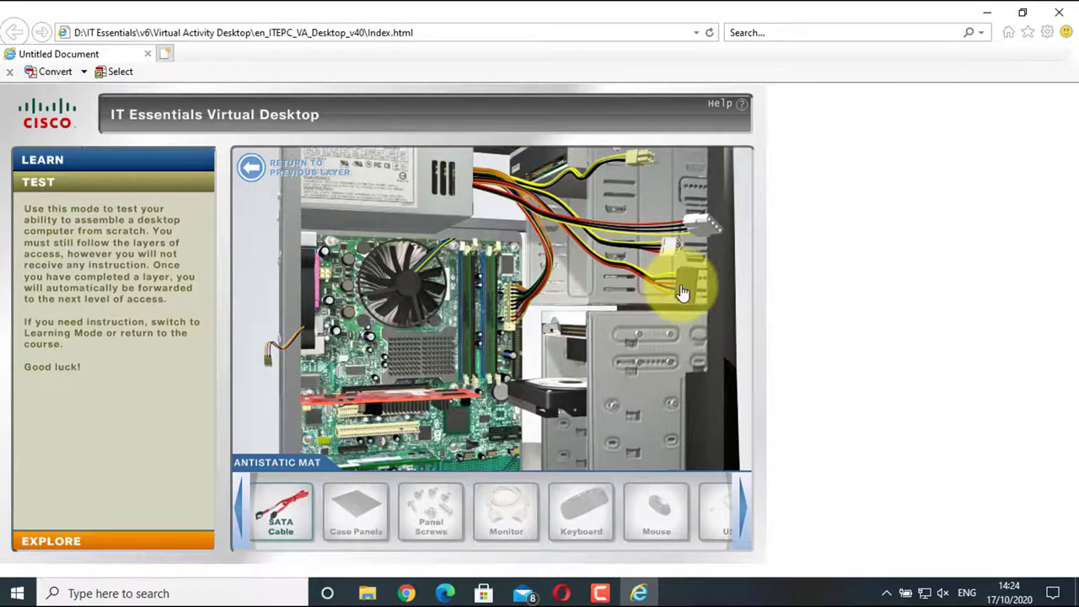
pyautogui.click(522, 411)
pyautogui.click(520, 403)
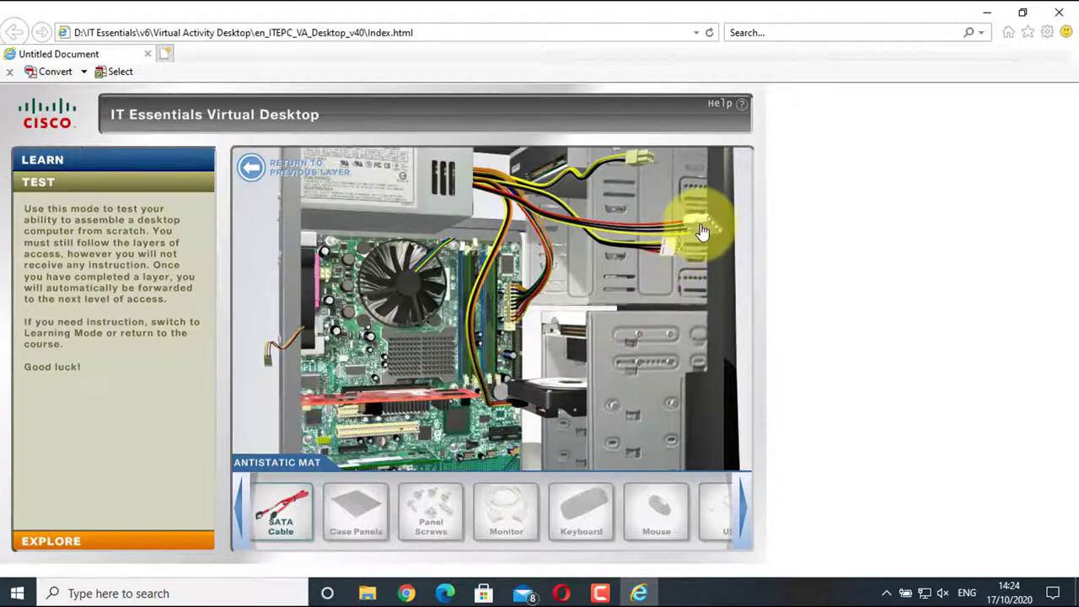
pyautogui.click(565, 169)
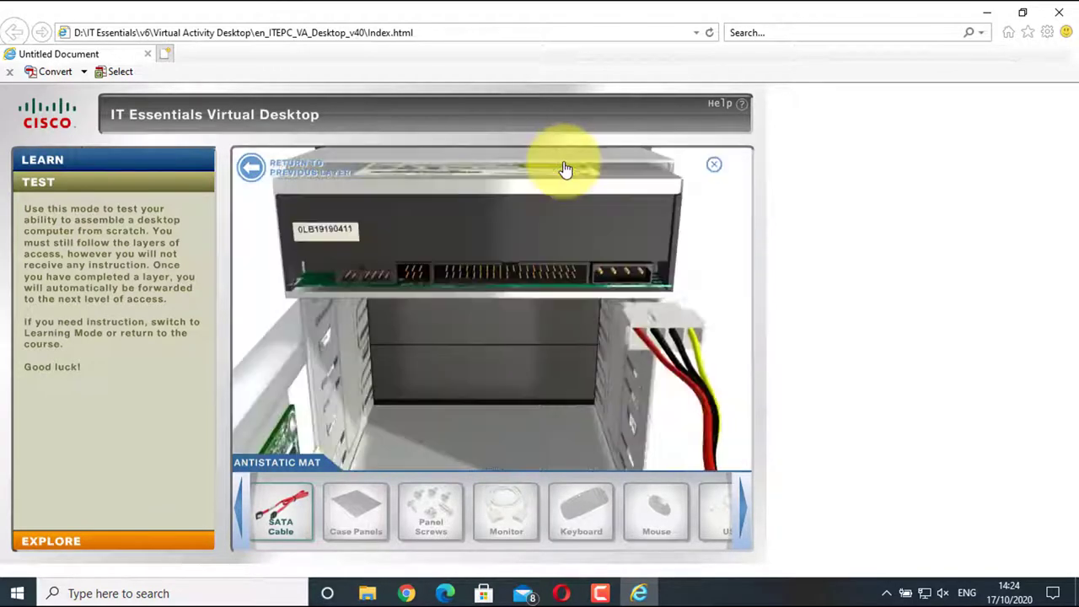
pyautogui.click(564, 169)
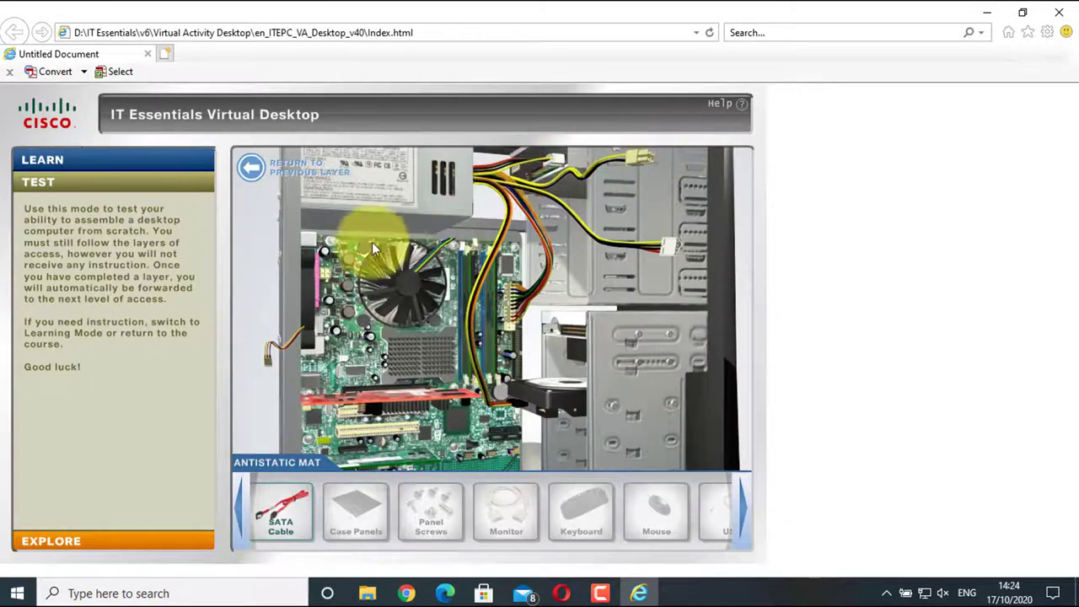
# - Connect the CPU power, the remaining drive power and the 4-pin motherboard power connector
pyautogui.click(326, 280)
pyautogui.click(353, 271)
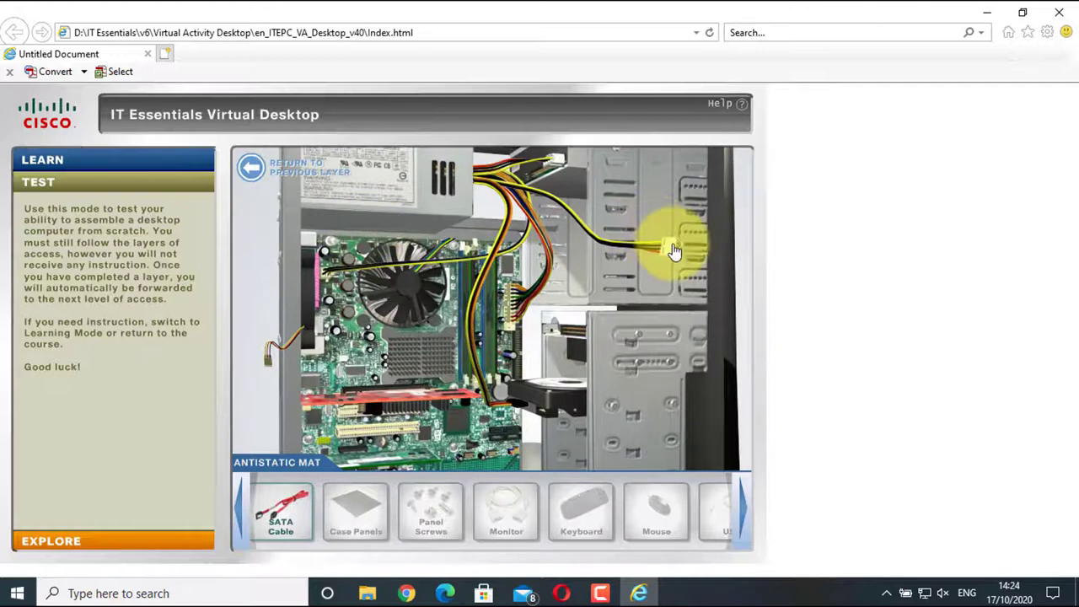
pyautogui.click(556, 336)
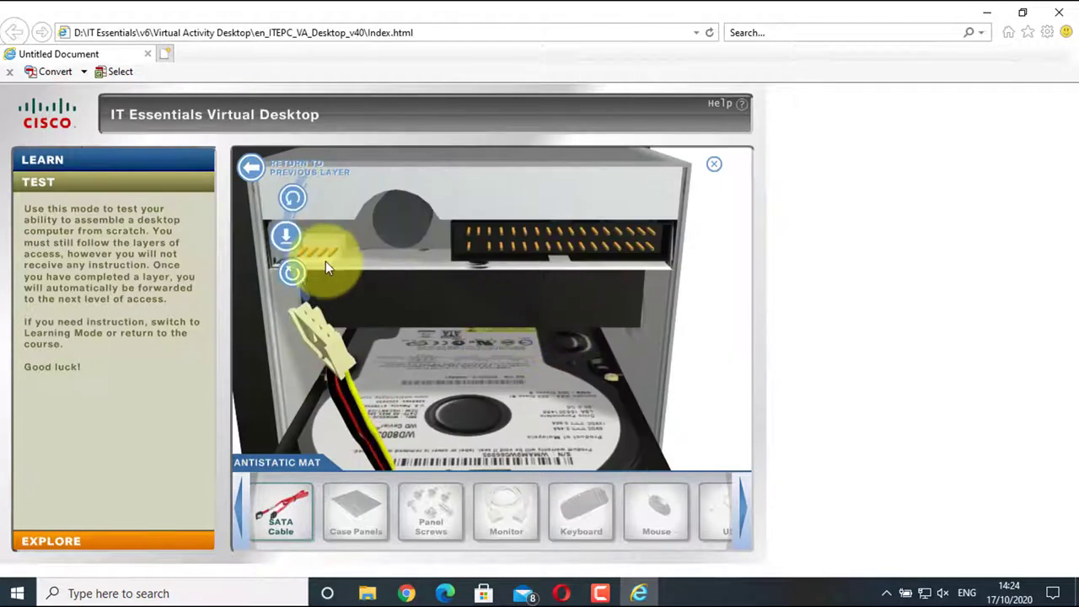
pyautogui.click(290, 273)
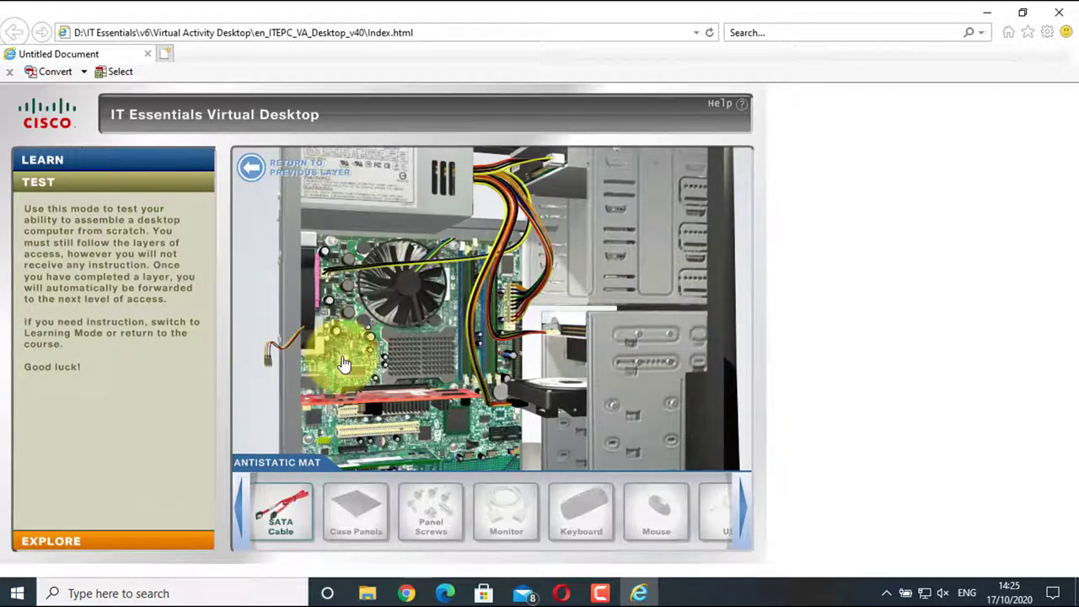
pyautogui.click(344, 364)
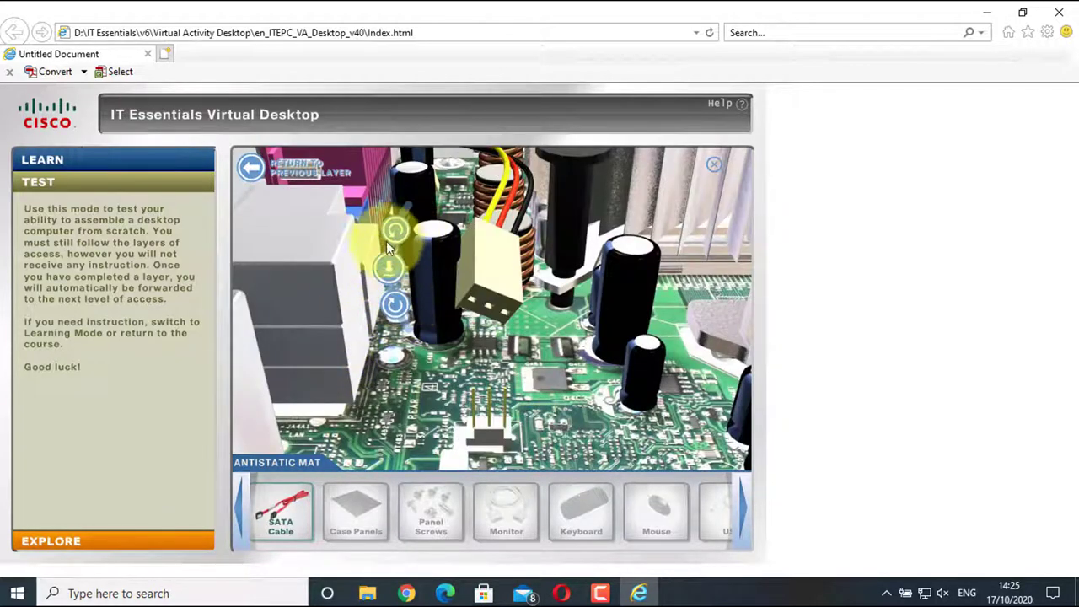
pyautogui.click(387, 267)
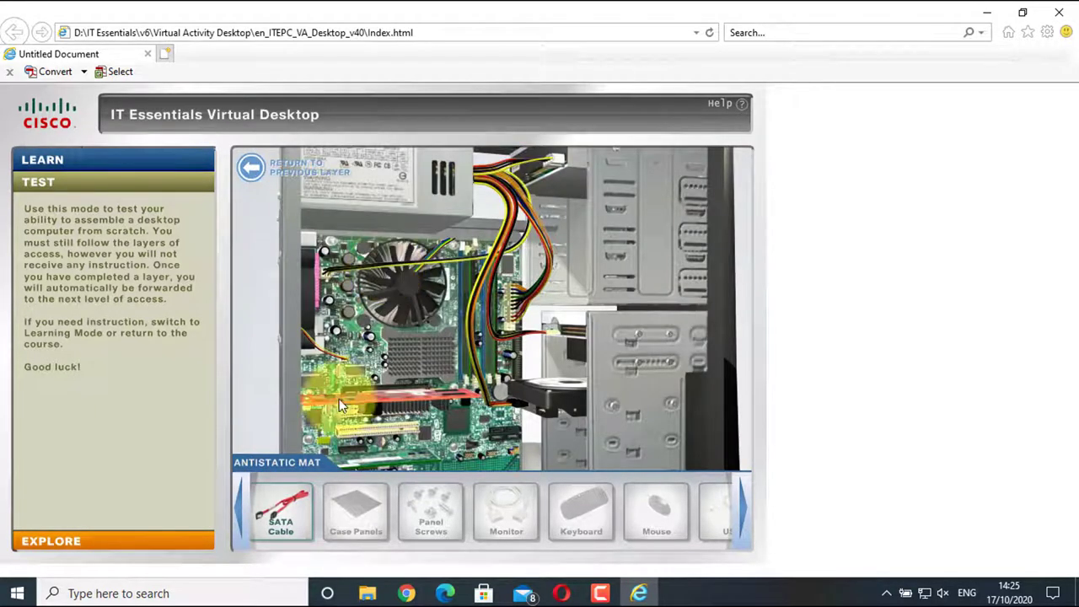
# - Rotate and insert the SATA cable into a motherboard port, then plug its other end into the hard drive
pyautogui.moveTo(315, 504); pyautogui.dragTo(544, 389)
pyautogui.click(287, 278)
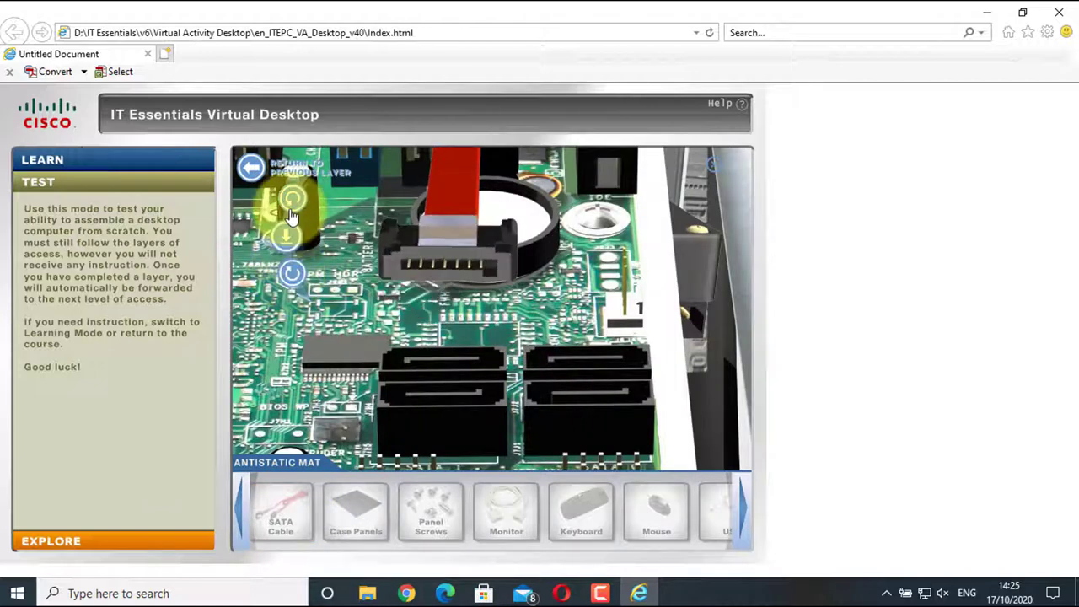
pyautogui.click(290, 239)
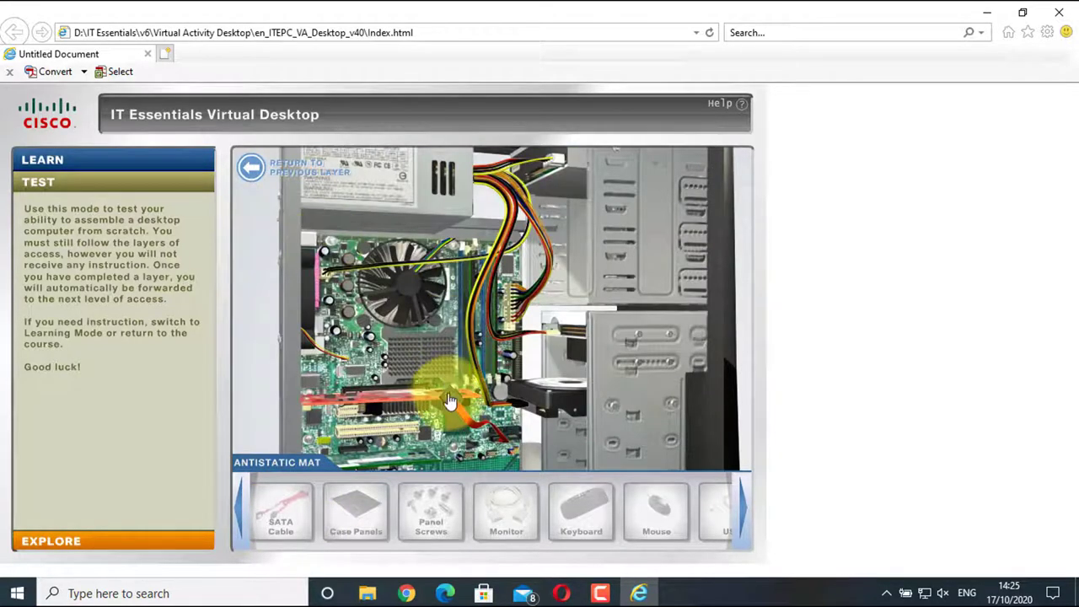
pyautogui.moveTo(487, 413); pyautogui.dragTo(465, 403)
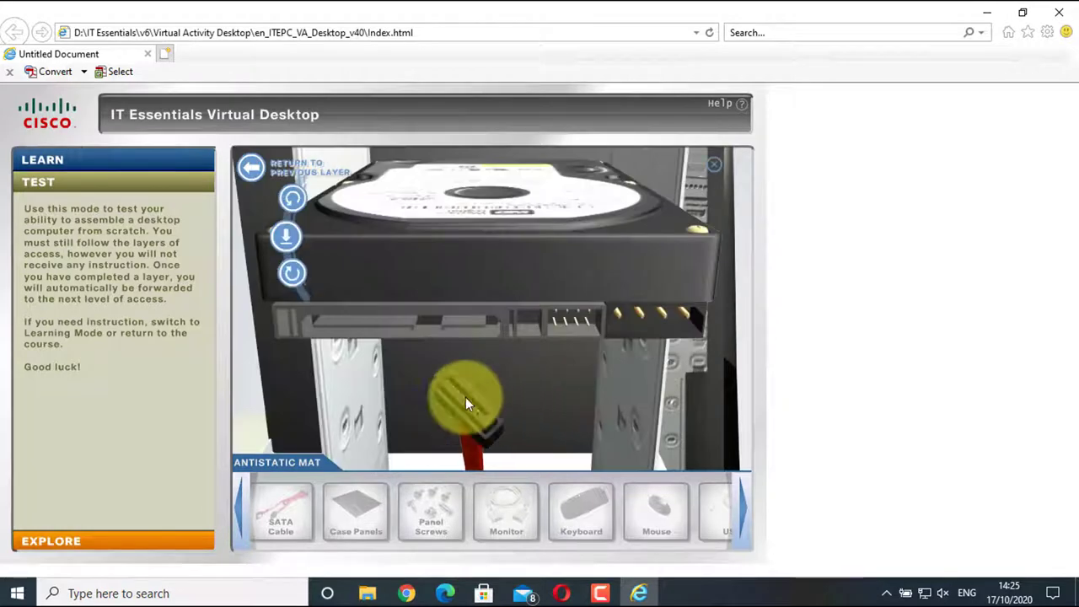
pyautogui.click(278, 240)
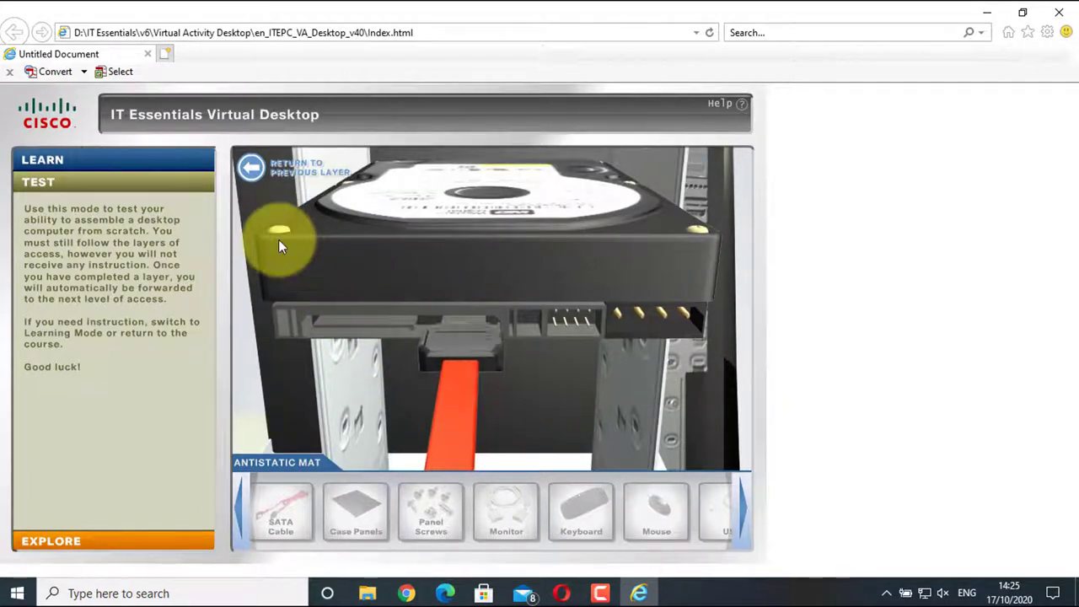
pyautogui.click(239, 510)
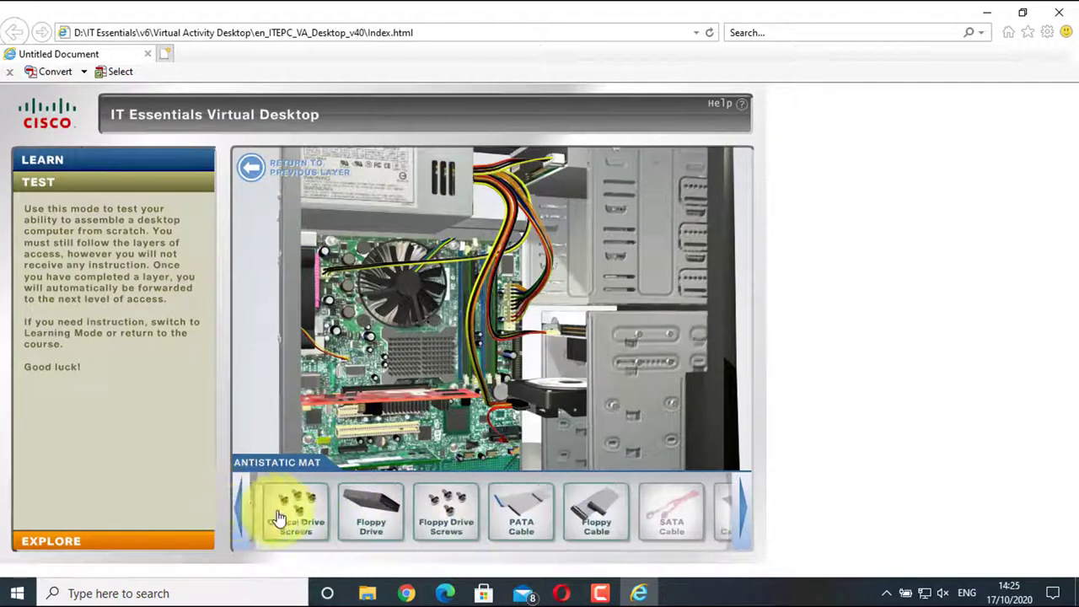
# - Rotate and seat the floppy ribbon cable on the motherboard header and attach it to the floppy drive
pyautogui.moveTo(609, 492); pyautogui.dragTo(567, 338)
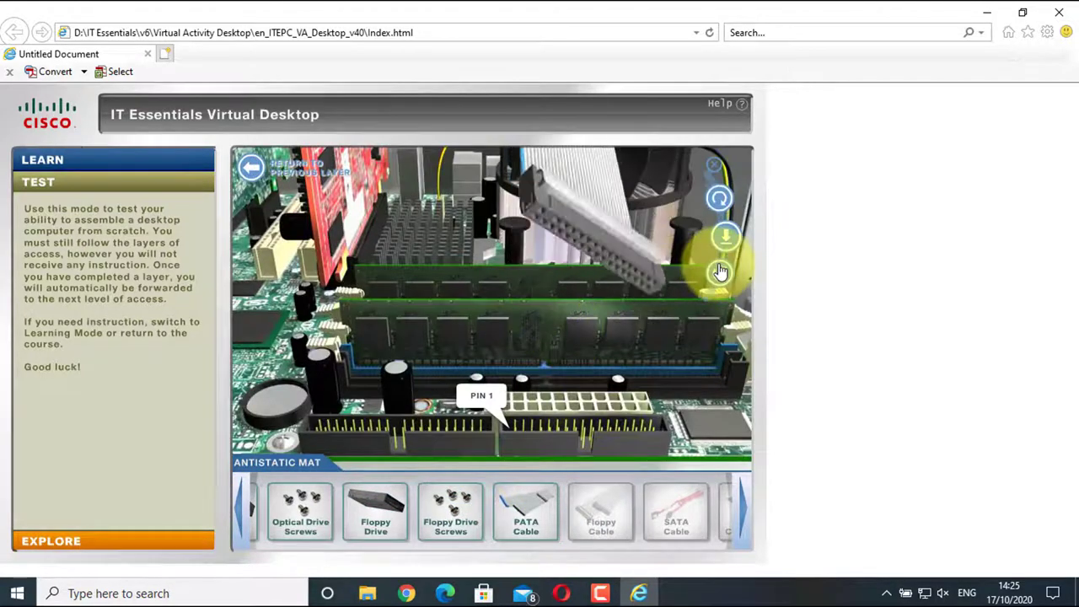
pyautogui.click(727, 239)
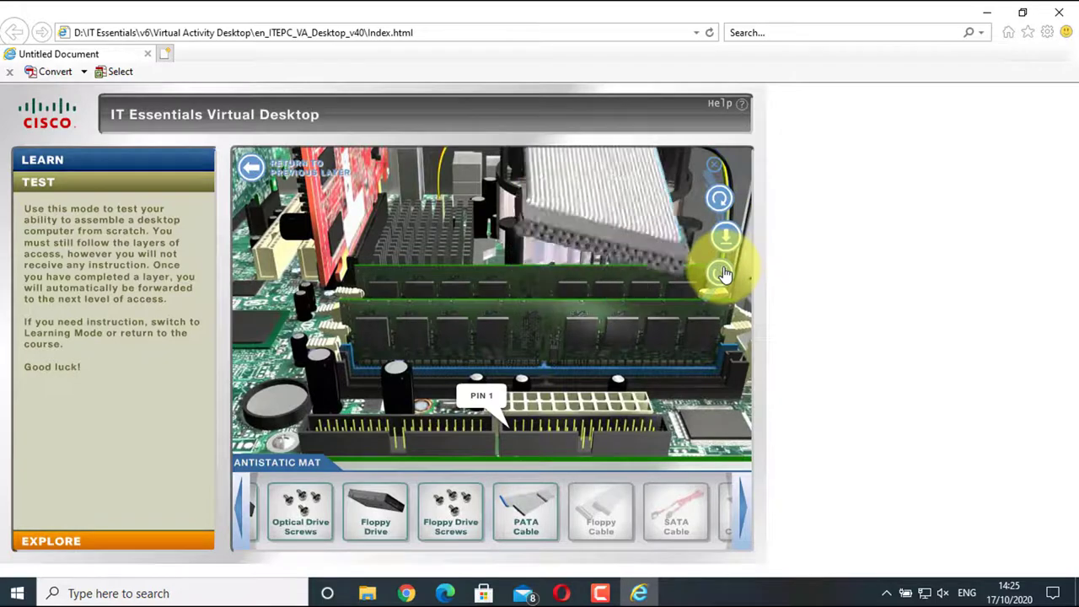
pyautogui.click(718, 274)
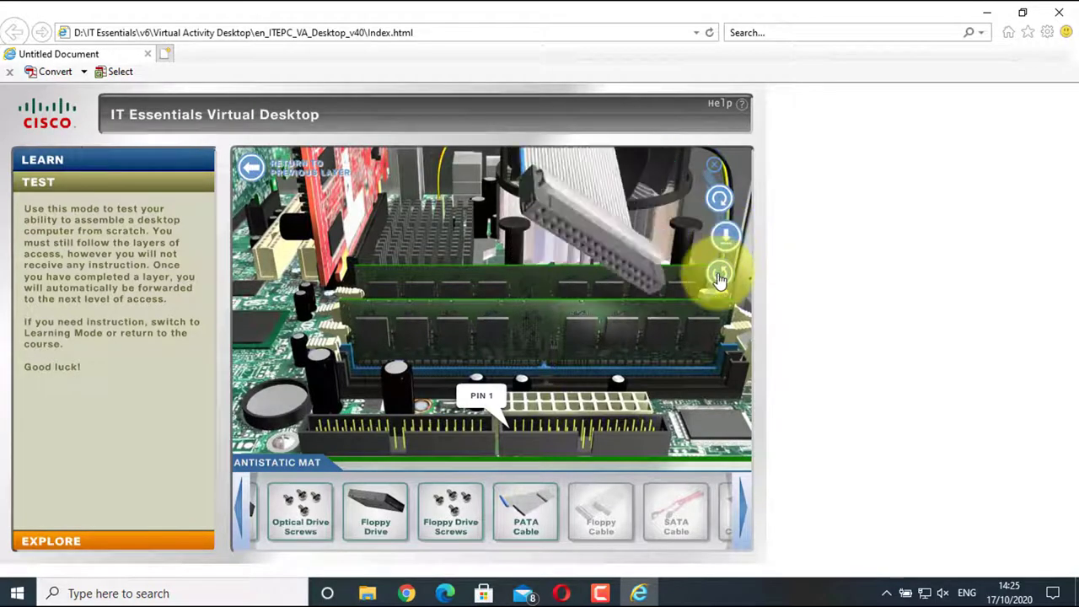
pyautogui.click(717, 196)
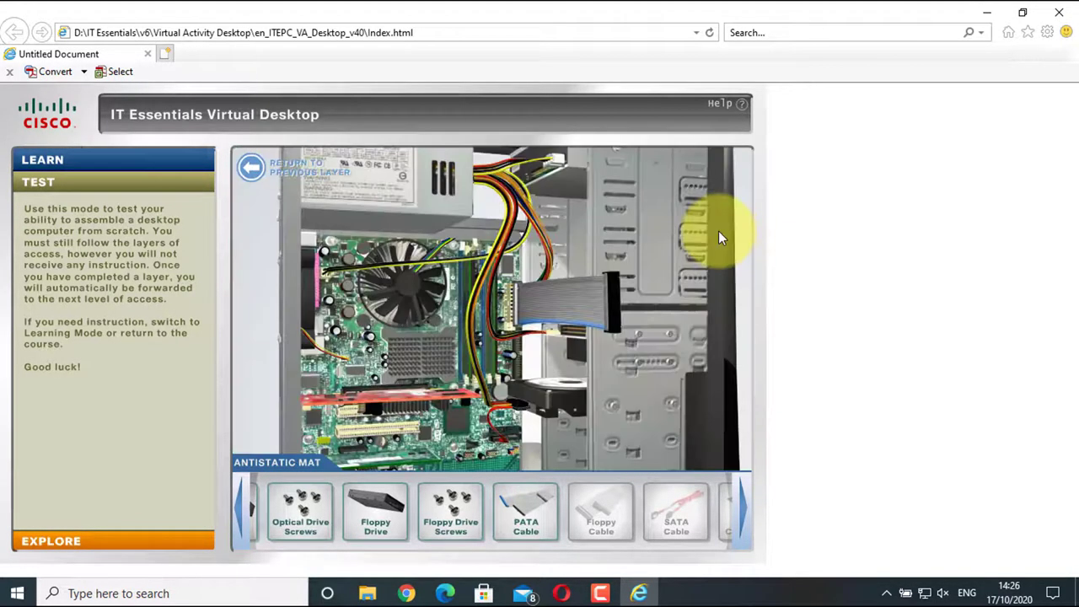
pyautogui.click(566, 328)
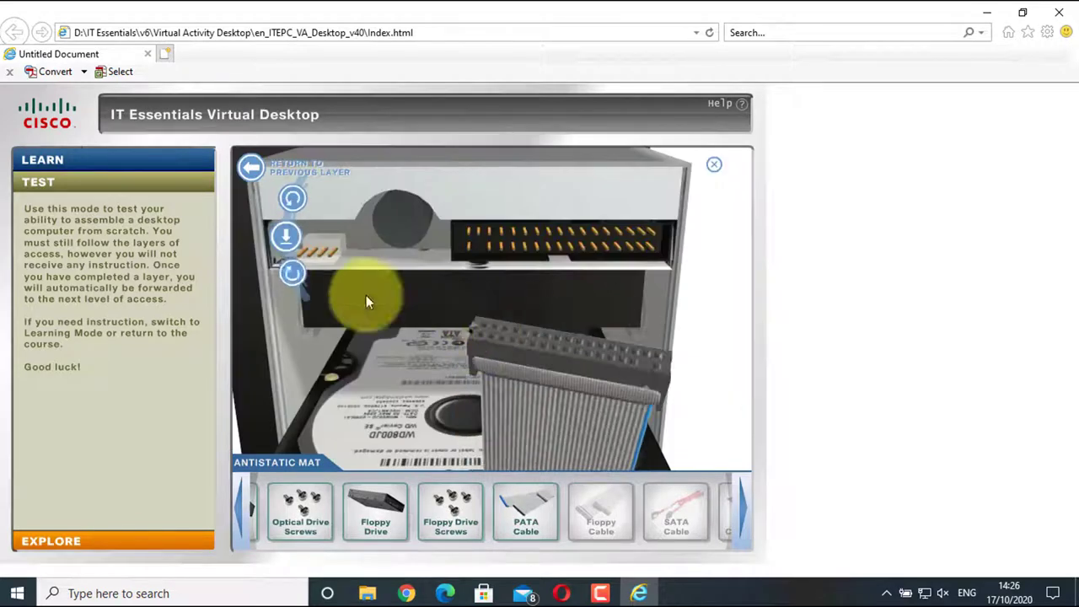
pyautogui.click(290, 239)
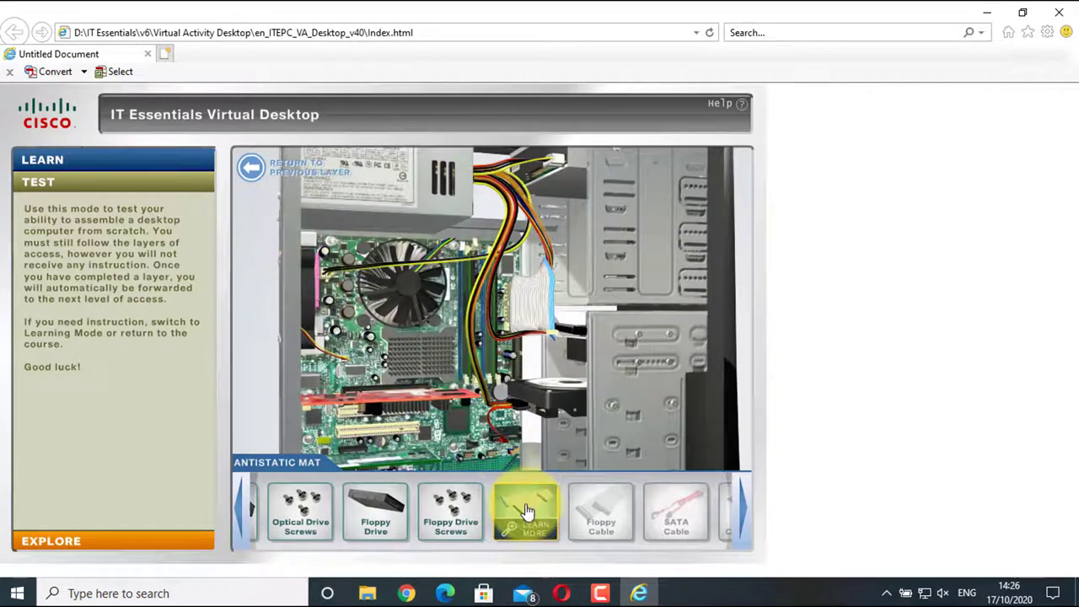
# - Seat the PATA ribbon cable on the motherboard header and attach it to the optical drive
pyautogui.moveTo(524, 500); pyautogui.dragTo(563, 336)
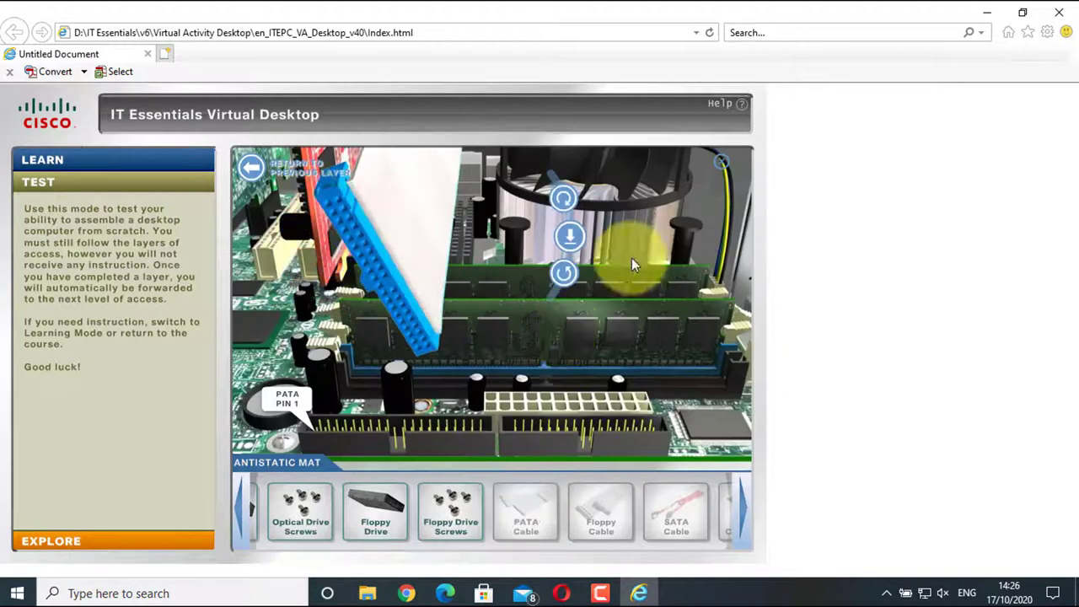
pyautogui.click(563, 272)
pyautogui.click(569, 238)
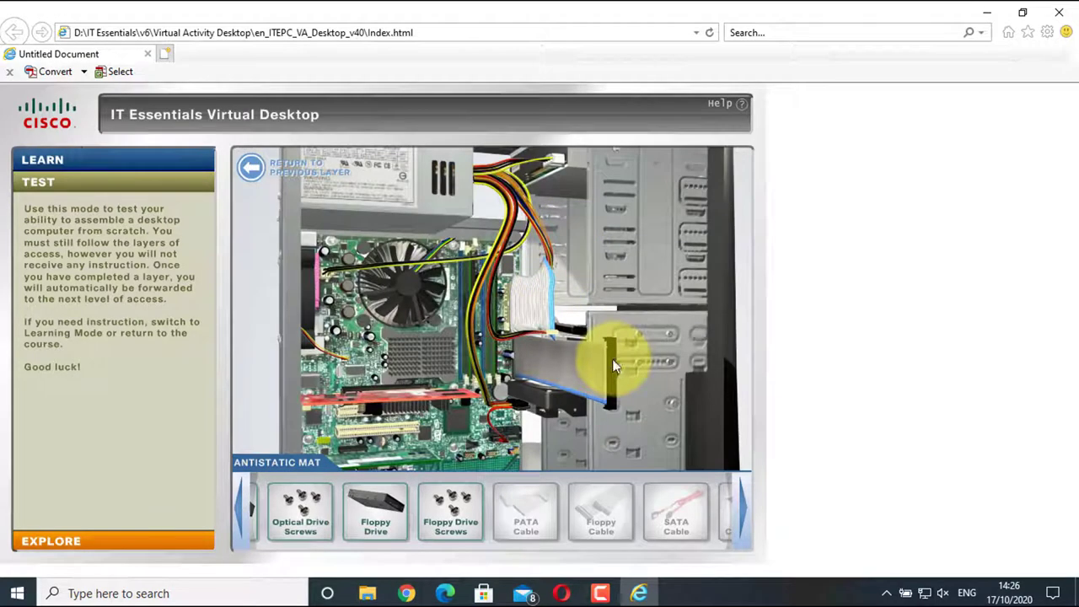
pyautogui.click(536, 180)
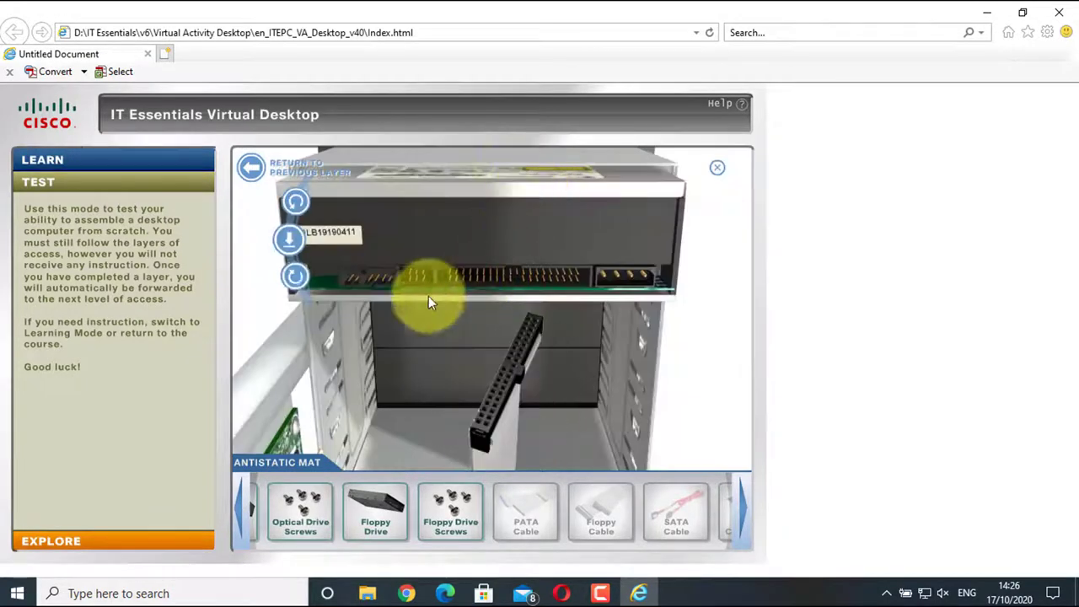
pyautogui.click(289, 236)
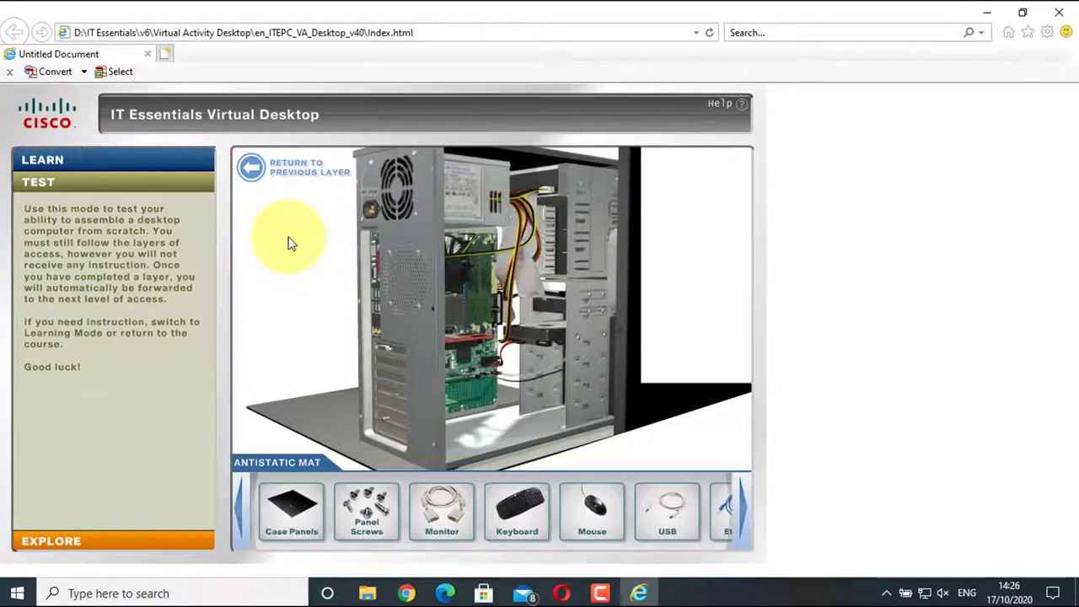
# - Step back two layers and install the optical drive in its bay with its screws
pyautogui.click(255, 177)
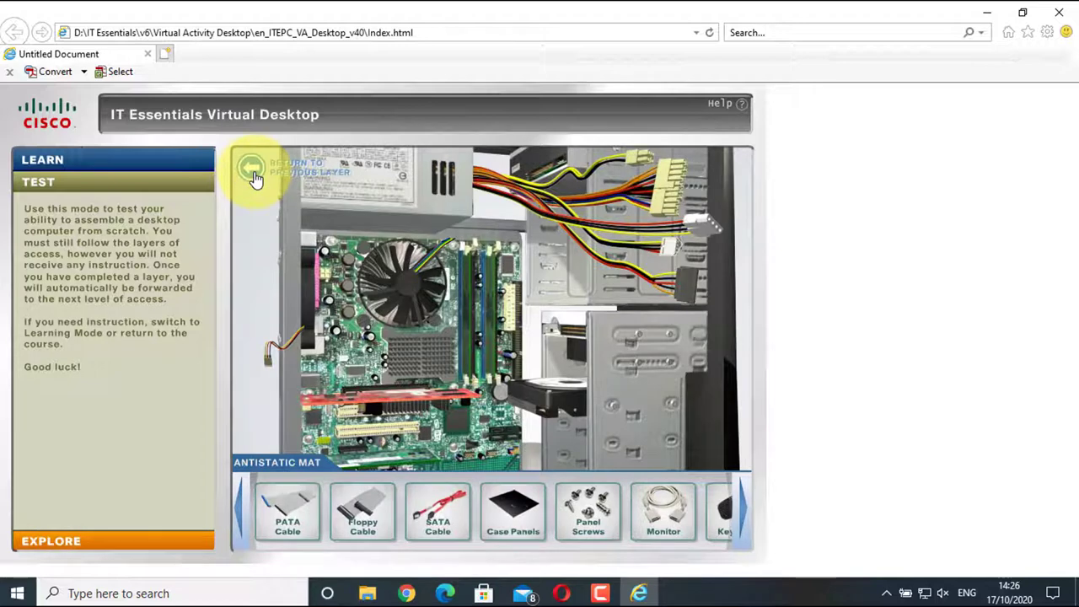
pyautogui.click(255, 177)
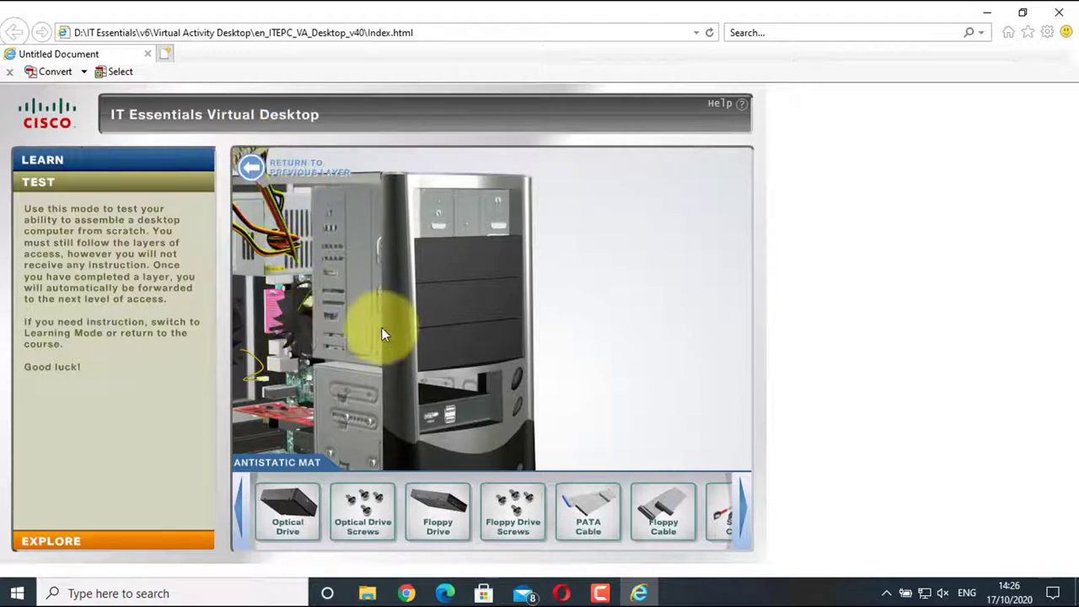
pyautogui.moveTo(295, 516); pyautogui.dragTo(493, 241)
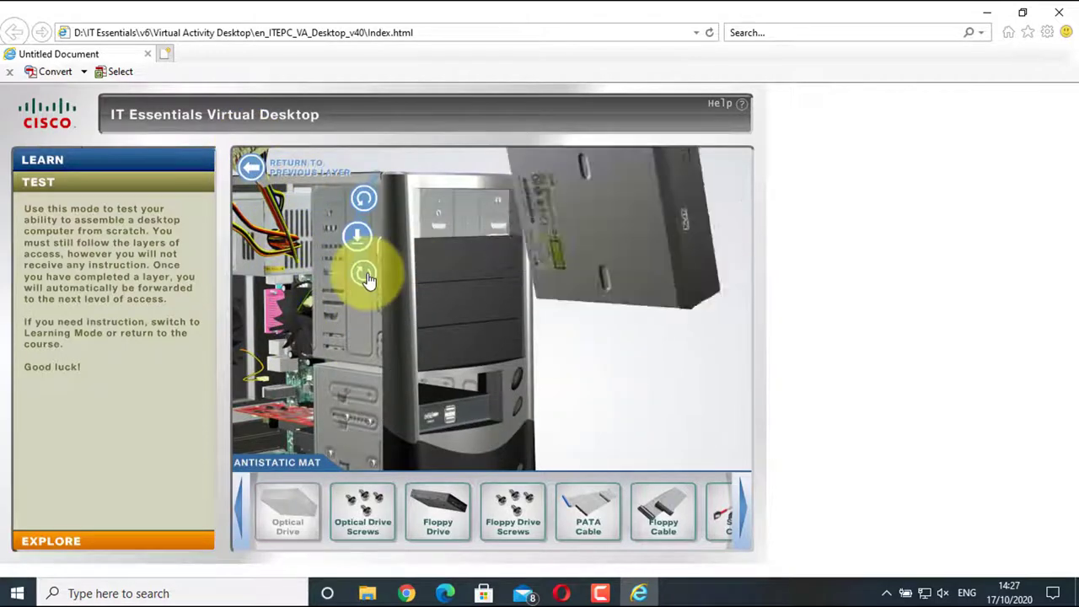
pyautogui.click(359, 242)
pyautogui.moveTo(362, 510); pyautogui.dragTo(349, 211)
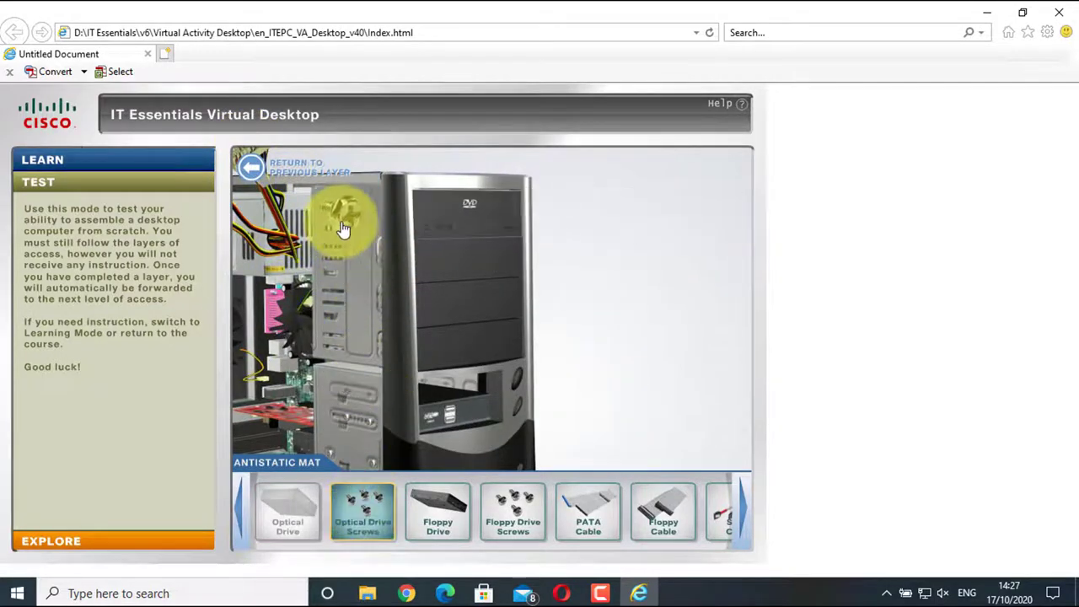
# - Rotate and slide the floppy drive into its bay and fasten it with screws
pyautogui.moveTo(440, 518); pyautogui.dragTo(514, 400)
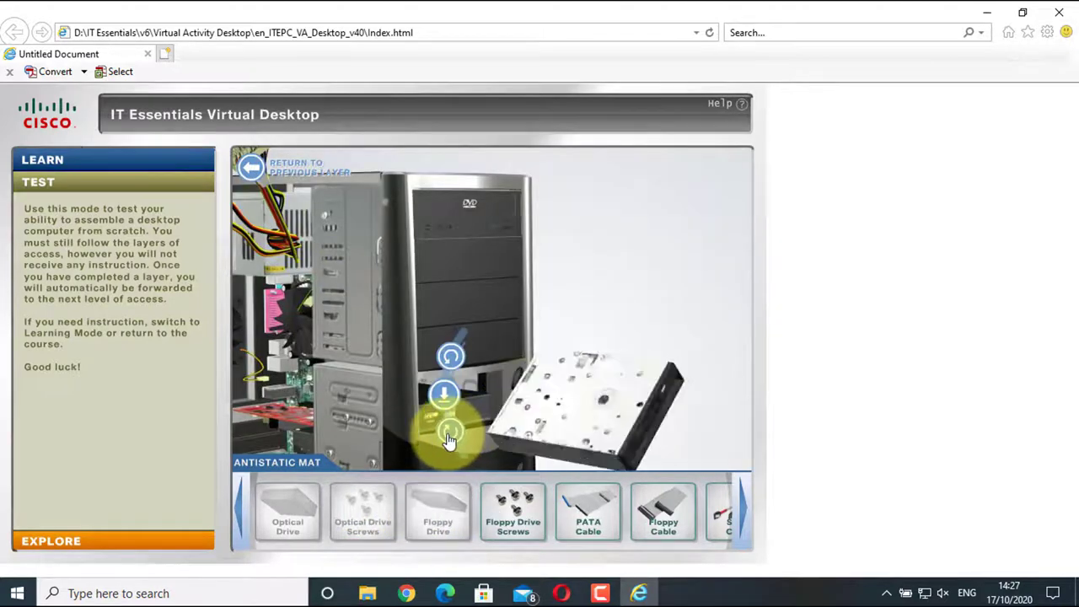
pyautogui.click(445, 433)
pyautogui.click(445, 412)
pyautogui.moveTo(512, 508); pyautogui.dragTo(386, 419)
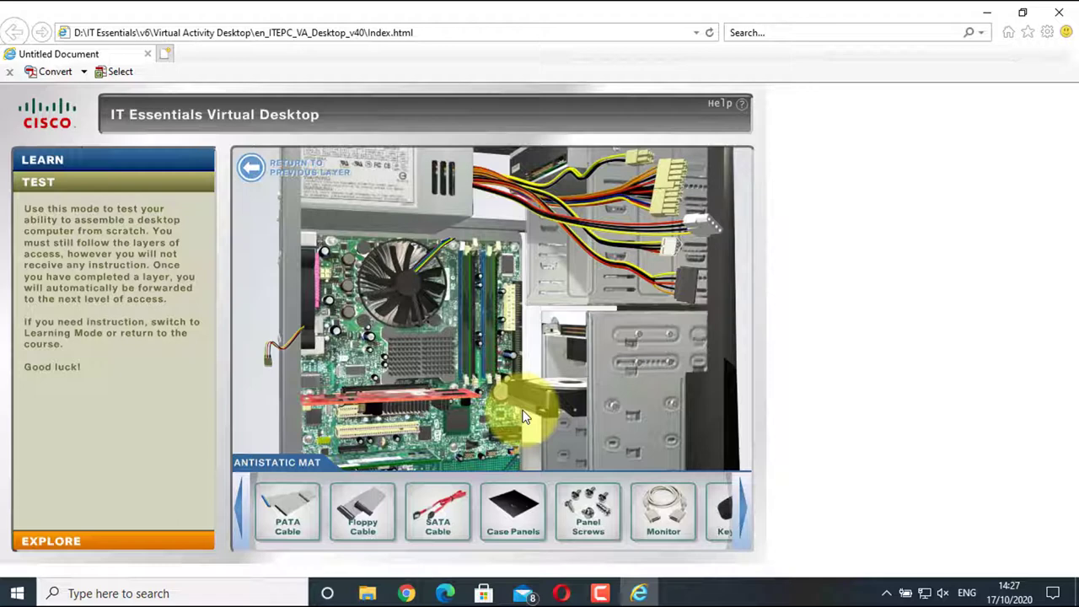
# - Install the hard disk in the drive cage and move on to the adapter-card stage
pyautogui.click(272, 177)
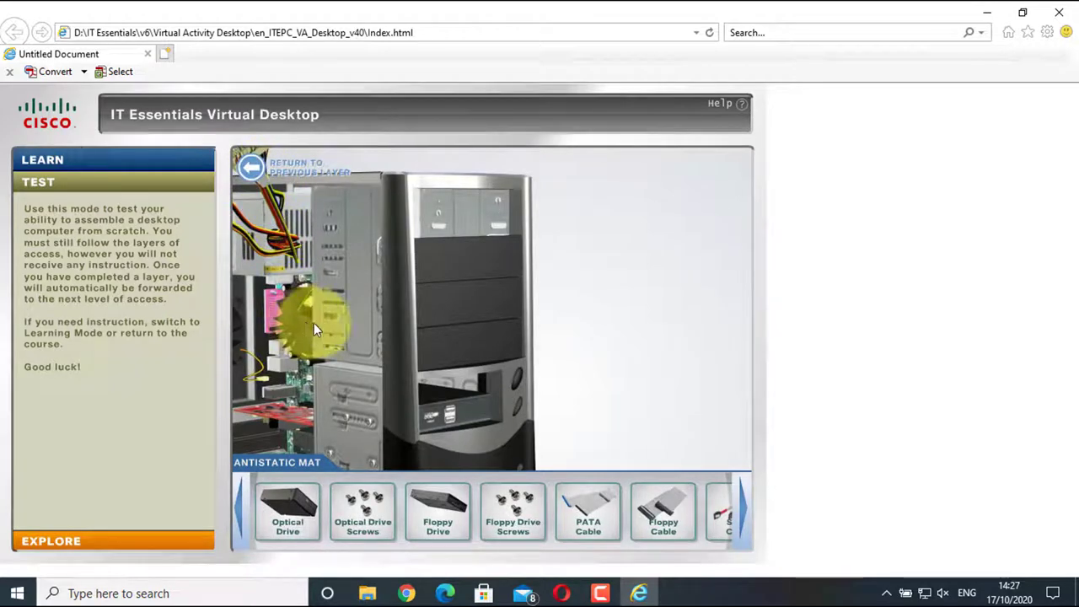
pyautogui.click(250, 171)
pyautogui.moveTo(293, 505); pyautogui.dragTo(517, 325)
pyautogui.click(346, 301)
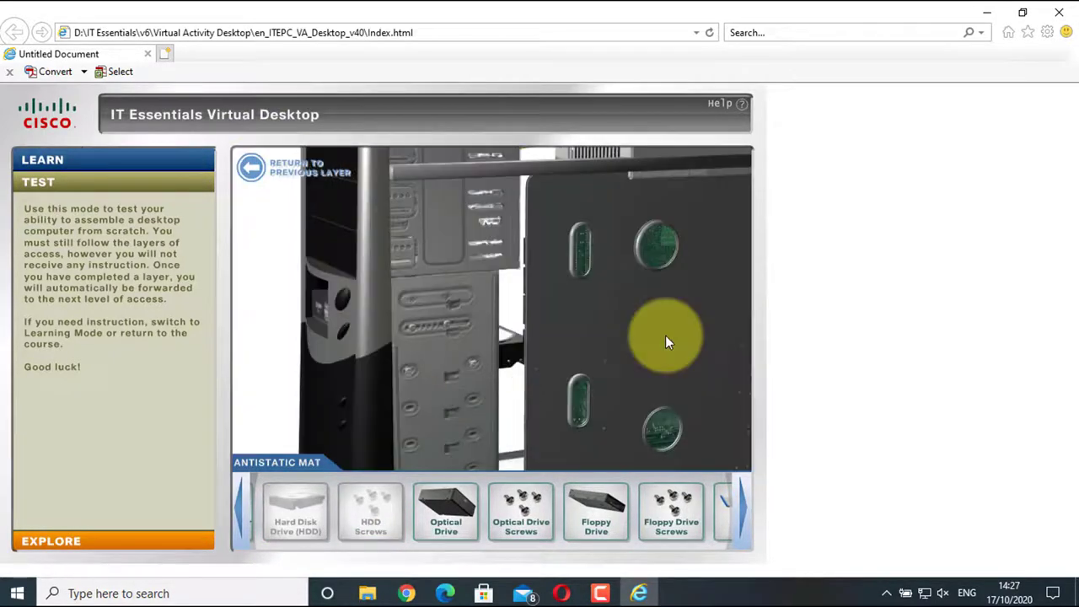
pyautogui.click(310, 181)
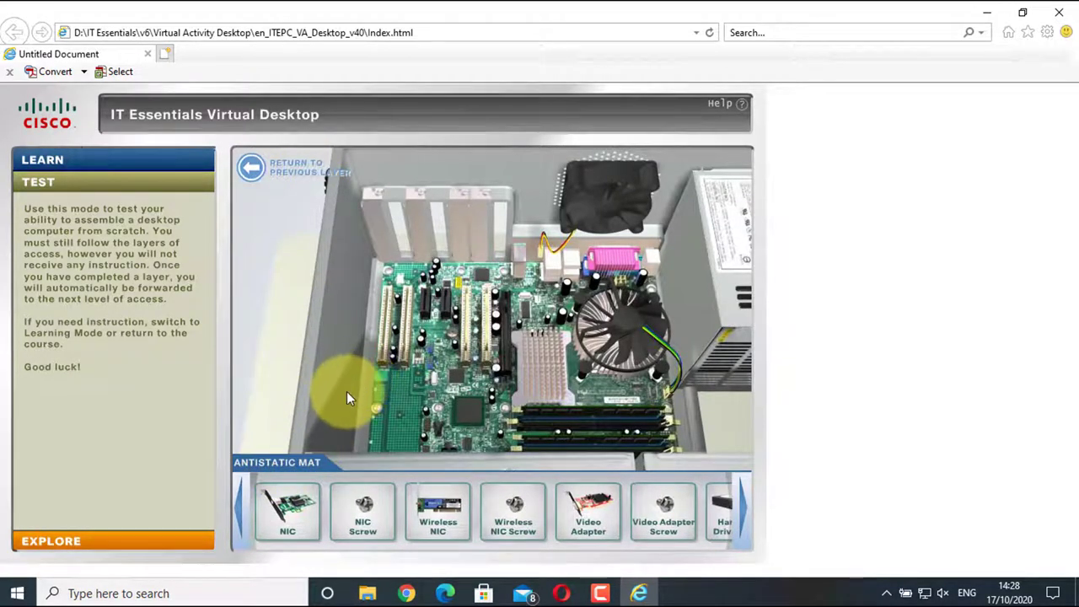
# - Install the NIC, wireless NIC and video adapter in motherboard slots, each fastened with its screw
pyautogui.moveTo(283, 506); pyautogui.dragTo(441, 244)
pyautogui.moveTo(362, 505); pyautogui.dragTo(457, 216)
pyautogui.moveTo(433, 501); pyautogui.dragTo(385, 277)
pyautogui.moveTo(513, 506); pyautogui.dragTo(413, 215)
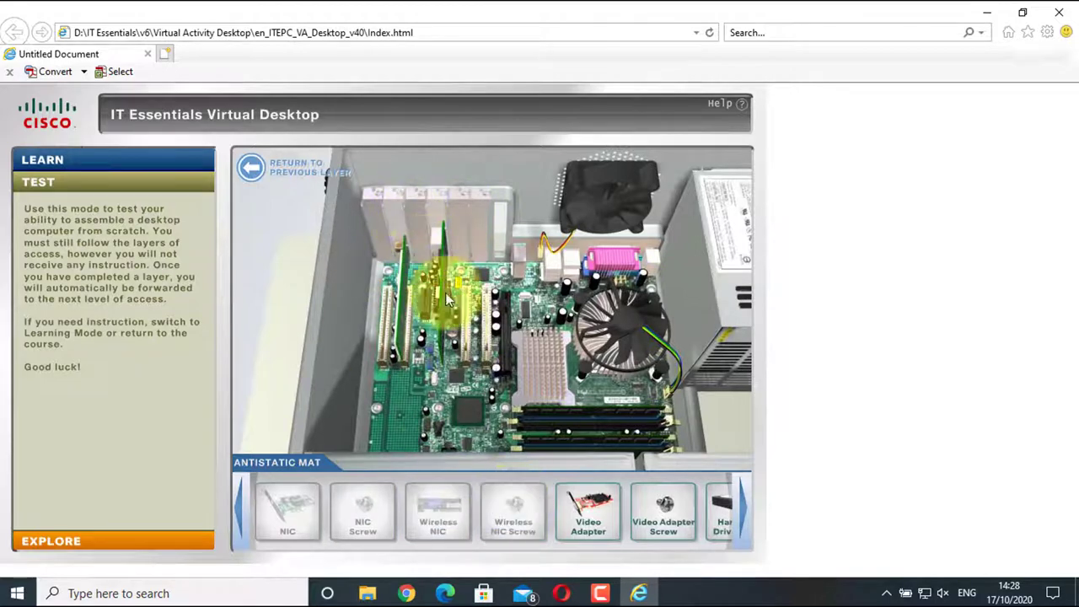
pyautogui.moveTo(587, 506); pyautogui.dragTo(447, 300)
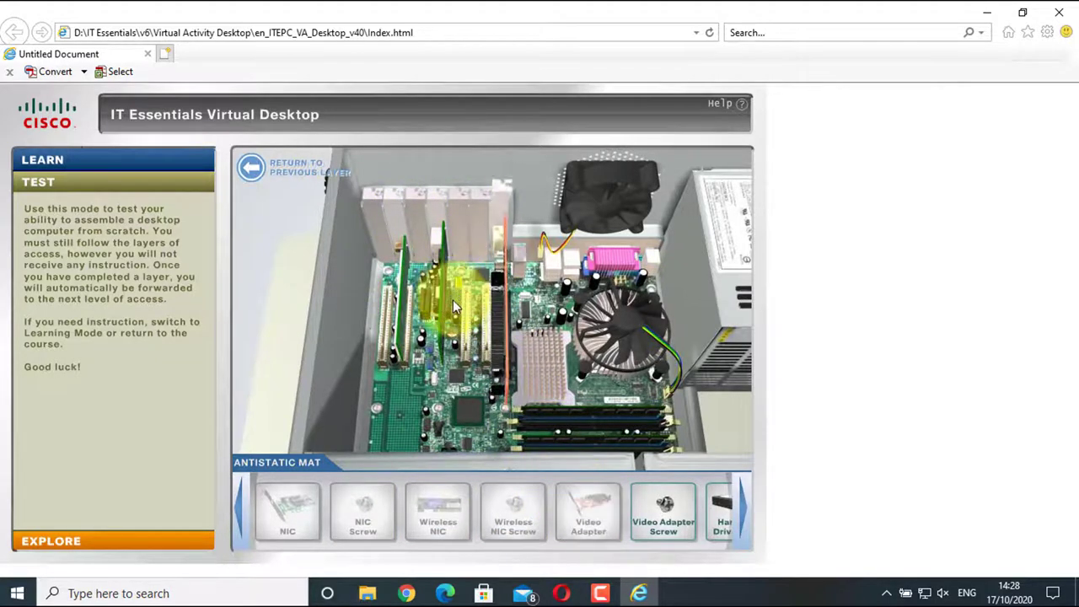
pyautogui.moveTo(663, 506); pyautogui.dragTo(523, 211)
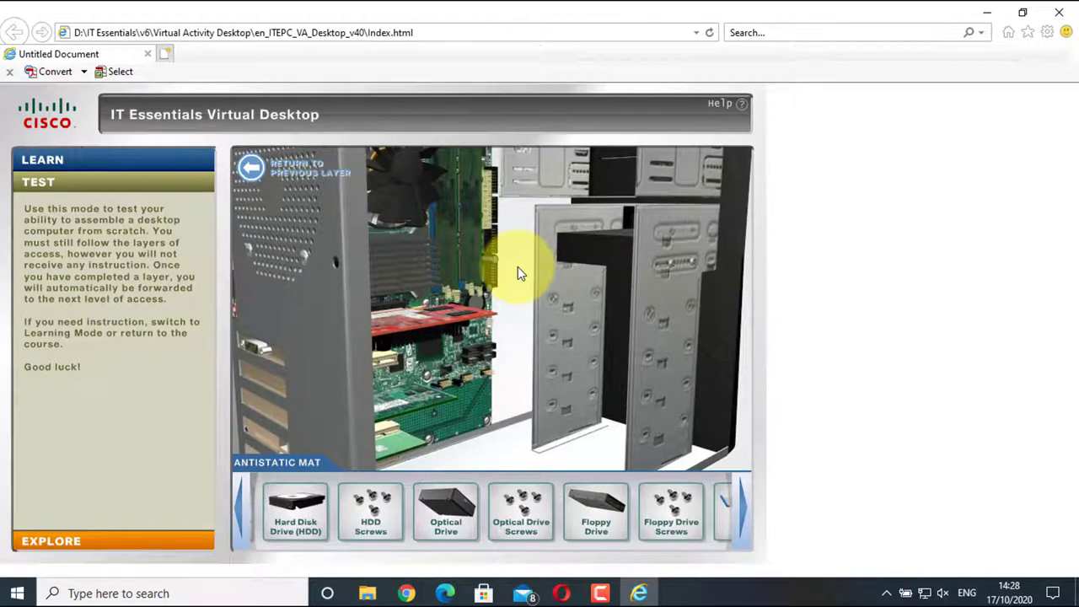
pyautogui.click(301, 170)
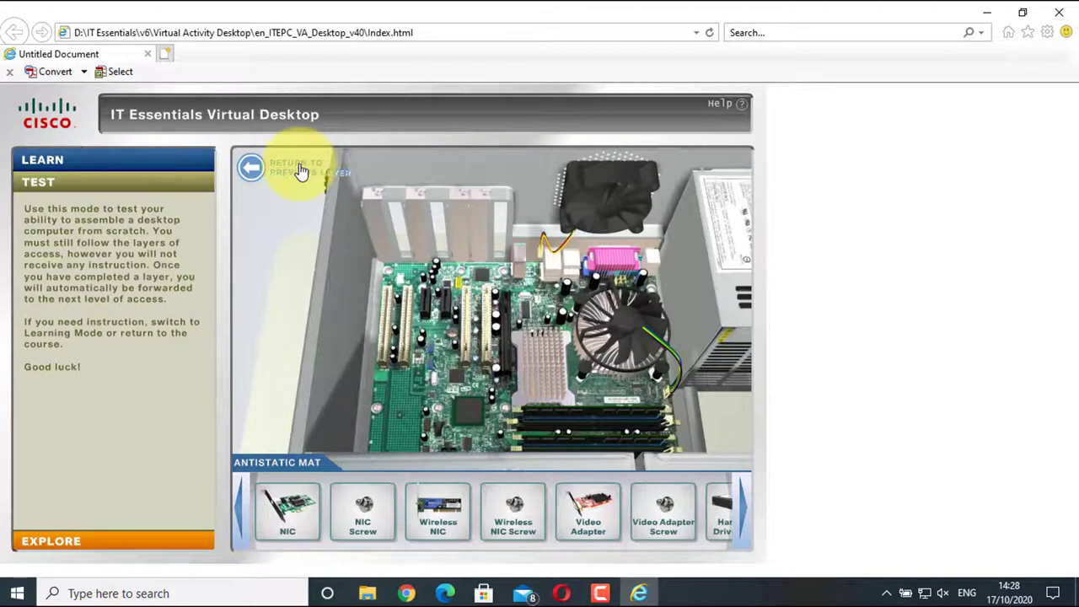
# - Rotate and seat RAM 1 and RAM 2 in the memory slots and close the latch
pyautogui.click(301, 170)
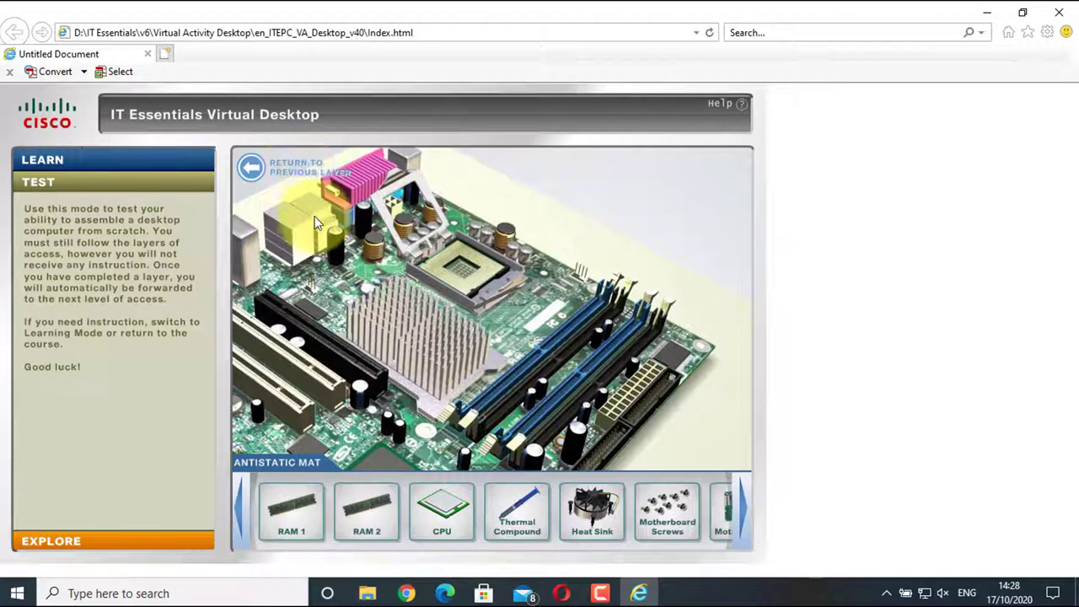
pyautogui.moveTo(292, 508); pyautogui.dragTo(544, 341)
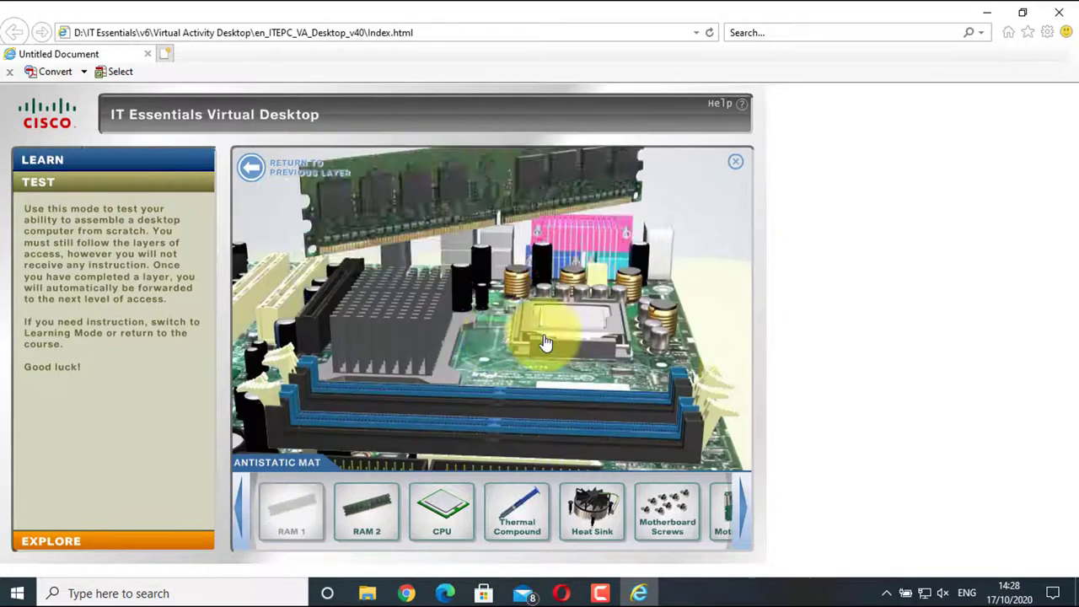
pyautogui.click(292, 202)
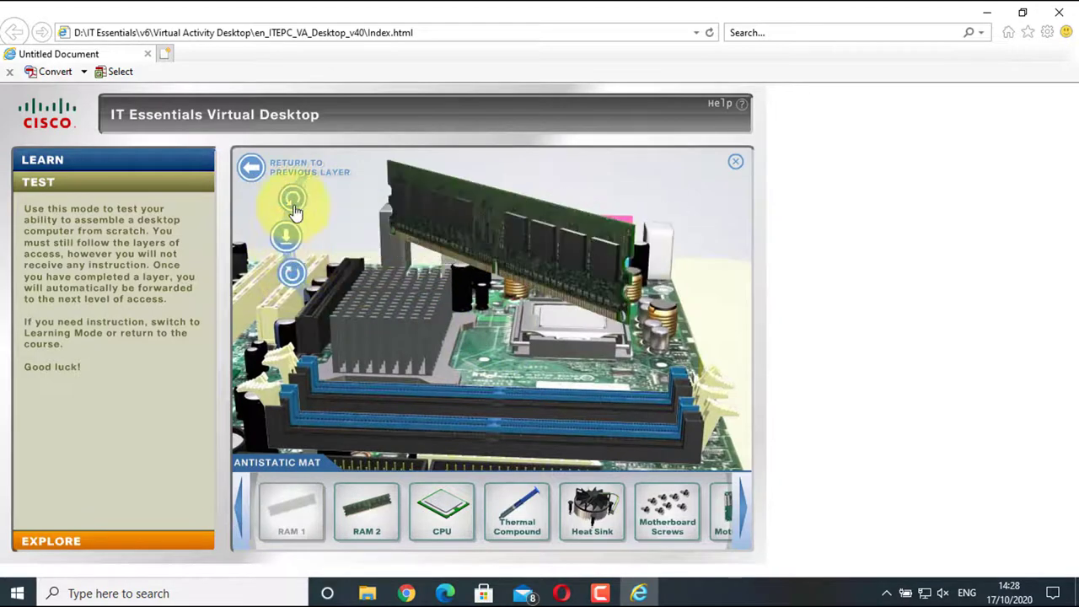
pyautogui.click(286, 238)
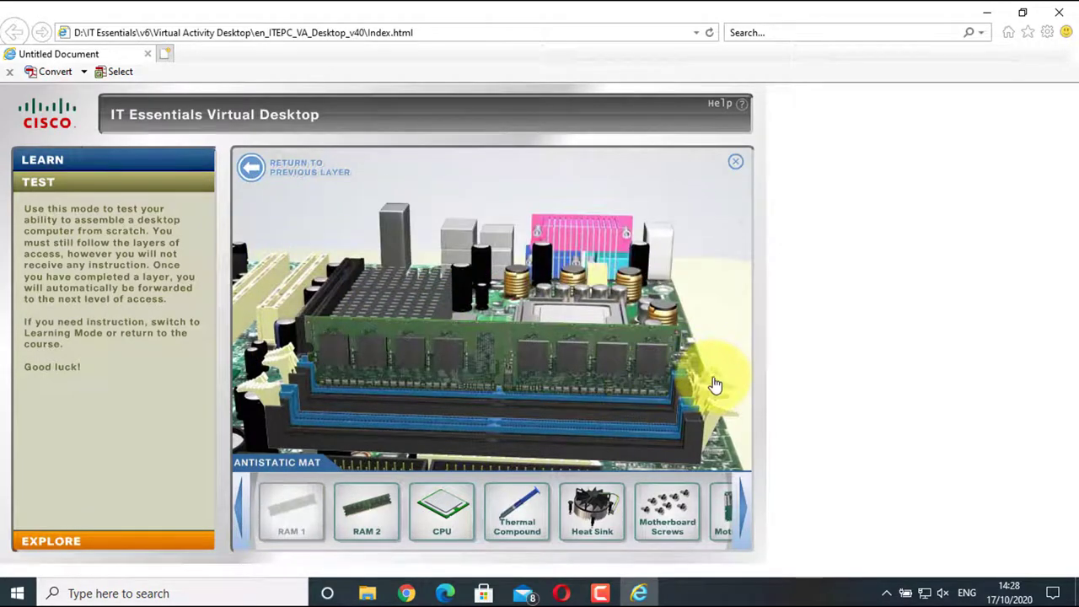
pyautogui.moveTo(396, 499); pyautogui.dragTo(574, 352)
pyautogui.click(292, 199)
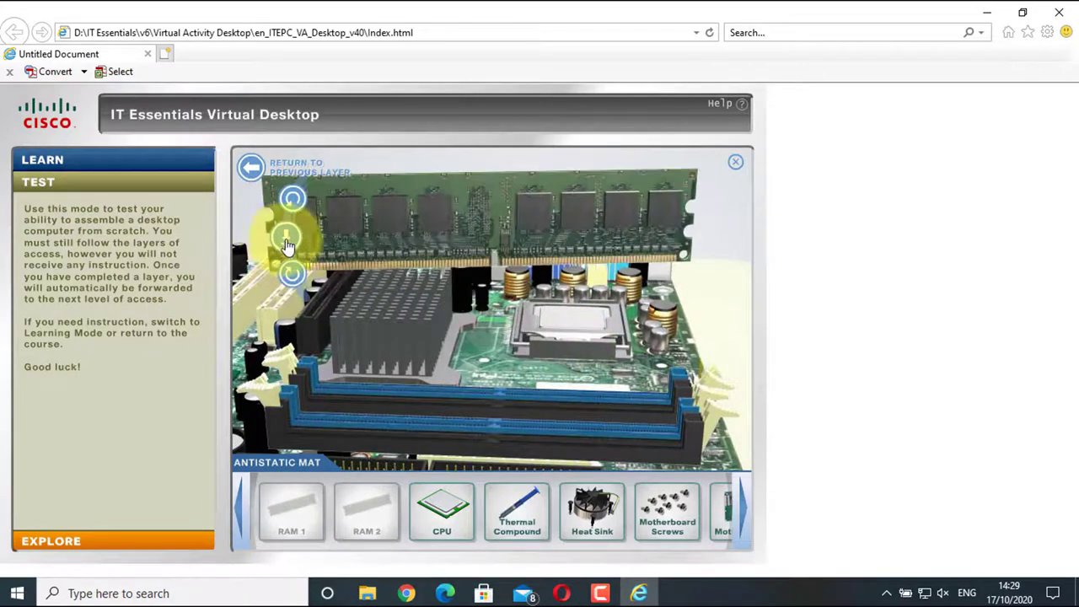
pyautogui.click(286, 237)
pyautogui.click(708, 401)
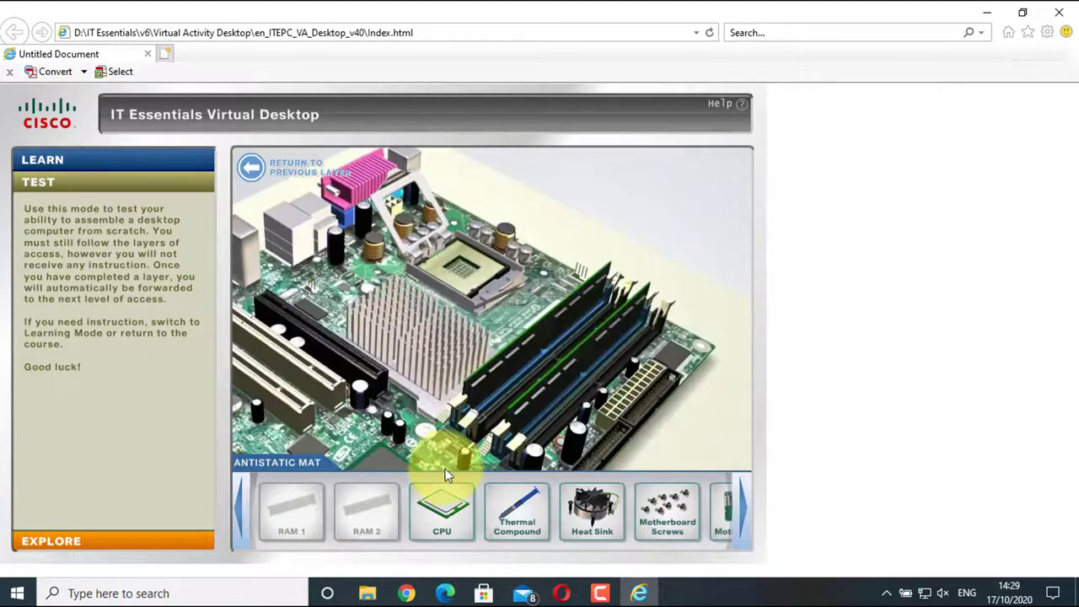
# - Seat the CPU and lock its lever, apply thermal compound, and mount the heat sink
pyautogui.moveTo(440, 506); pyautogui.dragTo(469, 270)
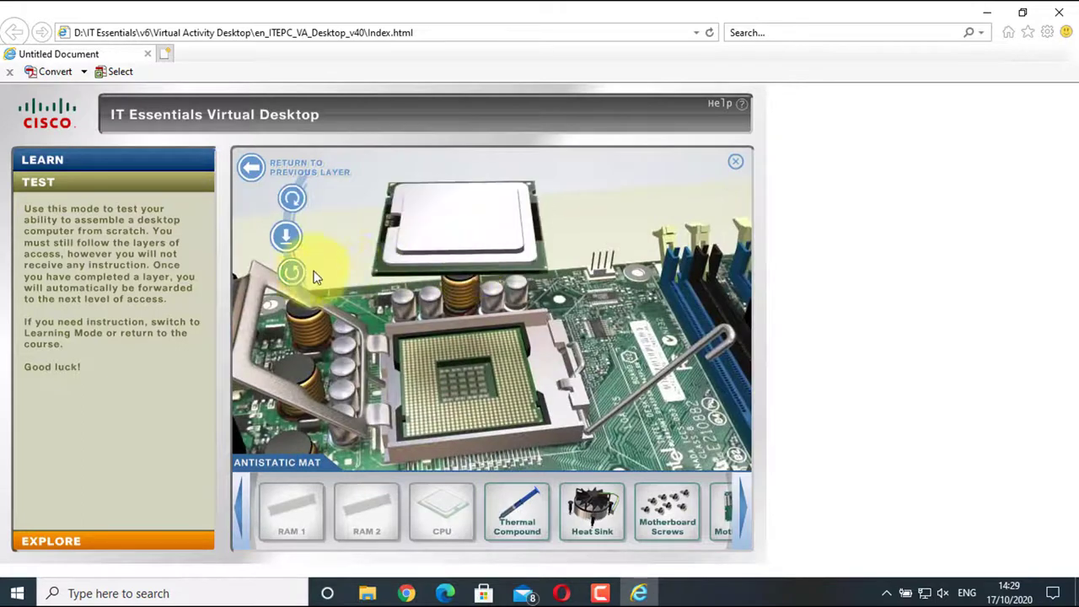
pyautogui.click(286, 234)
pyautogui.click(287, 271)
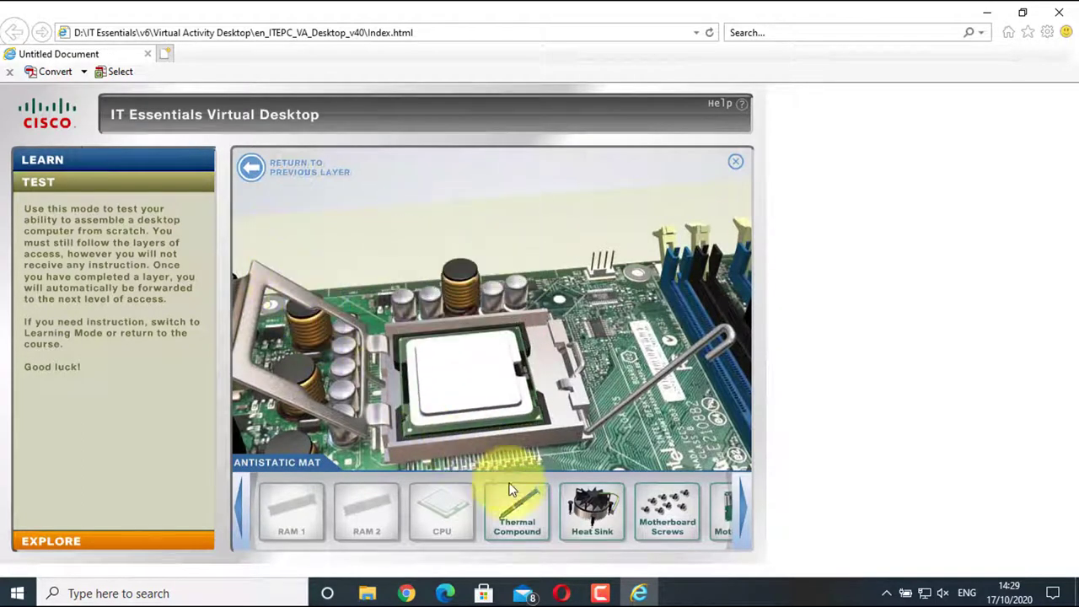
pyautogui.moveTo(511, 489); pyautogui.dragTo(535, 337)
pyautogui.click(290, 391)
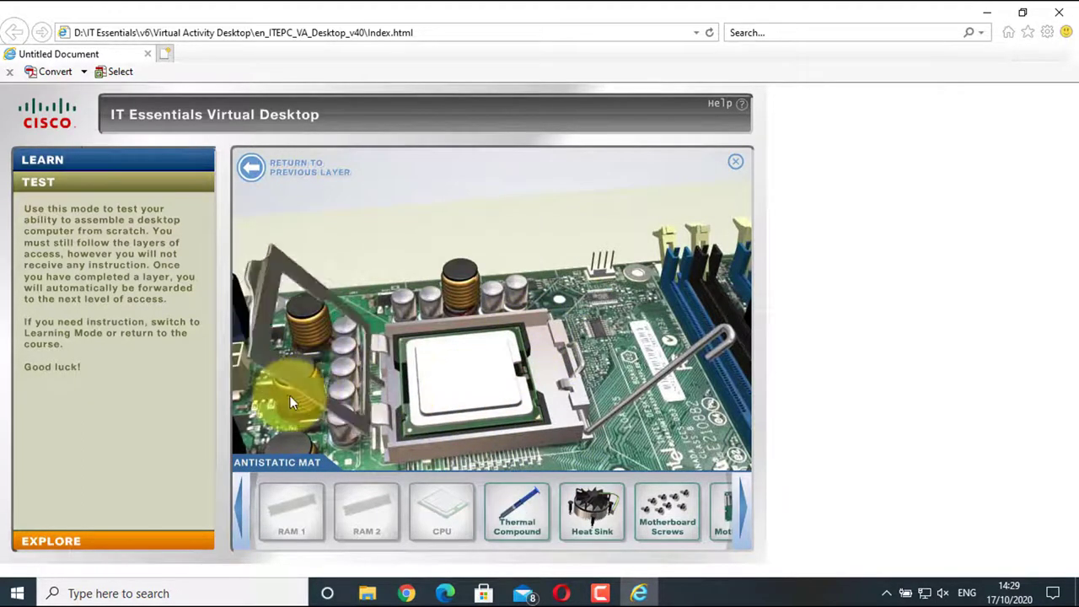
pyautogui.click(672, 371)
pyautogui.moveTo(517, 509); pyautogui.dragTo(563, 277)
pyautogui.moveTo(591, 510); pyautogui.dragTo(493, 245)
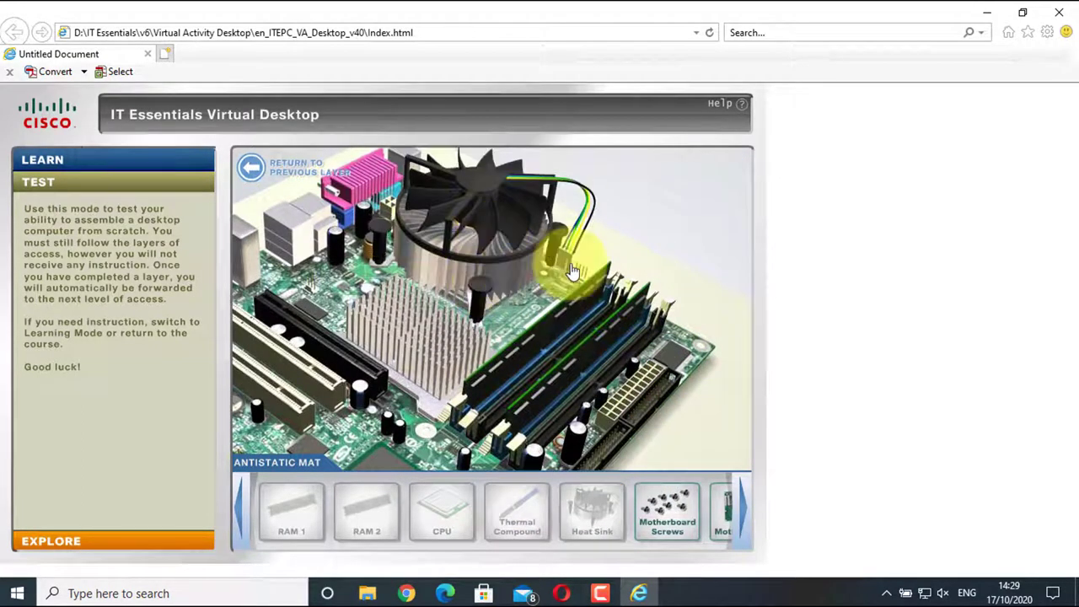
pyautogui.click(574, 234)
# - Connect the fan cable, then rotate, lower and screw the motherboard into the case
pyautogui.click(295, 272)
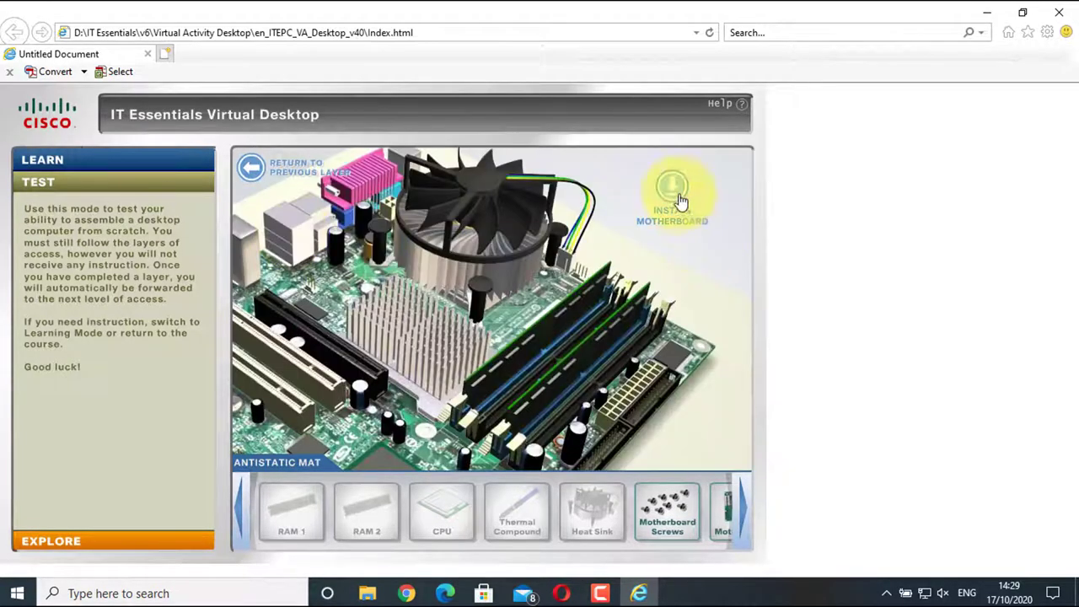
pyautogui.click(681, 203)
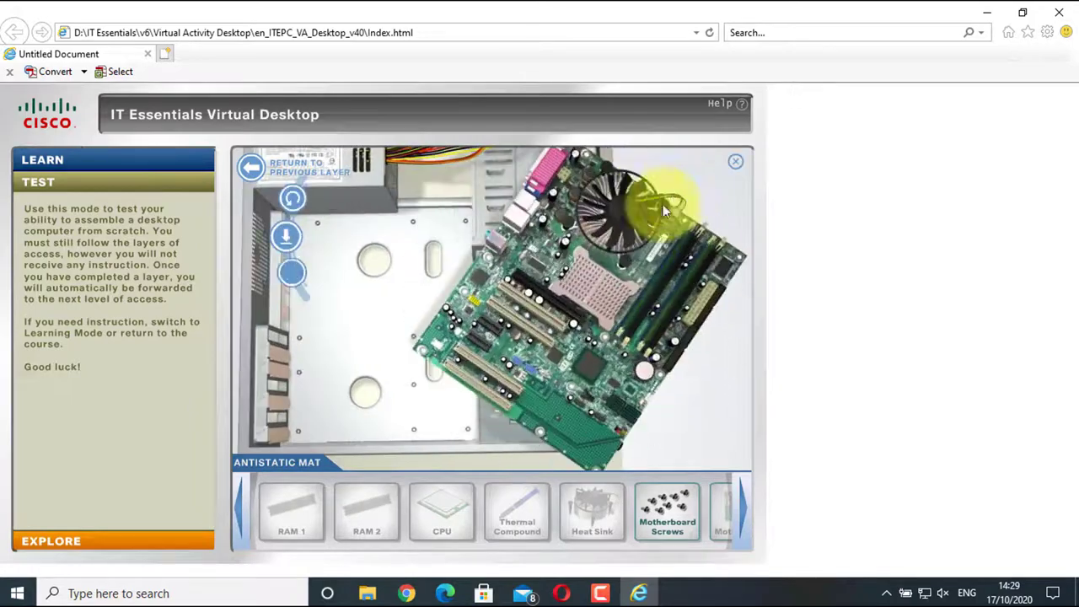
pyautogui.click(291, 271)
pyautogui.click(285, 239)
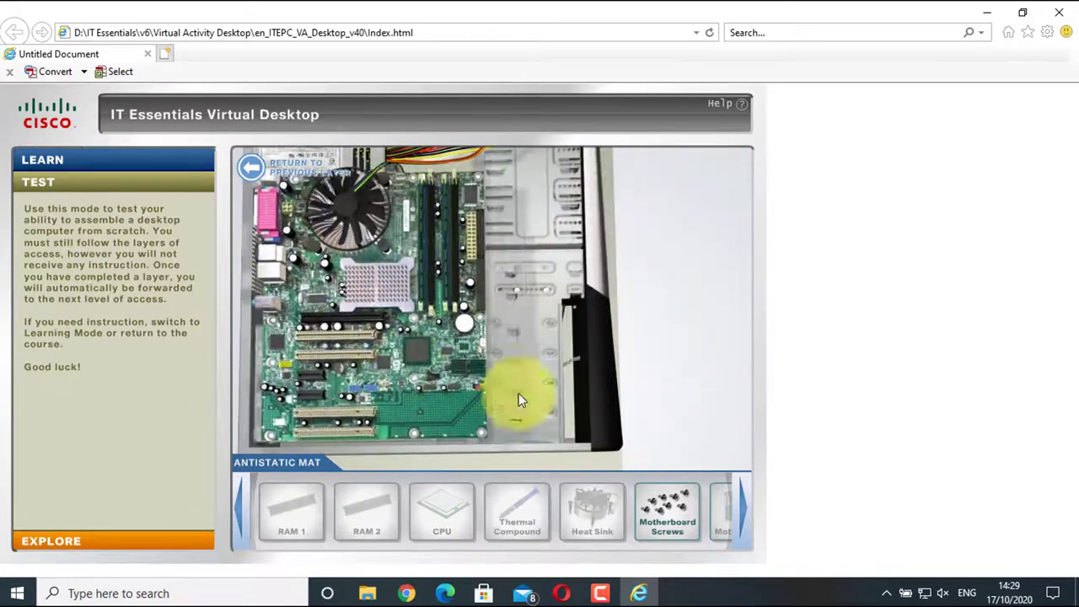
pyautogui.moveTo(669, 506); pyautogui.dragTo(459, 443)
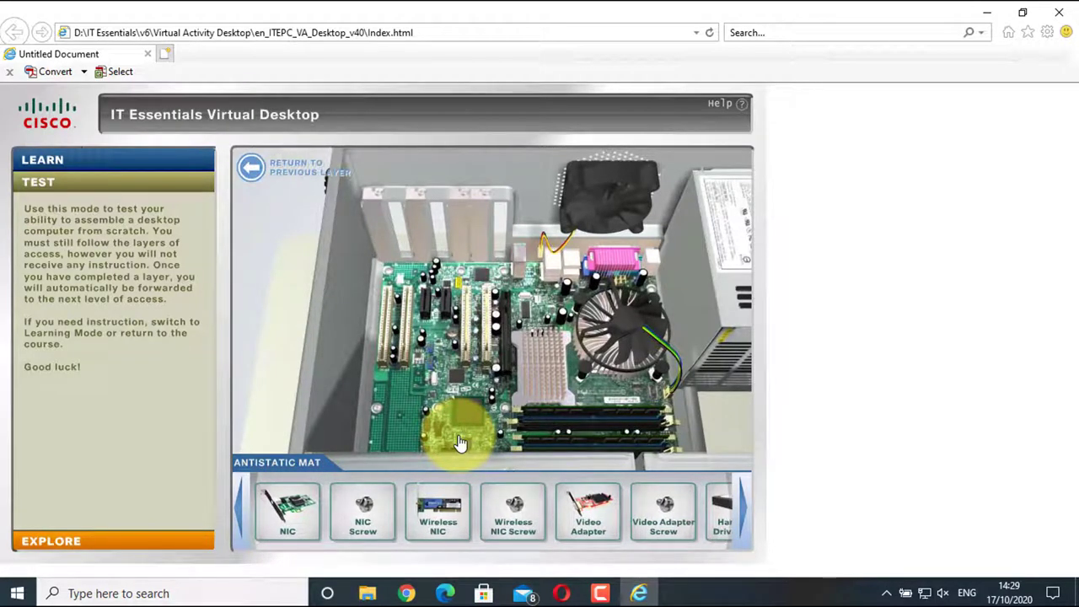
pyautogui.click(287, 171)
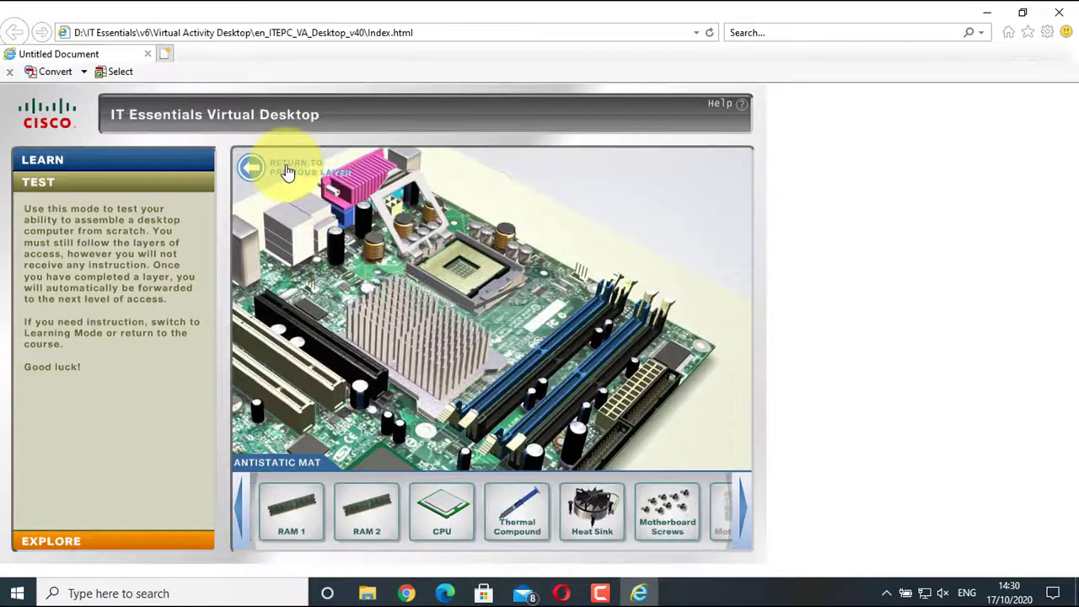
pyautogui.click(287, 171)
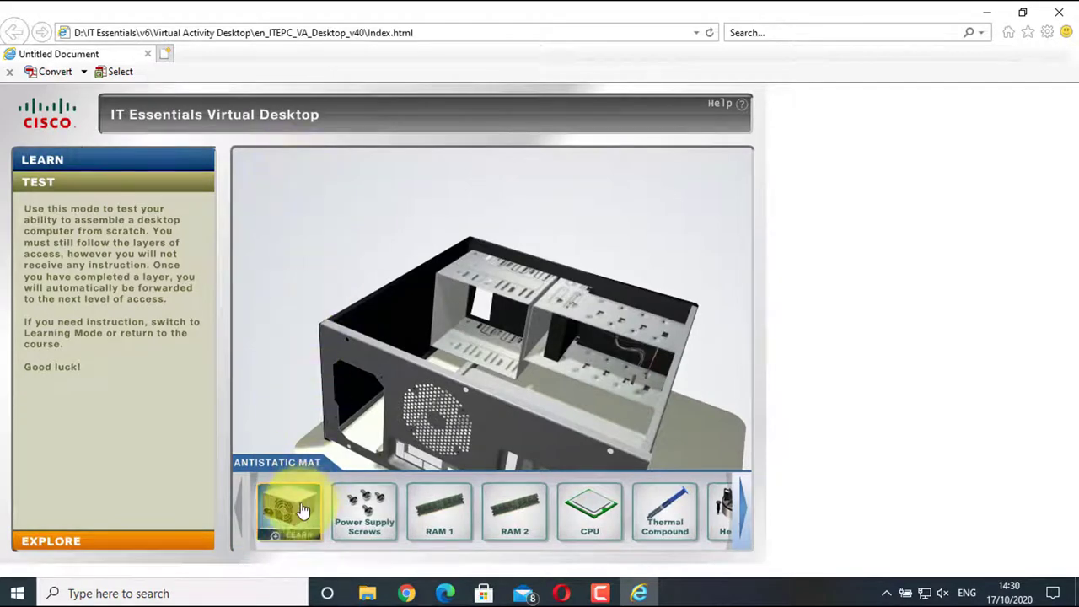
# - Rotate and install the power supply with its screws, then restart Test mode via Learn mode
pyautogui.moveTo(294, 500); pyautogui.dragTo(394, 347)
pyautogui.click(289, 272)
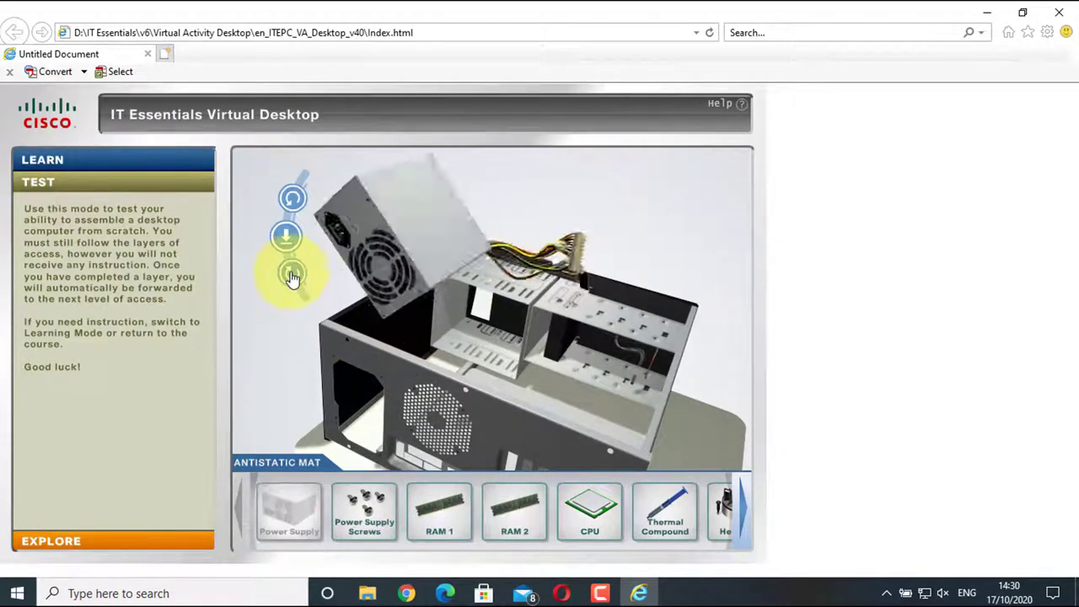
pyautogui.click(289, 193)
pyautogui.click(289, 242)
pyautogui.click(289, 272)
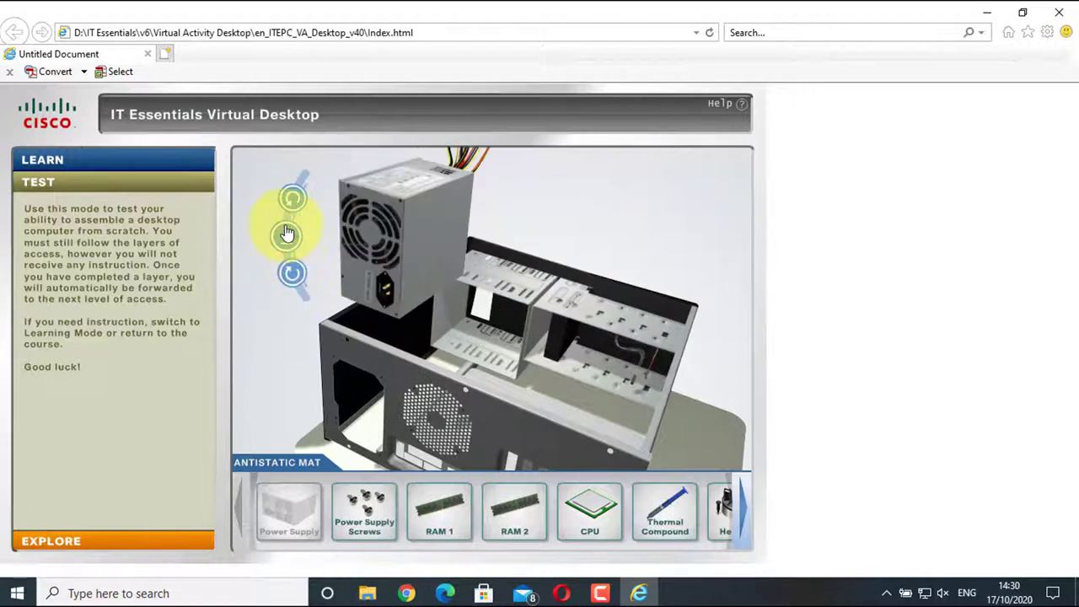
pyautogui.click(287, 233)
pyautogui.moveTo(366, 477); pyautogui.dragTo(368, 372)
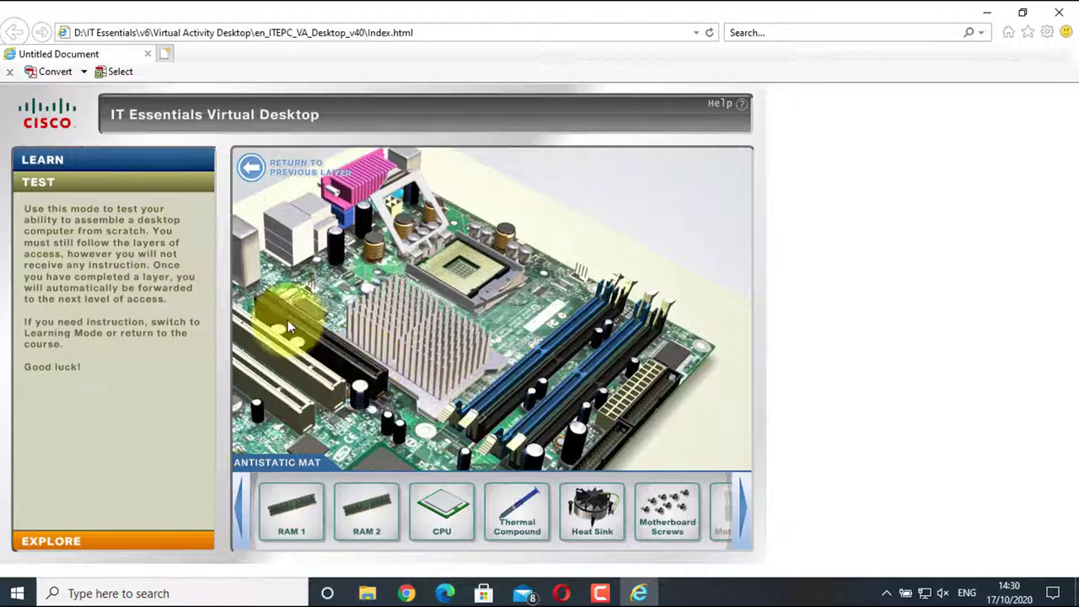
pyautogui.click(110, 164)
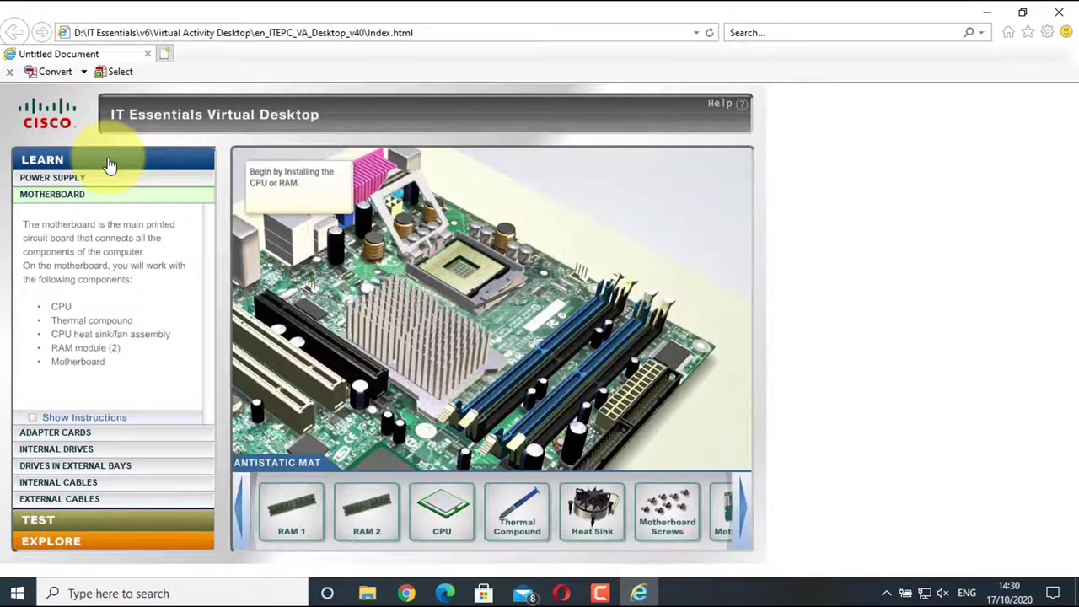
pyautogui.click(46, 524)
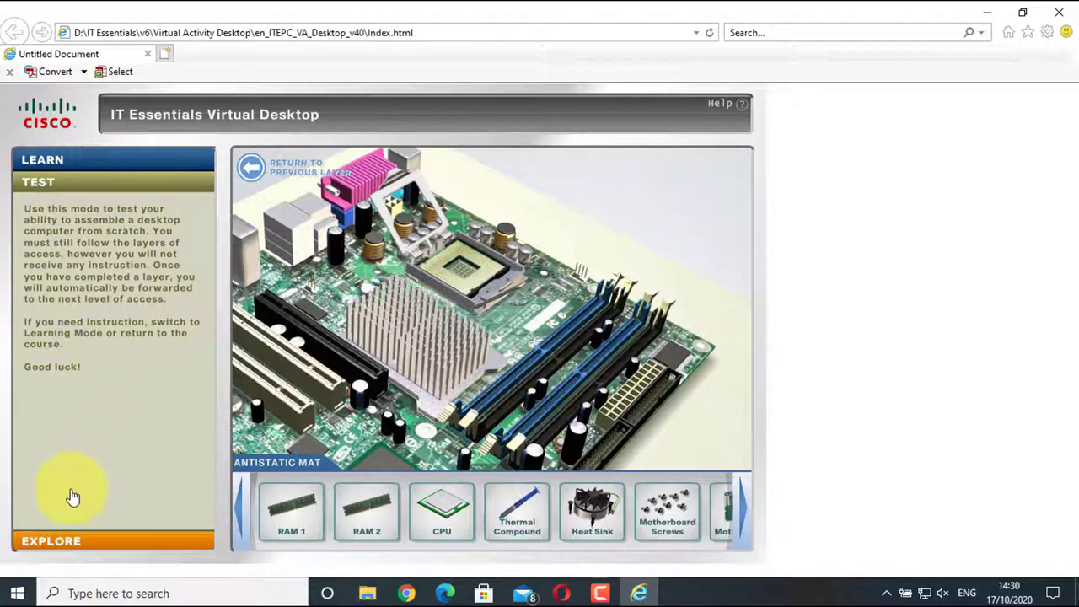
# - In Explore mode, cycle the case through front-angled to rear-angled views and show the Power Supply description
pyautogui.click(53, 548)
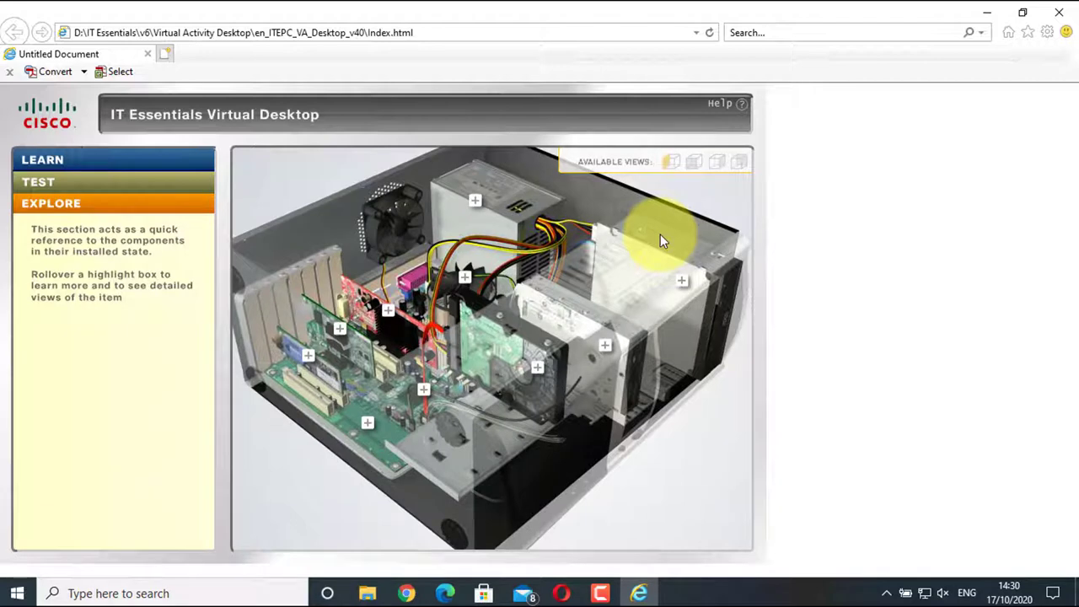
pyautogui.click(692, 164)
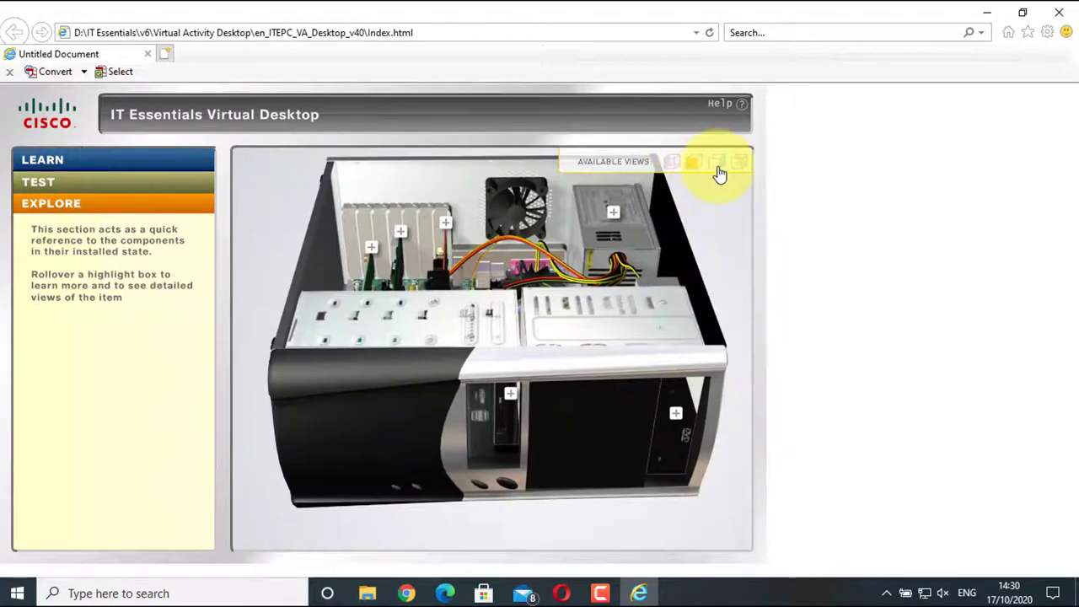
pyautogui.click(719, 172)
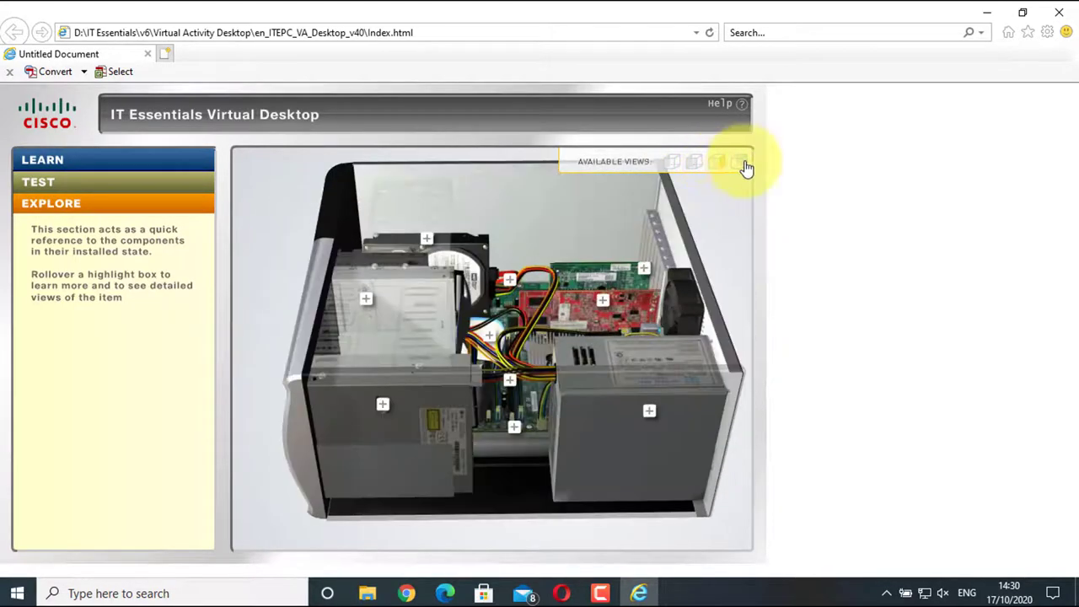
pyautogui.click(745, 167)
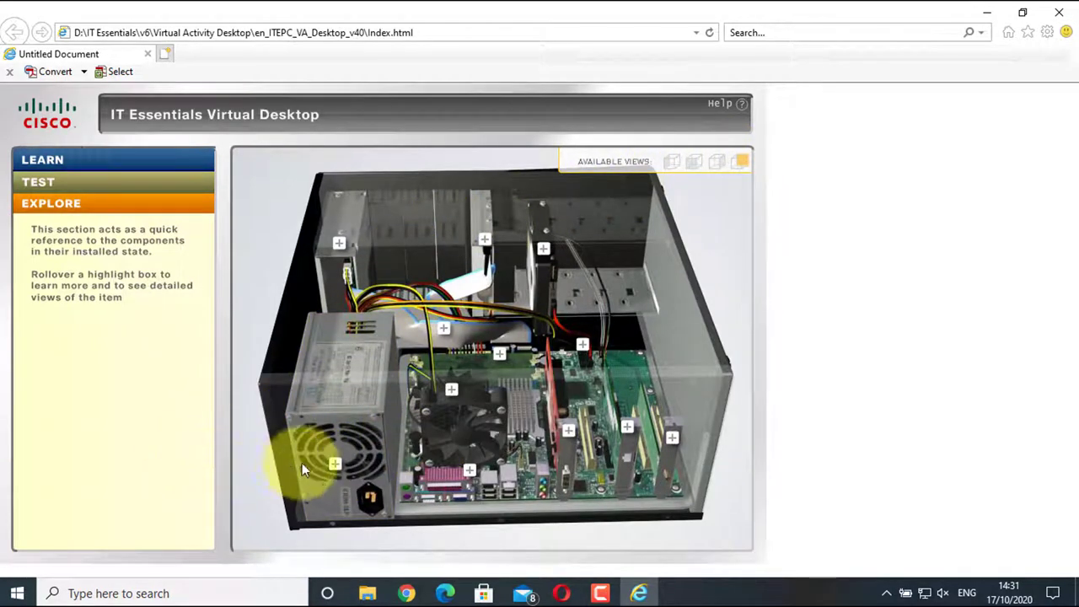
pyautogui.moveTo(334, 468)
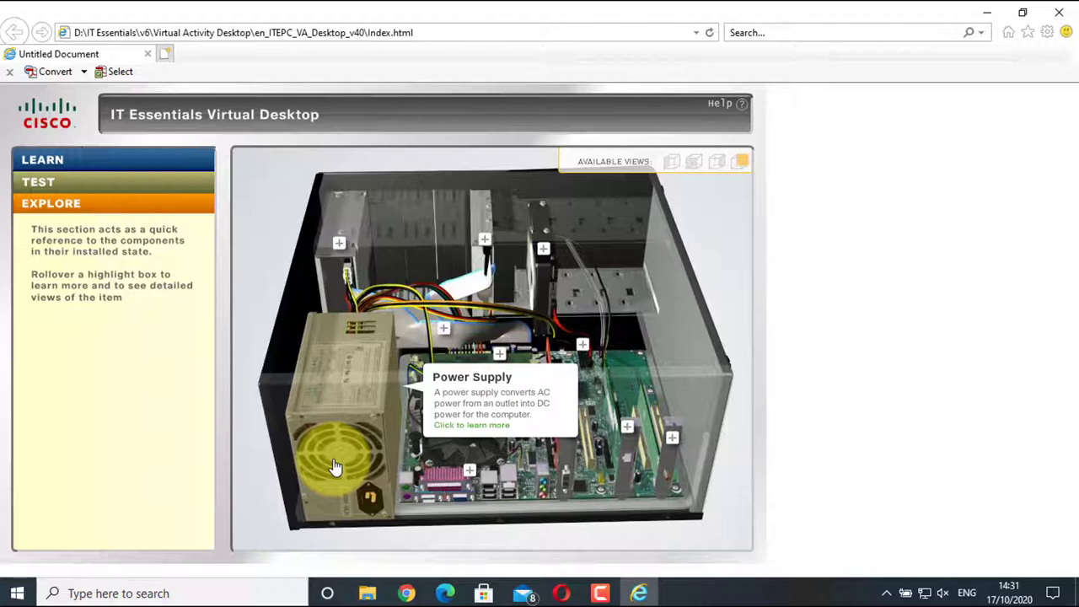
pyautogui.click(334, 467)
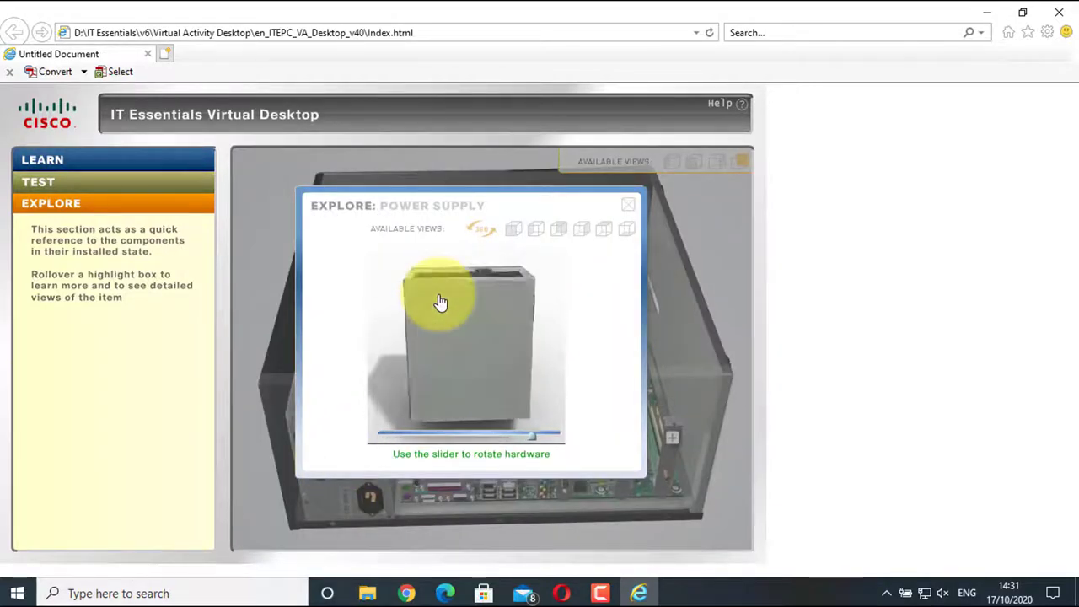
pyautogui.click(514, 231)
pyautogui.click(536, 232)
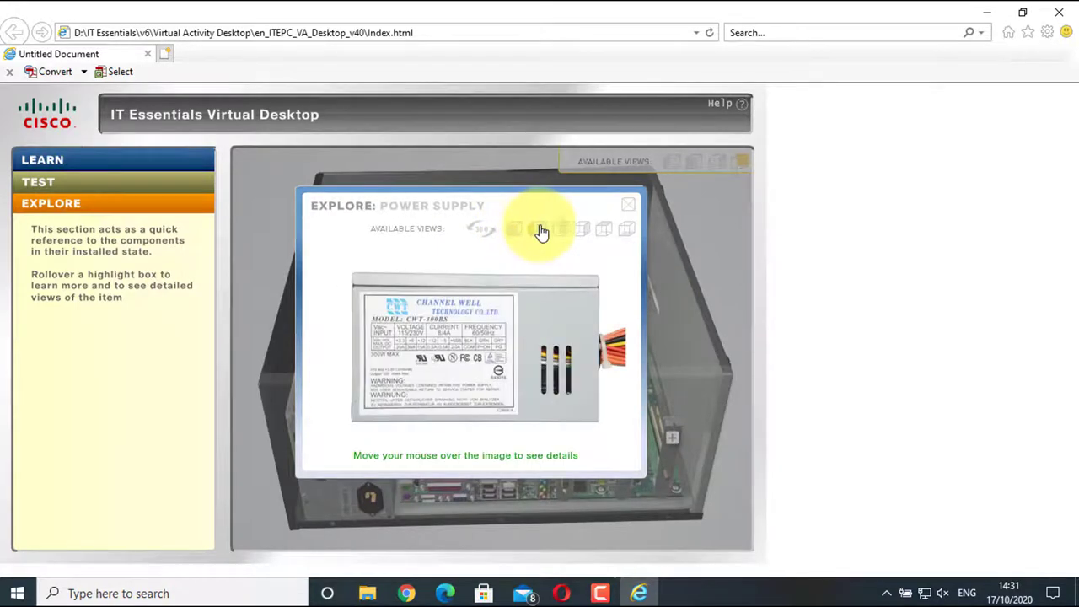
pyautogui.click(558, 231)
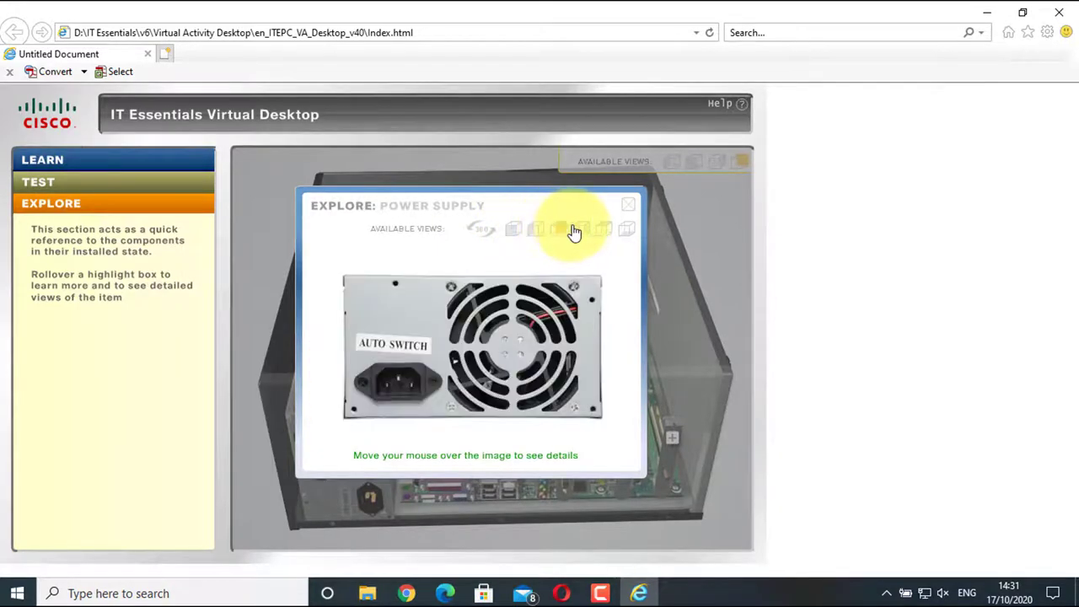
pyautogui.click(583, 232)
pyautogui.click(604, 232)
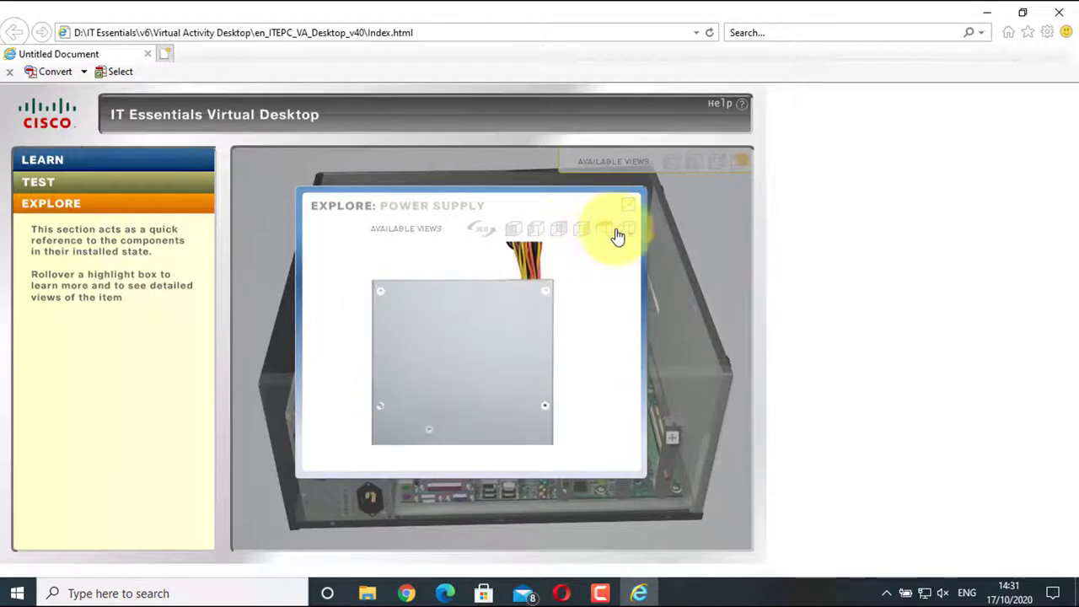
pyautogui.click(631, 207)
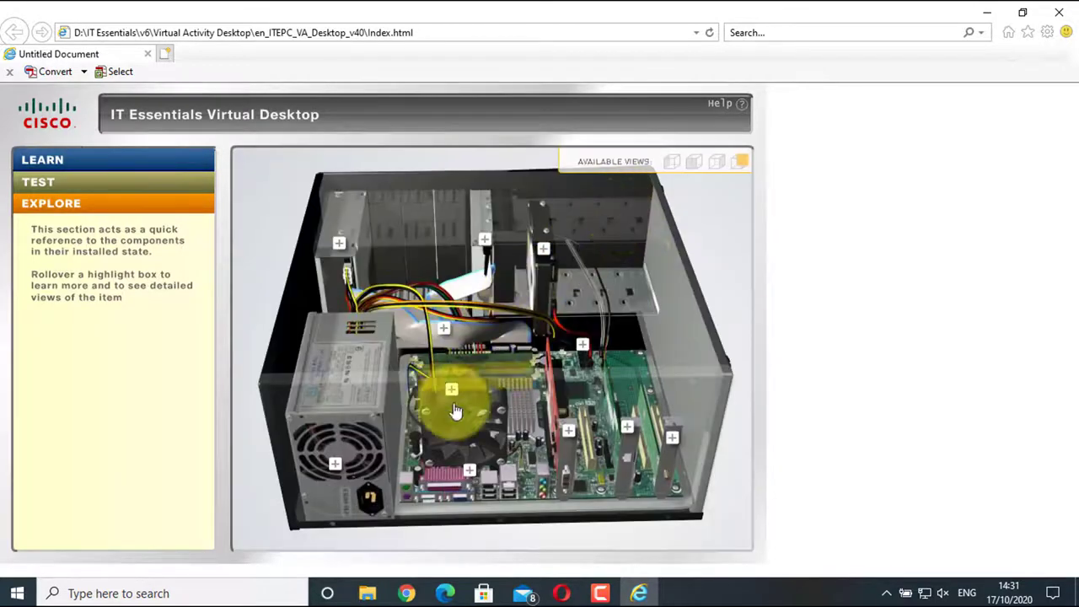
# - Open the motherboard's details and inspect each port on its back-panel I/O view
pyautogui.click(469, 476)
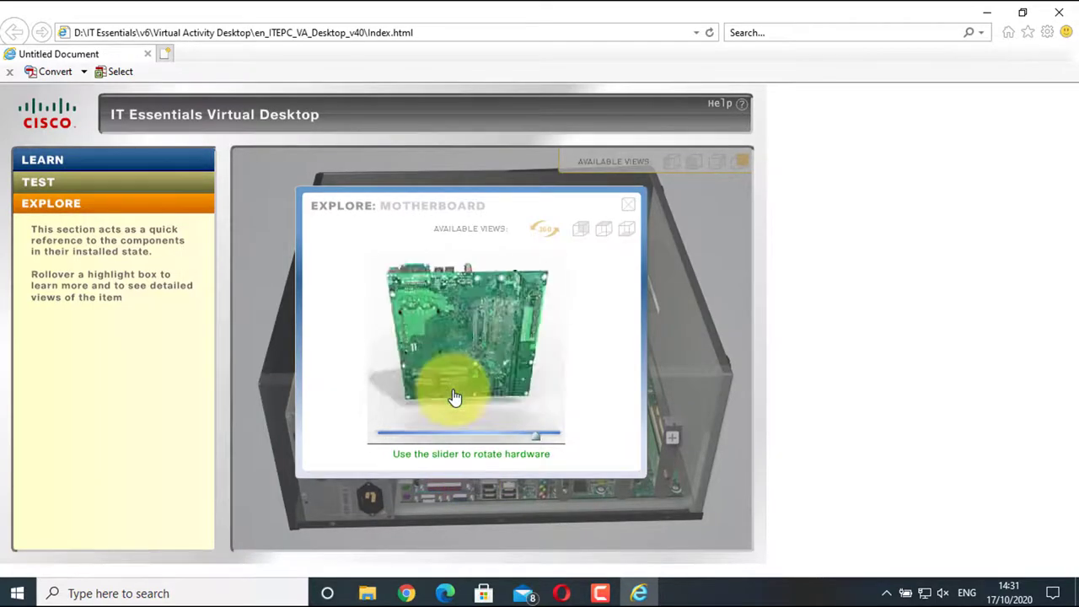
pyautogui.click(583, 236)
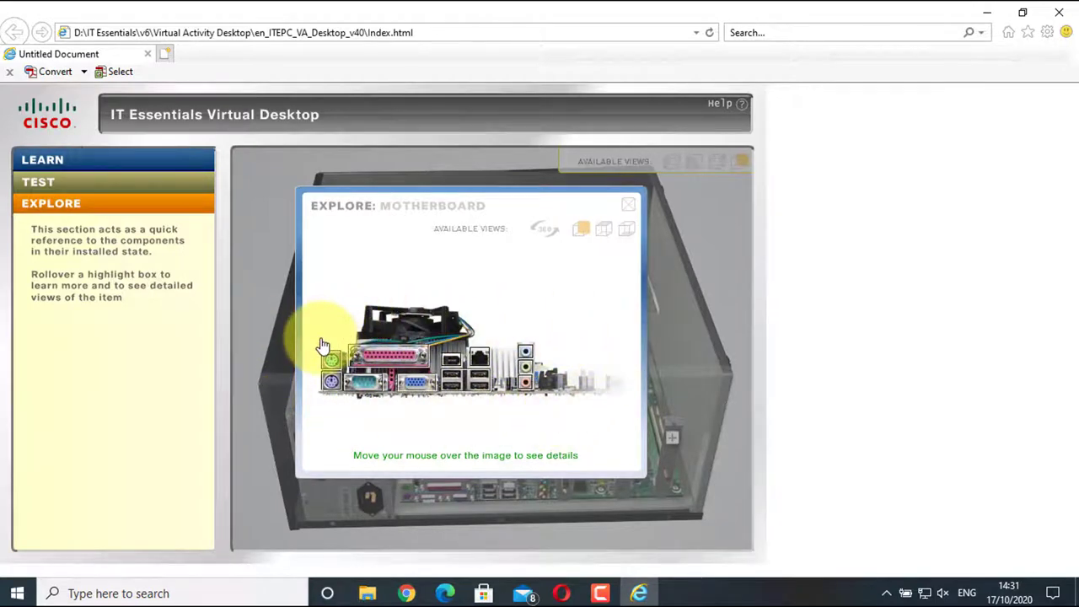
pyautogui.moveTo(333, 375)
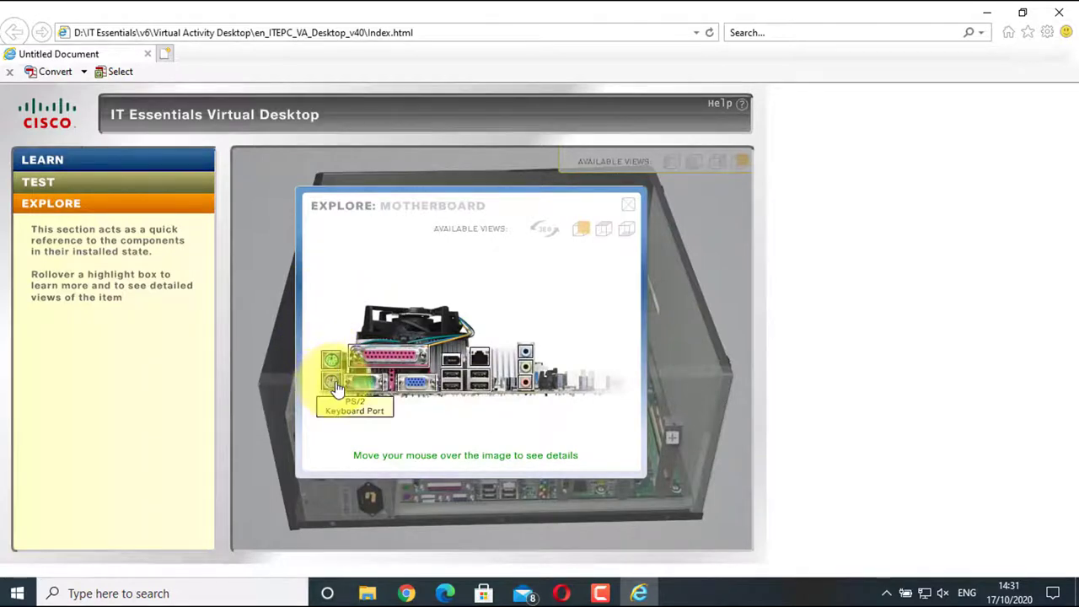
pyautogui.moveTo(382, 386)
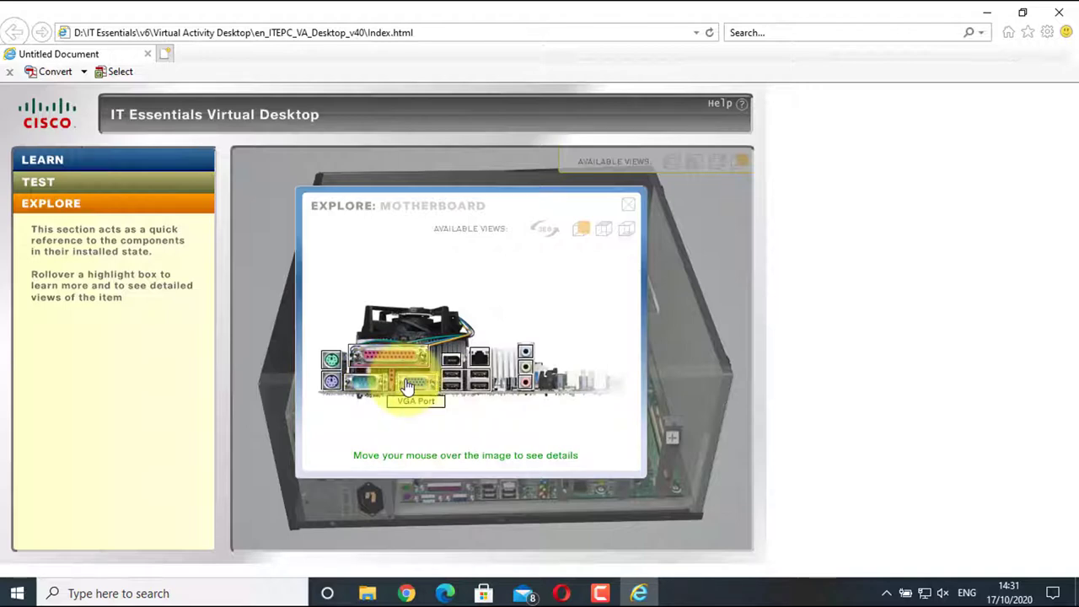
pyautogui.moveTo(401, 359)
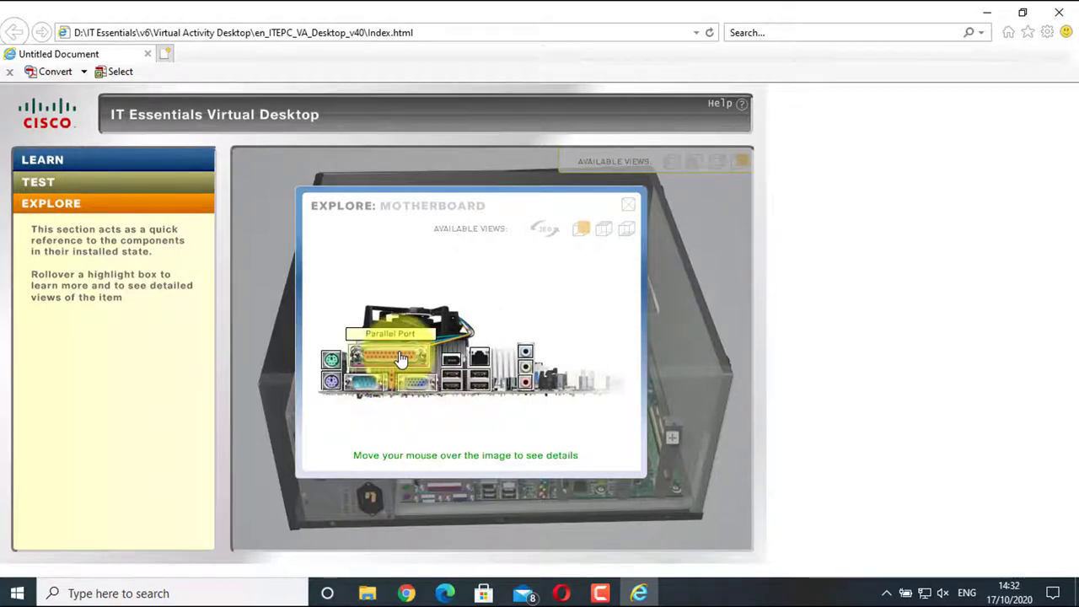
pyautogui.moveTo(449, 364)
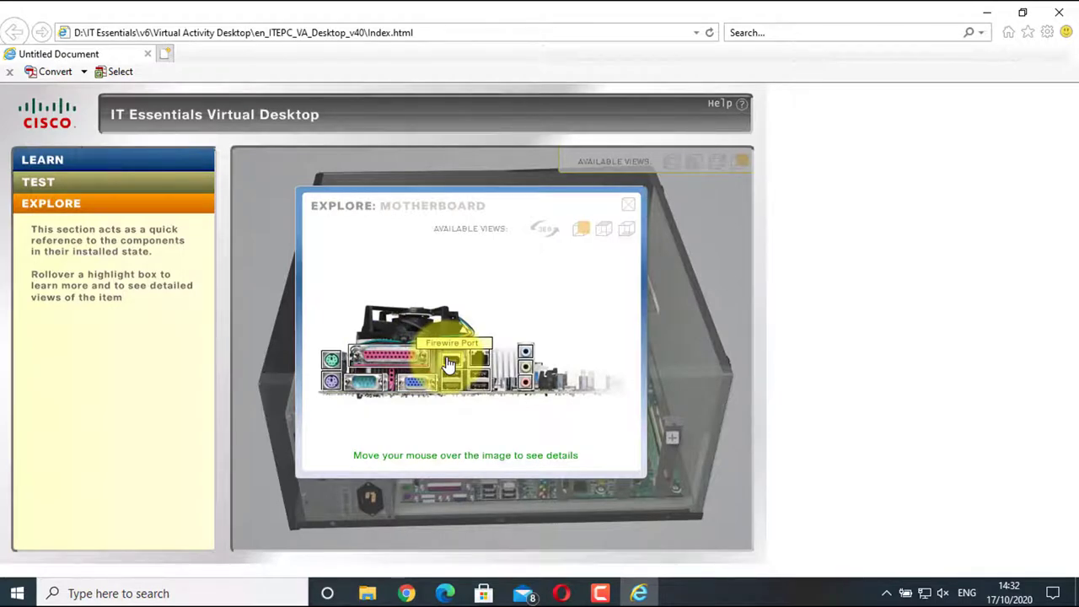
pyautogui.moveTo(450, 383)
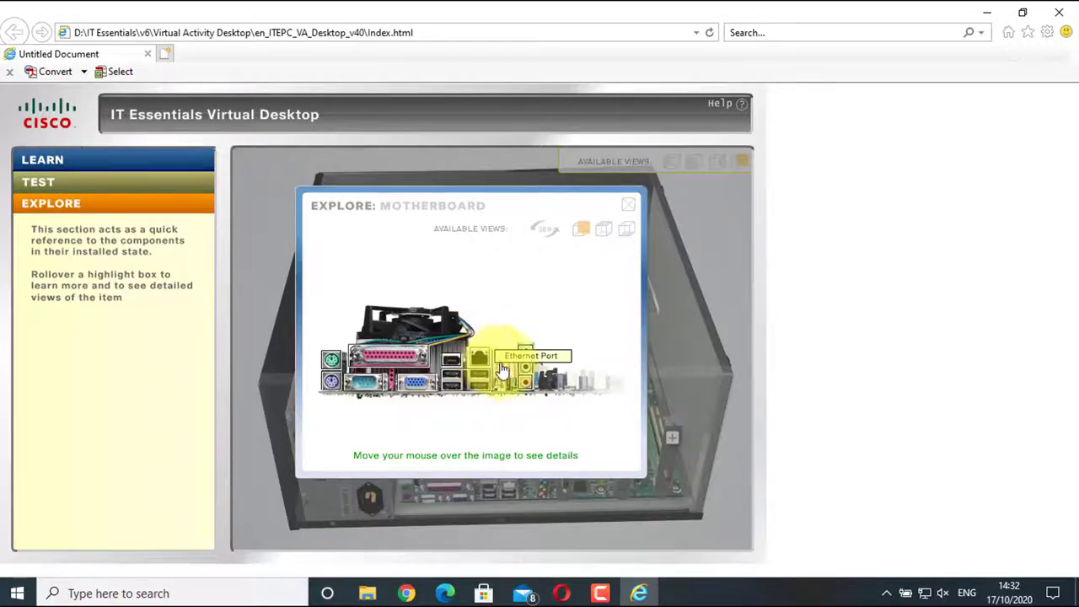
pyautogui.moveTo(524, 377)
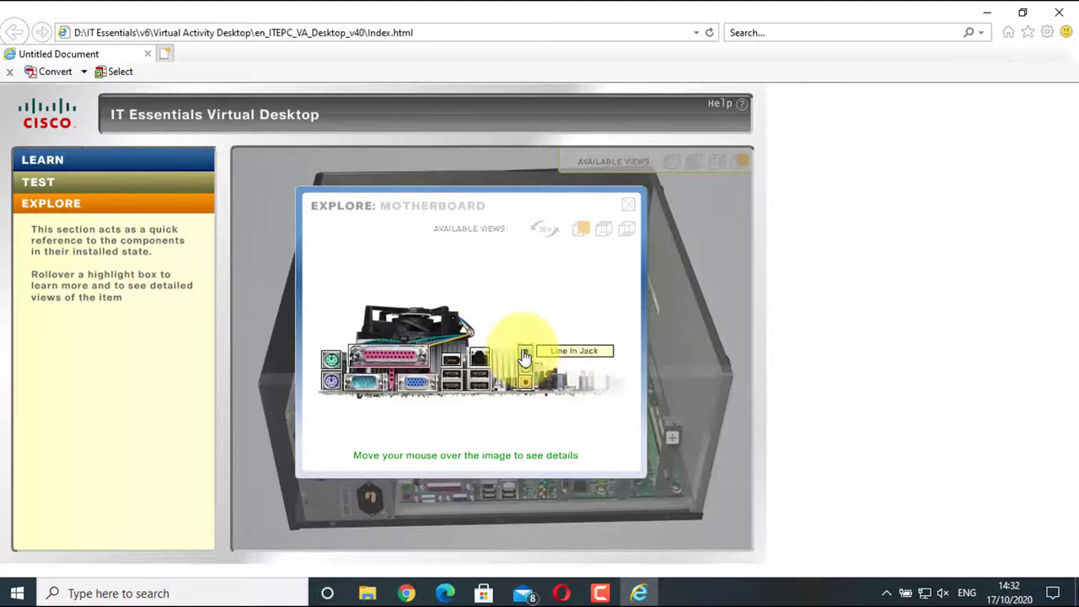
# - View the motherboard from above and underneath, then close its detail view
pyautogui.click(599, 239)
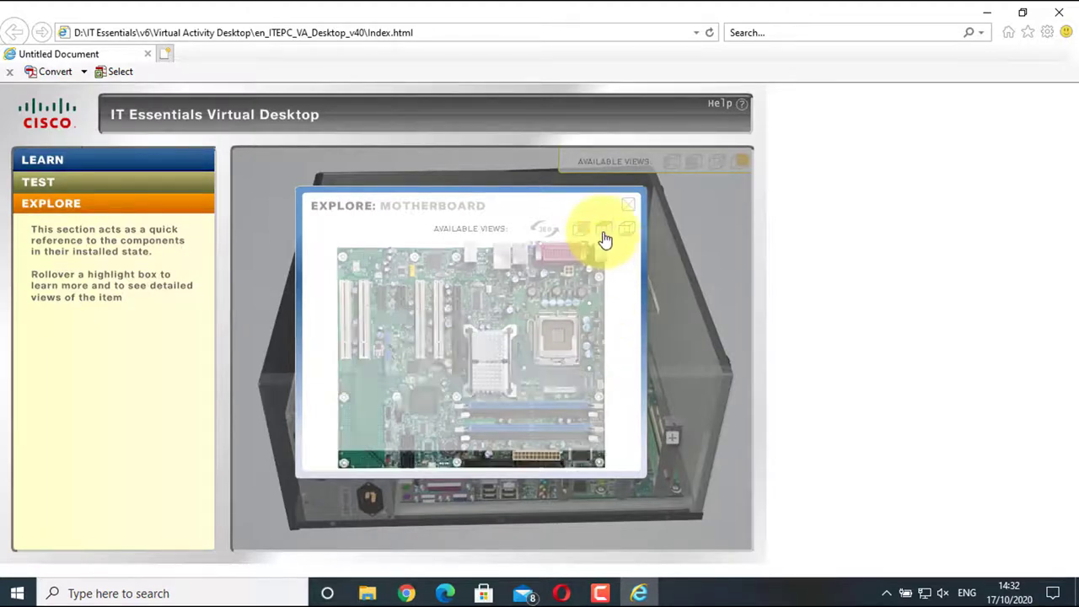
pyautogui.click(627, 238)
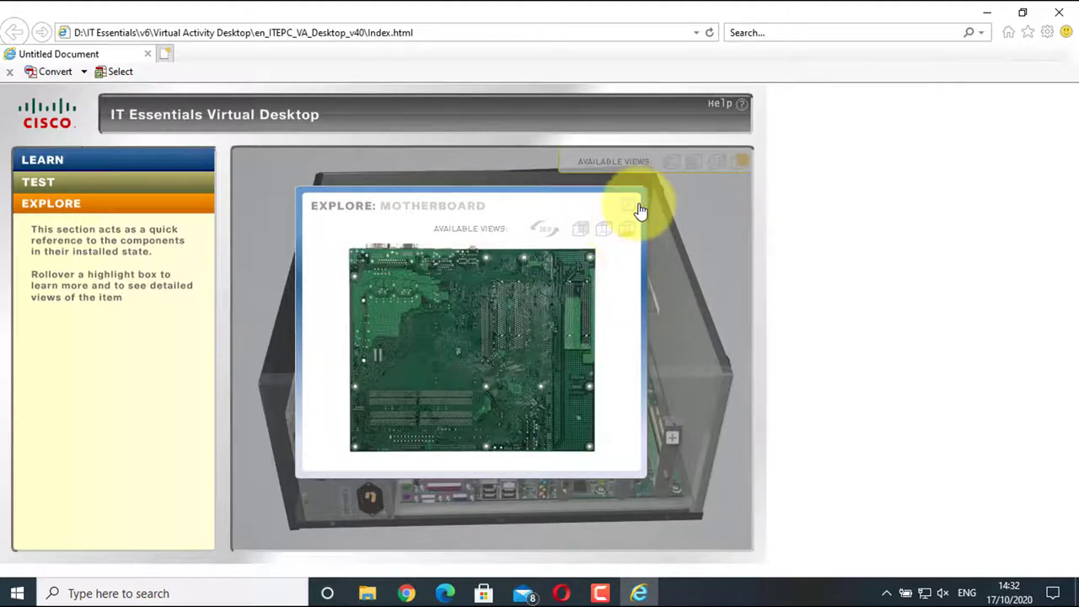
pyautogui.click(631, 204)
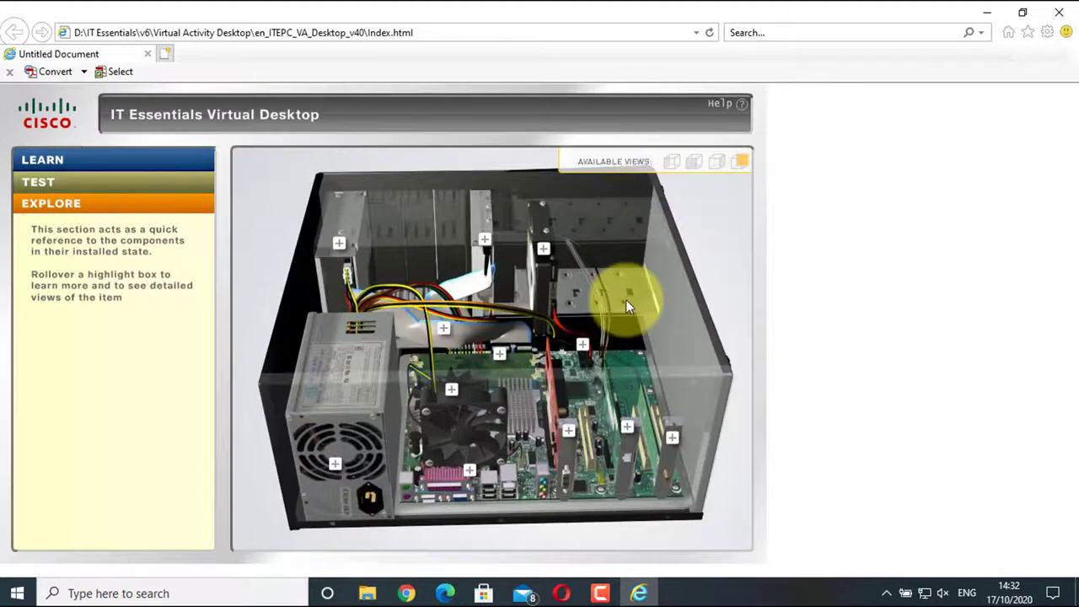
pyautogui.click(571, 439)
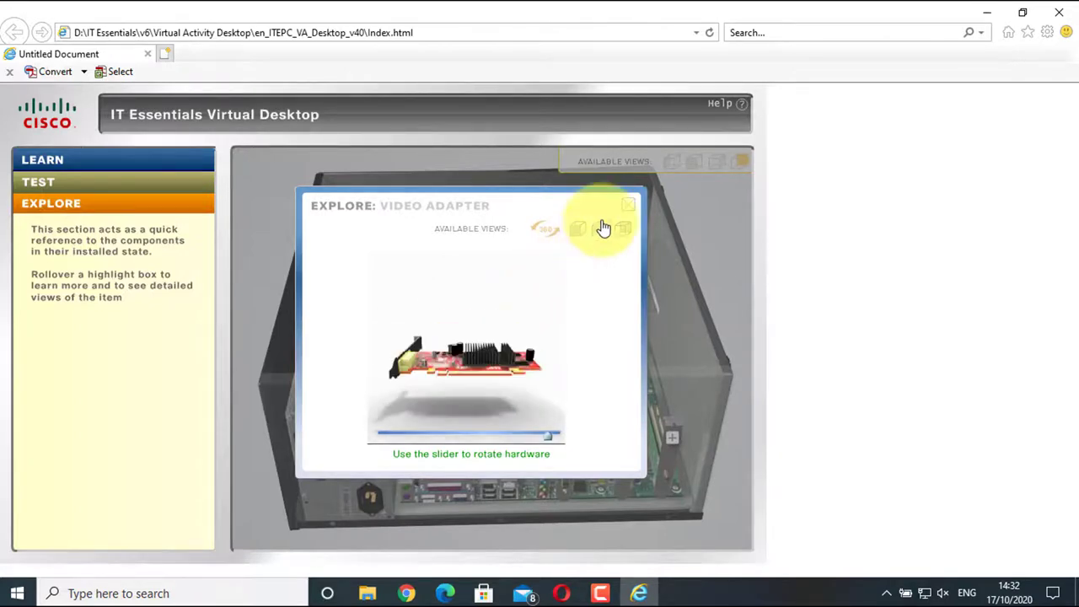
pyautogui.click(630, 208)
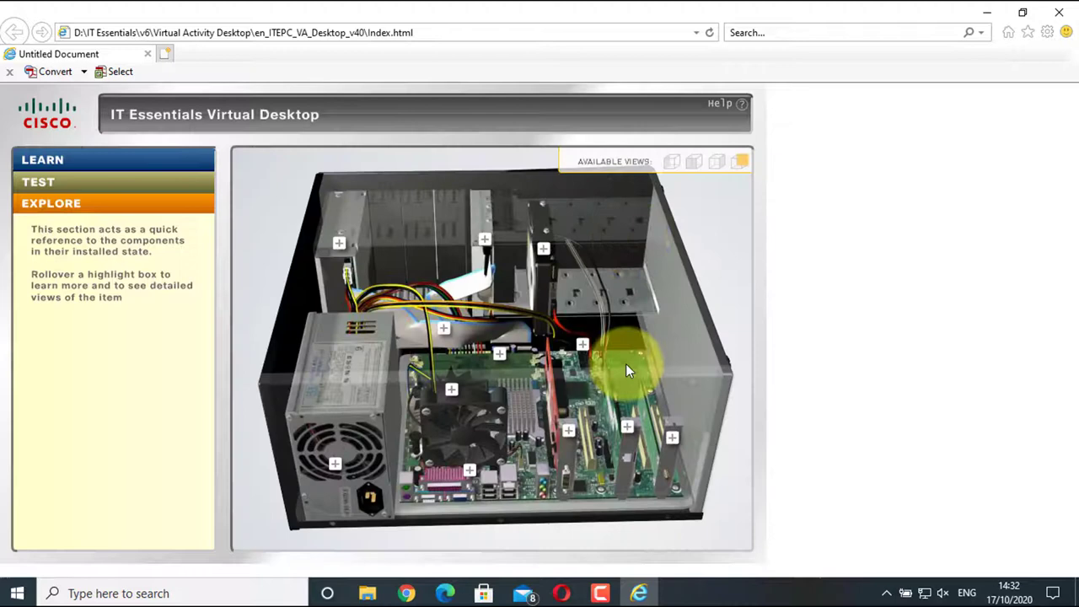
pyautogui.click(675, 444)
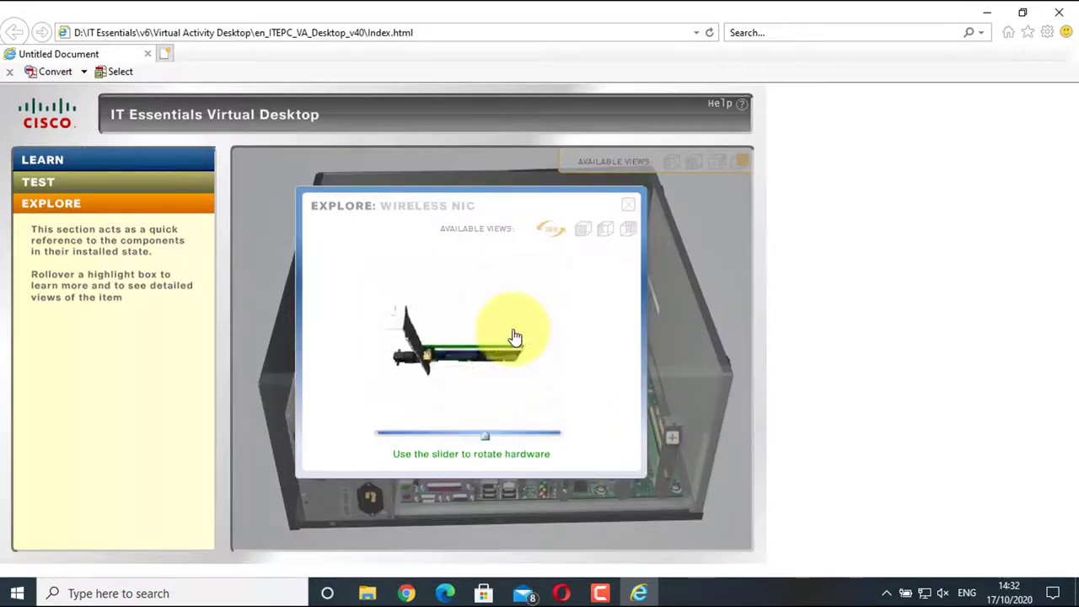
pyautogui.click(600, 233)
pyautogui.click(627, 234)
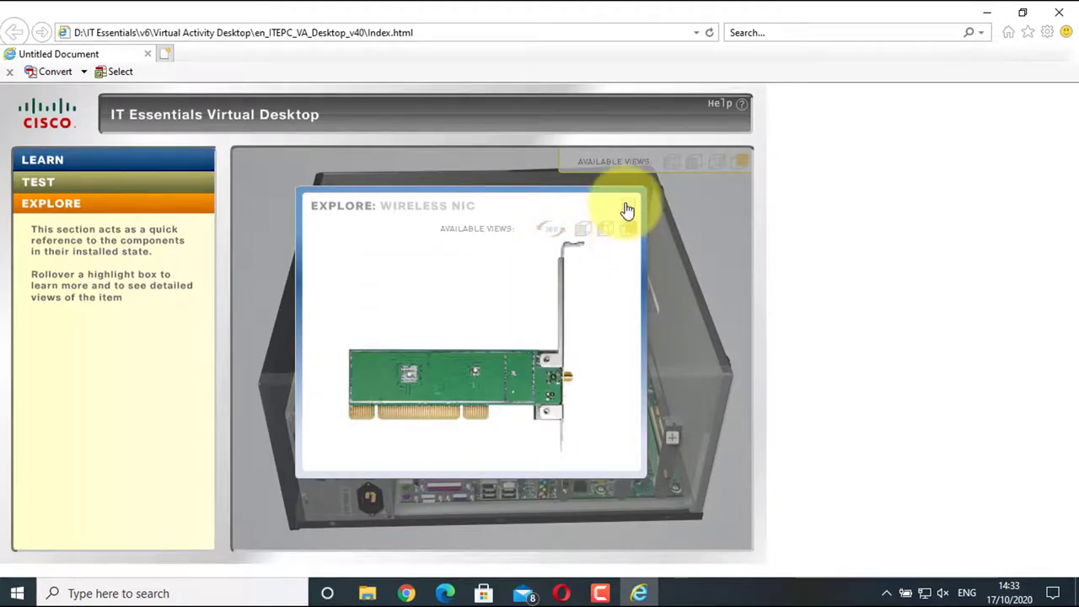
pyautogui.click(627, 205)
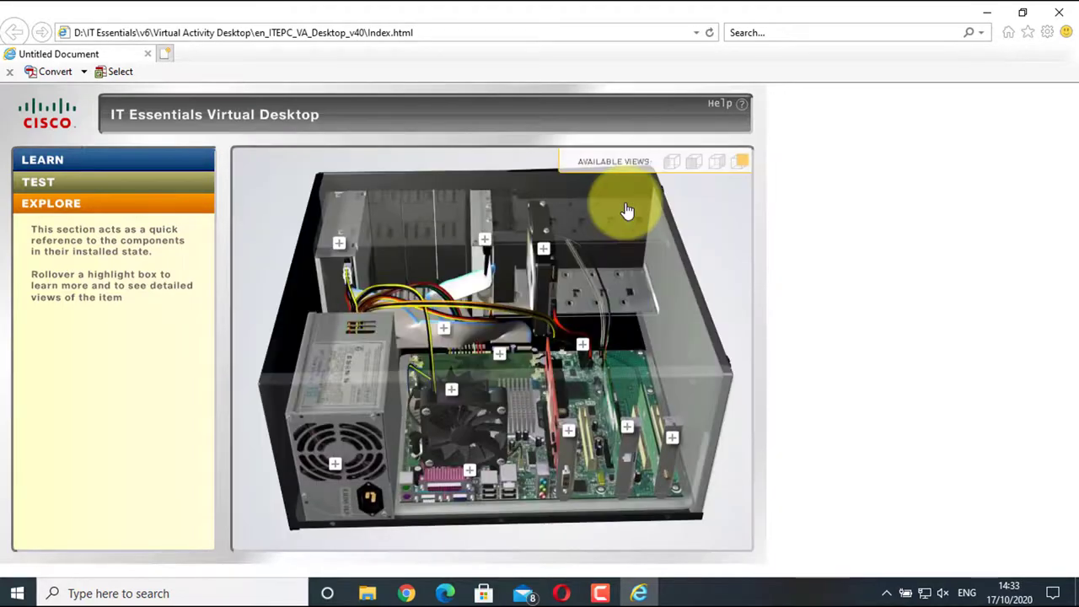
pyautogui.click(583, 355)
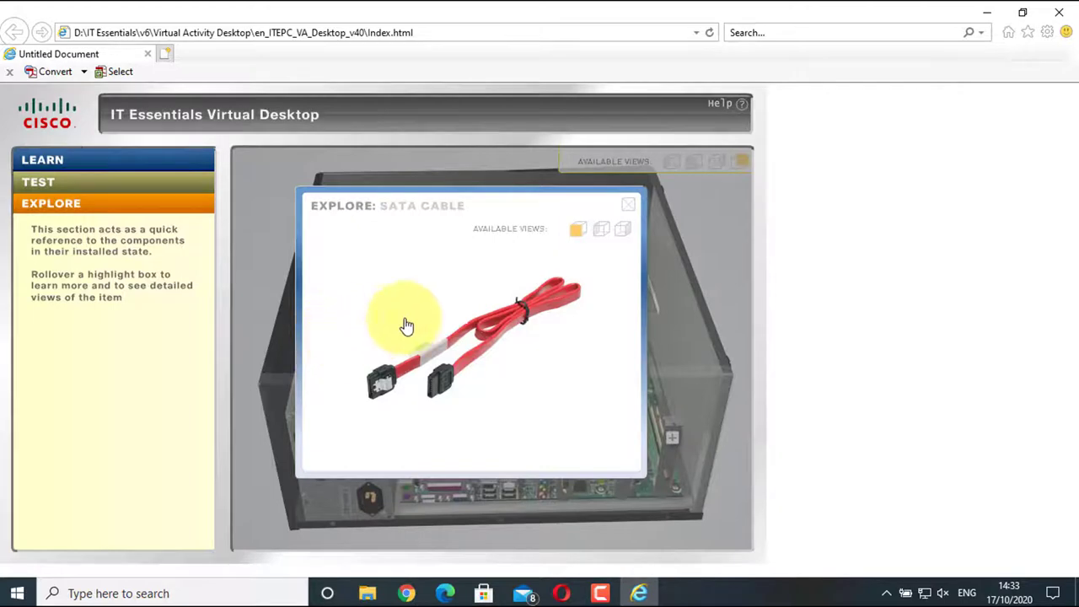
pyautogui.click(623, 235)
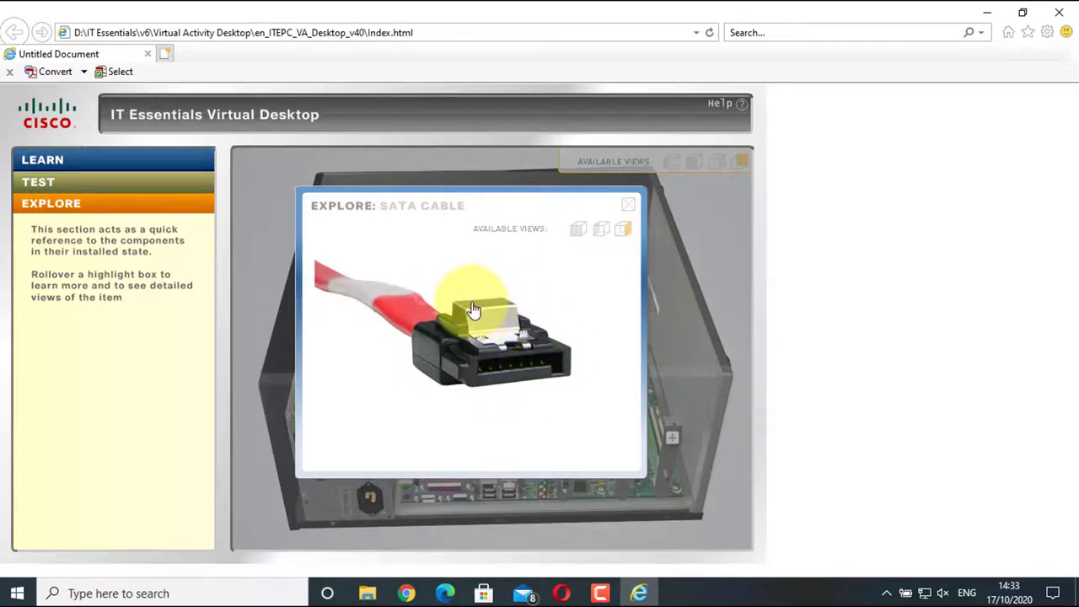
pyautogui.click(627, 206)
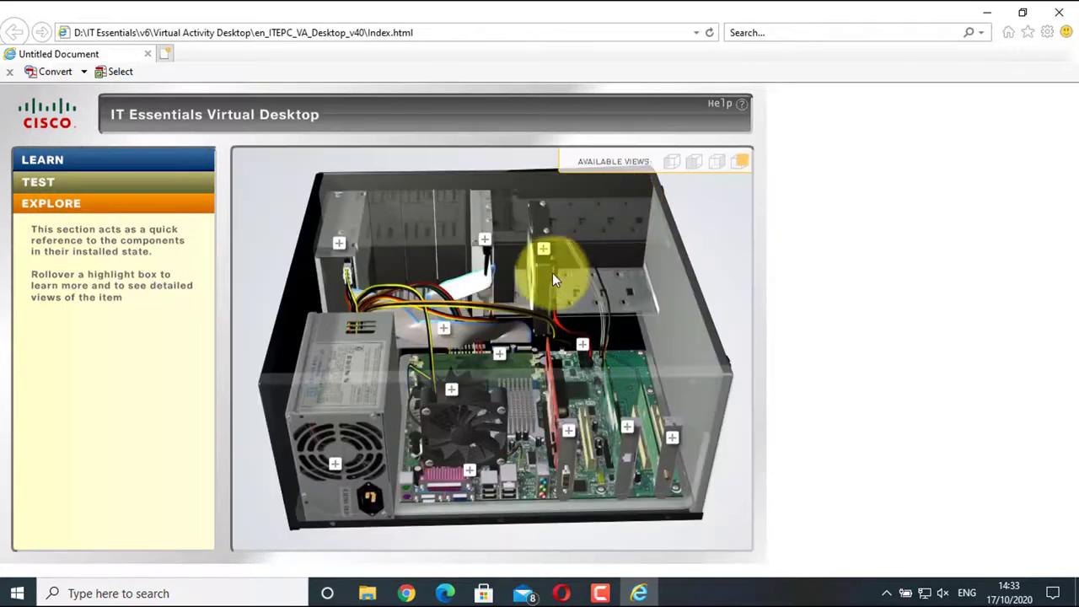
pyautogui.click(544, 249)
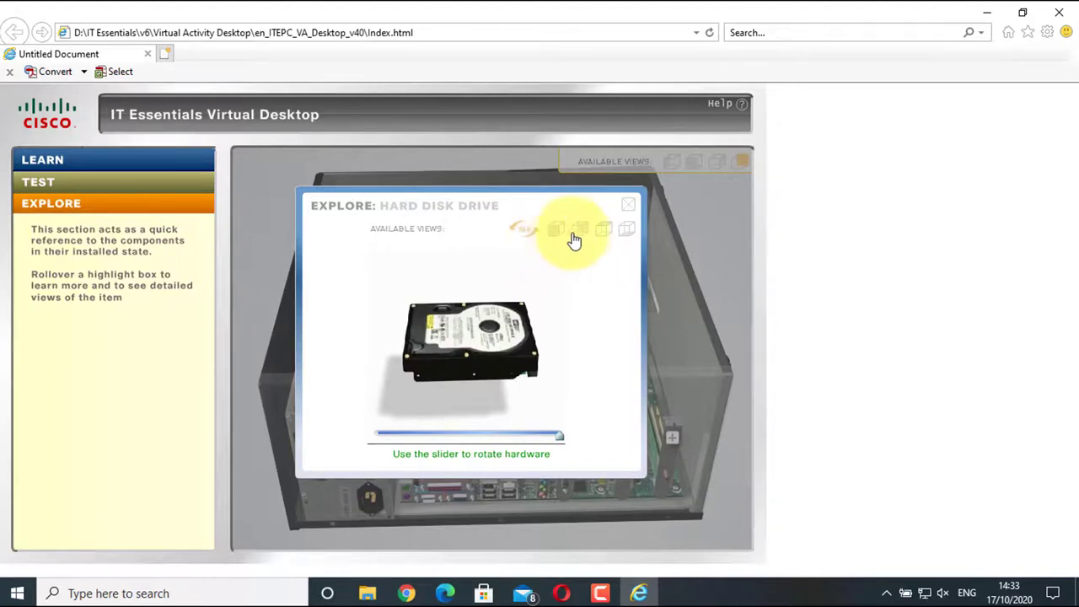
pyautogui.click(578, 235)
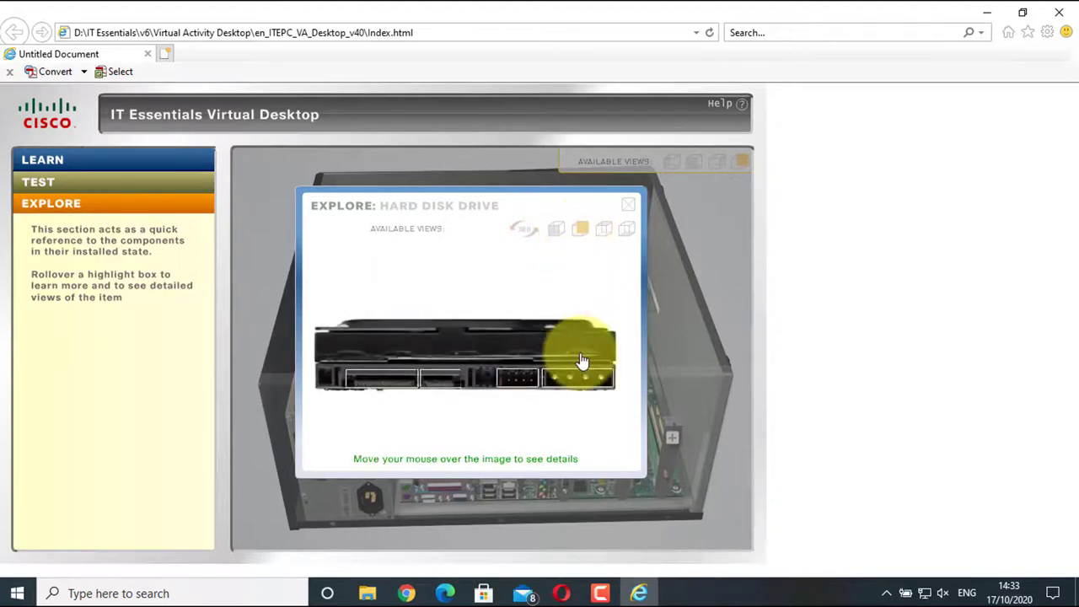
pyautogui.moveTo(365, 393)
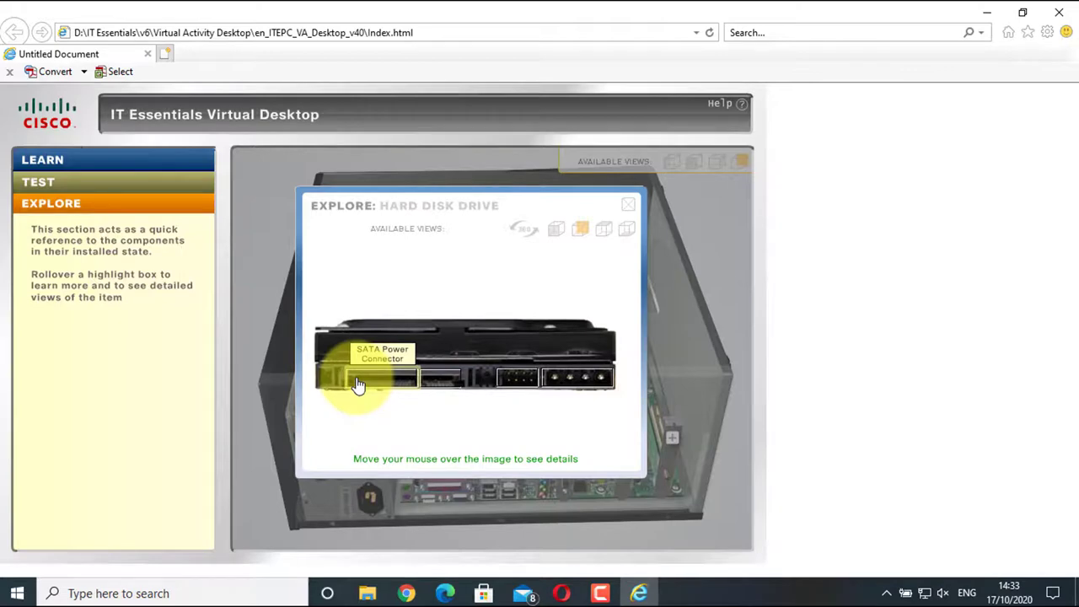
pyautogui.moveTo(437, 380)
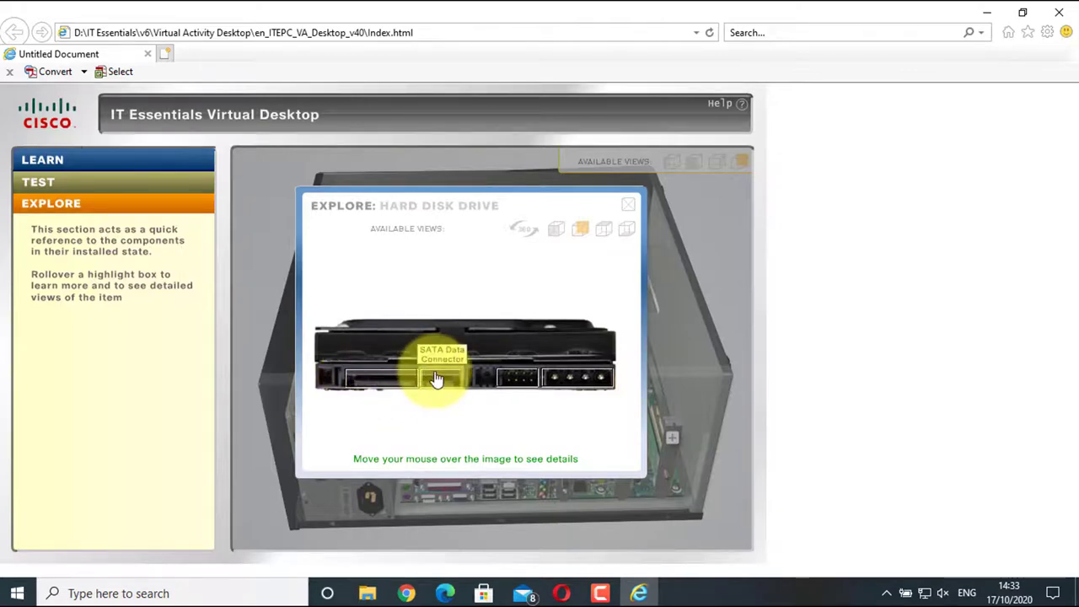
pyautogui.moveTo(519, 385)
pyautogui.moveTo(579, 384)
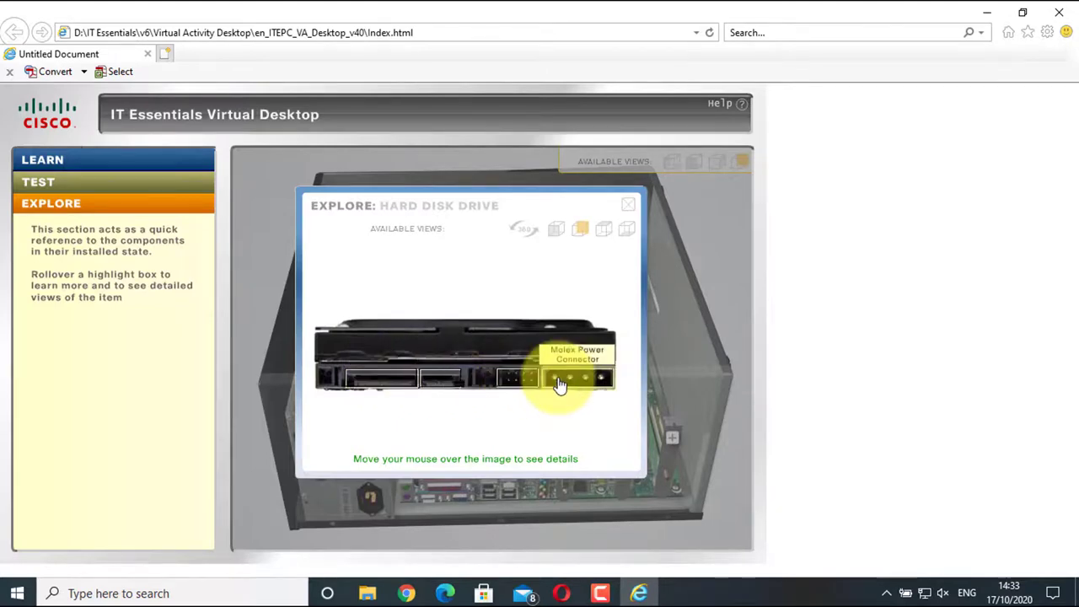
pyautogui.click(628, 205)
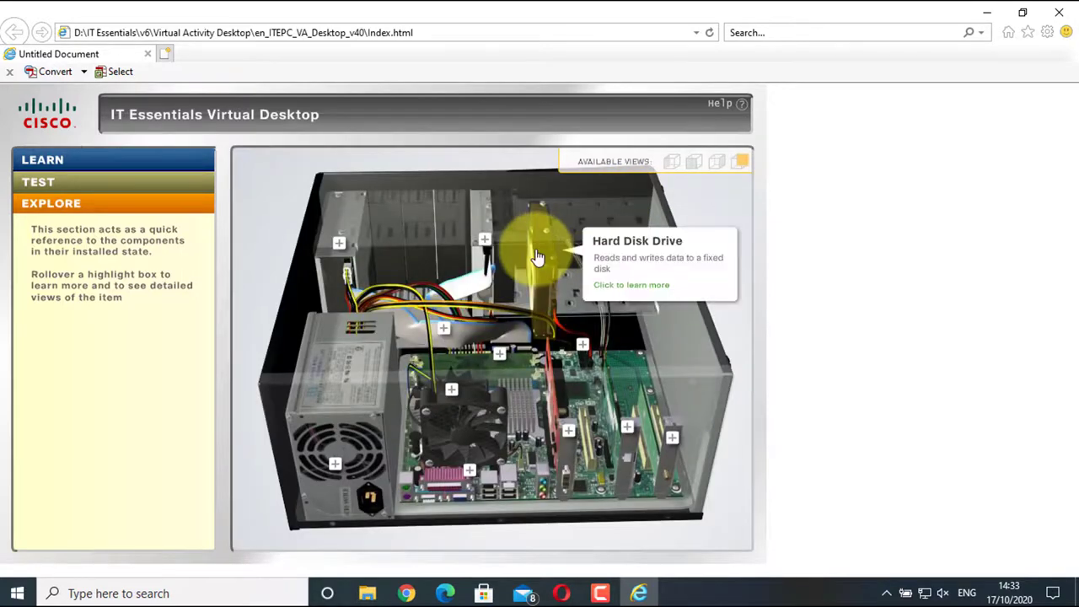
pyautogui.click(487, 250)
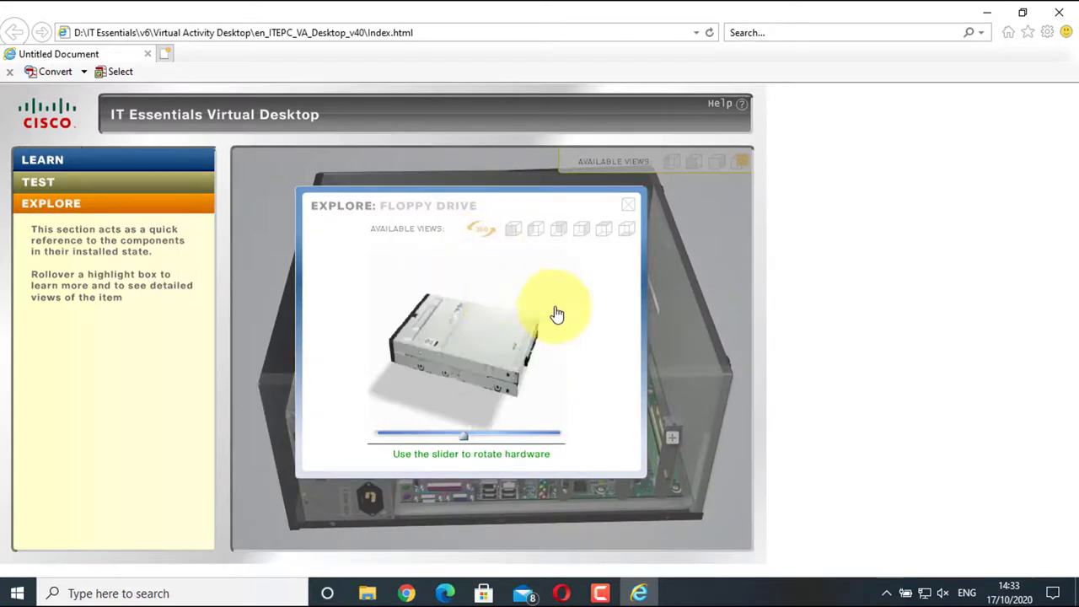
pyautogui.click(563, 229)
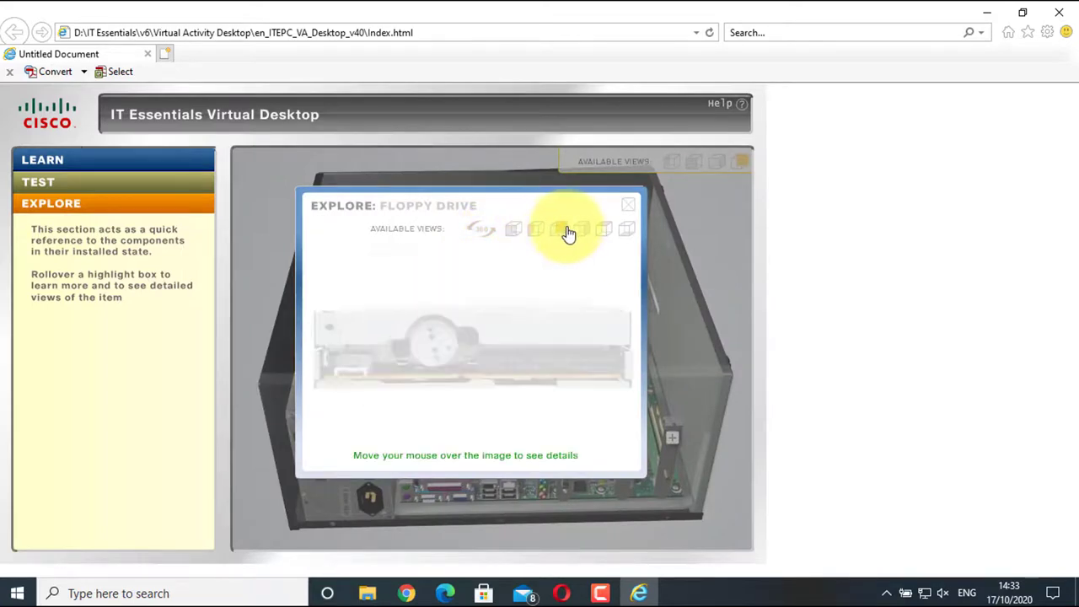
pyautogui.click(582, 232)
pyautogui.click(603, 236)
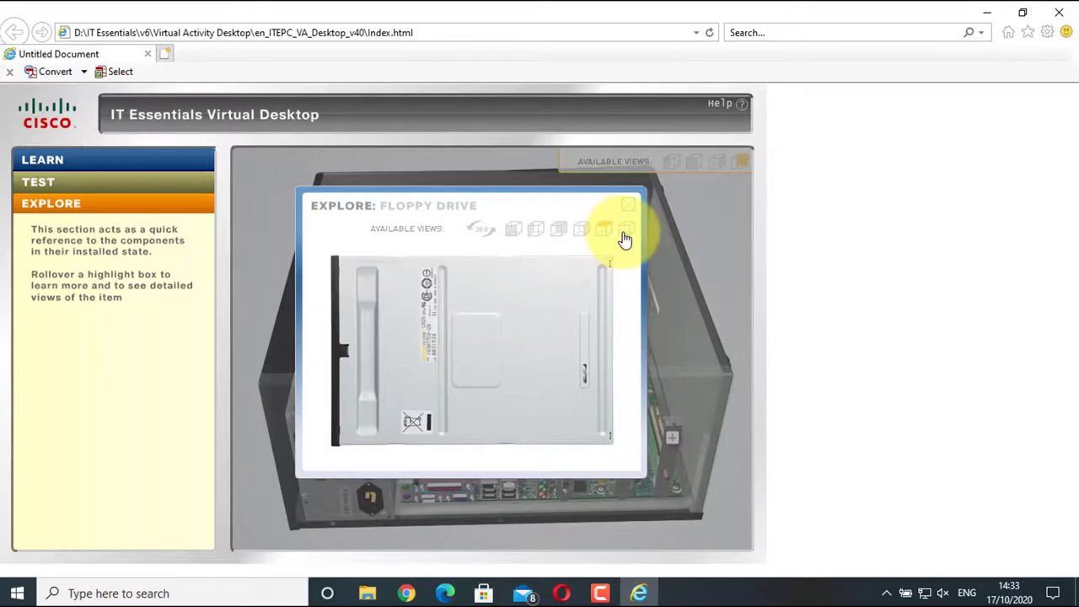
pyautogui.click(625, 235)
pyautogui.click(626, 207)
pyautogui.moveTo(337, 257)
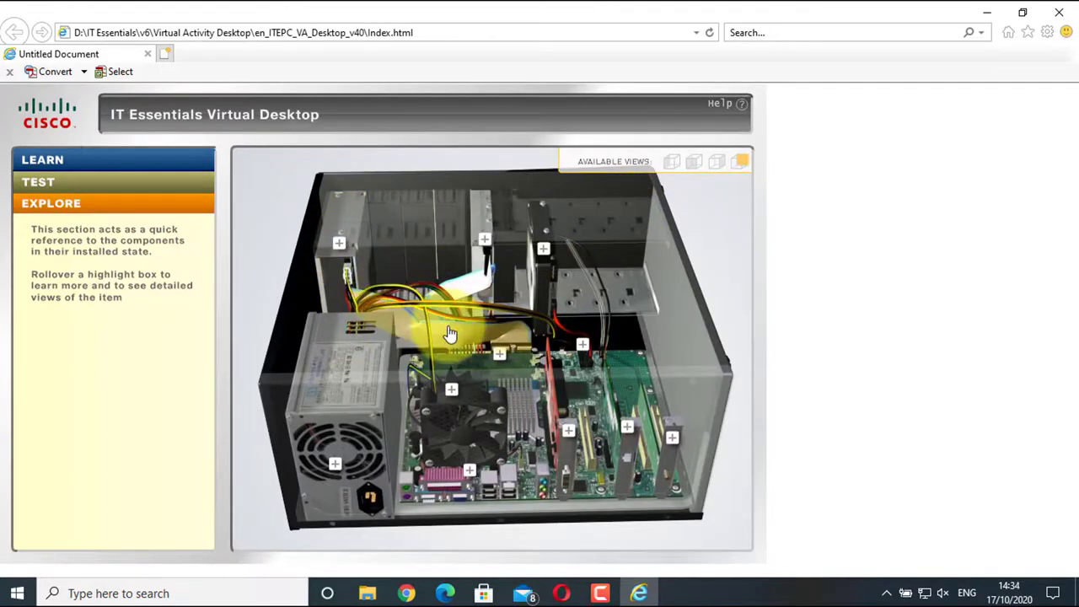
pyautogui.moveTo(449, 335)
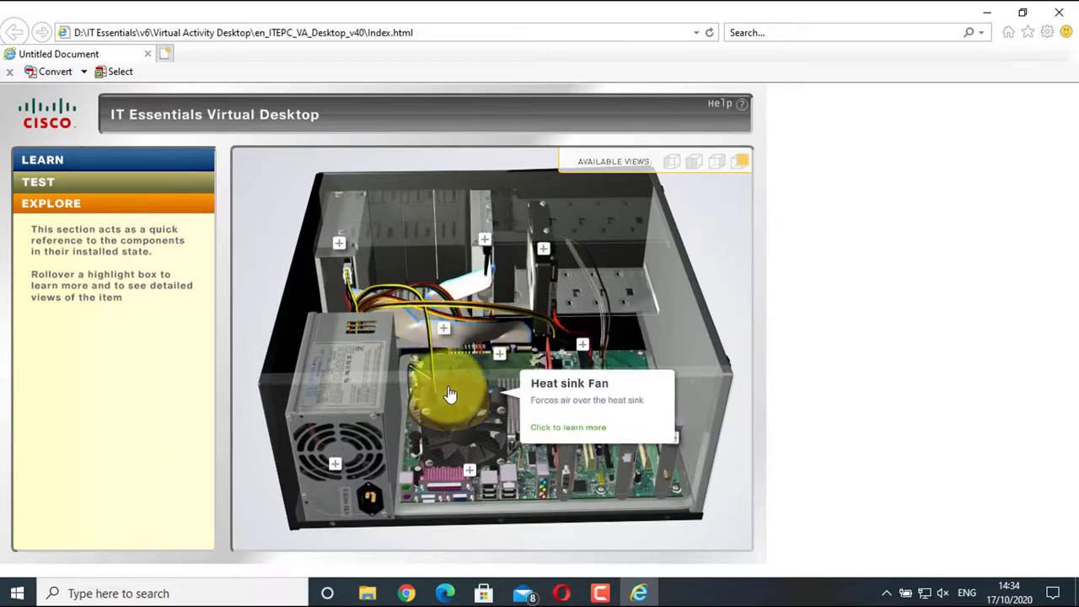